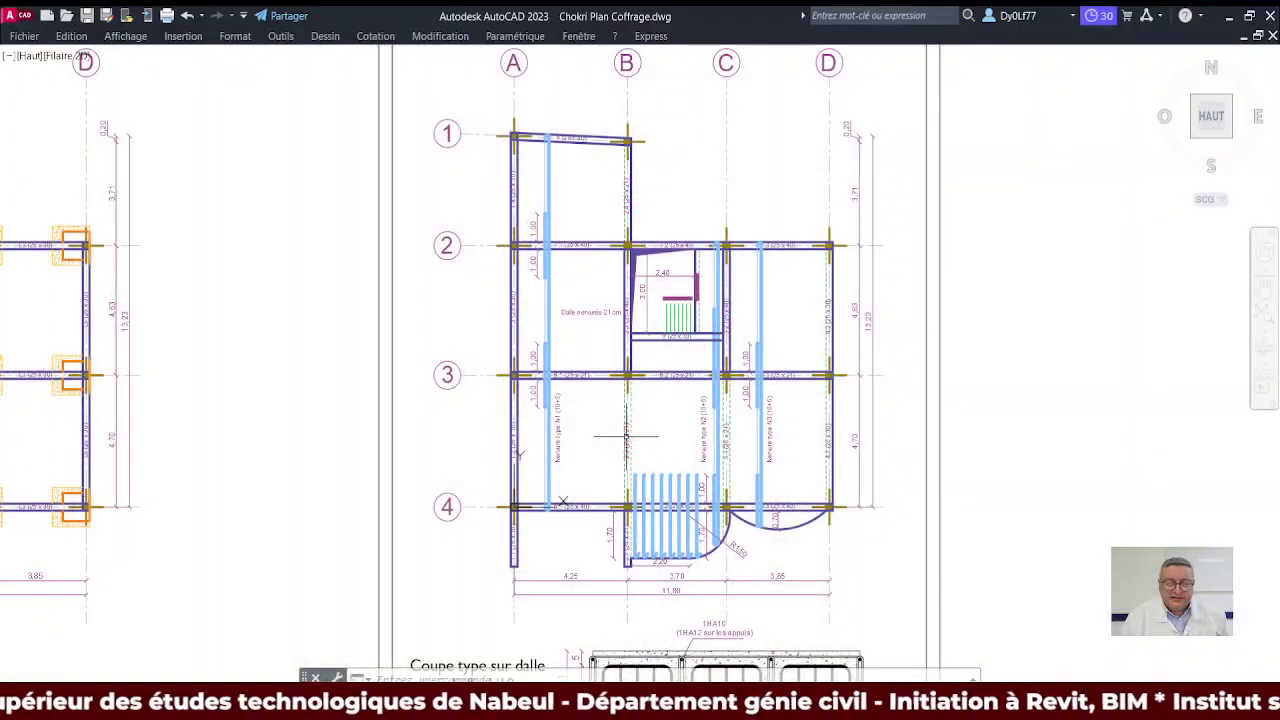
scroll(531, 327, up, 4)
scroll(515, 335, down, 4)
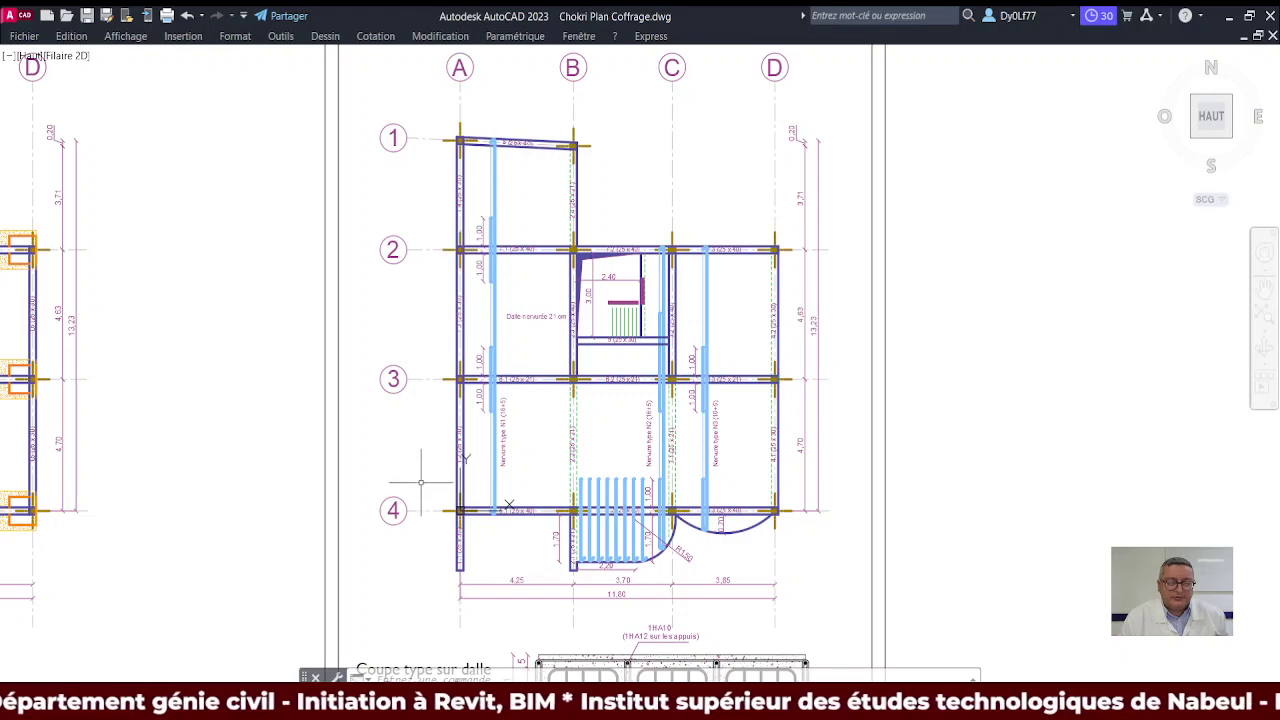
scroll(648, 540, up, 5)
middle_drag(670, 534, 577, 395)
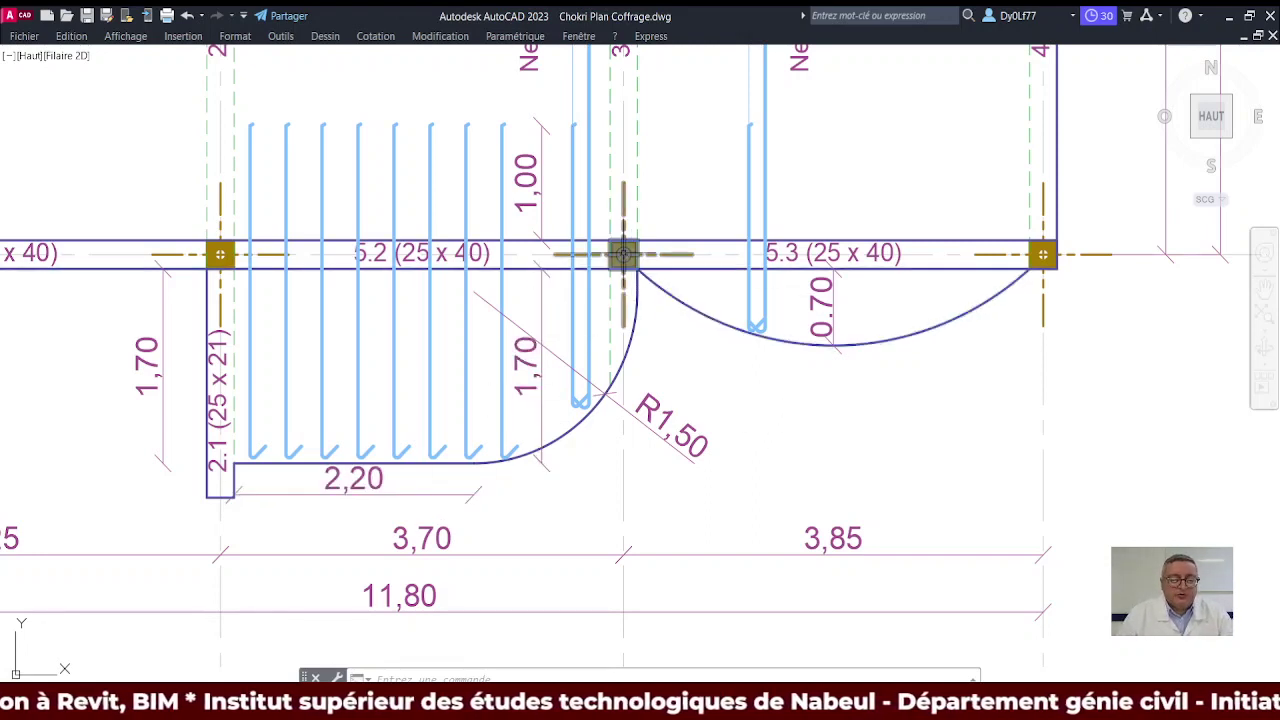
scroll(623, 254, up, 2)
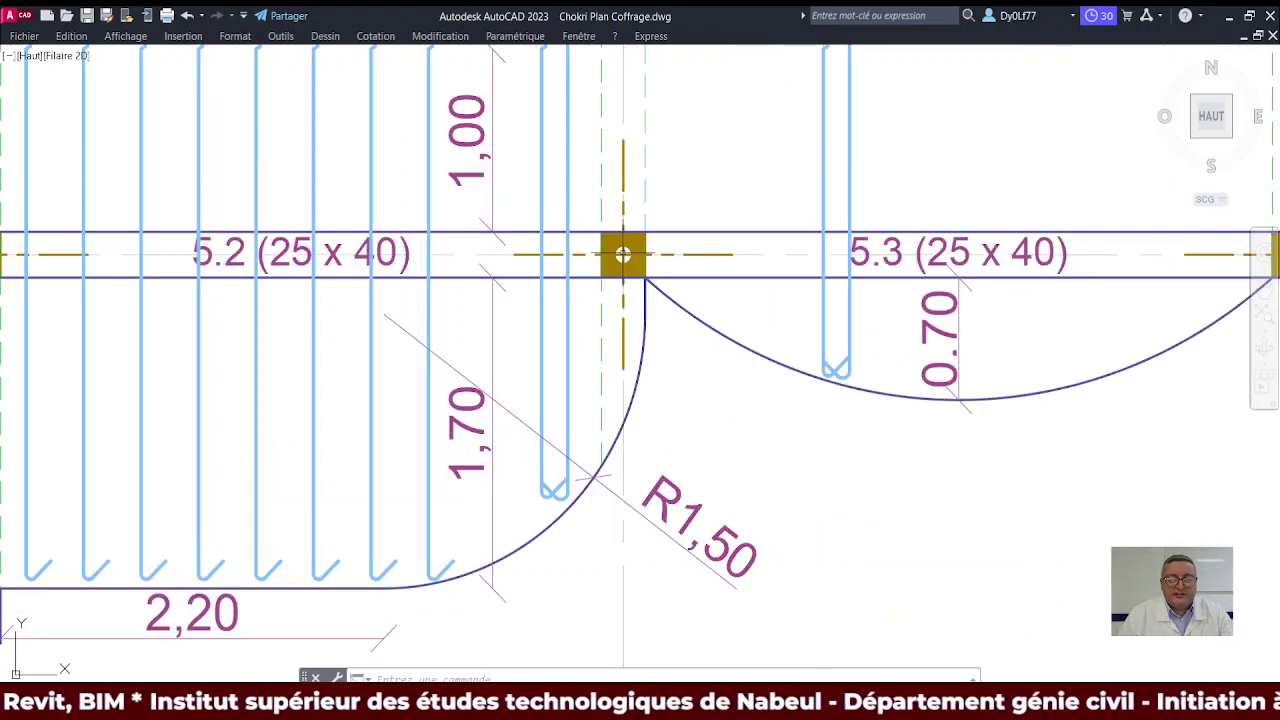
scroll(623, 254, down, 2)
scroll(623, 254, down, 2)
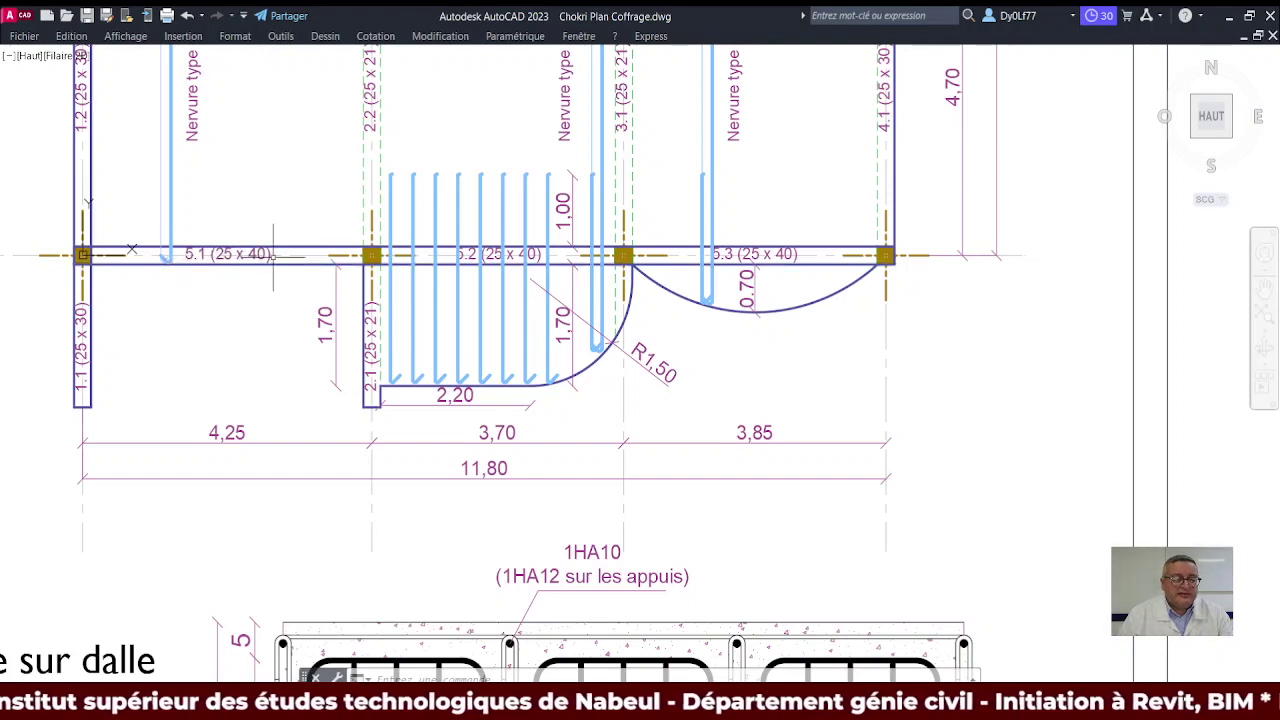
middle_drag(616, 215, 575, 381)
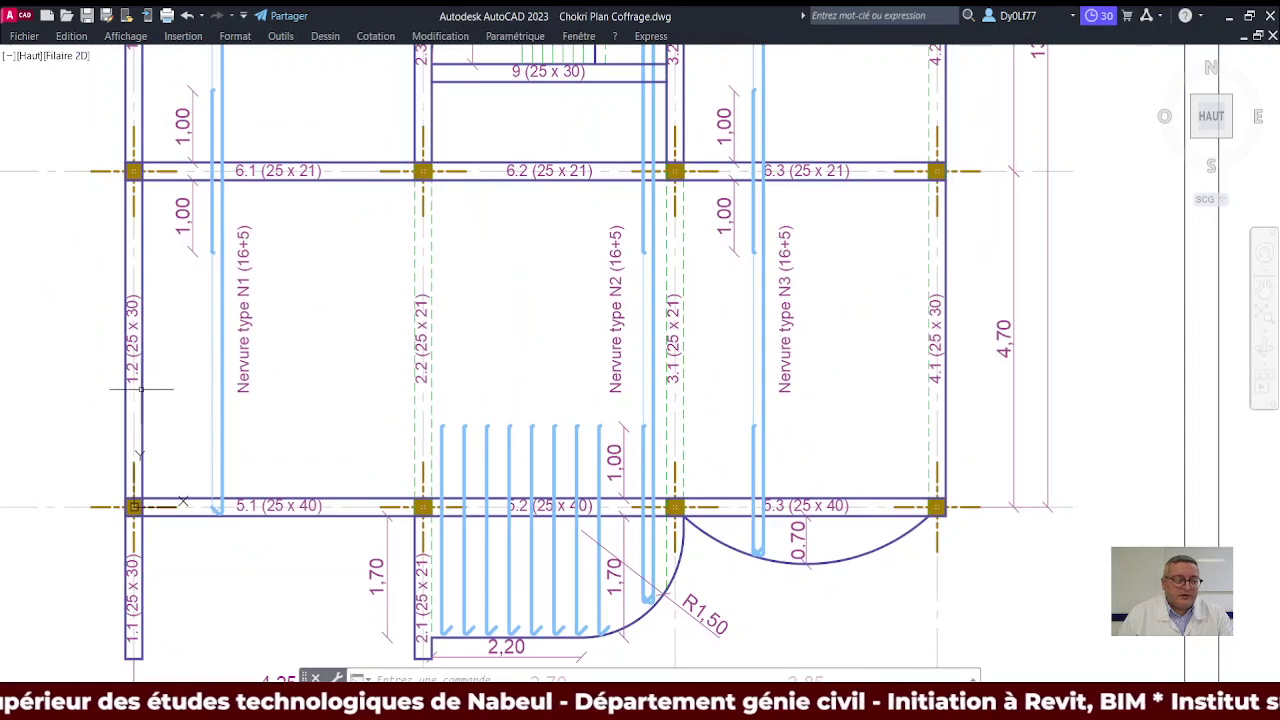
scroll(432, 345, down, 5)
scroll(529, 406, down, 1)
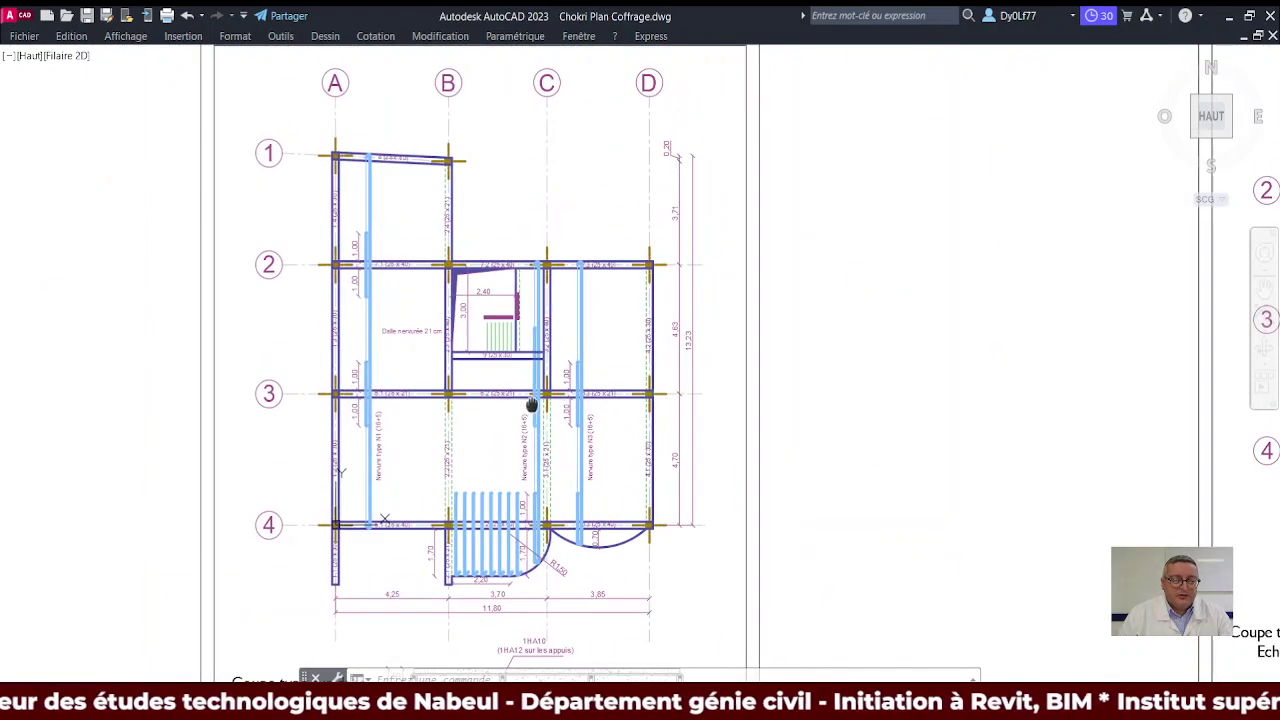
scroll(530, 380, up, 6)
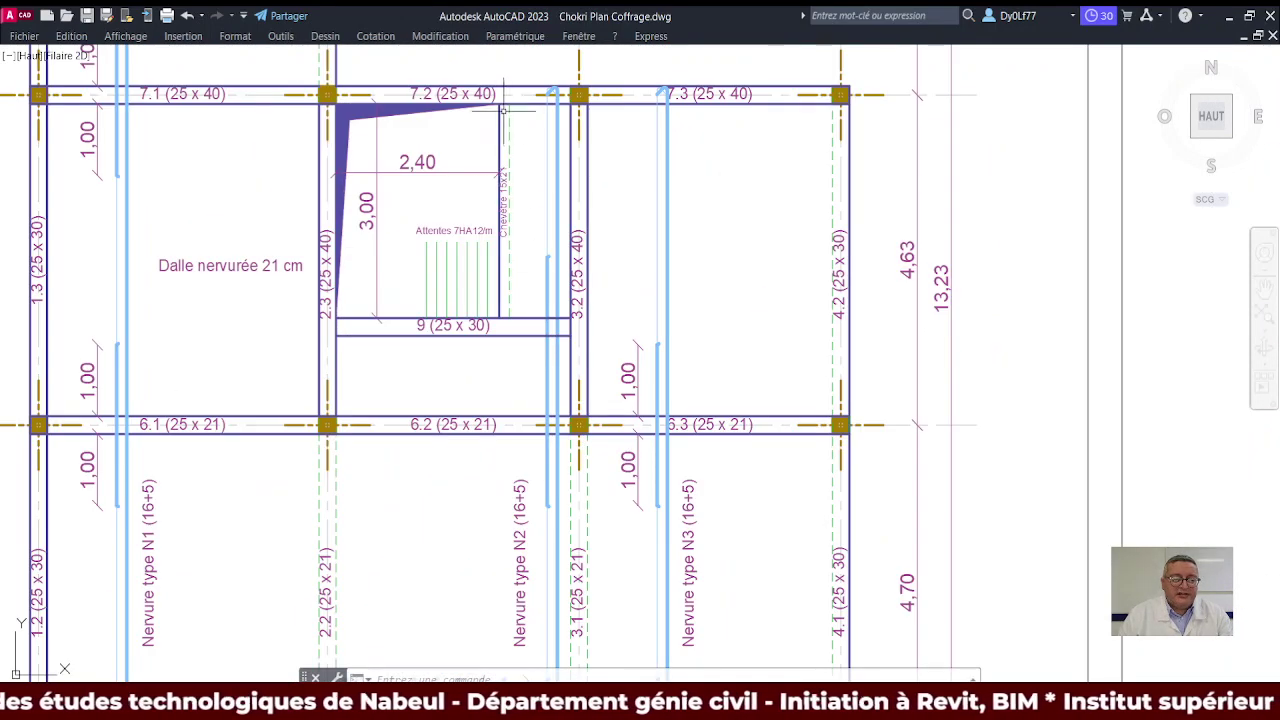
scroll(539, 200, up, 2)
mouse_move(551, 197)
middle_down()
mouse_move(514, 323)
mouse_move(457, 416)
middle_up()
scroll(514, 320, up, 2)
- Measure the distance from the beam corner to the column corner with DIST
text(di)
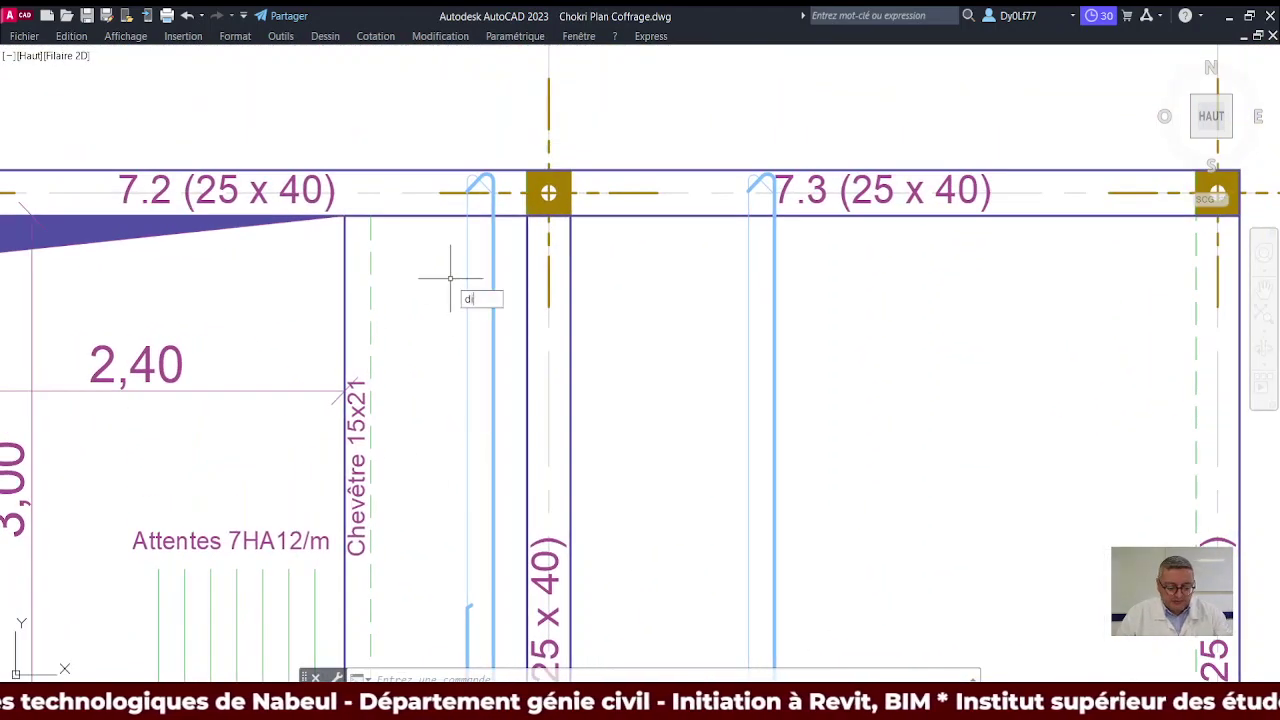
key(Return)
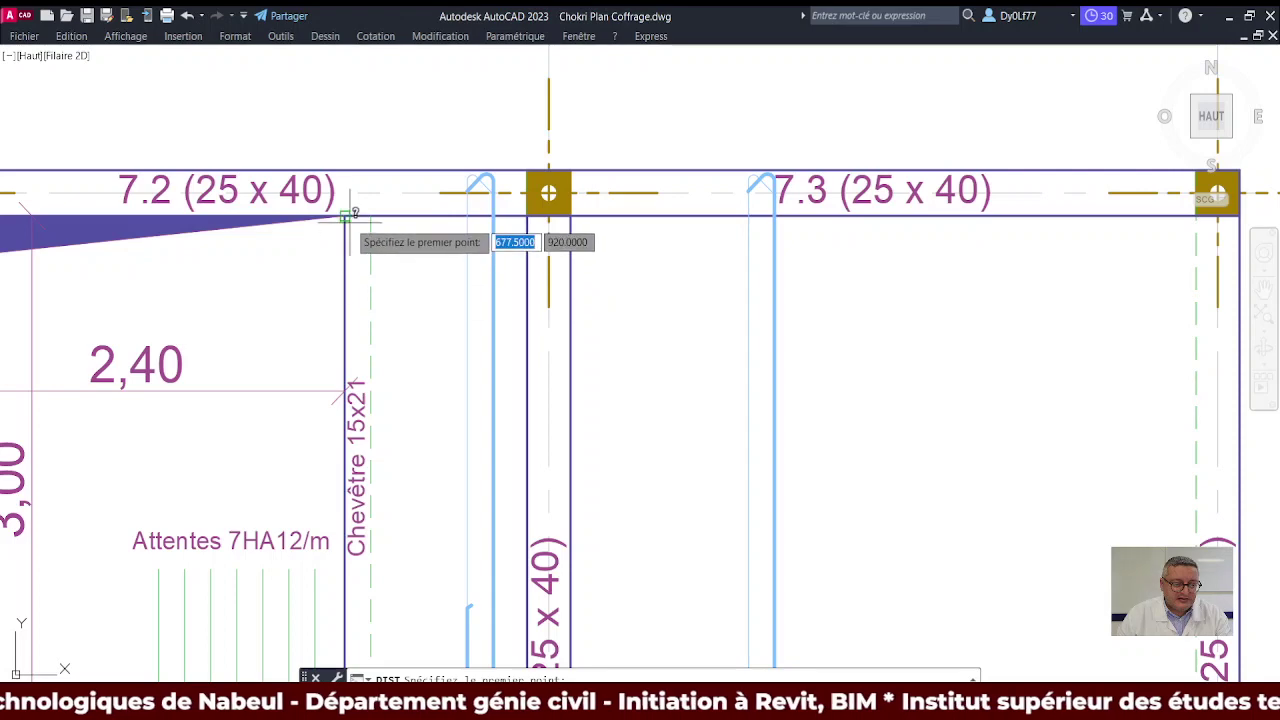
click(347, 214)
click(530, 214)
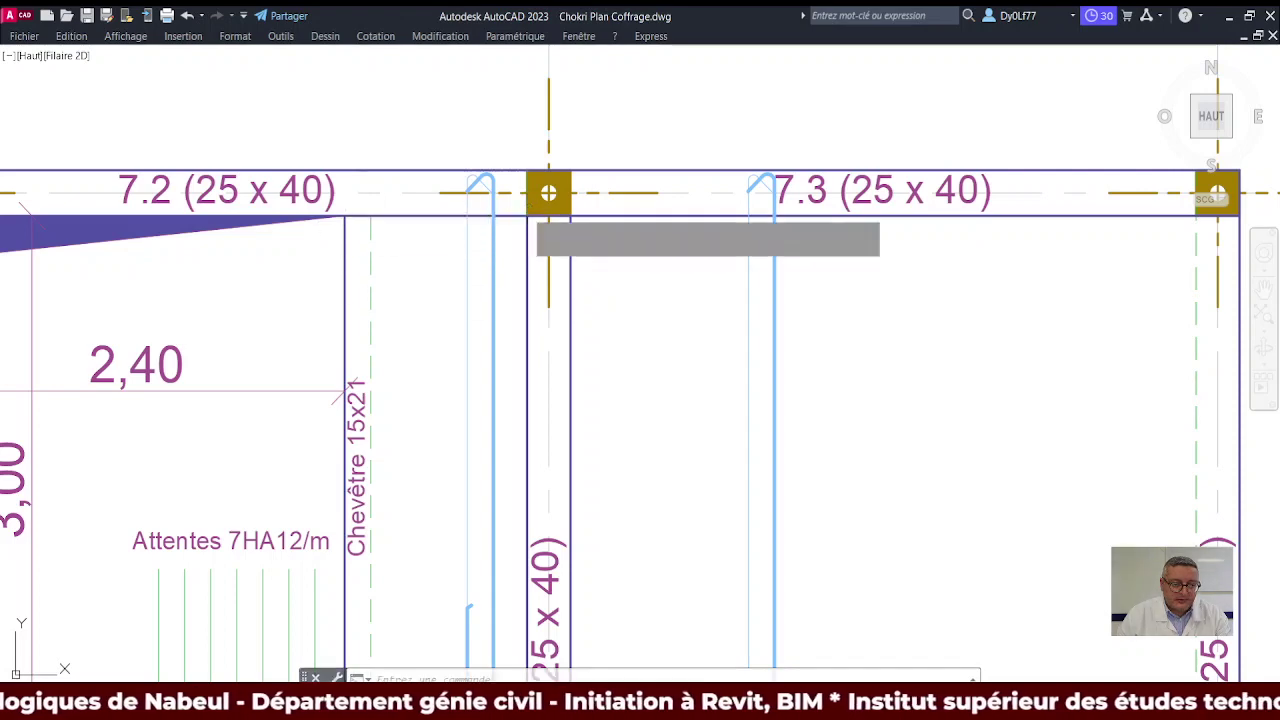
scroll(381, 215, down, 5)
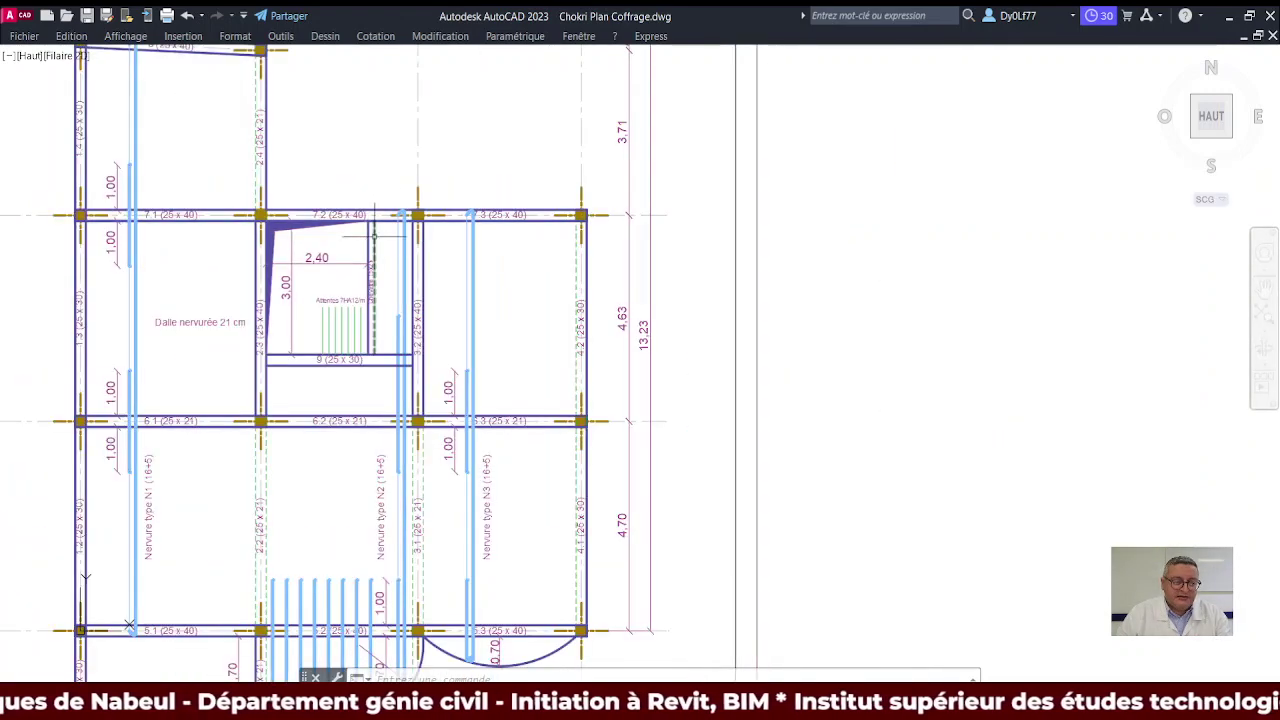
scroll(294, 360, up, 4)
- Measure the stair-opening spacing from beam 9 to beam 6.2, reading 137.5
key(Return)
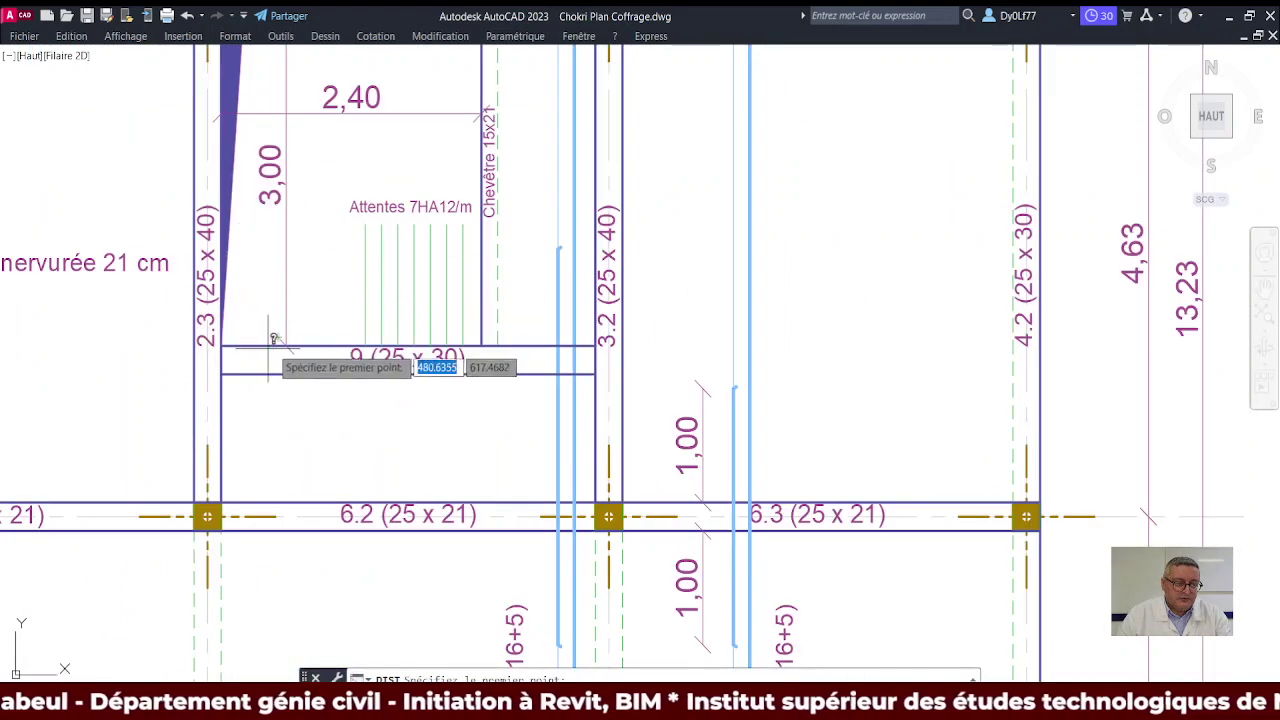
click(287, 345)
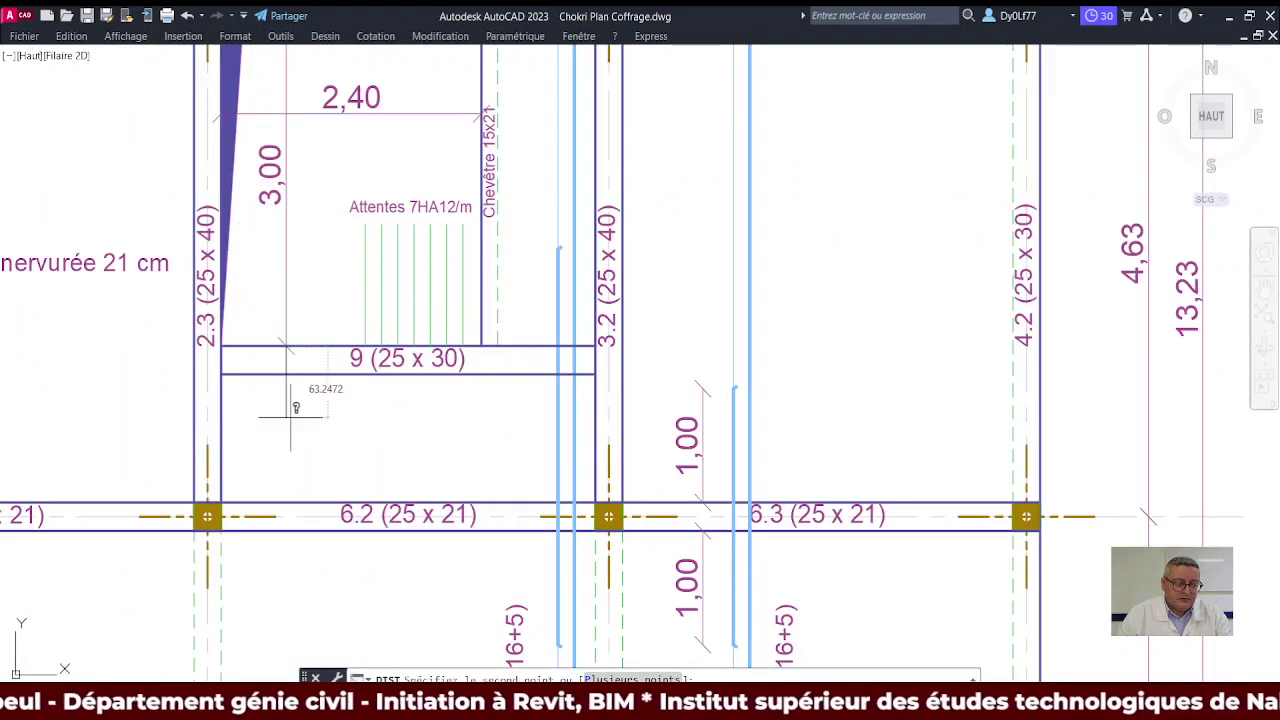
click(287, 501)
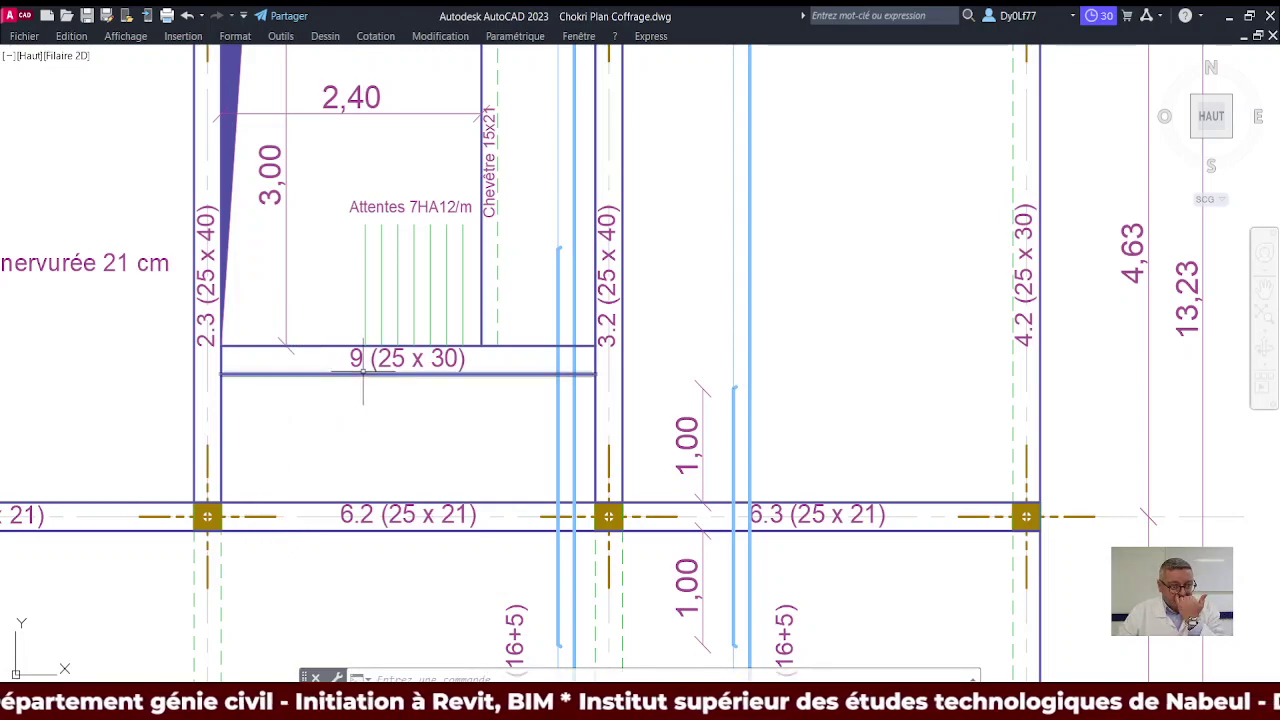
middle_drag(346, 300, 346, 420)
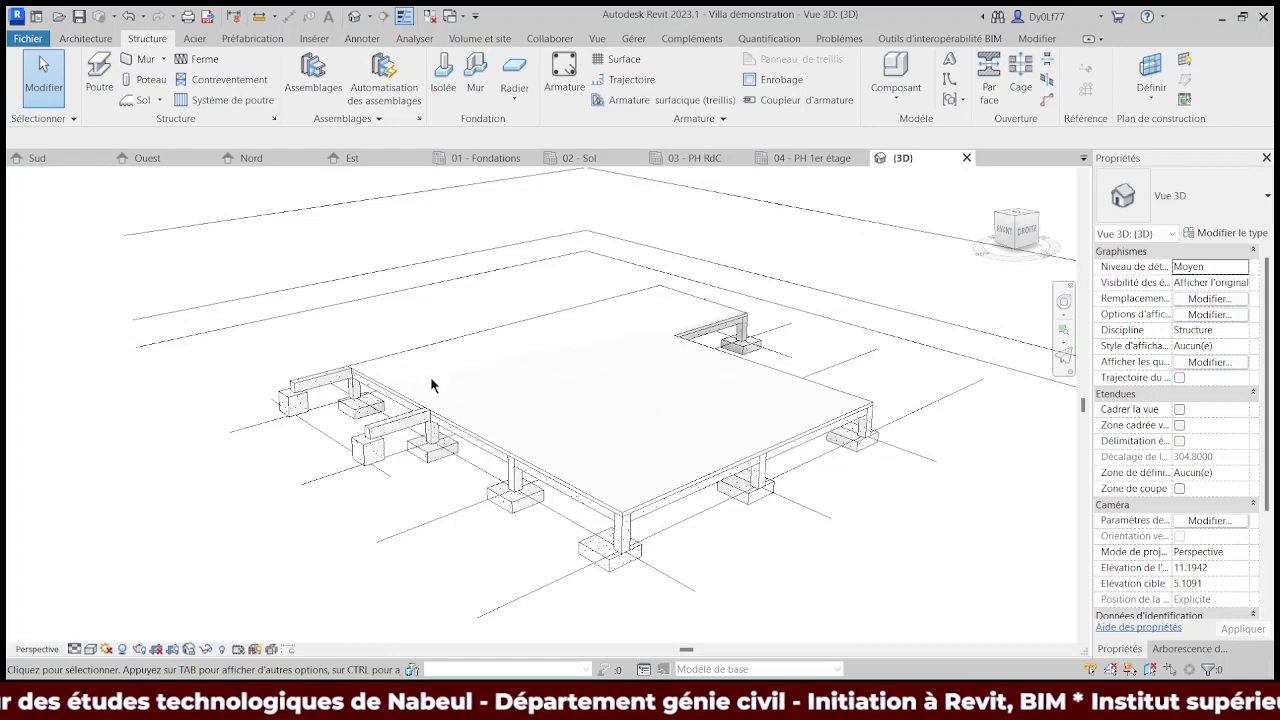
- Open the 03 - PH RdC plan from its level marker in the Sud elevation
middle_drag(681, 371, 597, 422)
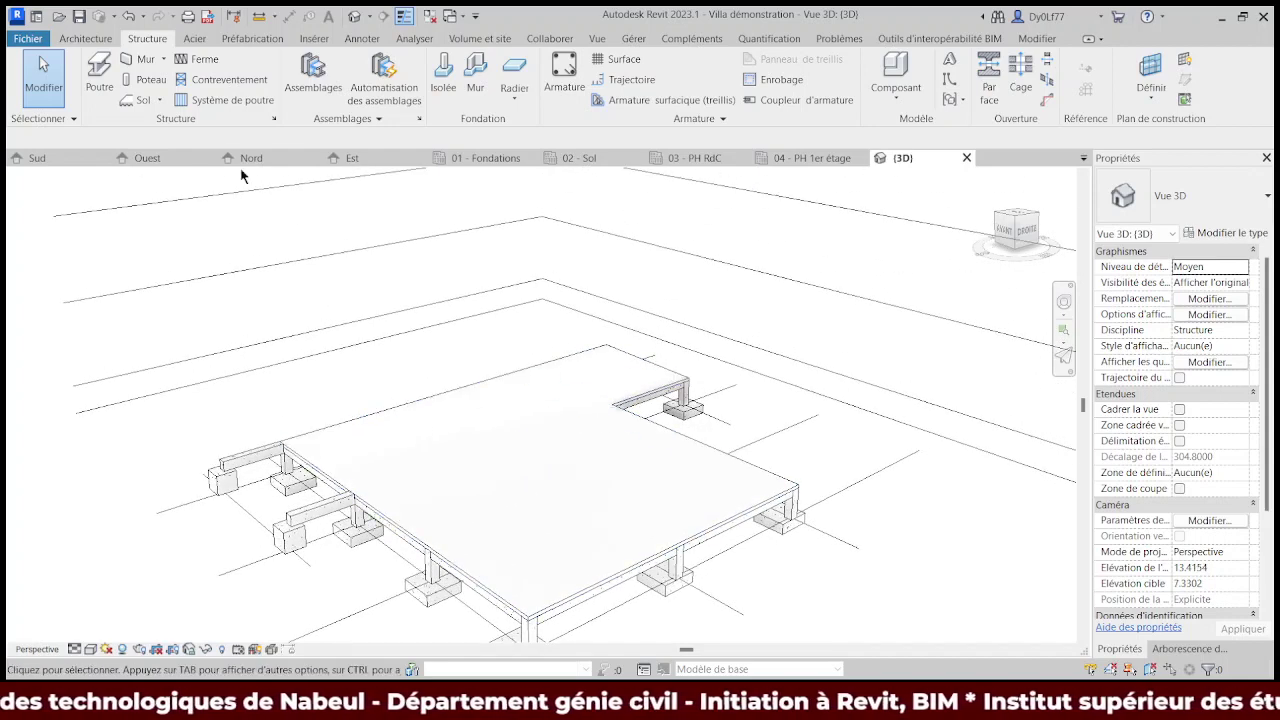
click(37, 158)
scroll(650, 400, down, 2)
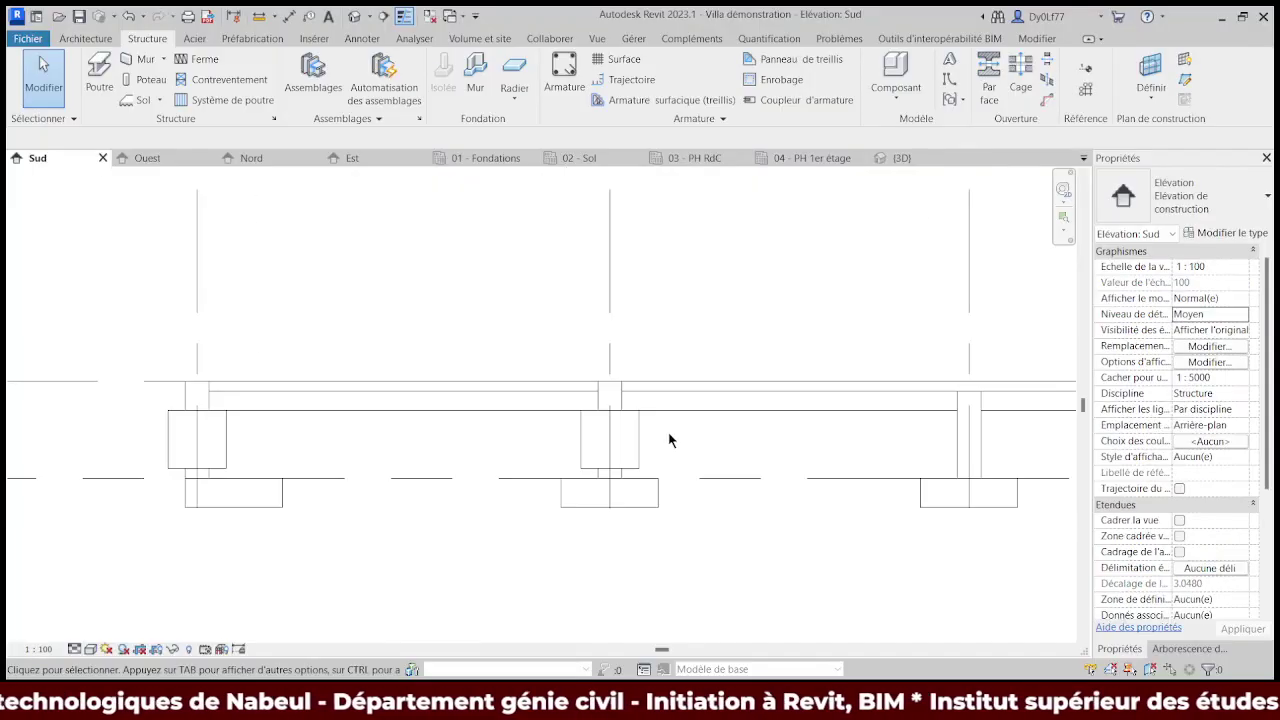
scroll(700, 420, down, 2)
middle_drag(731, 400, 545, 424)
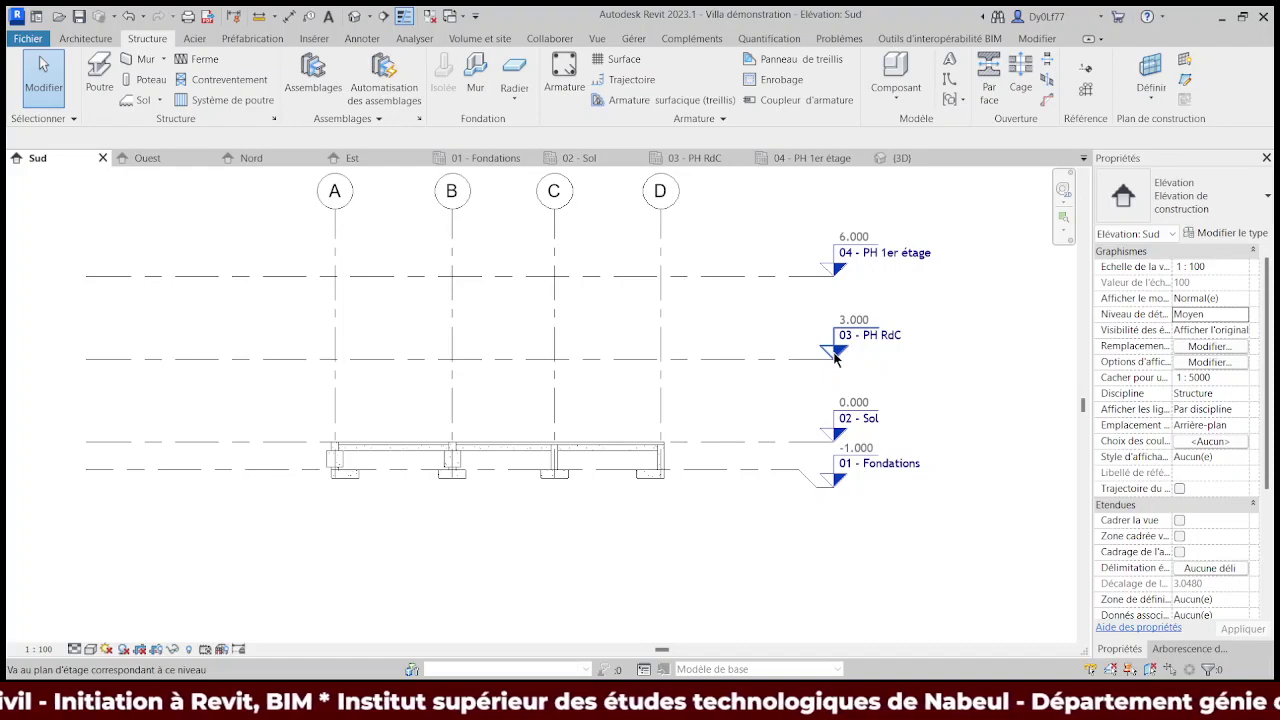
double_click(836, 359)
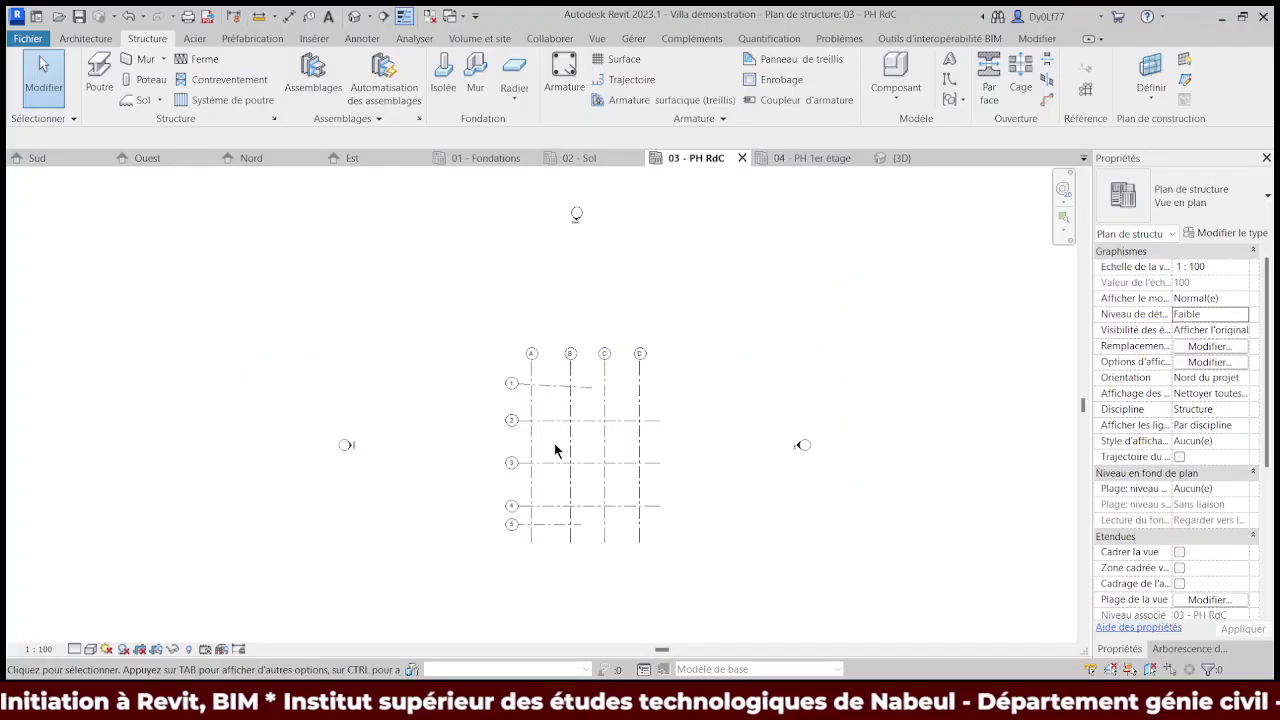
- Place a first 25 x 25 cm concrete column at grid A/1
scroll(557, 449, up, 5)
mouse_move(586, 449)
middle_down()
mouse_move(480, 338)
mouse_move(517, 371)
middle_up()
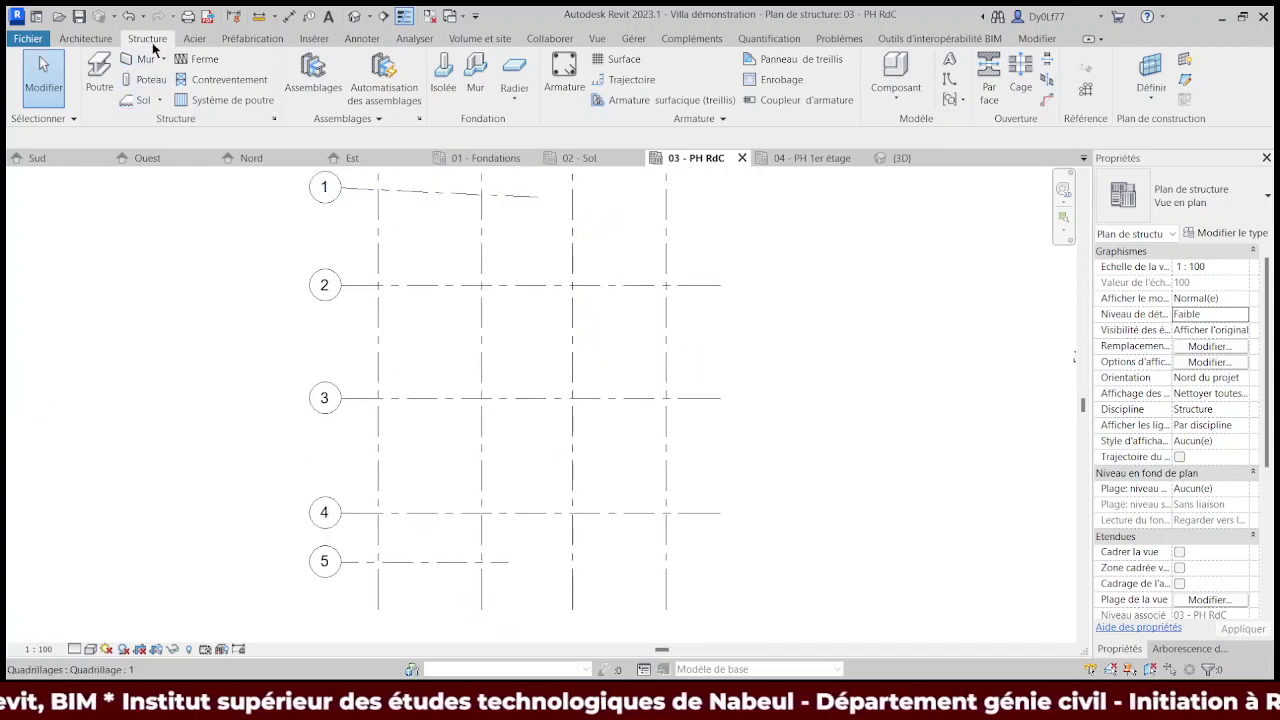
click(148, 80)
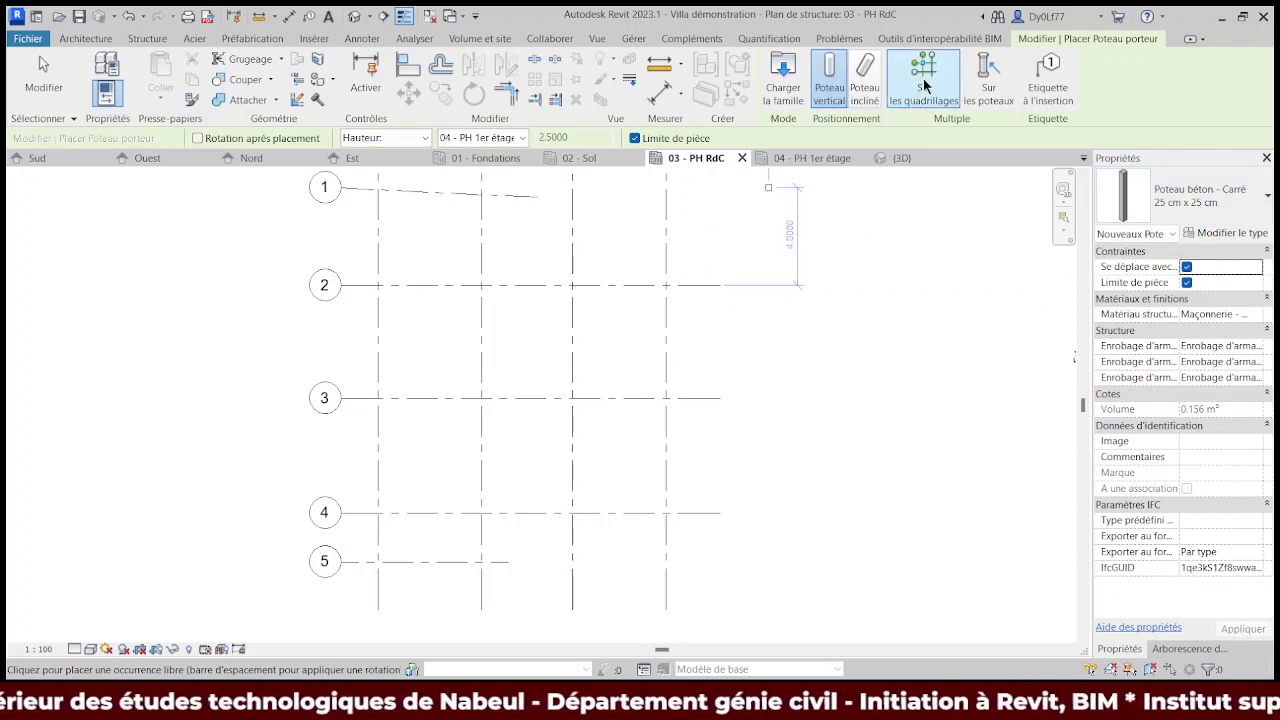
click(377, 189)
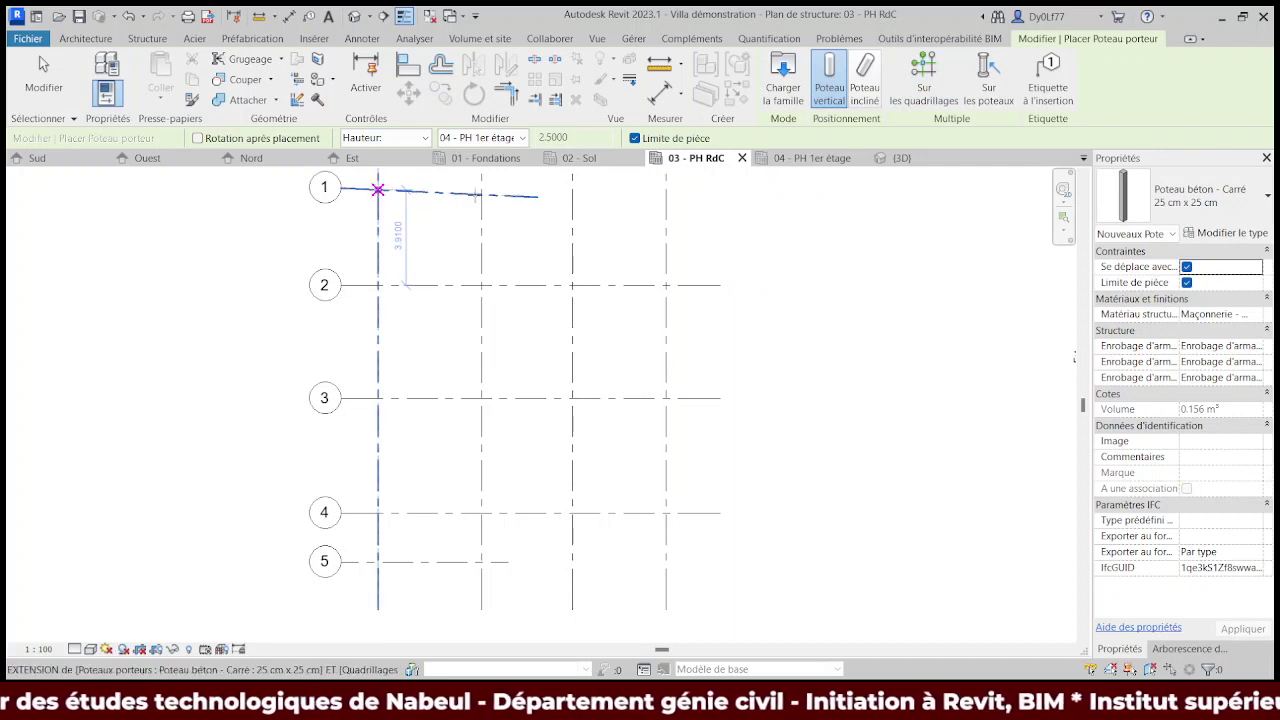
scroll(481, 190, up, 2)
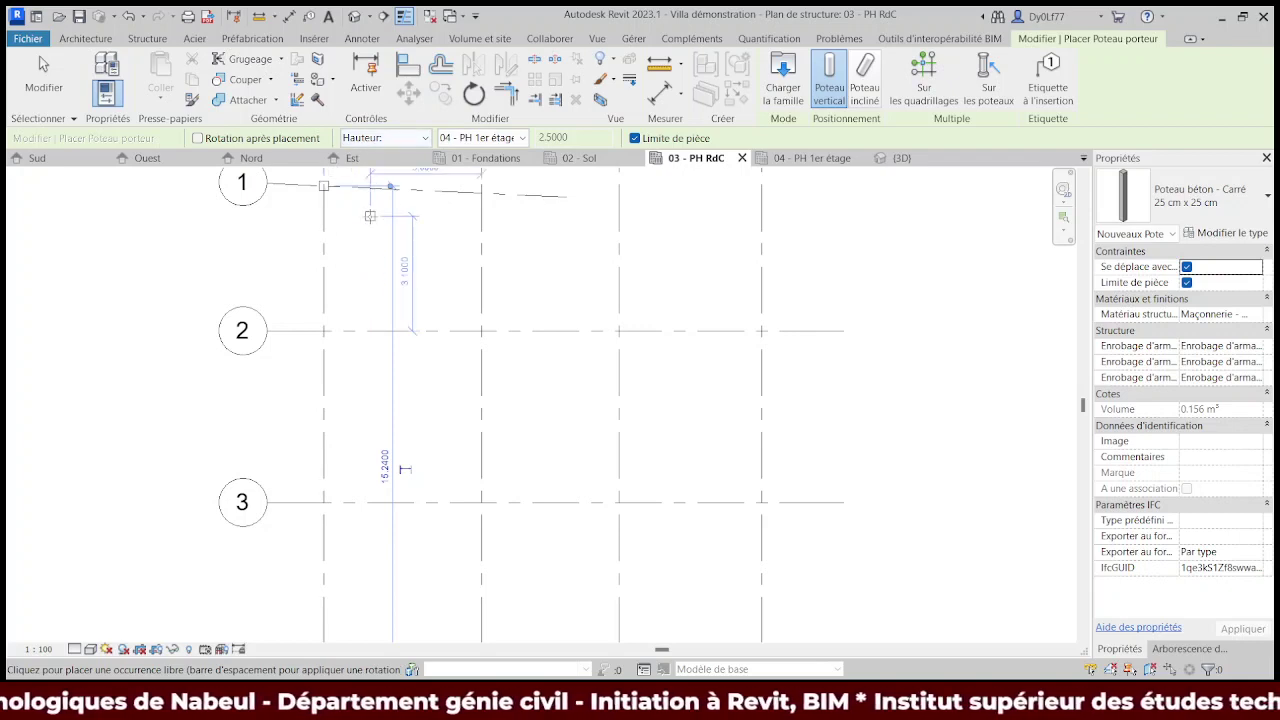
key(Escape)
key(Escape)
click(324, 188)
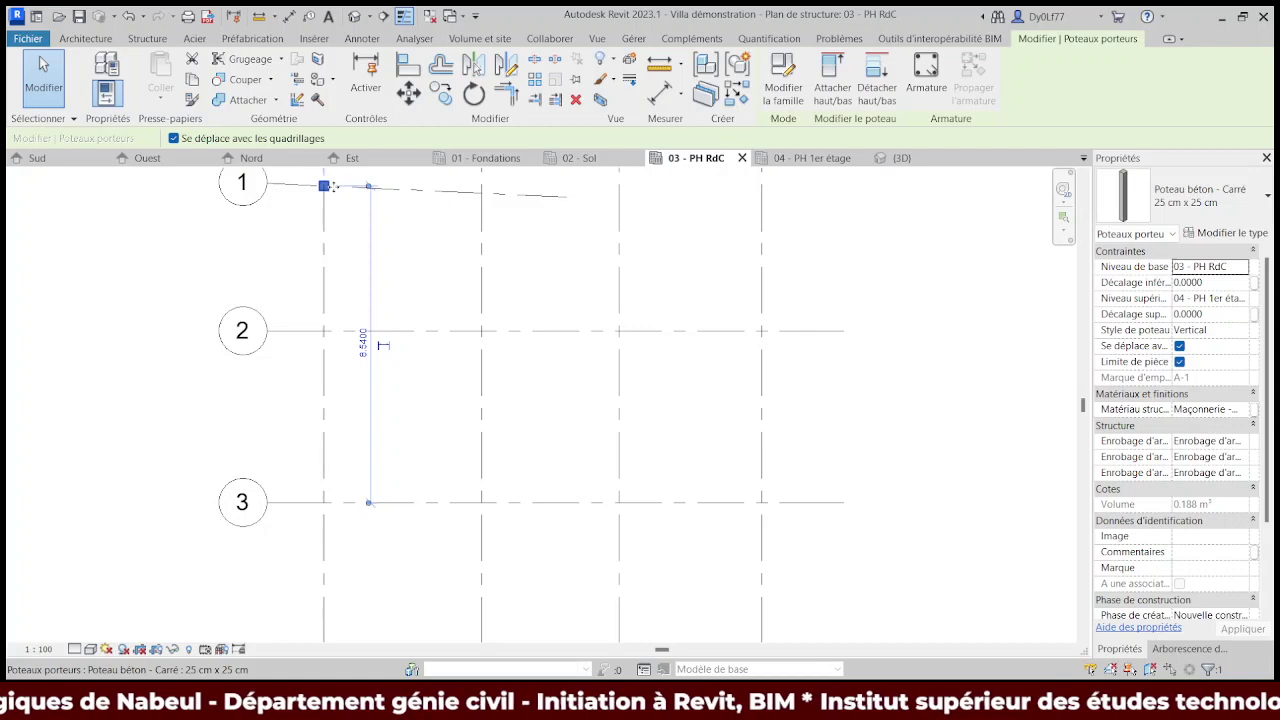
key(Escape)
- Place columns extending down to 02 - Sol at A/1, B/1 and all grid intersections
click(150, 80)
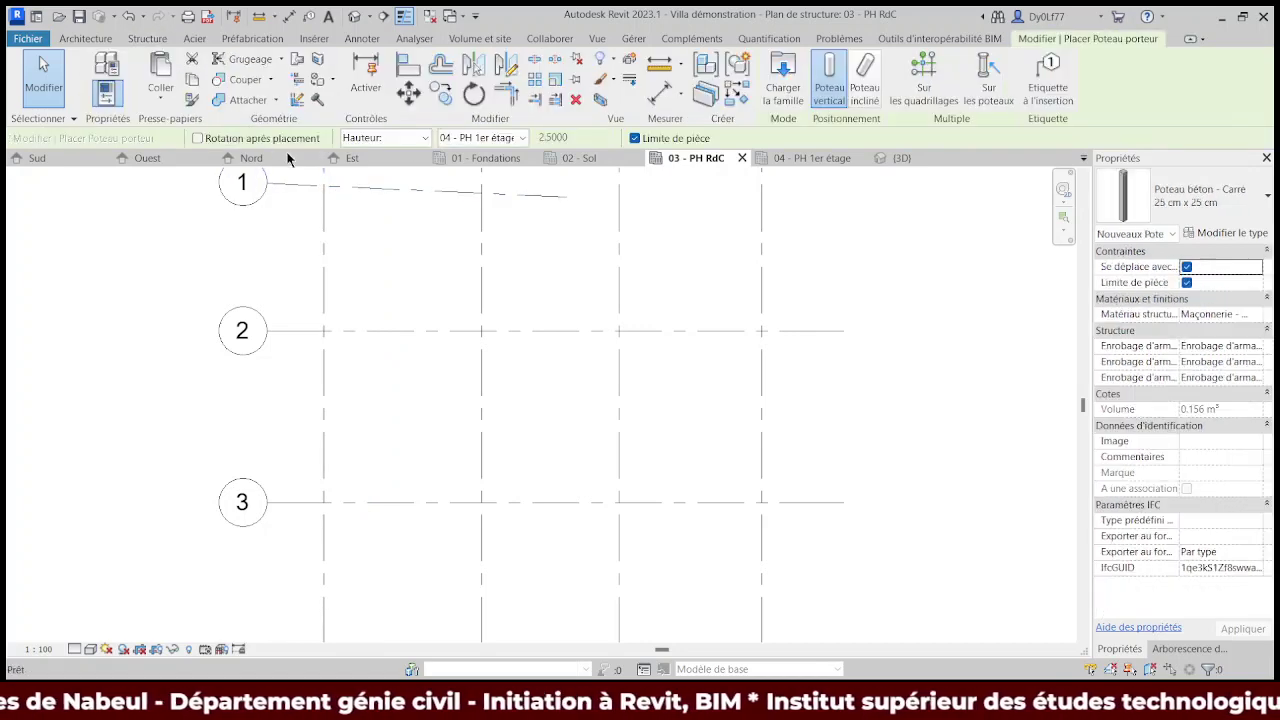
click(385, 137)
click(362, 160)
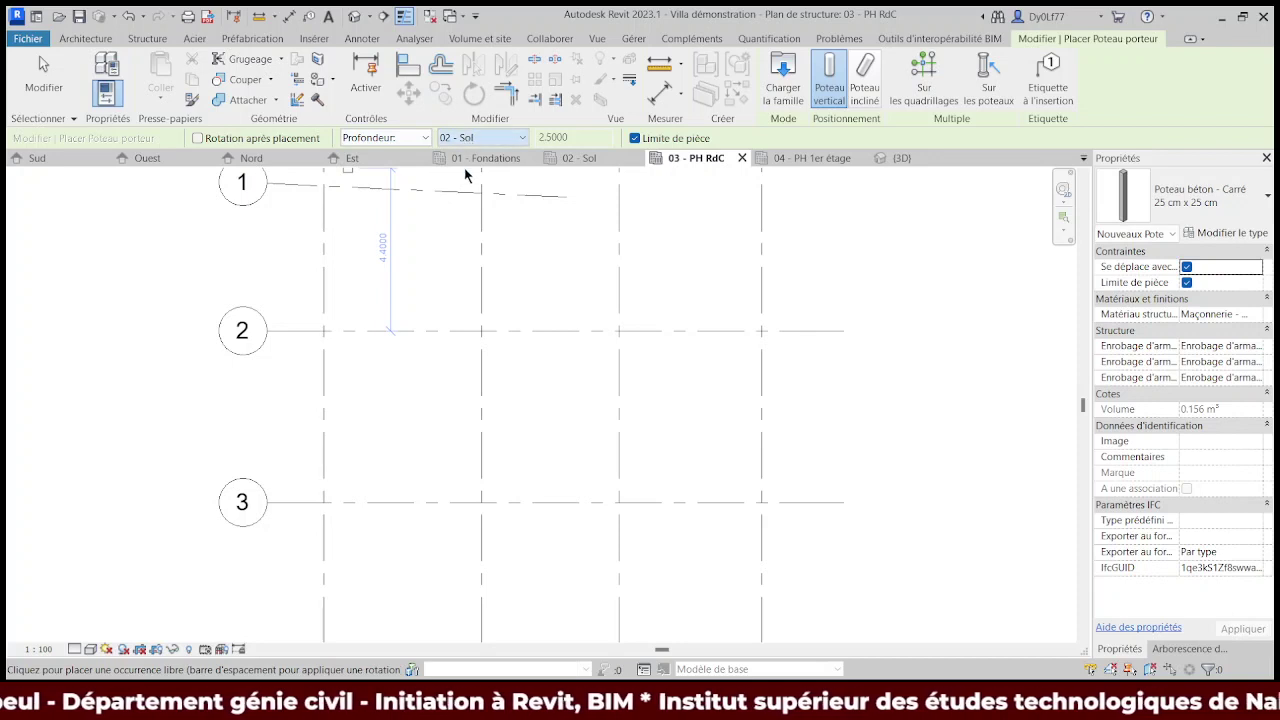
scroll(330, 250, up, 1)
click(312, 266)
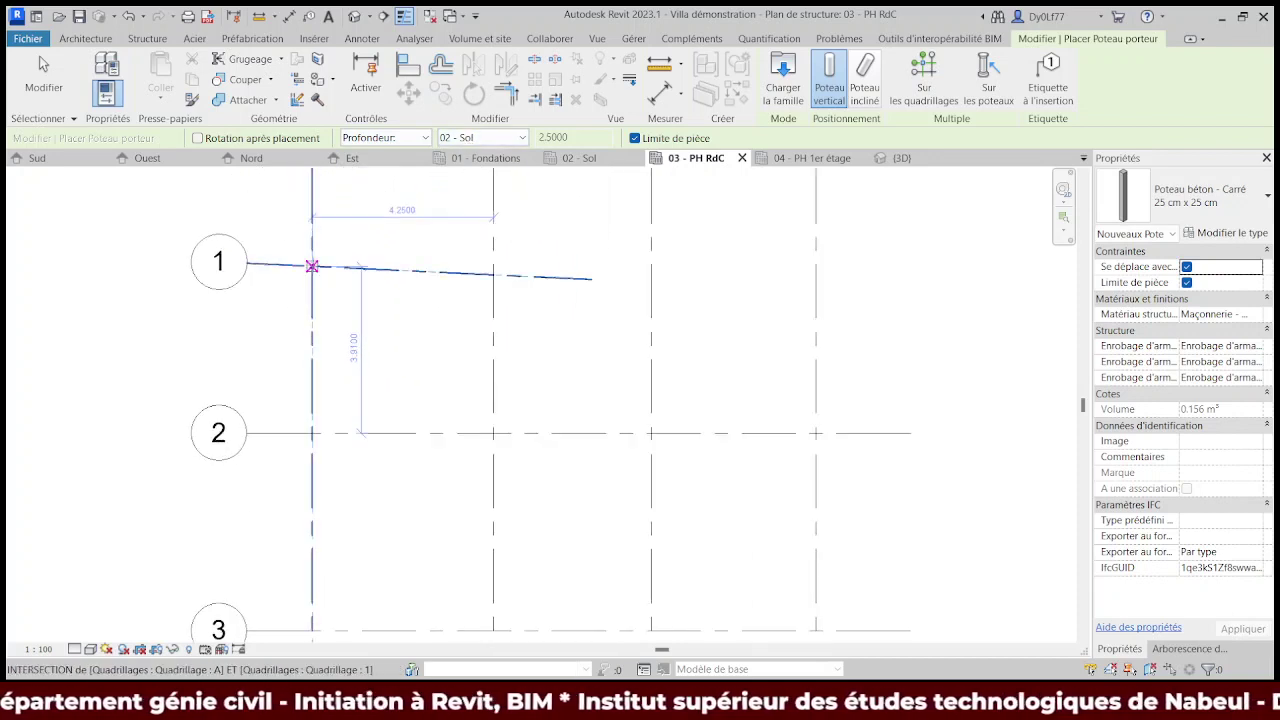
click(493, 274)
scroll(457, 180, down, 2)
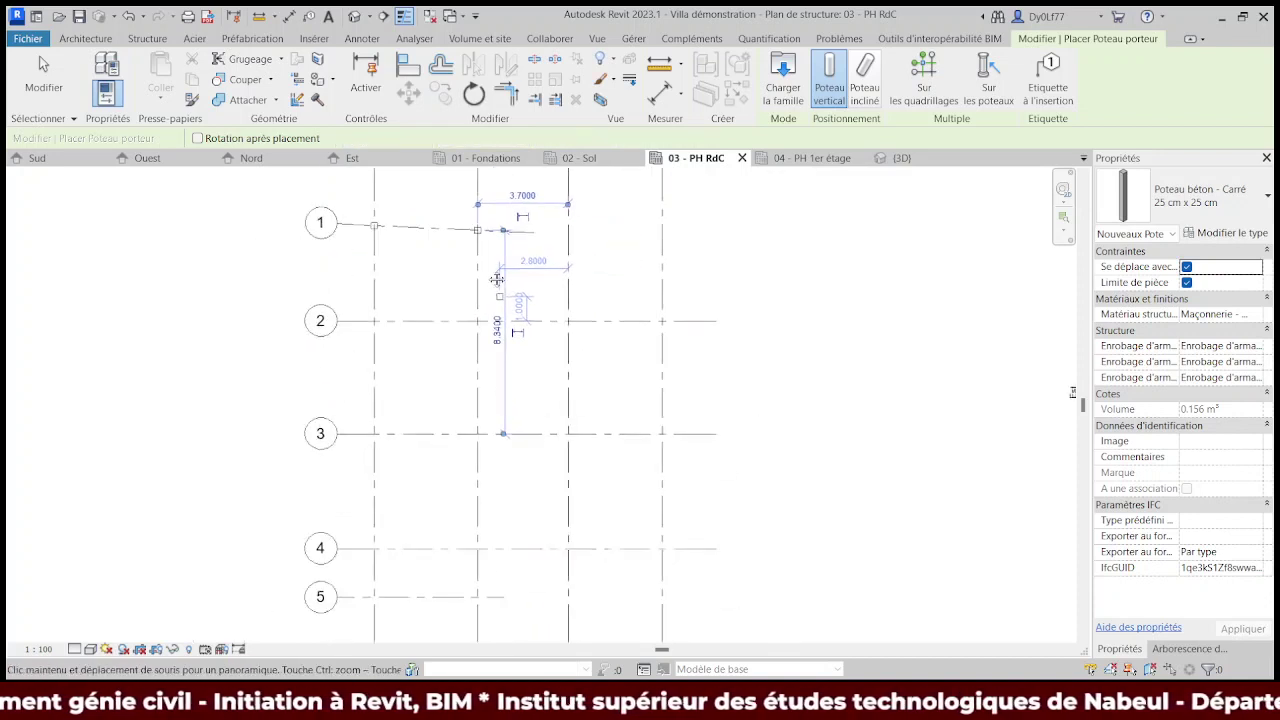
click(928, 112)
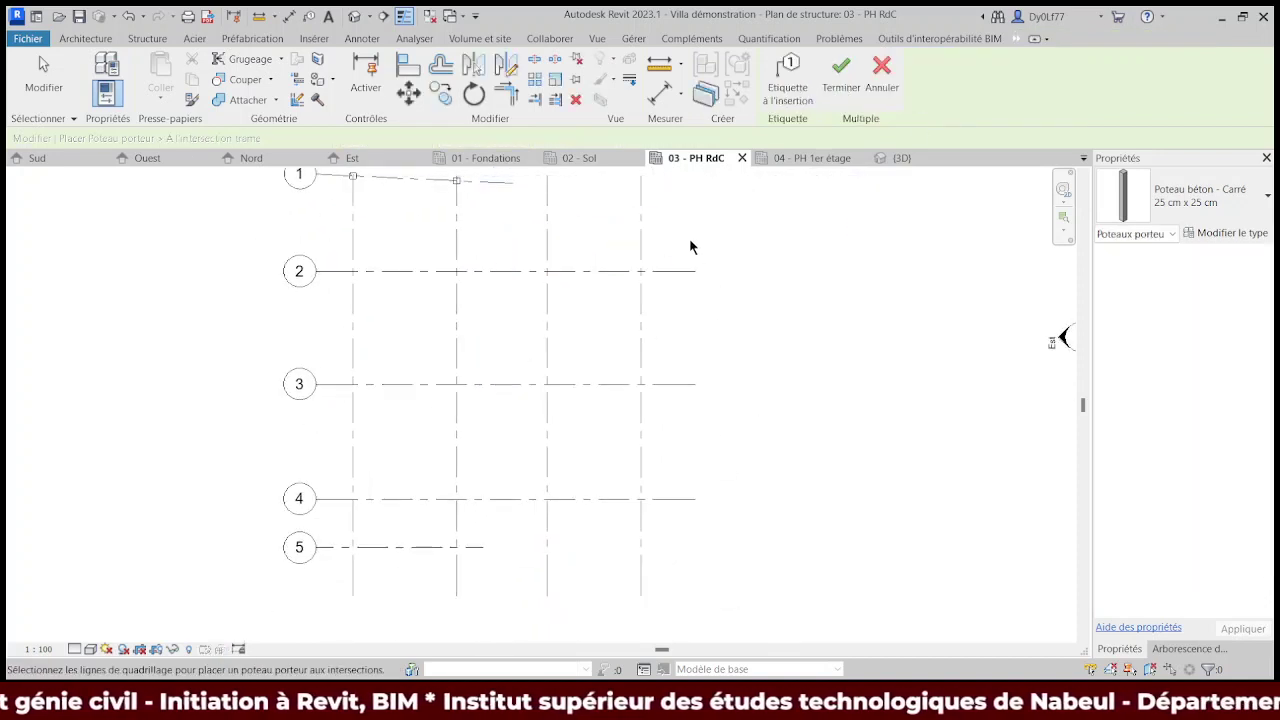
mouse_move(686, 237)
mouse_down()
mouse_move(428, 454)
mouse_move(329, 516)
mouse_up()
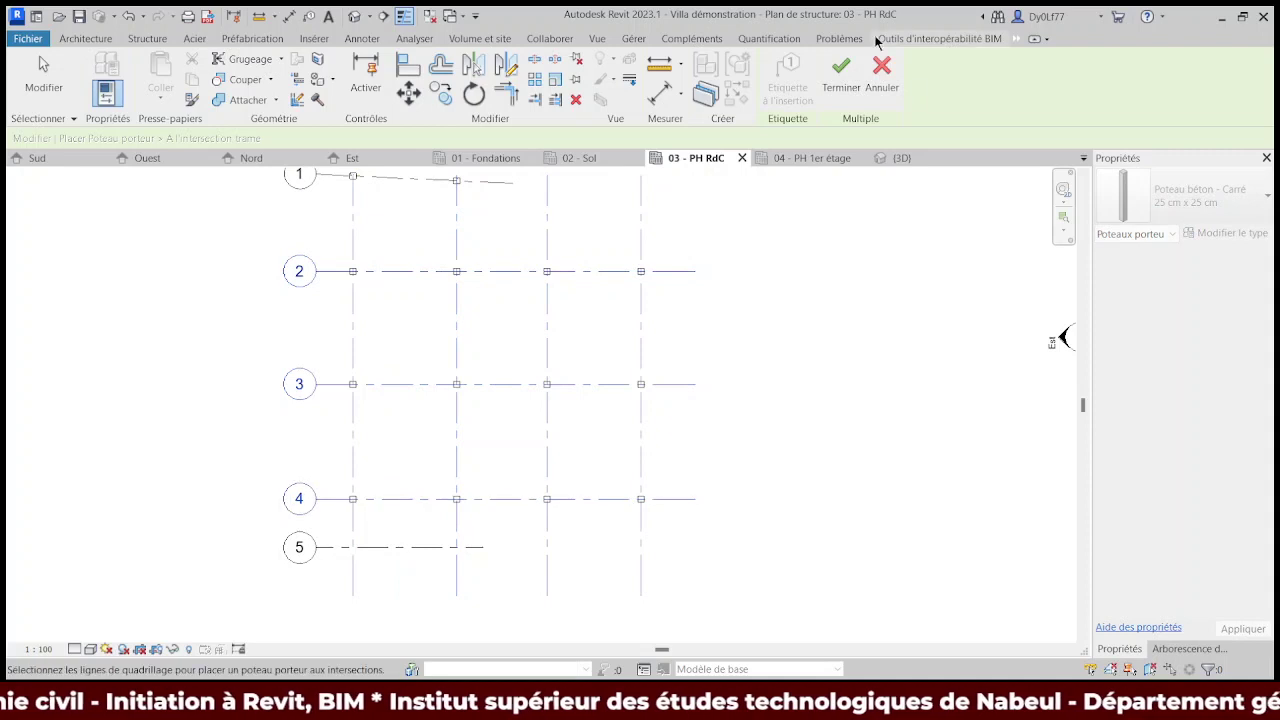
click(841, 78)
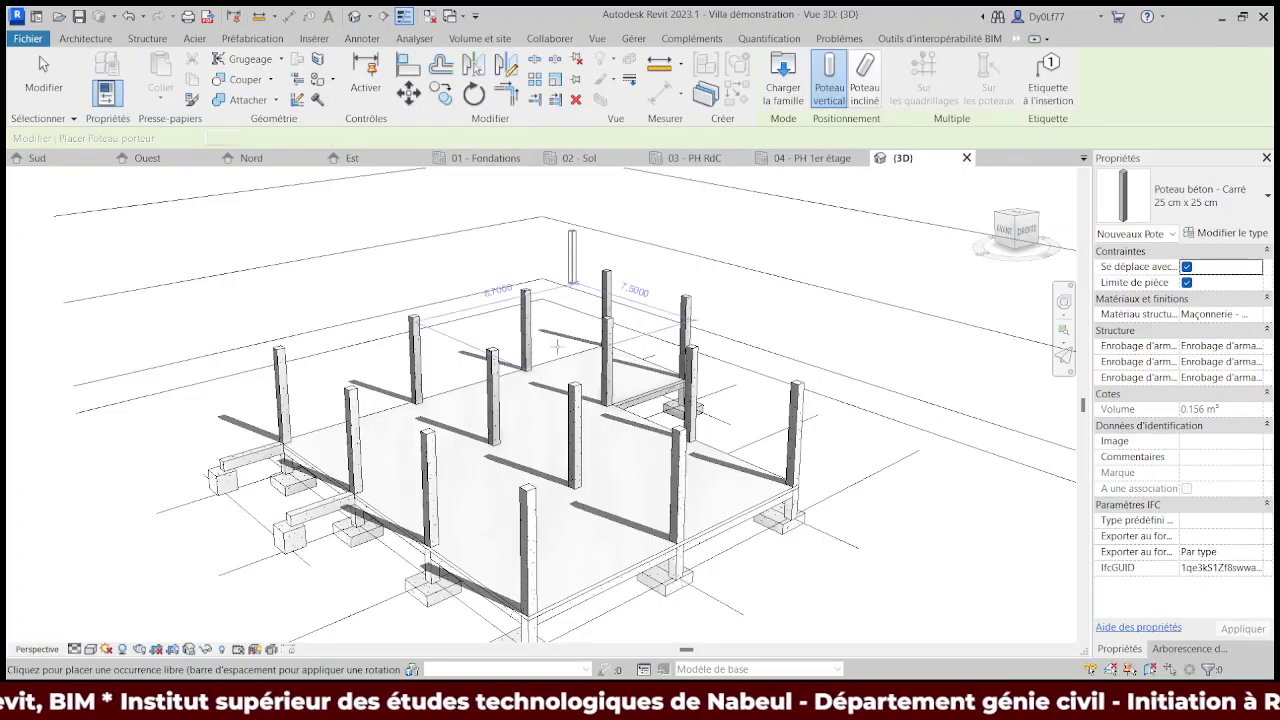
- End column placement, check the columns in 3D, and return to the 03 - PH RdC plan
key(Escape)
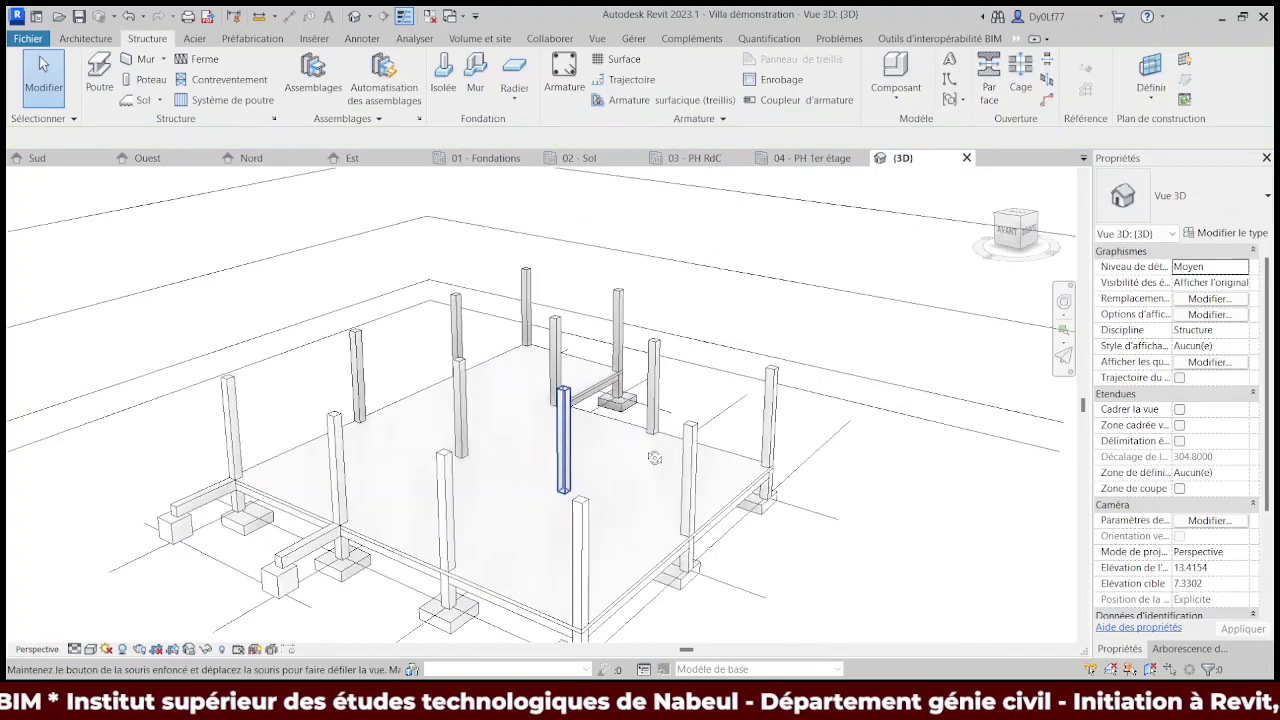
mouse_move(590, 455)
shift+middle_down()
mouse_move(716, 472)
mouse_move(577, 486)
mouse_move(325, 459)
mouse_move(630, 488)
shift+middle_up()
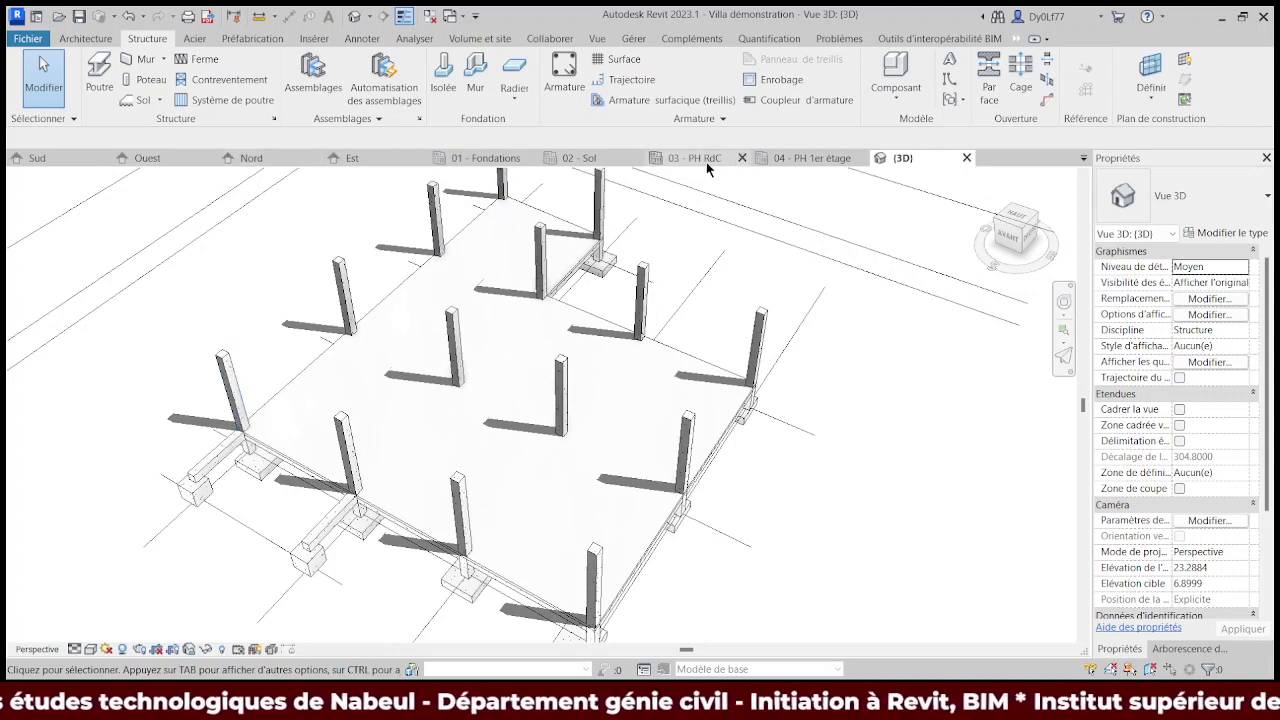
click(695, 158)
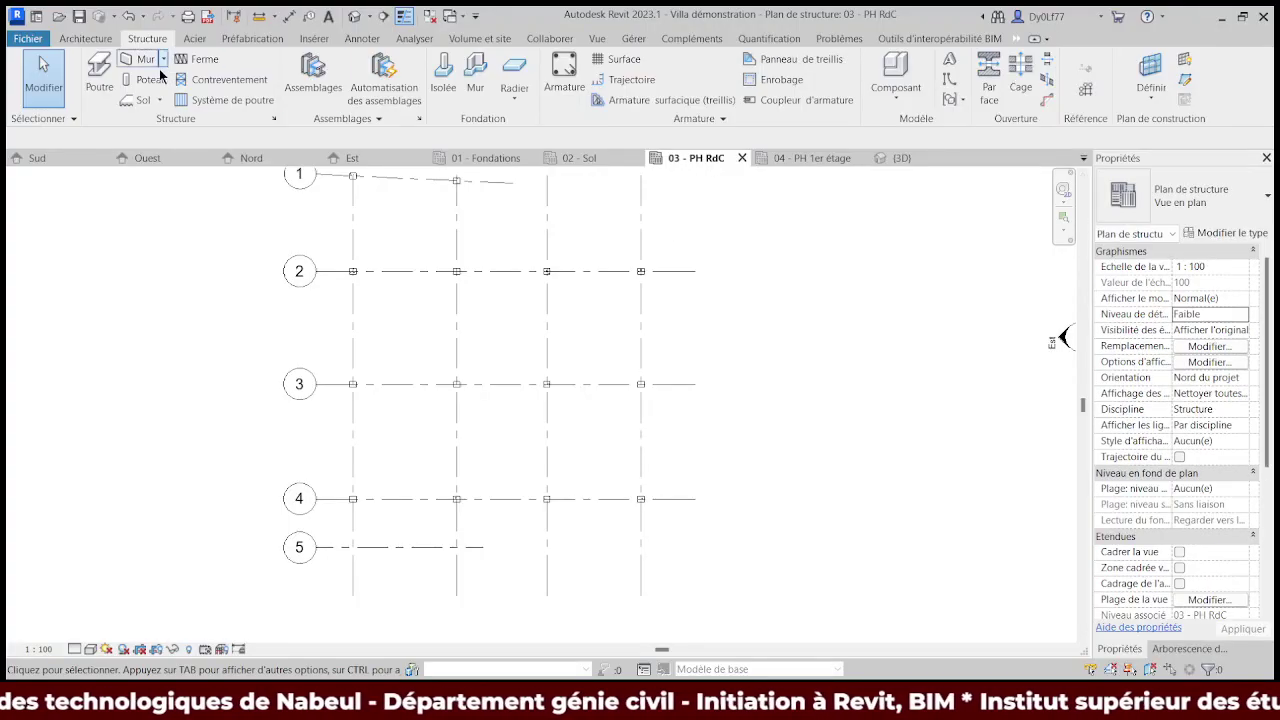
- Set the beam type to Poutre 25 x 40 and place beams along grids 1, 2 and 3
click(99, 75)
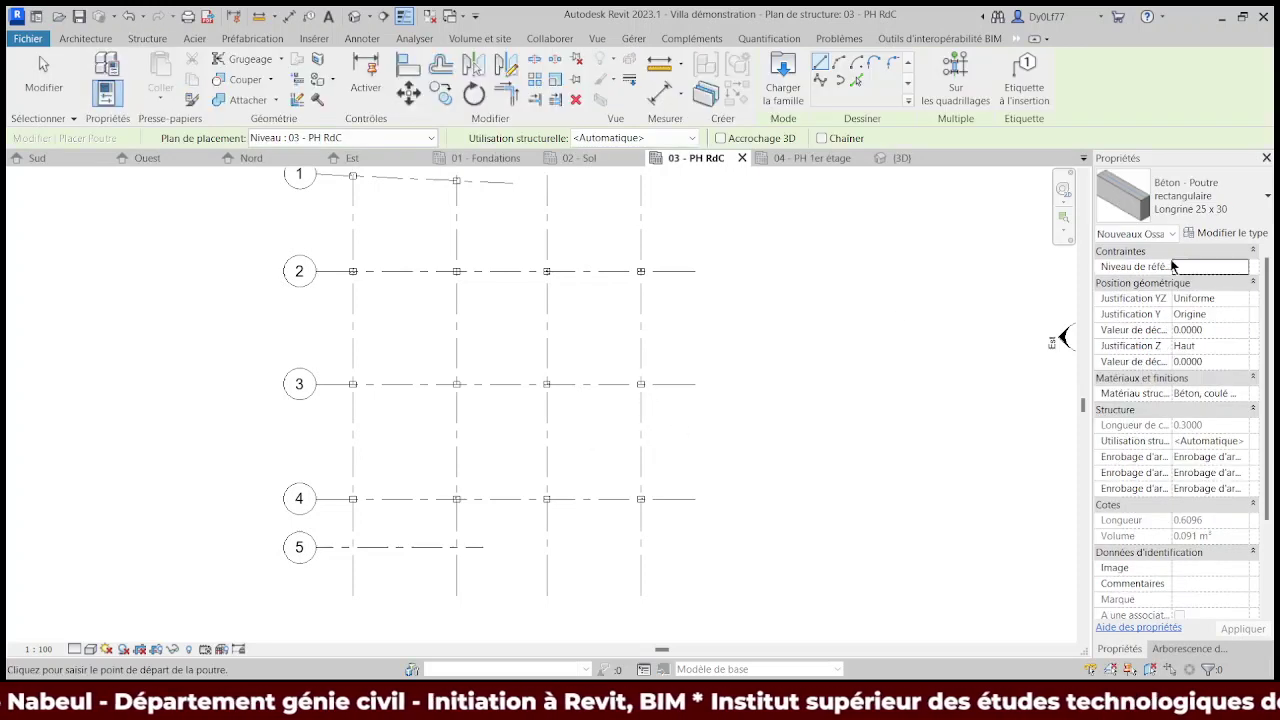
click(1230, 233)
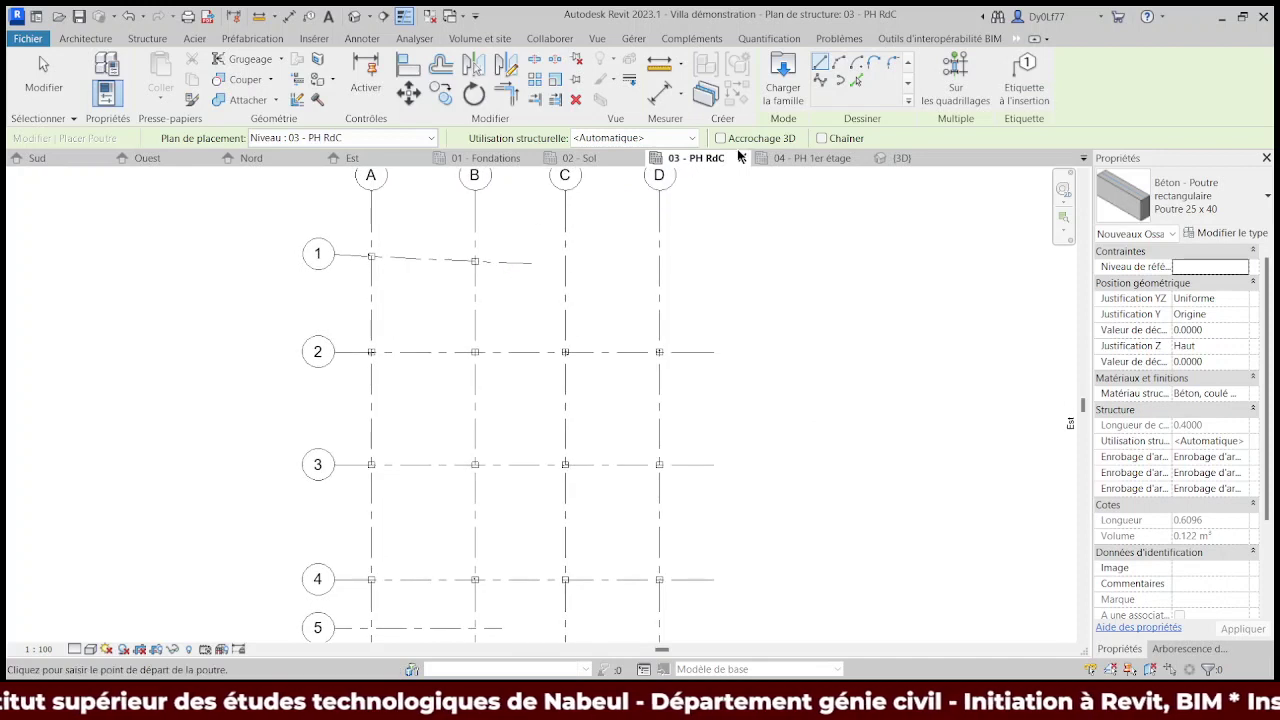
click(953, 80)
click(410, 263)
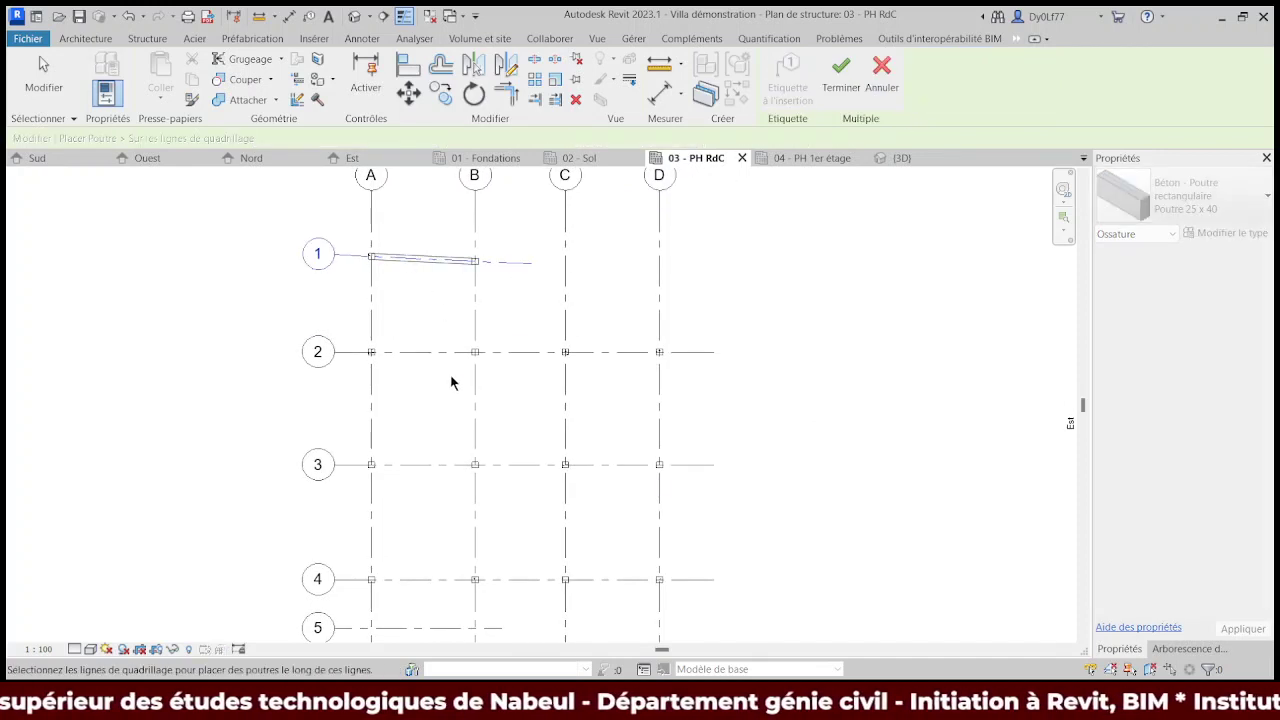
click(404, 354)
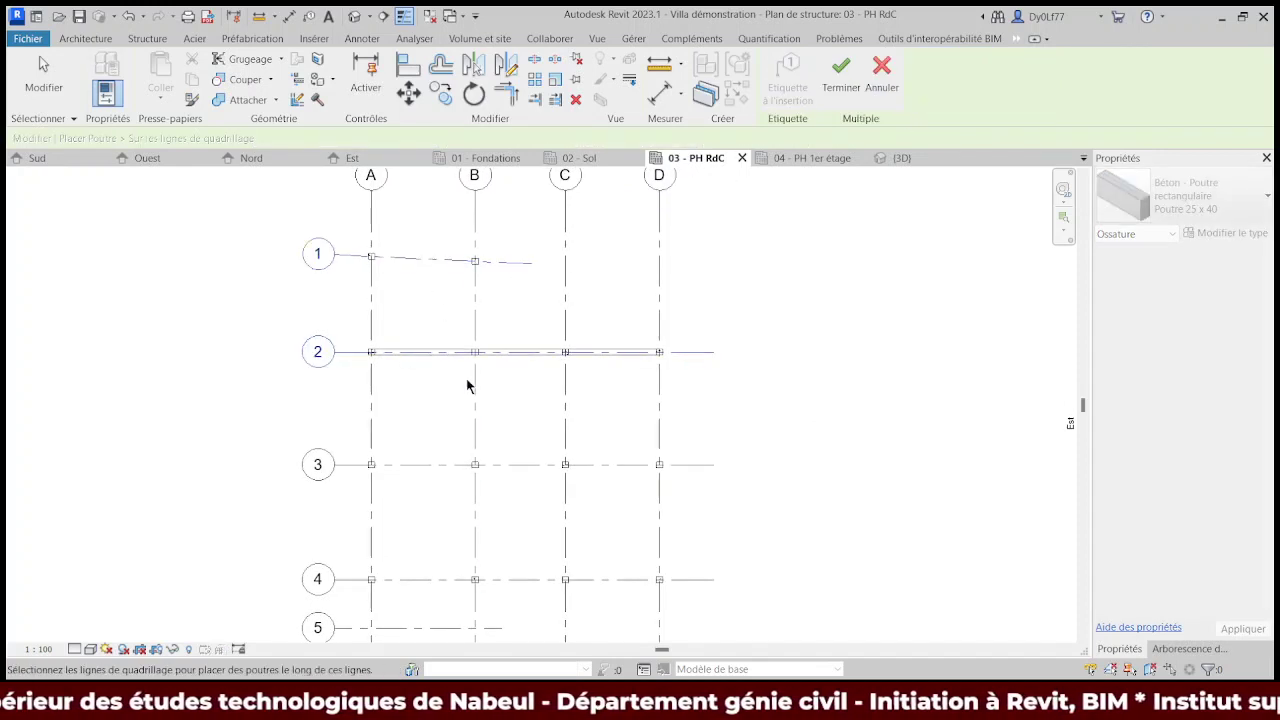
click(429, 465)
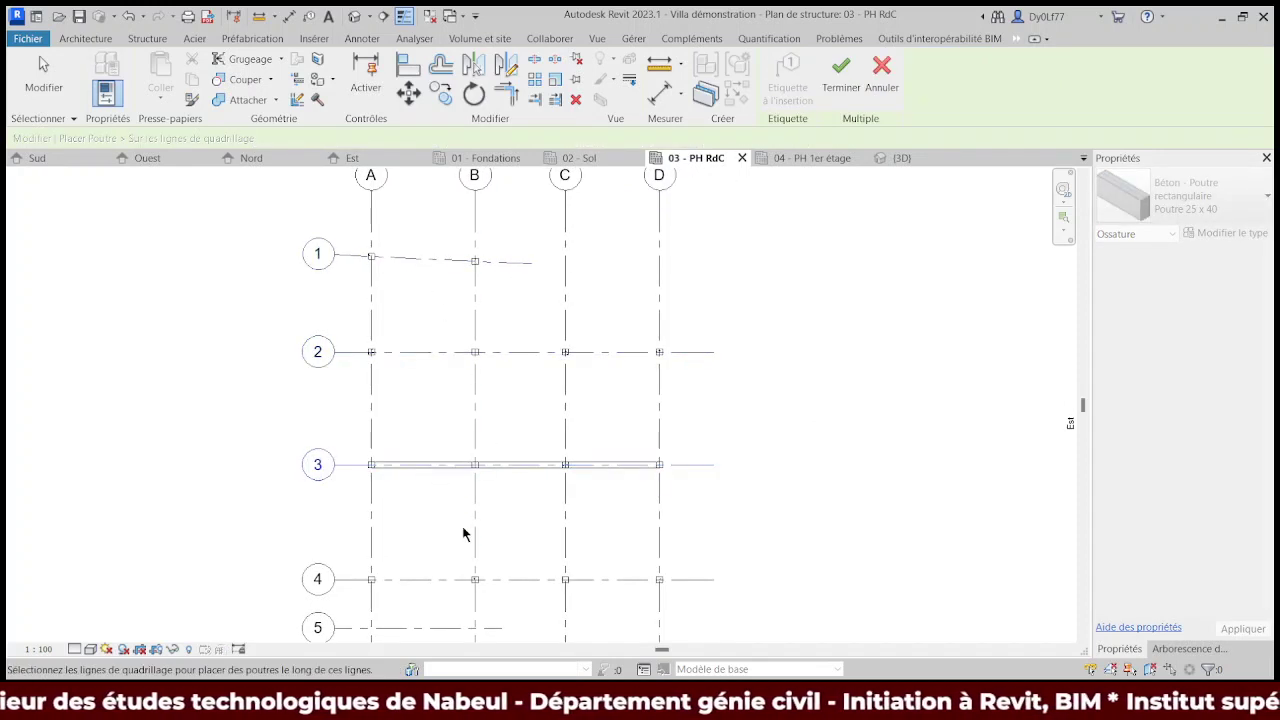
click(418, 262)
click(836, 82)
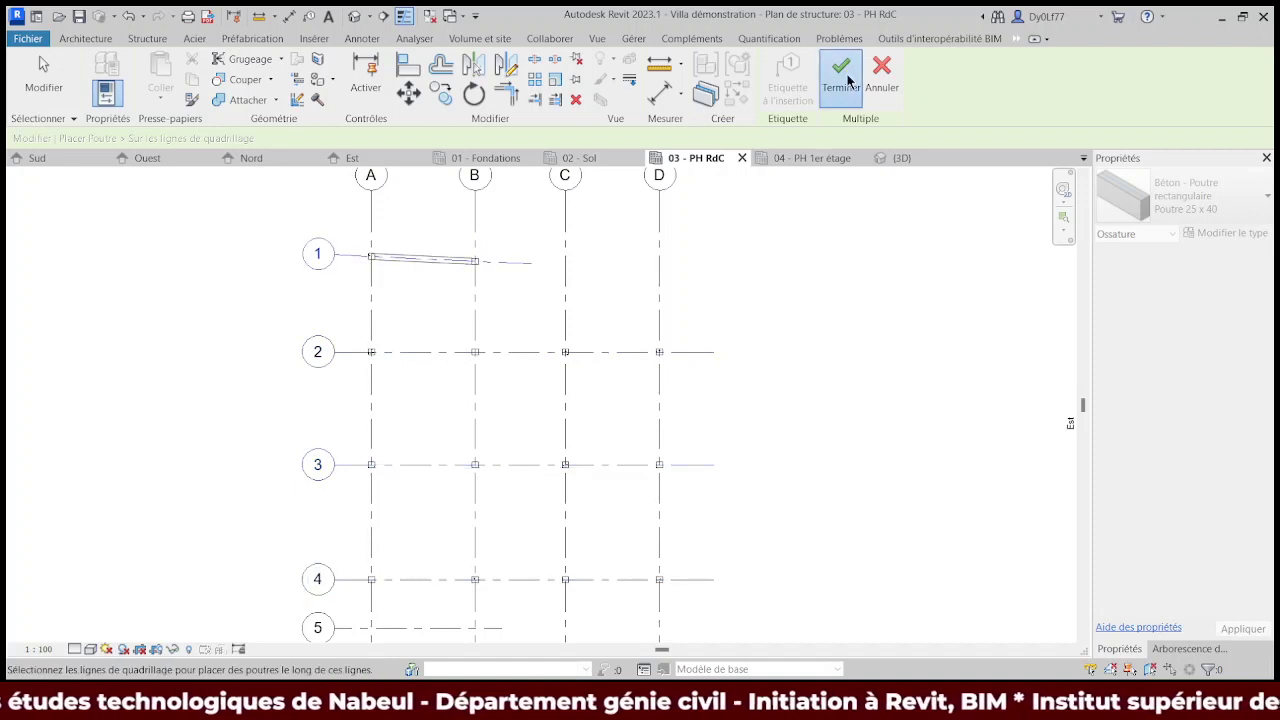
- Add 25 x 40 beams on gridlines 2–4 and A–D
middle_drag(659, 400, 656, 287)
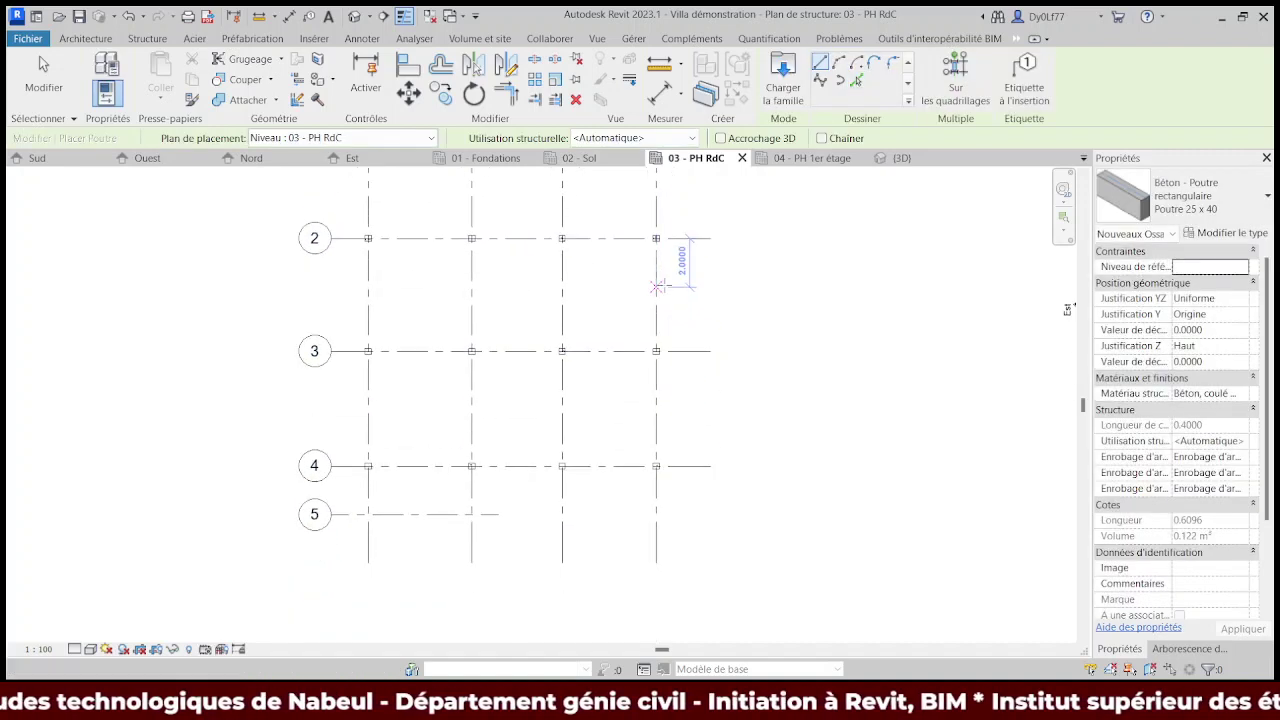
click(955, 80)
drag(673, 212, 364, 485)
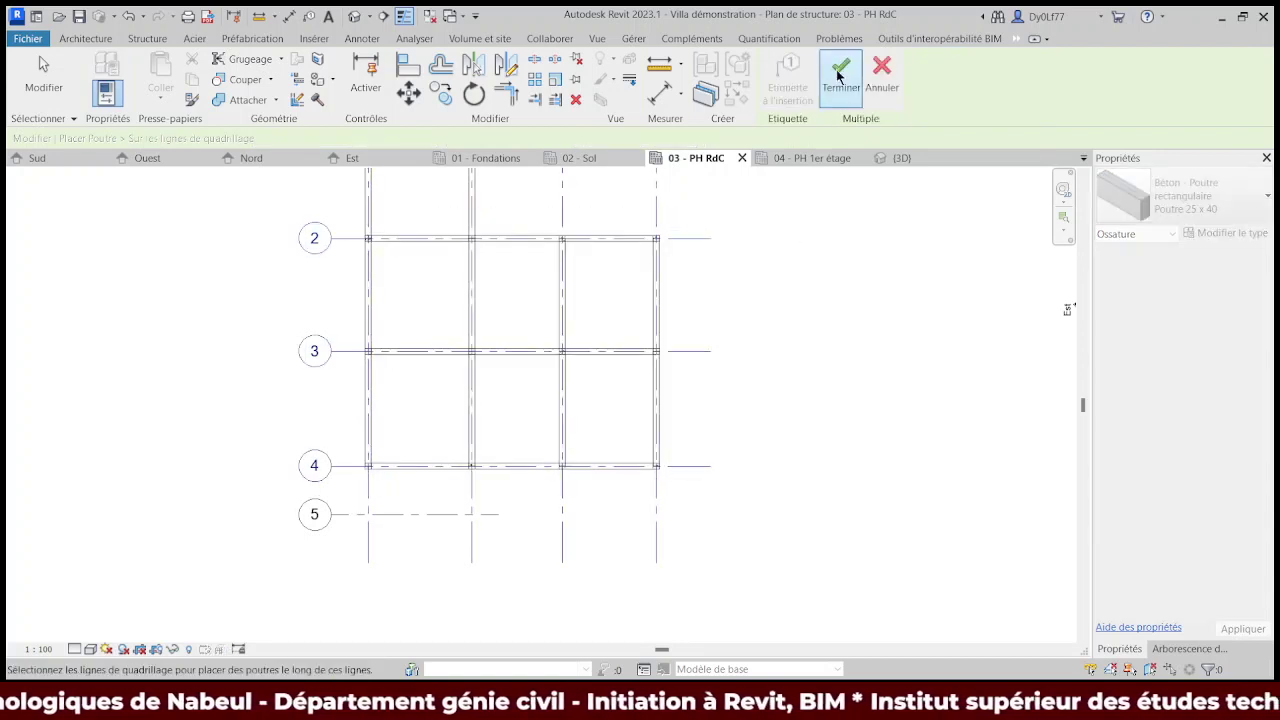
- Delete the beams along grids B and C
key(Escape)
key(Escape)
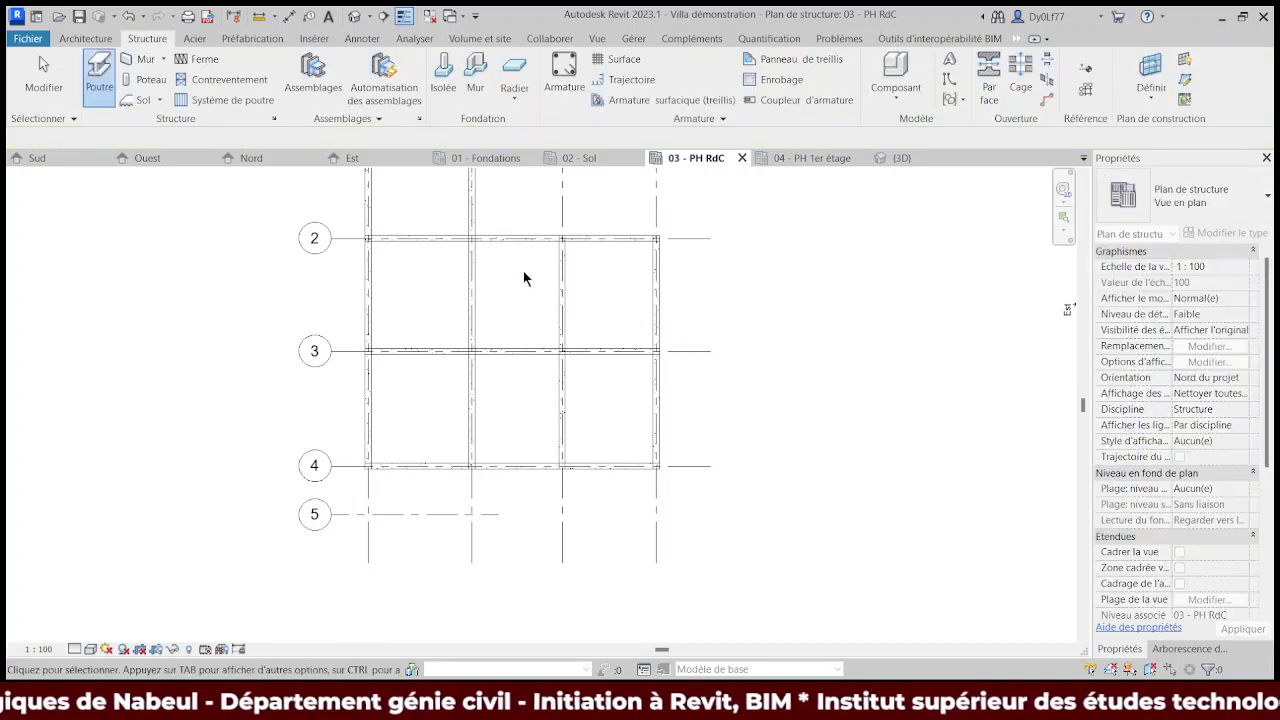
middle_drag(523, 277, 497, 357)
click(466, 308)
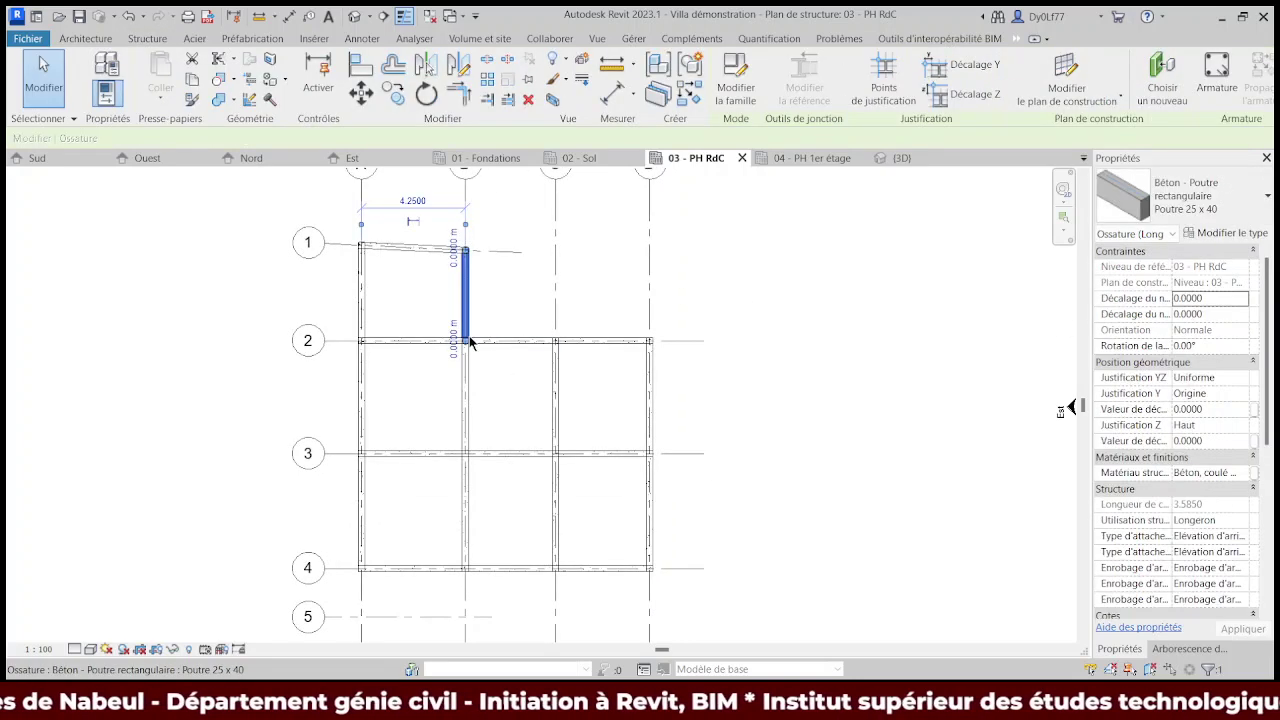
ctrl+click(467, 430)
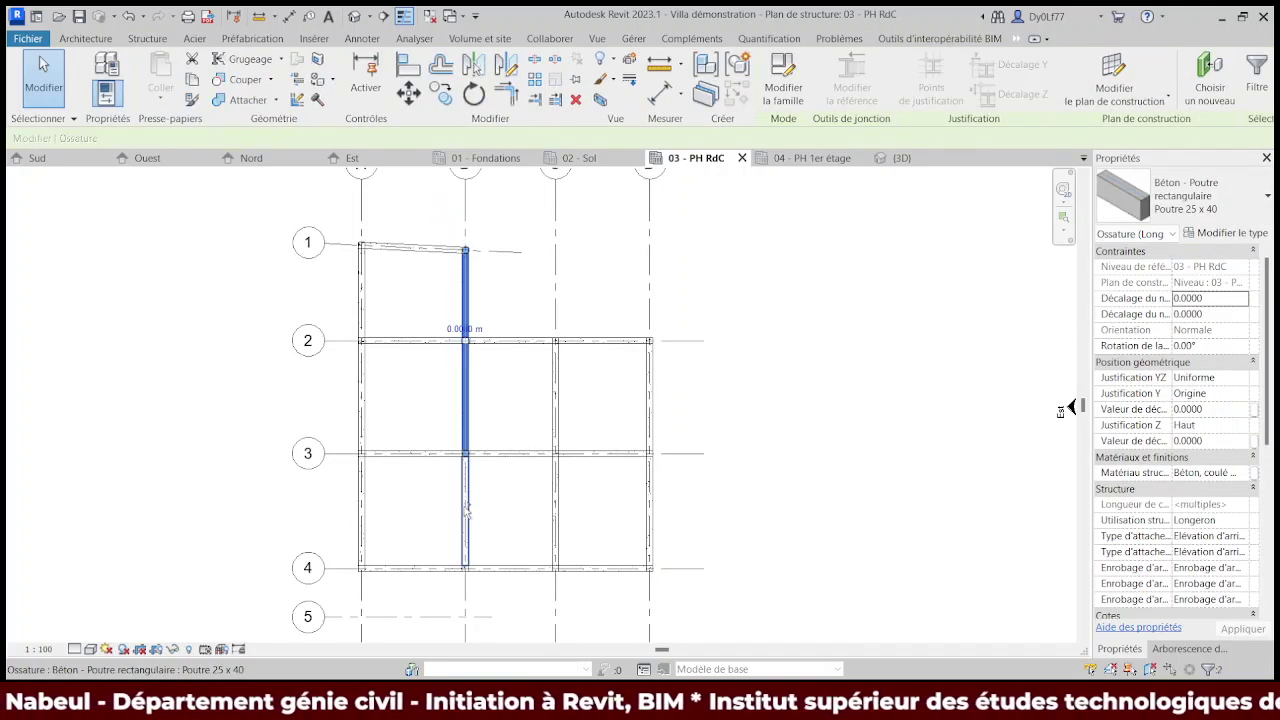
ctrl+click(466, 505)
ctrl+click(557, 400)
ctrl+click(556, 505)
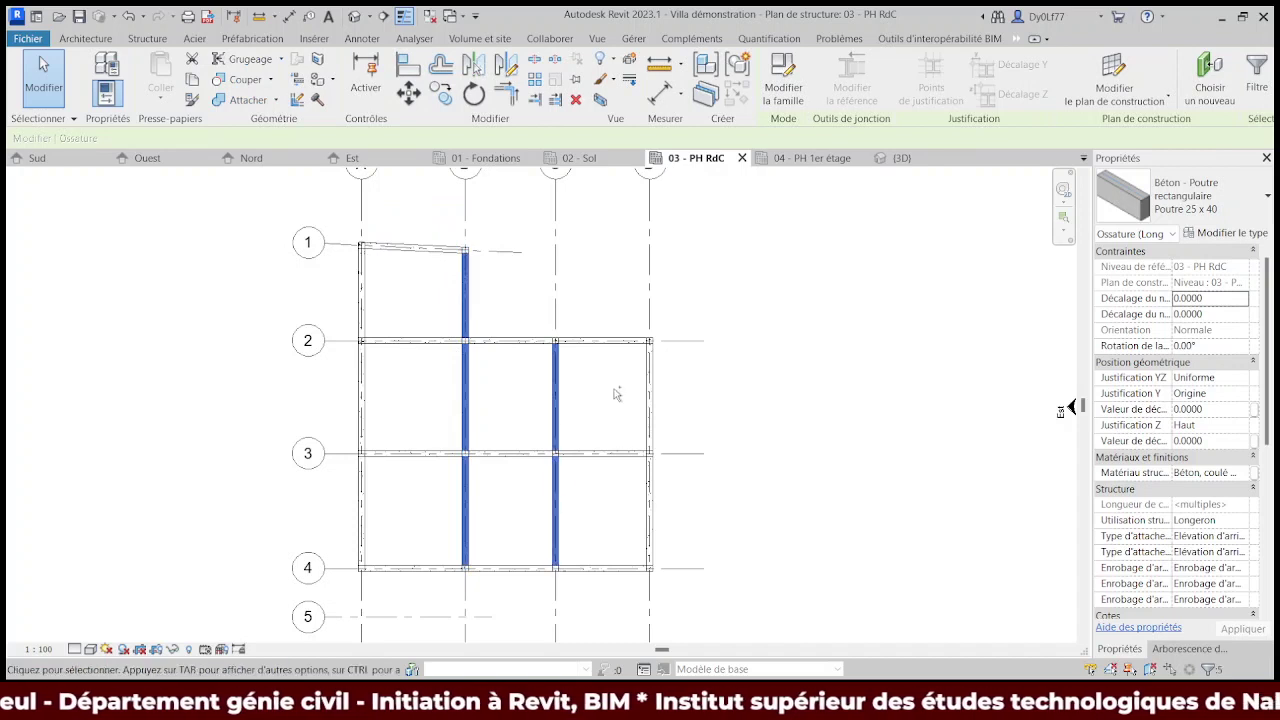
key(Delete)
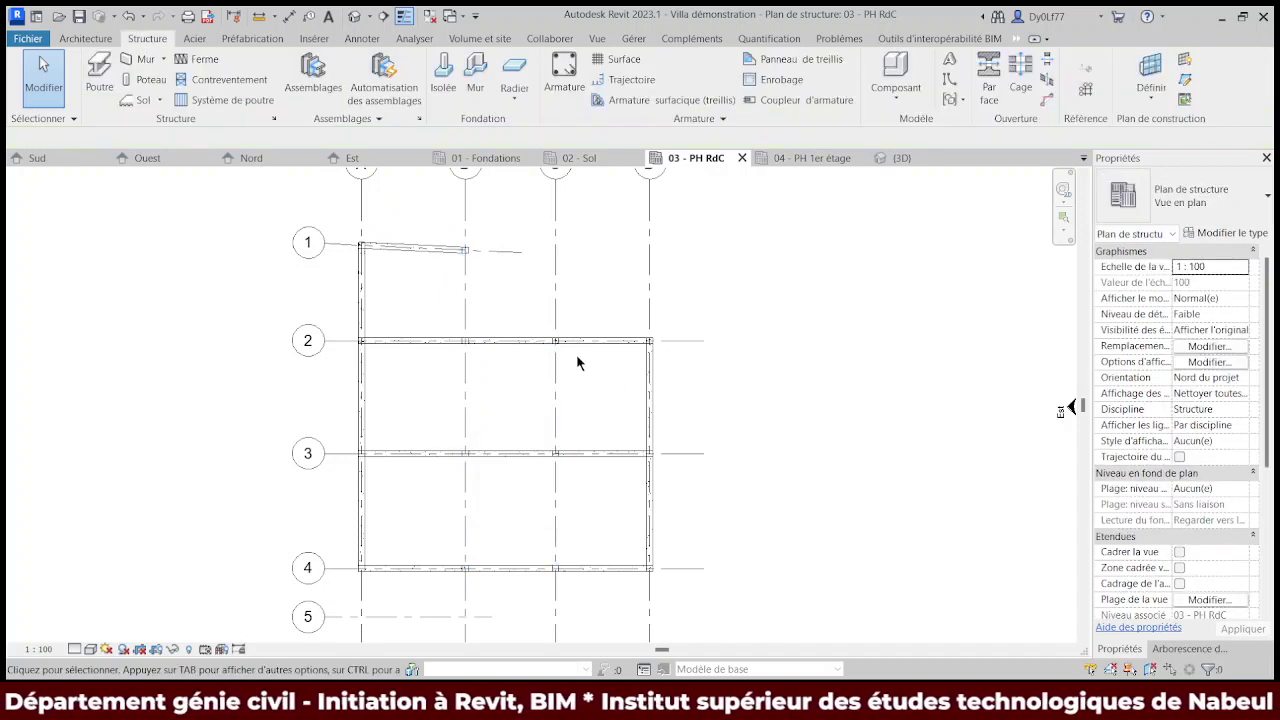
- Delete the beams along grids A and D
click(361, 285)
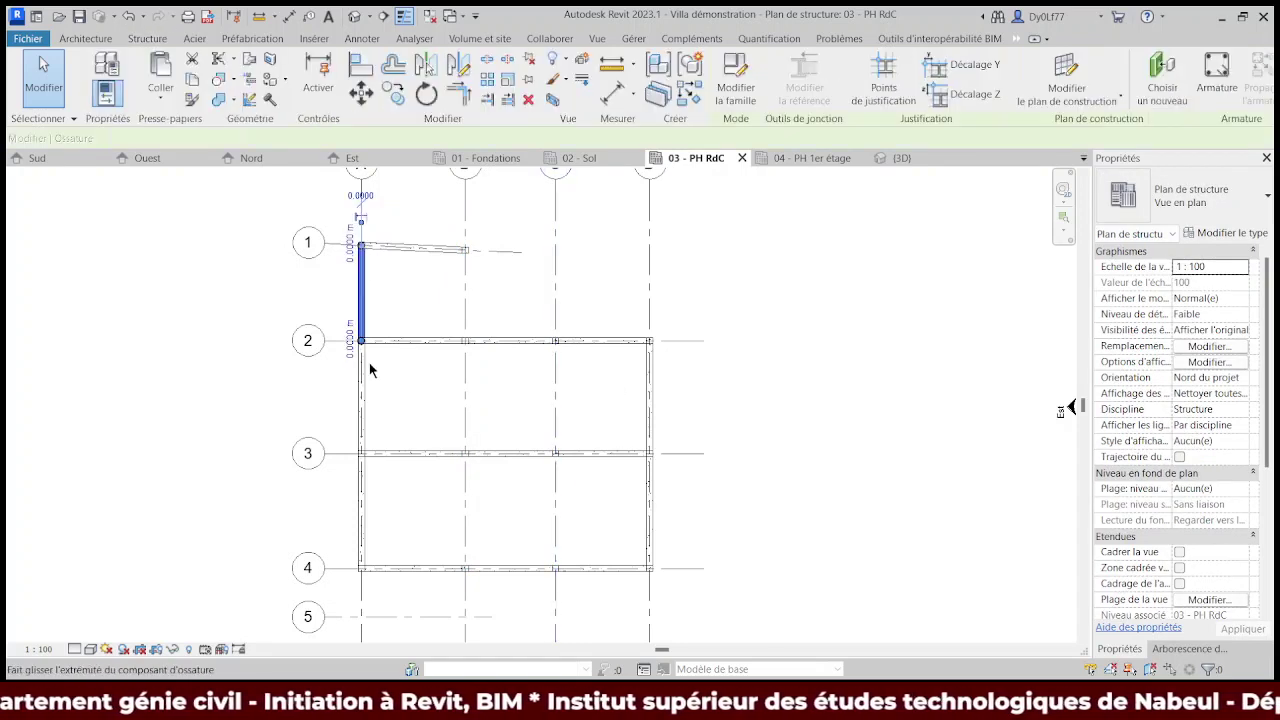
ctrl+click(361, 408)
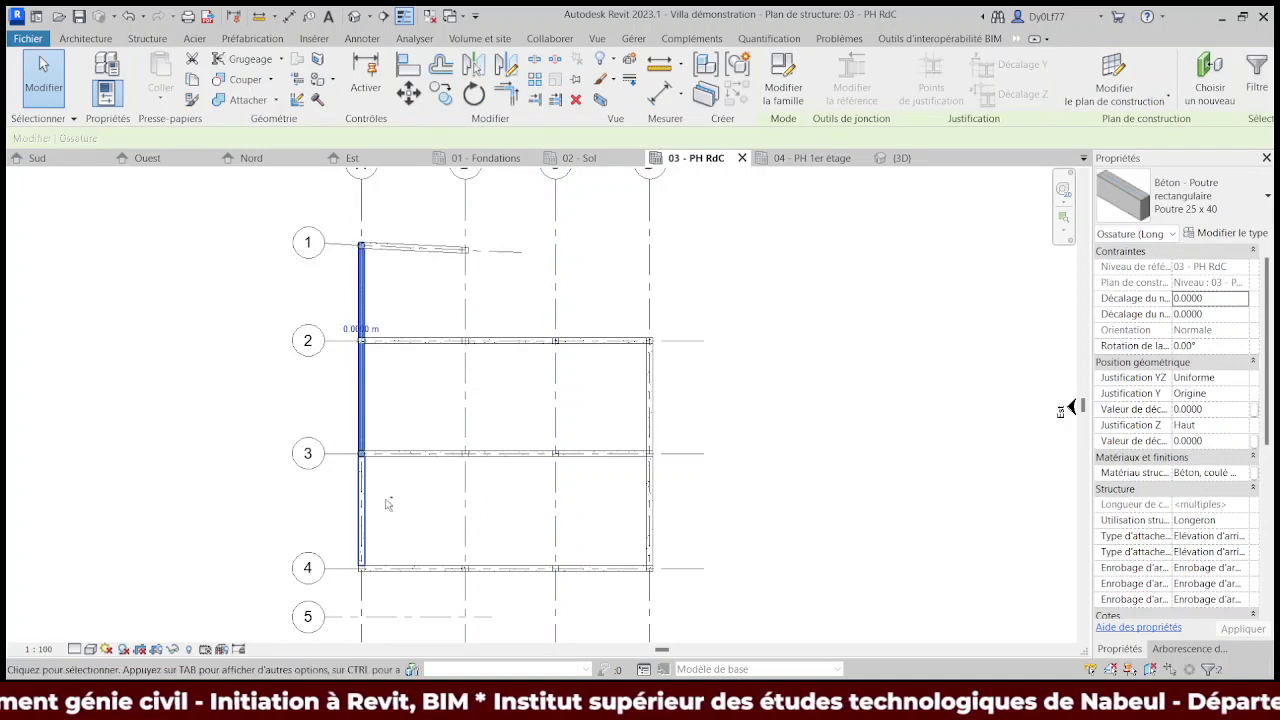
ctrl+click(361, 510)
ctrl+click(650, 406)
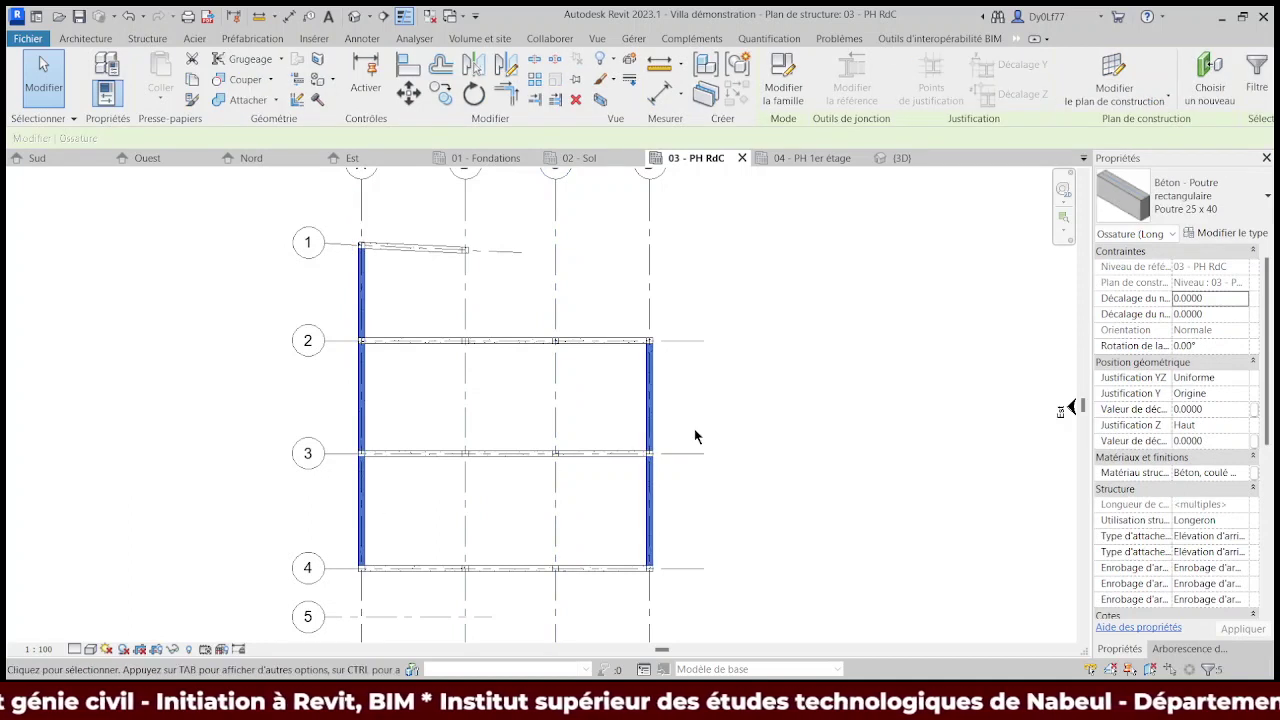
key(Delete)
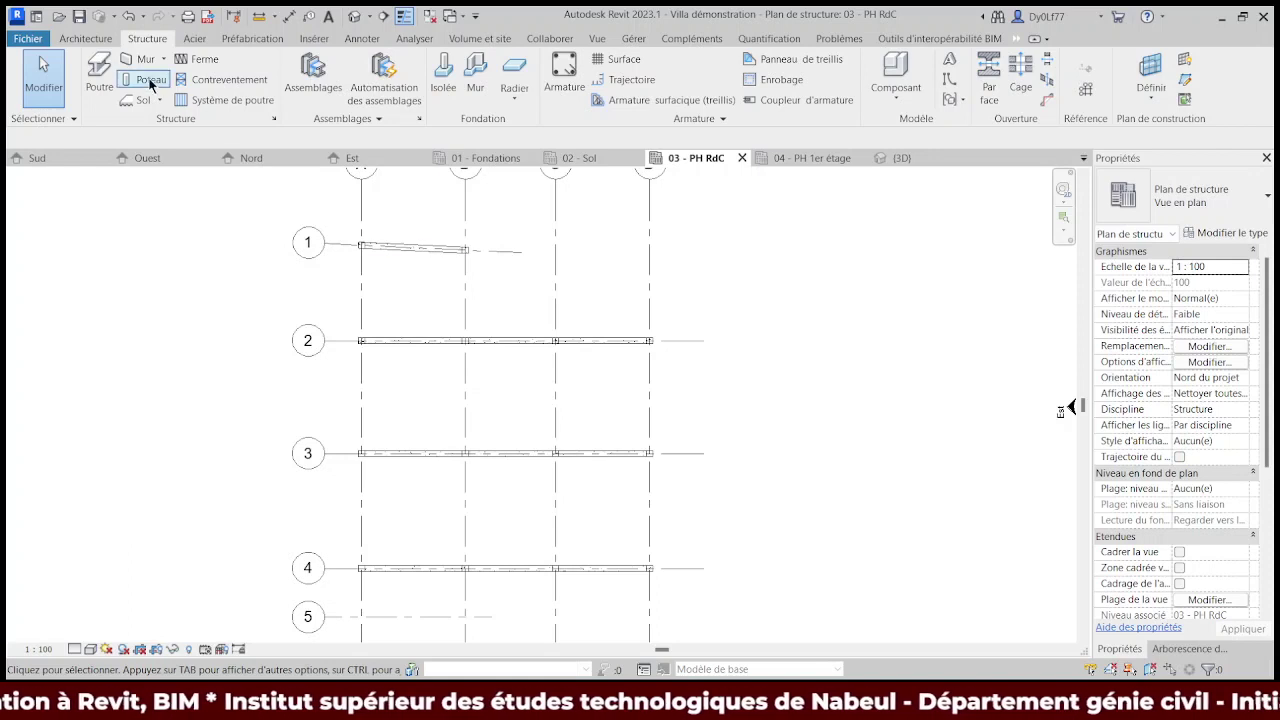
- Switch to the Poutre 25 x 30 type and place beams along grids A, B, C and D
click(99, 72)
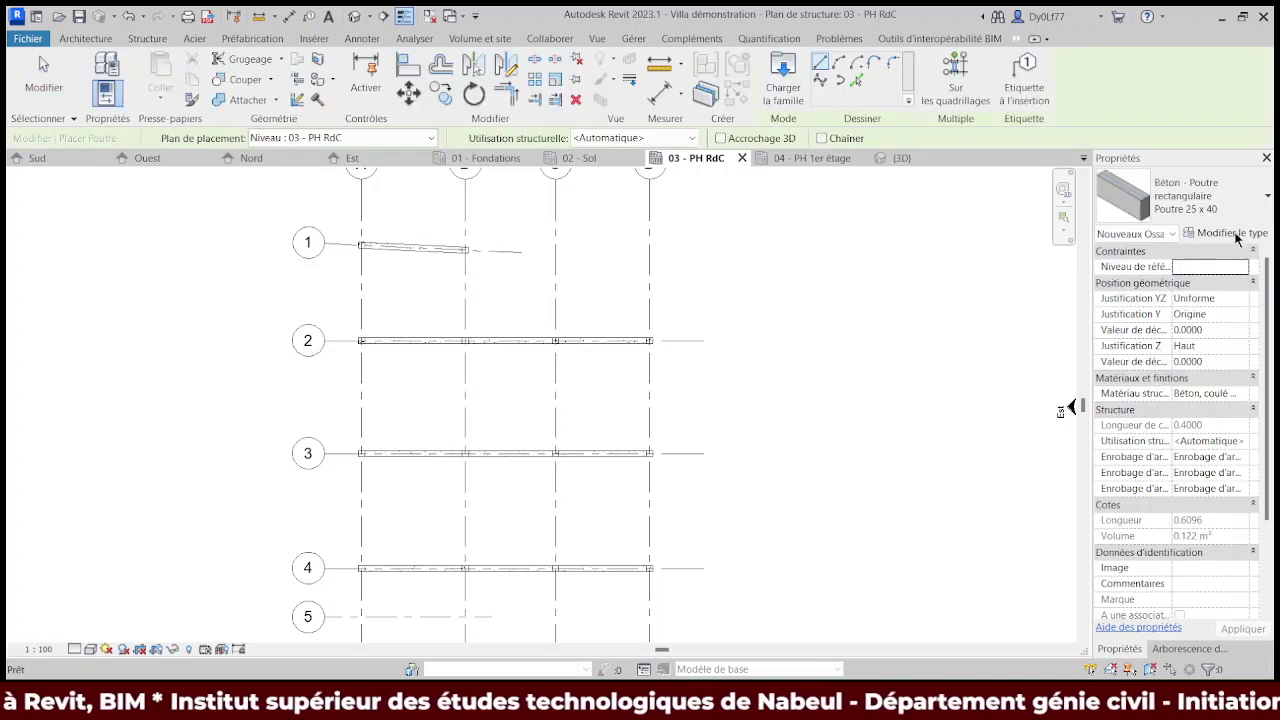
click(1229, 233)
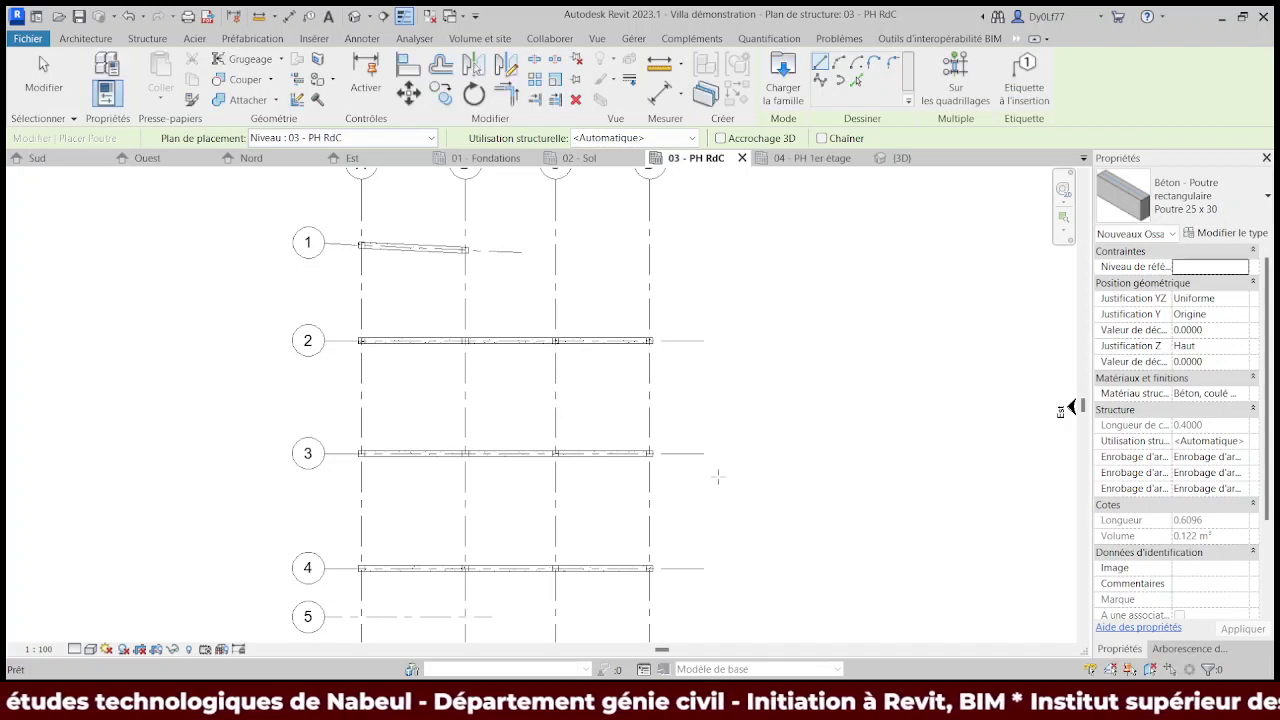
click(955, 80)
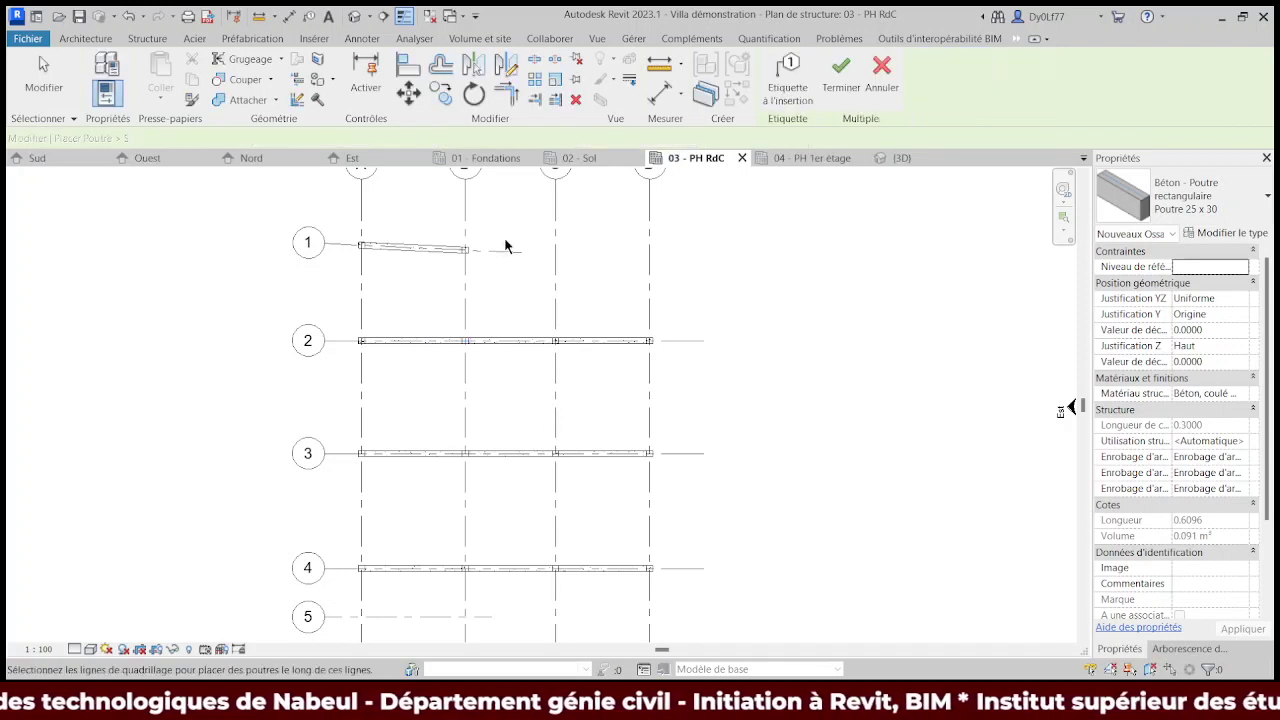
click(364, 317)
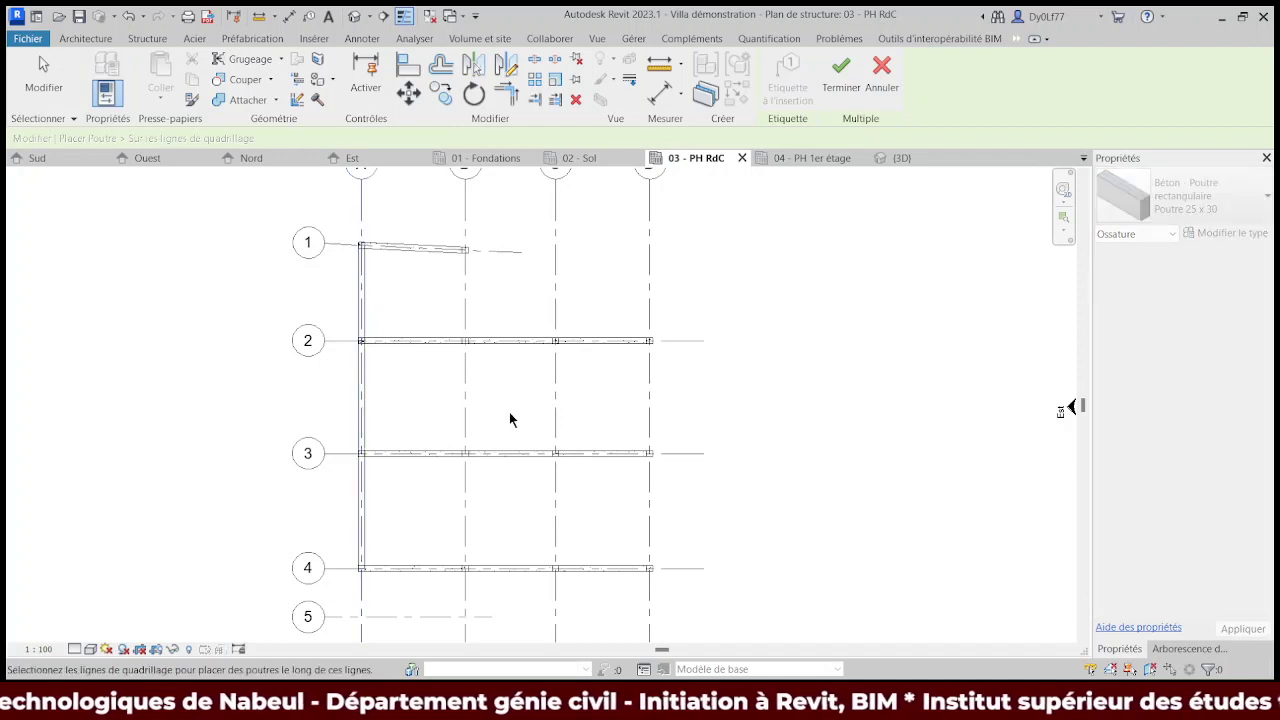
click(840, 78)
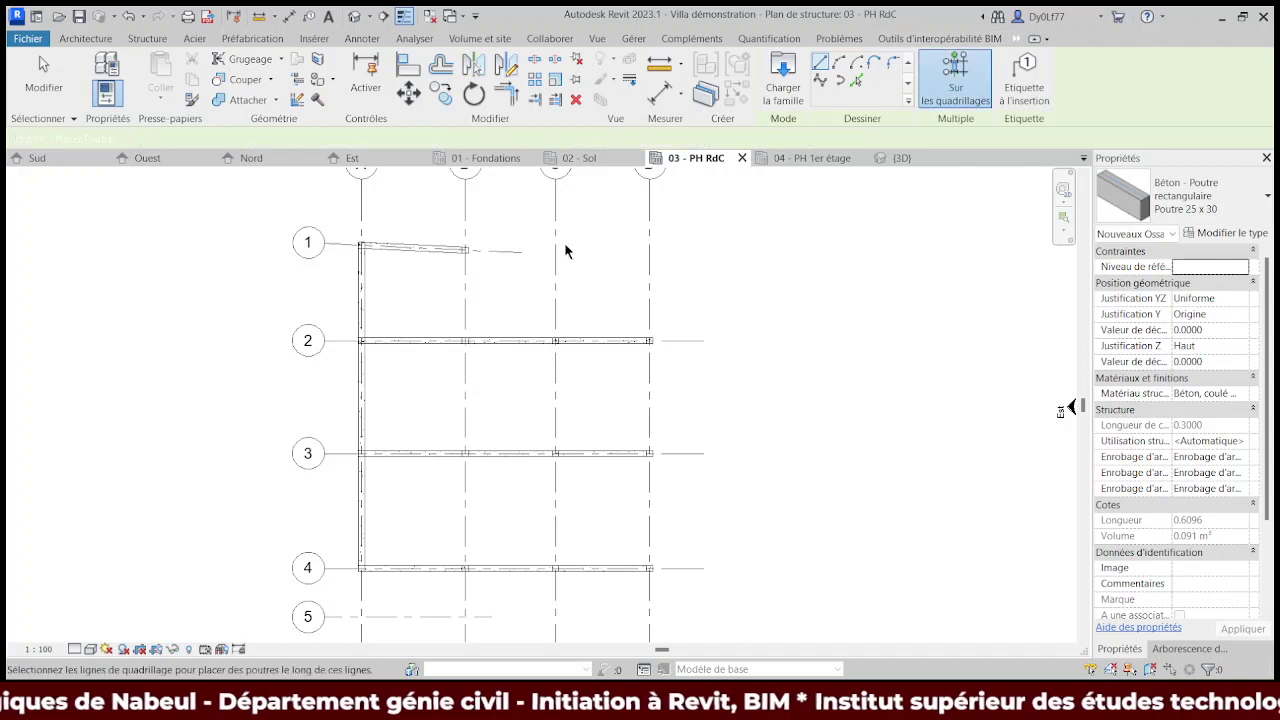
click(468, 373)
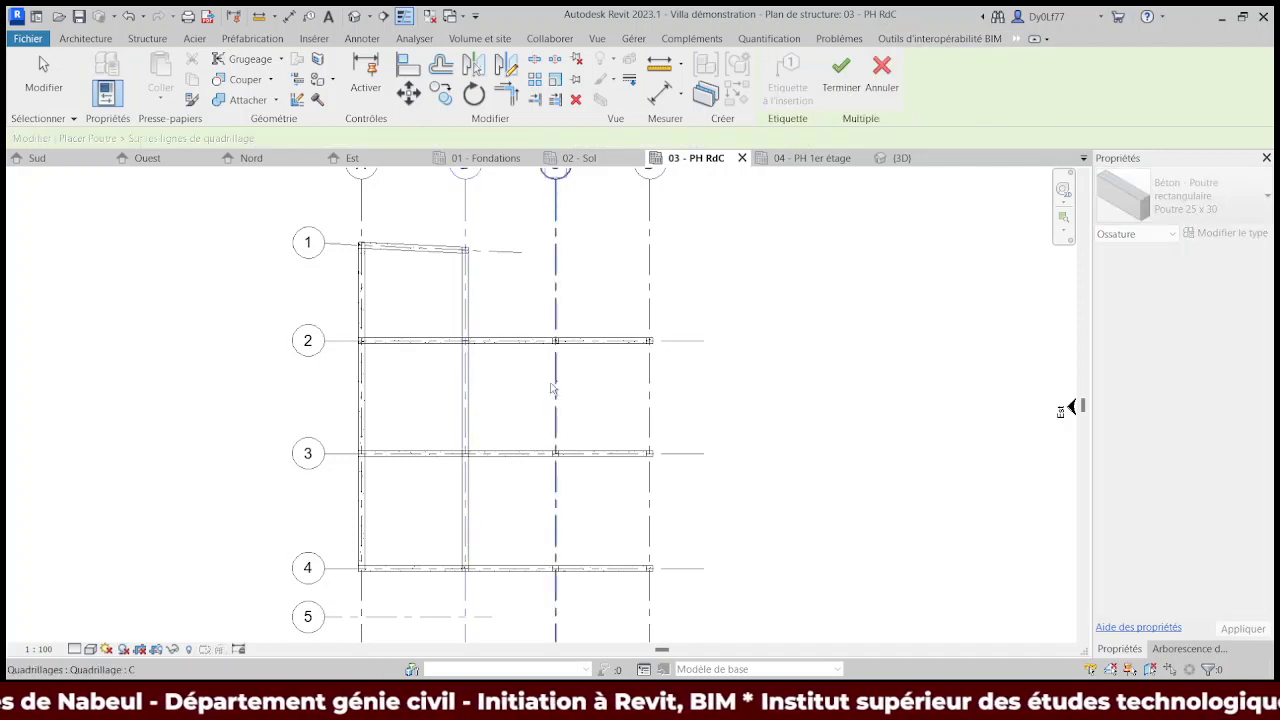
click(558, 397)
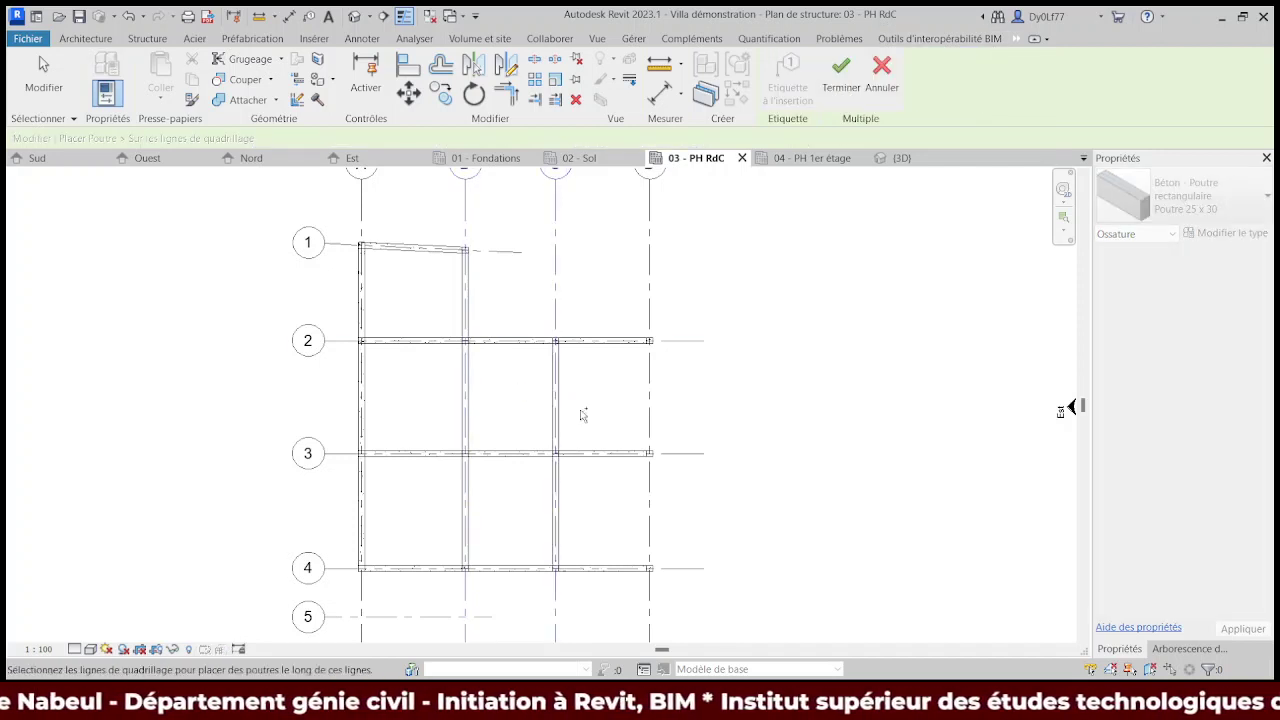
click(652, 422)
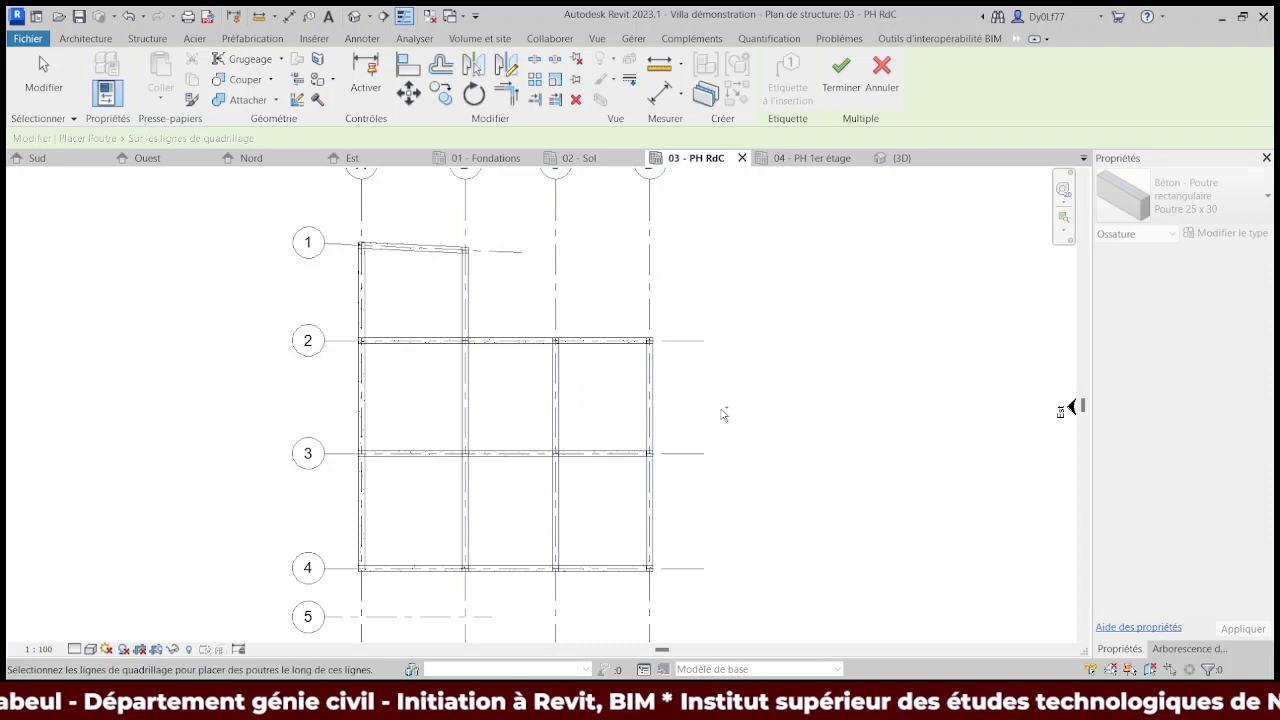
click(841, 75)
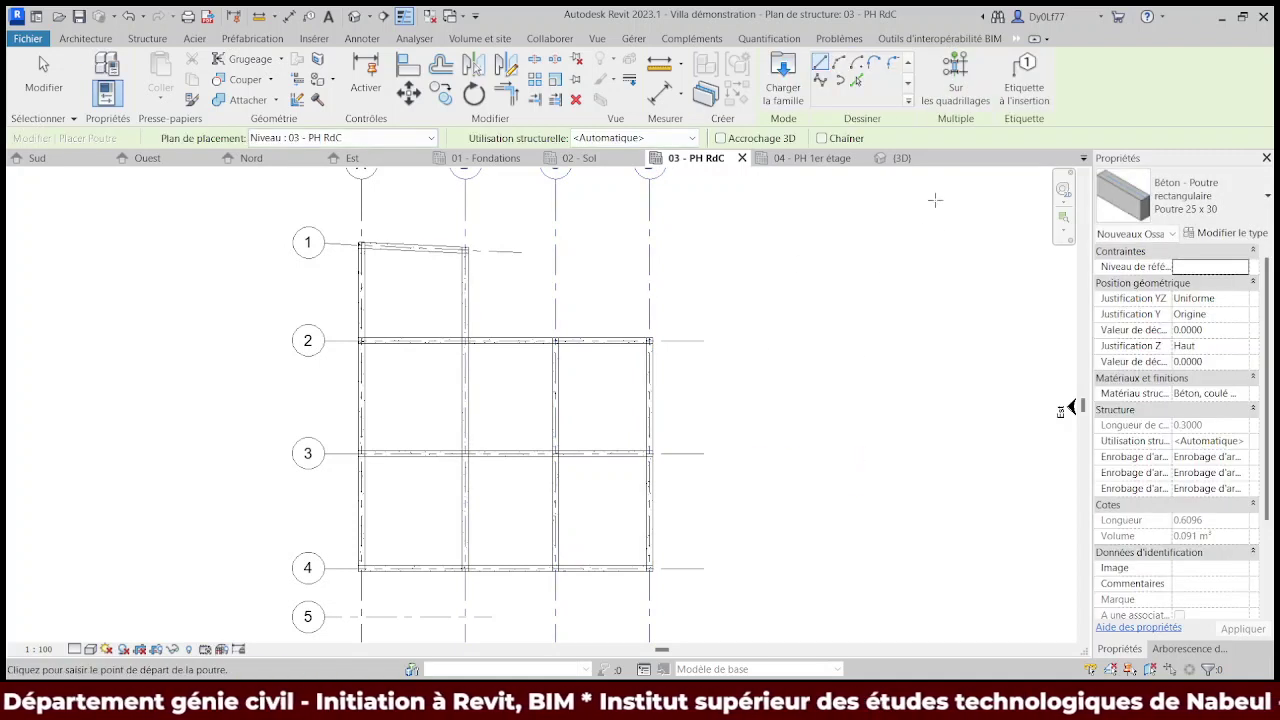
- Inspect the beam frame in 3D, then return to the 03 - PH RdC plan at grids 3–5
click(900, 158)
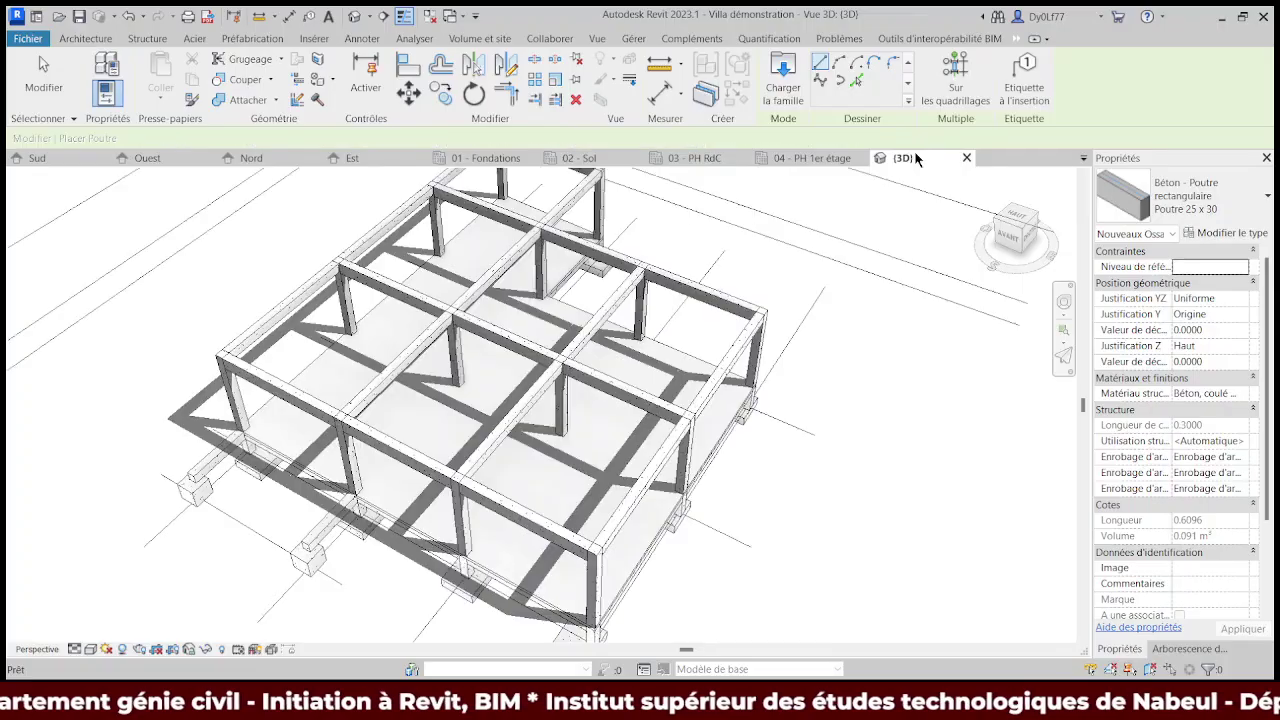
mouse_move(740, 257)
shift+middle_down()
mouse_move(564, 319)
mouse_move(444, 425)
mouse_move(500, 400)
shift+middle_up()
scroll(472, 404, up, 2)
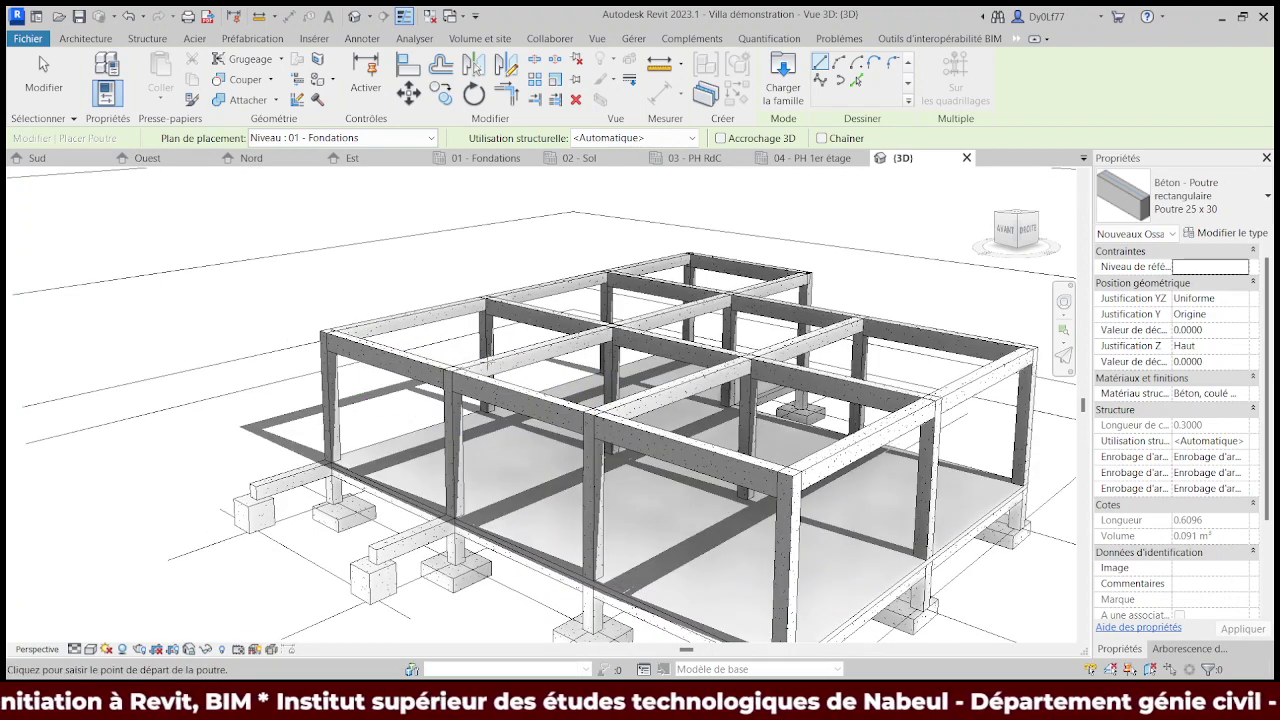
mouse_move(806, 158)
click(695, 158)
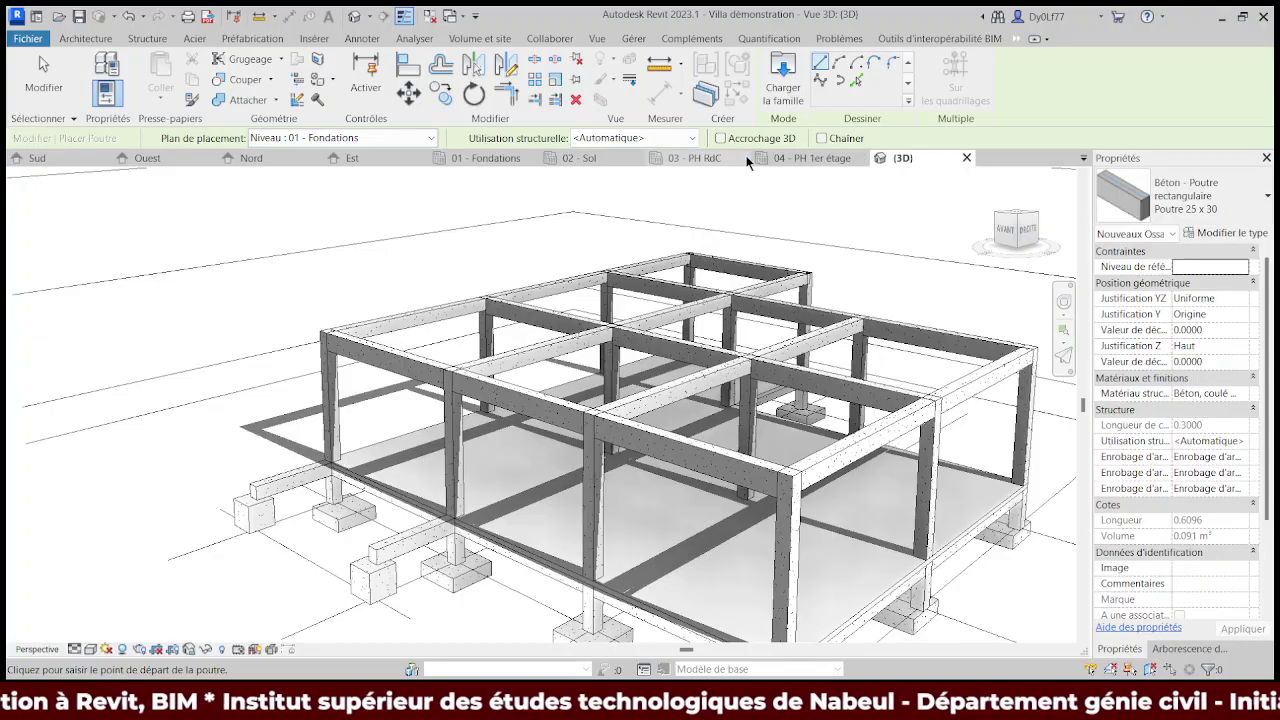
middle_drag(414, 529, 465, 415)
- Stretch the ends of the two left-hand beams from grid 4 down to grid 5
scroll(465, 415, up, 2)
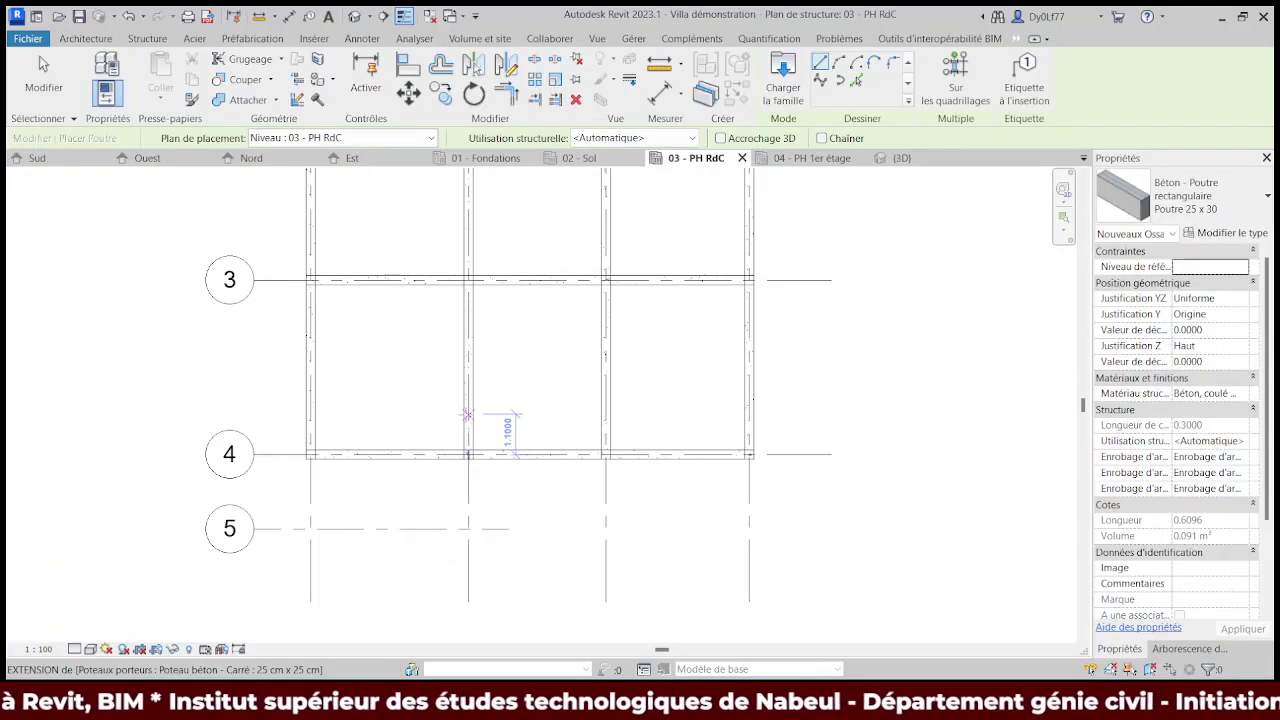
key(Escape)
key(Escape)
click(469, 417)
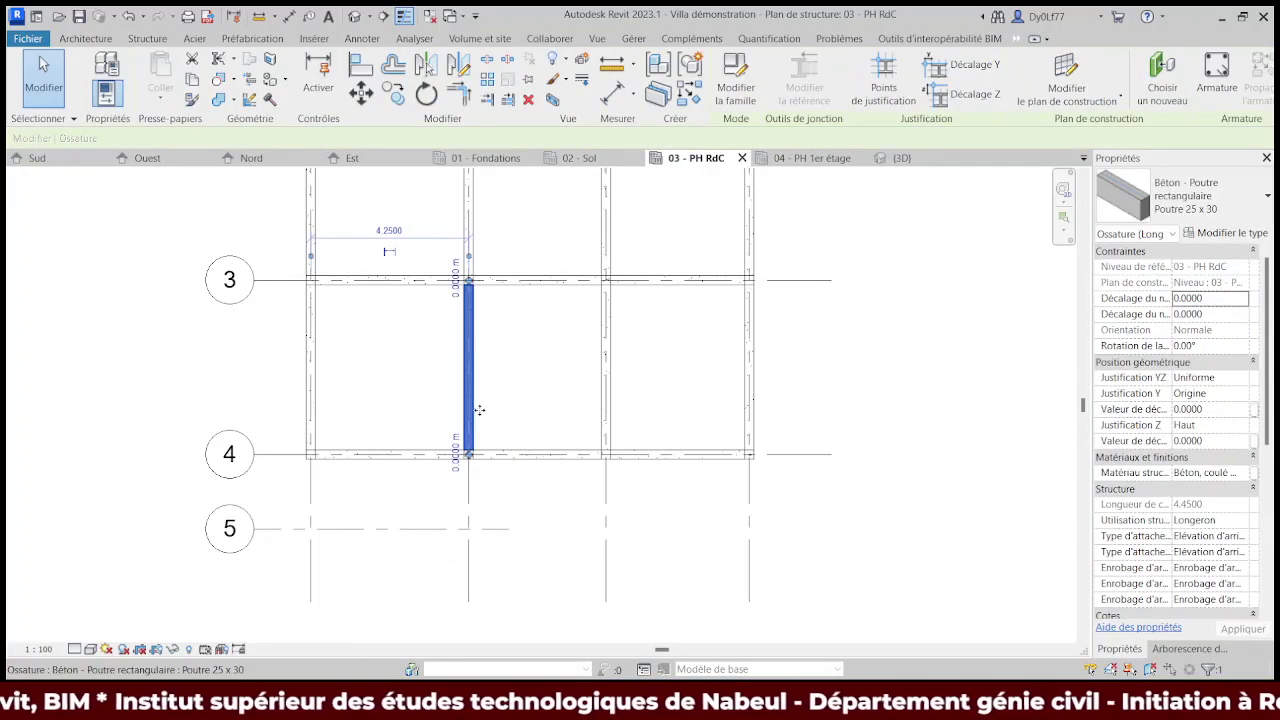
drag(468, 455, 466, 528)
click(383, 504)
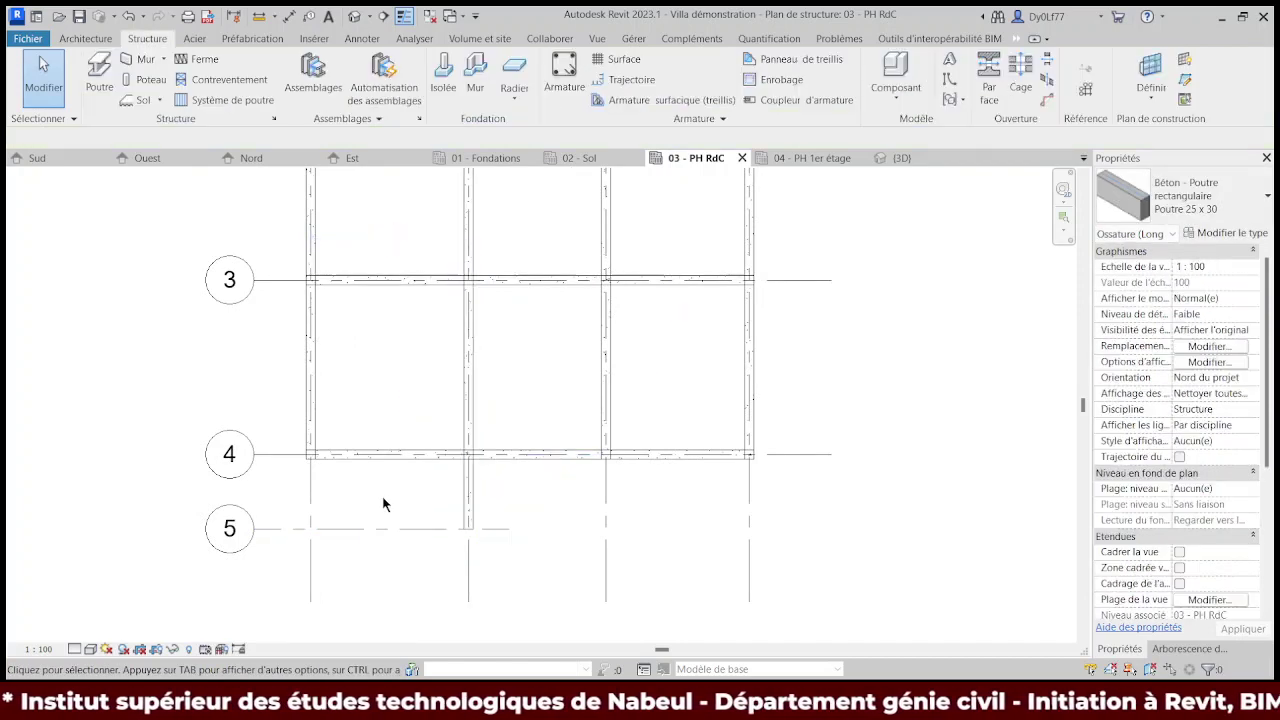
click(310, 440)
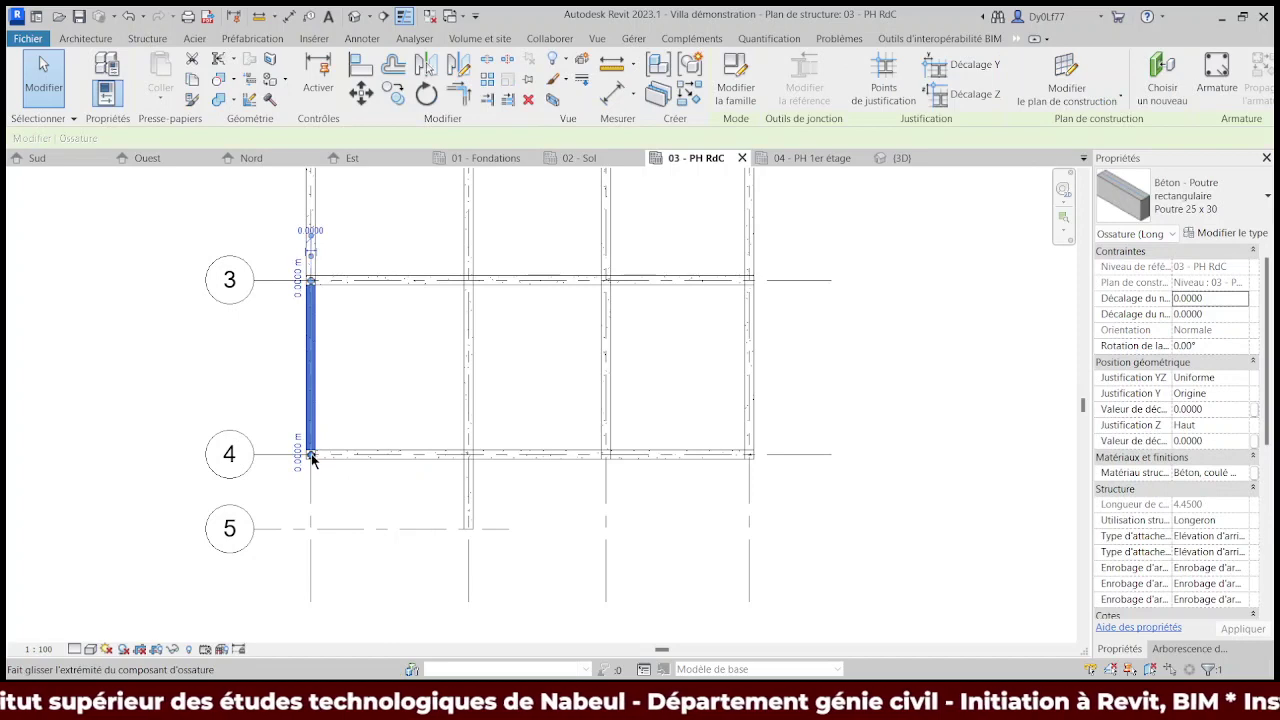
drag(312, 458, 310, 528)
click(352, 491)
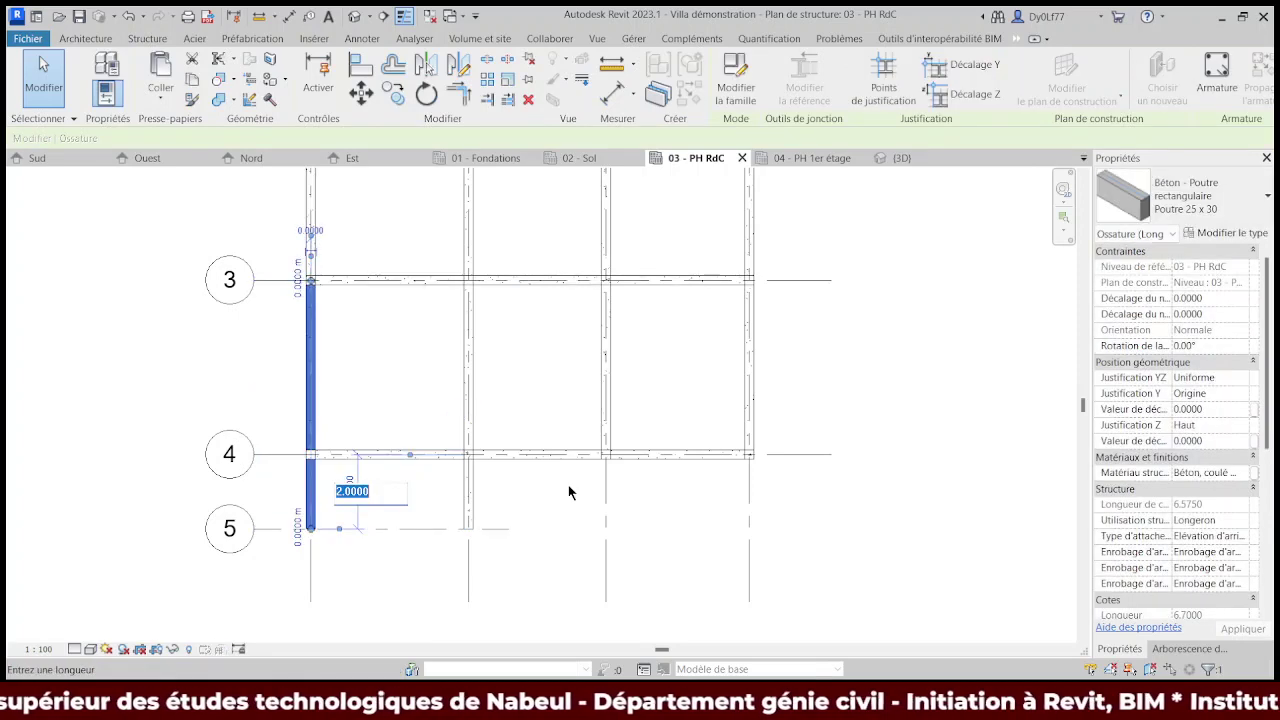
key(Escape)
scroll(617, 488, down, 3)
middle_drag(609, 486, 560, 486)
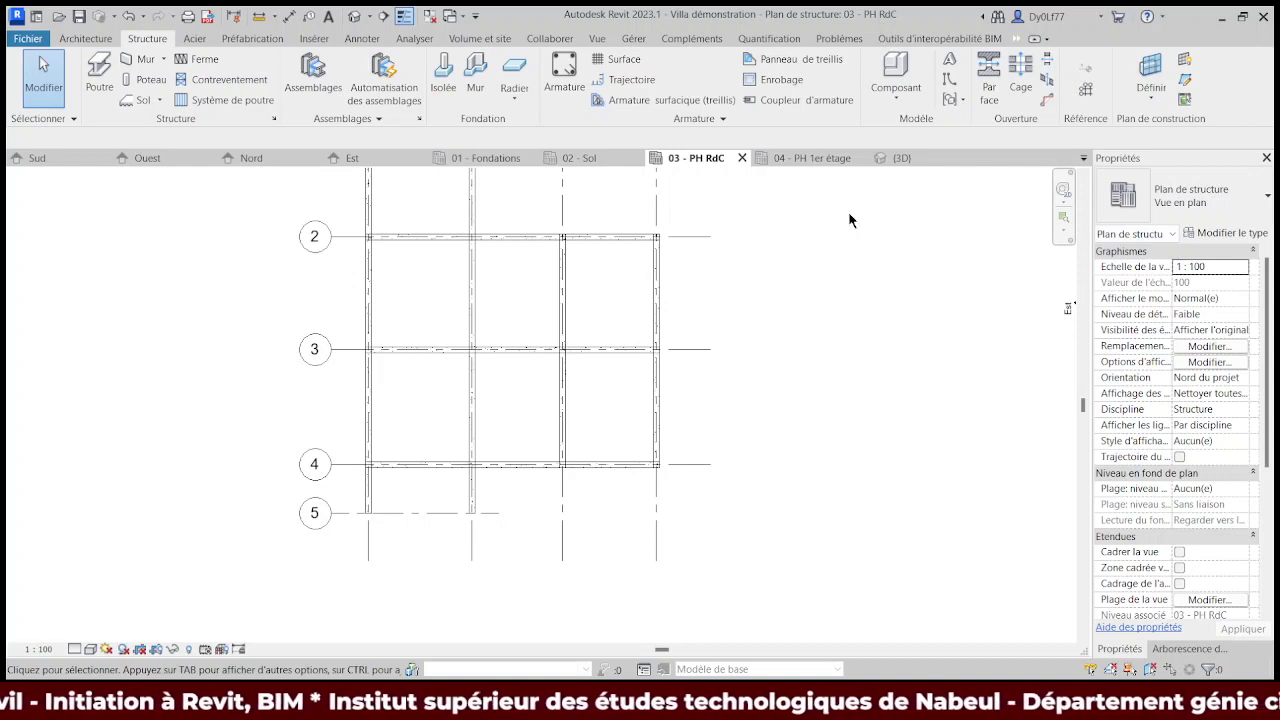
- Start a new beam using the Chevêtre 10 x 21 type
click(100, 78)
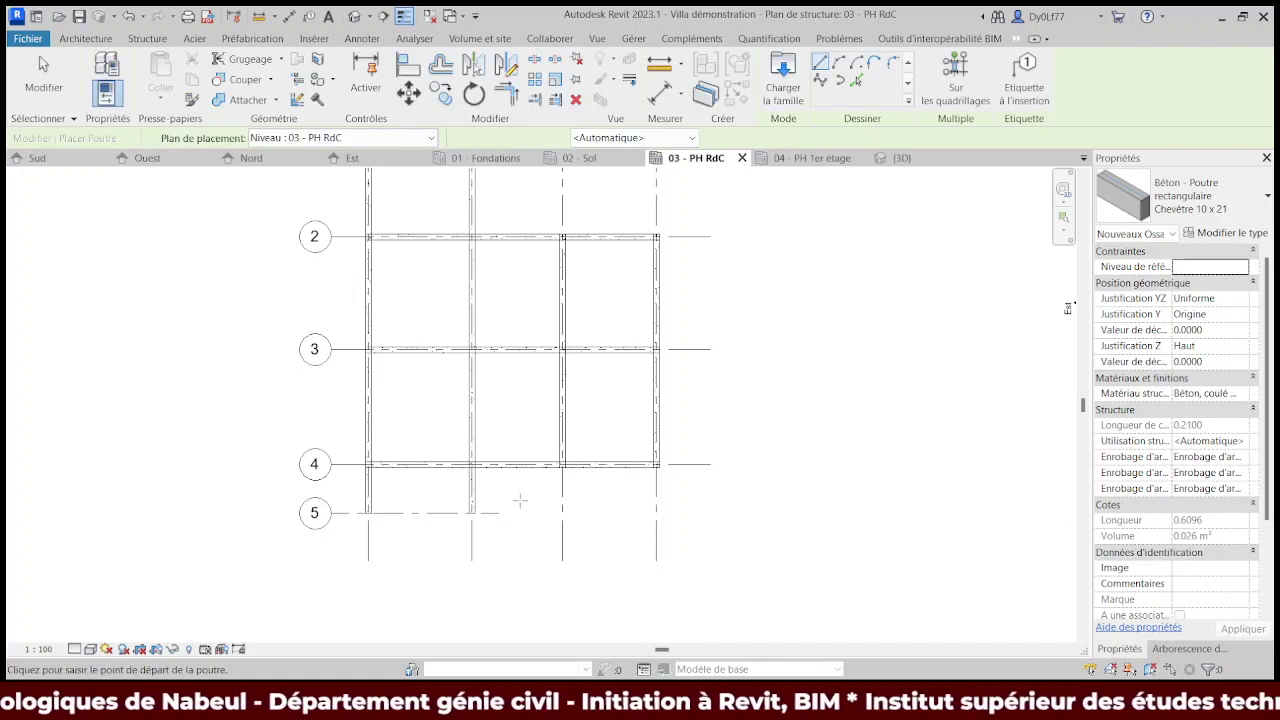
scroll(504, 490, up, 4)
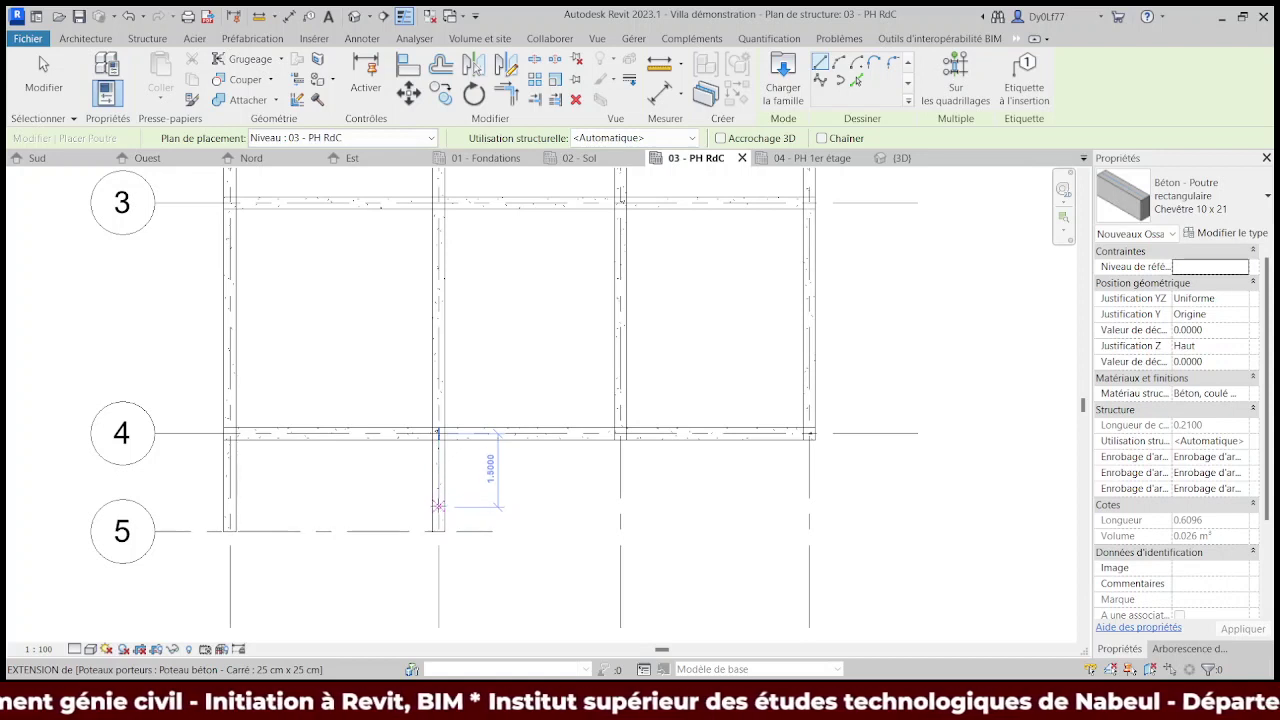
- Draw a horizontal Chevêtre 10 x 21 beam between grids 4 and 5
click(438, 505)
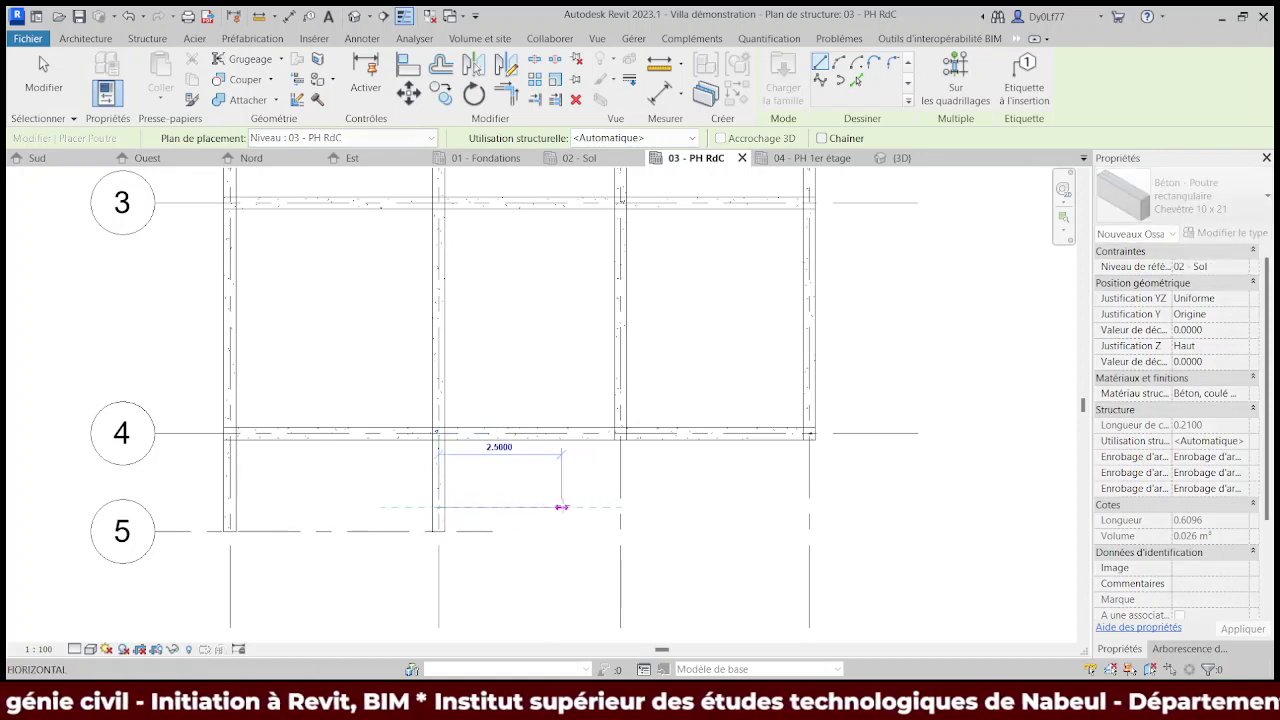
click(566, 507)
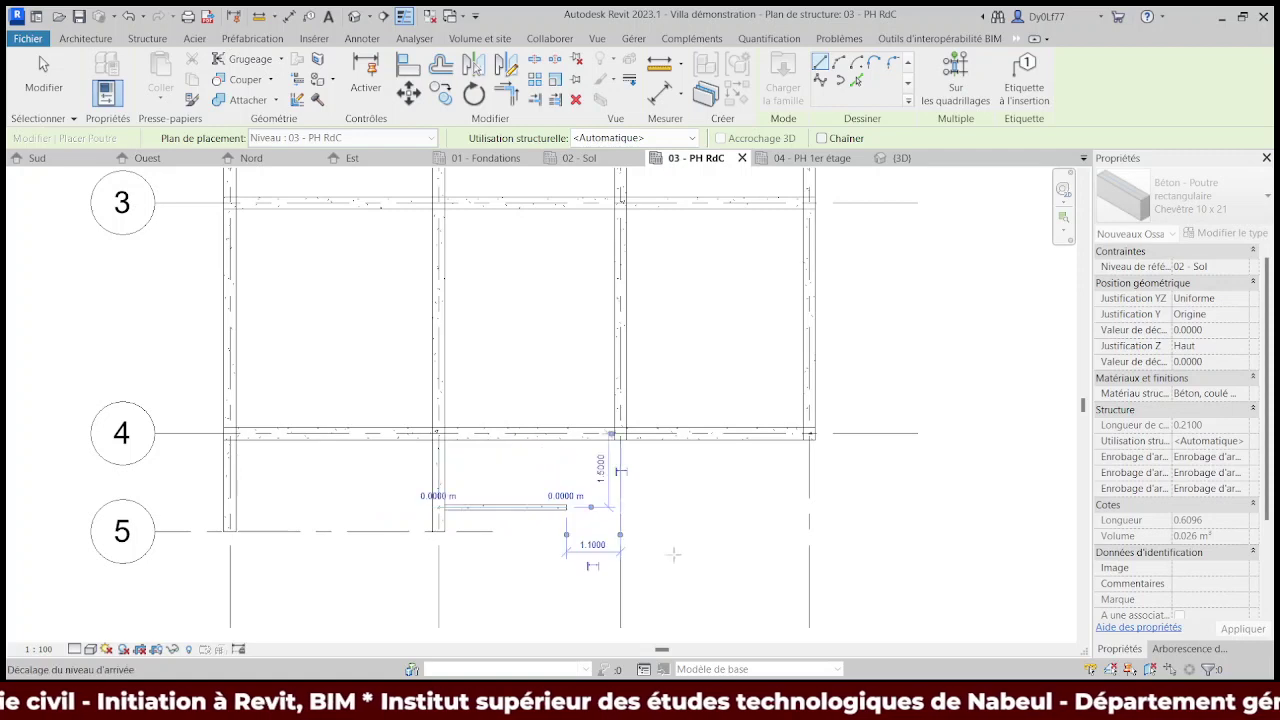
key(Escape)
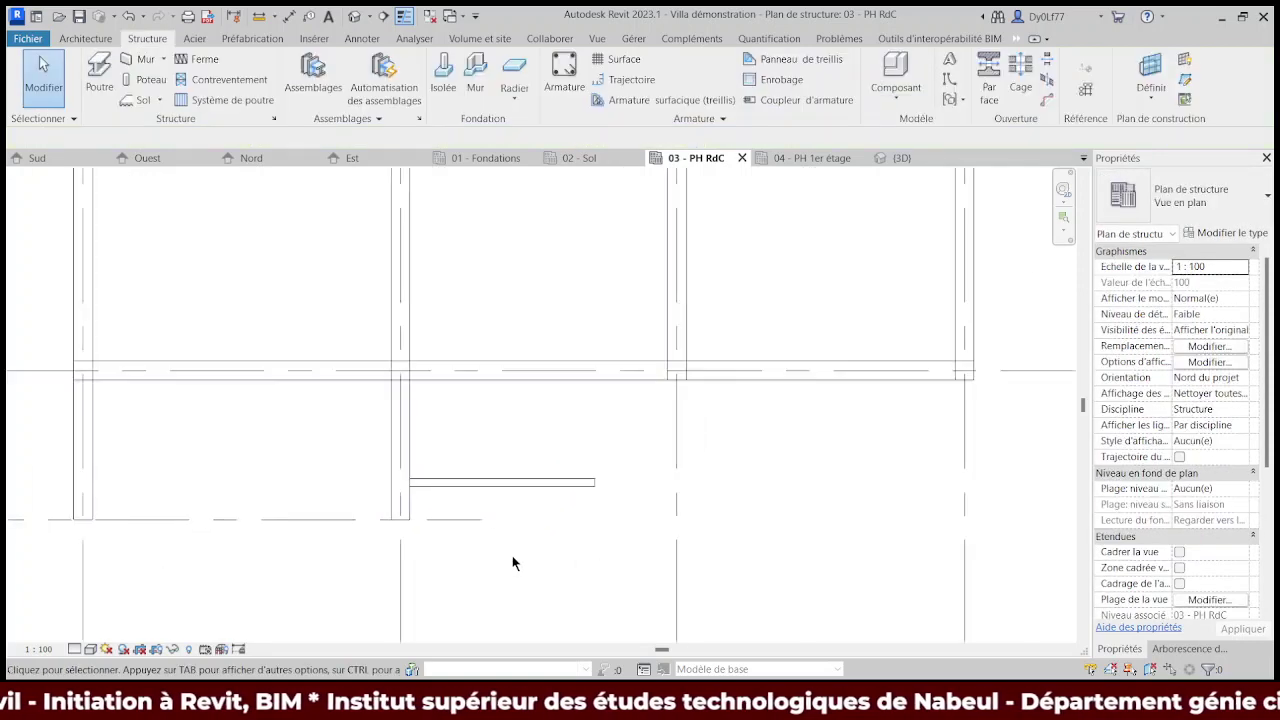
- Set the trimmer beam's distance below the grid 4 beam to 170cm
scroll(512, 560, up, 3)
click(513, 470)
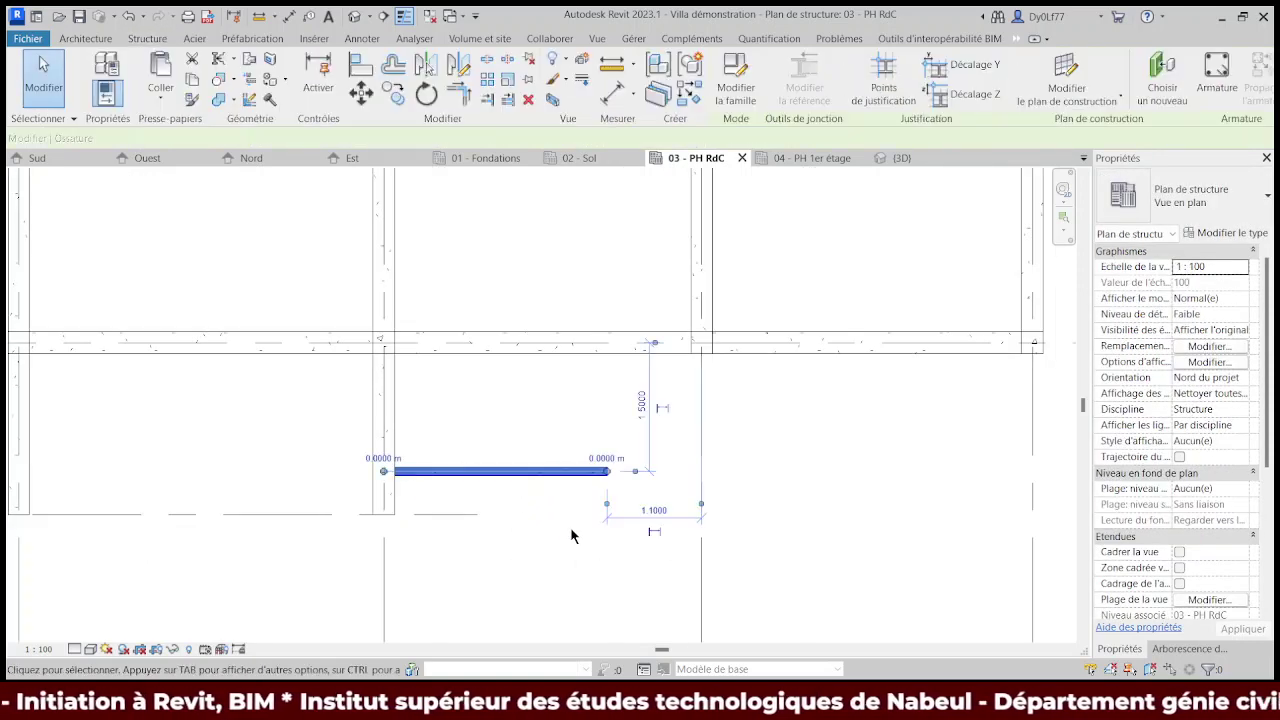
click(642, 404)
click(655, 400)
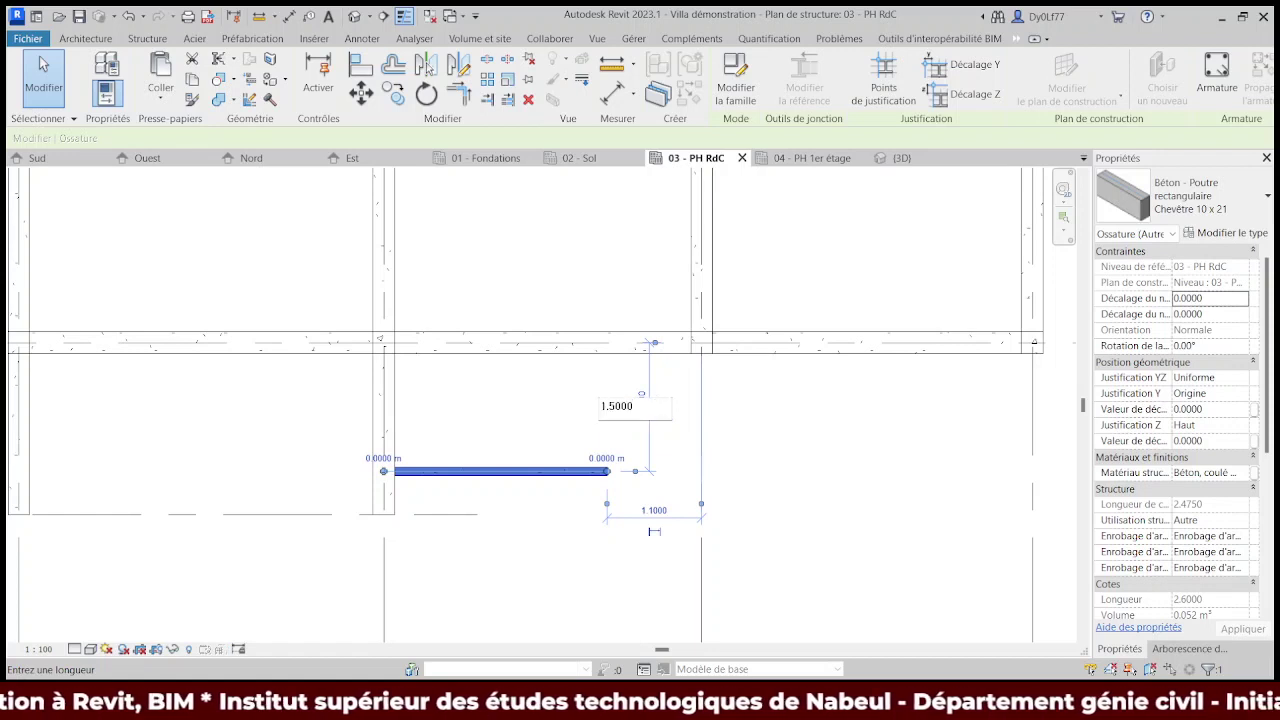
drag(638, 405, 577, 410)
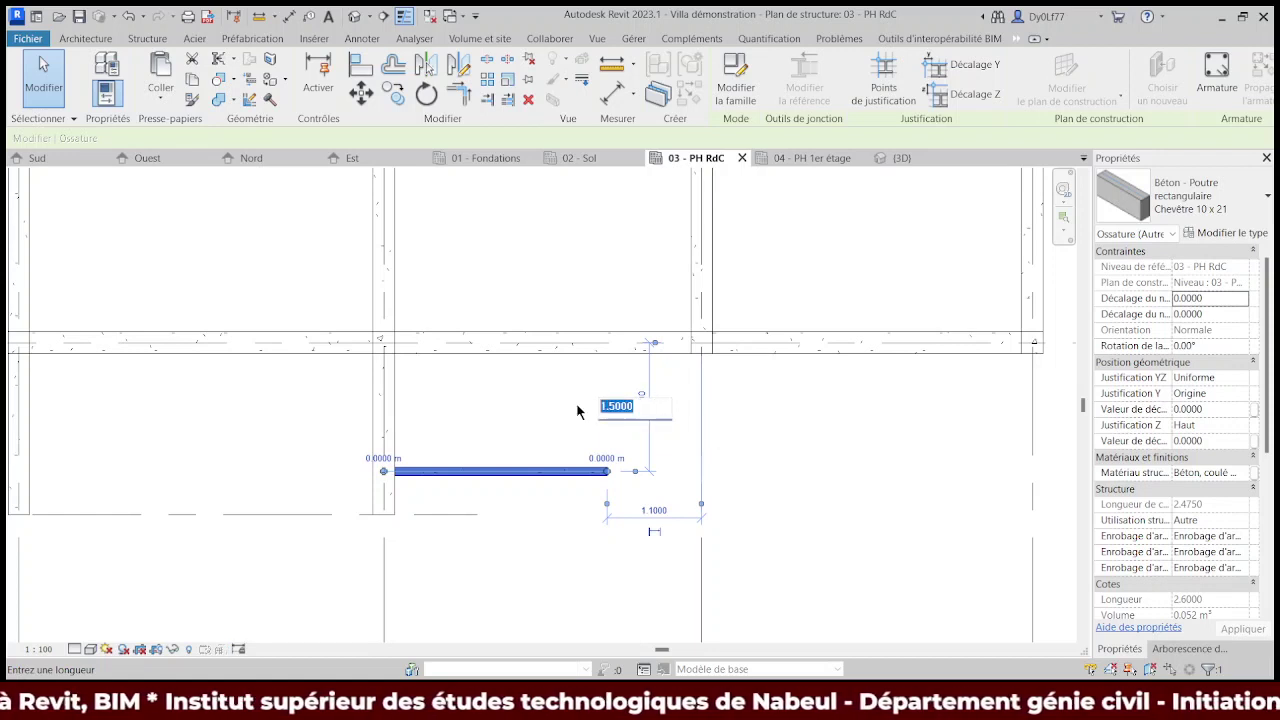
text(1)
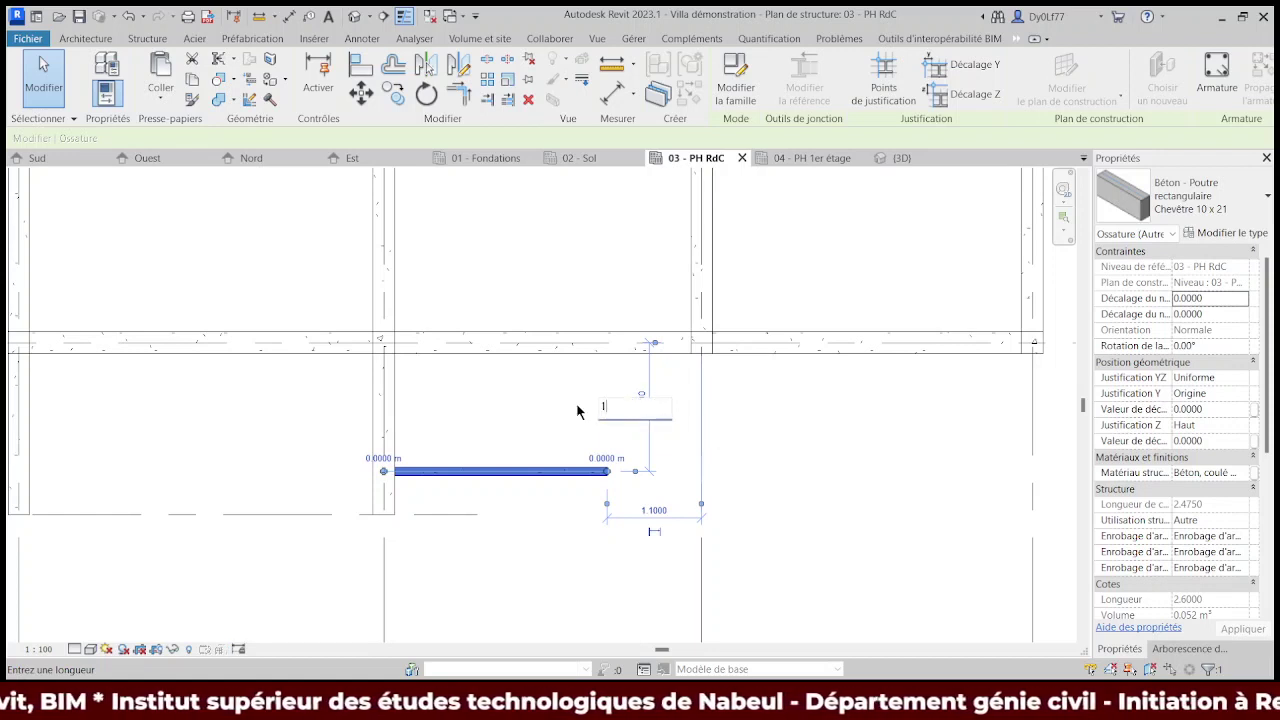
text(70)
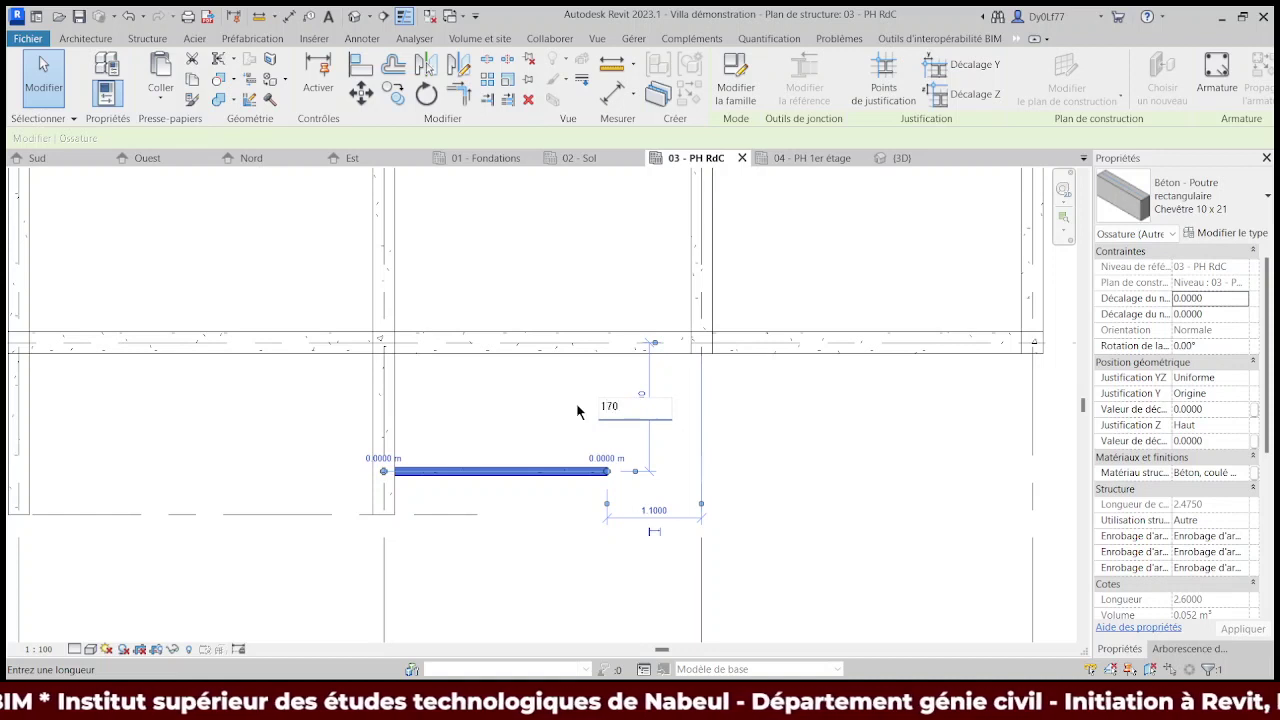
text(cm)
key(Return)
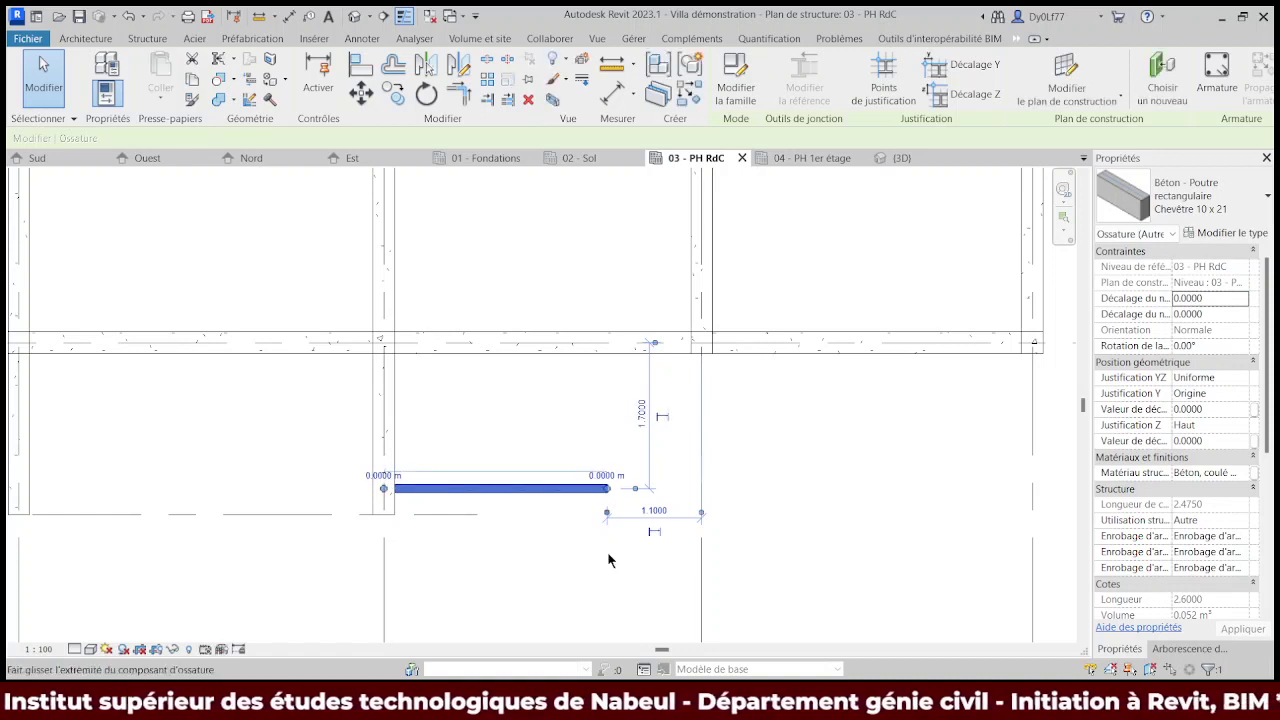
key(Escape)
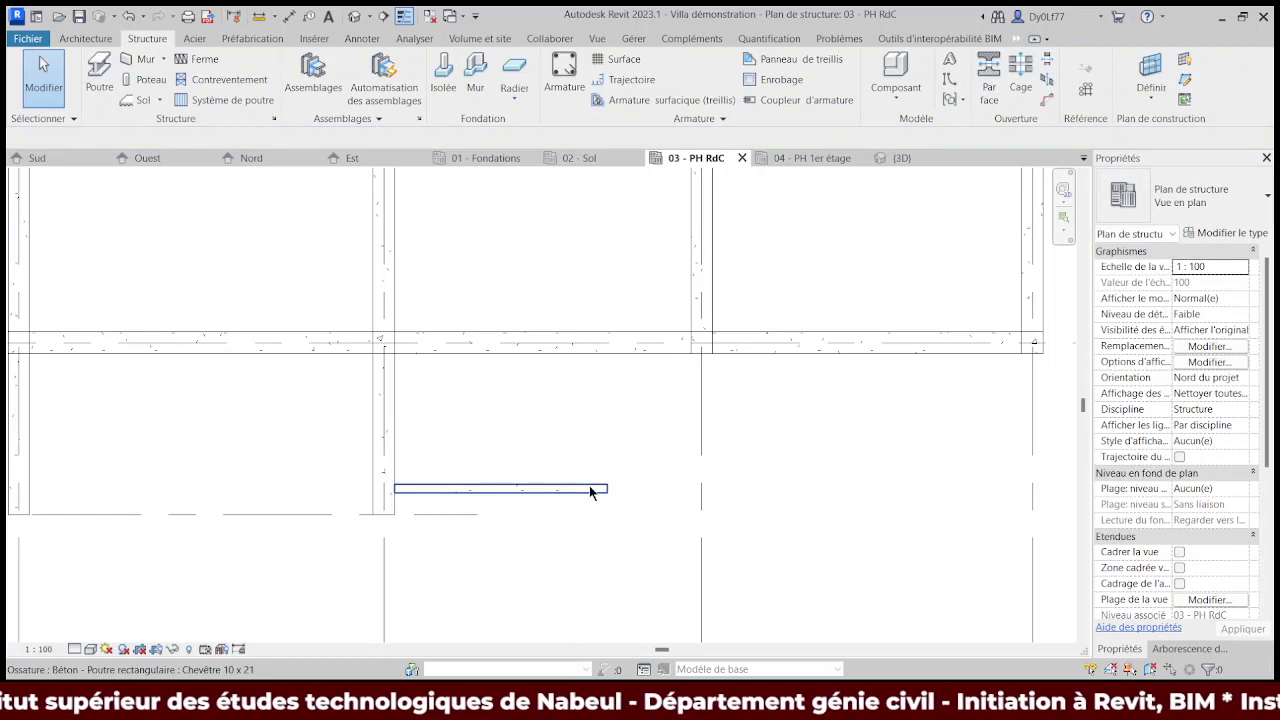
- Shorten the trimmer beam so it stops 150cm short of the column line
click(560, 489)
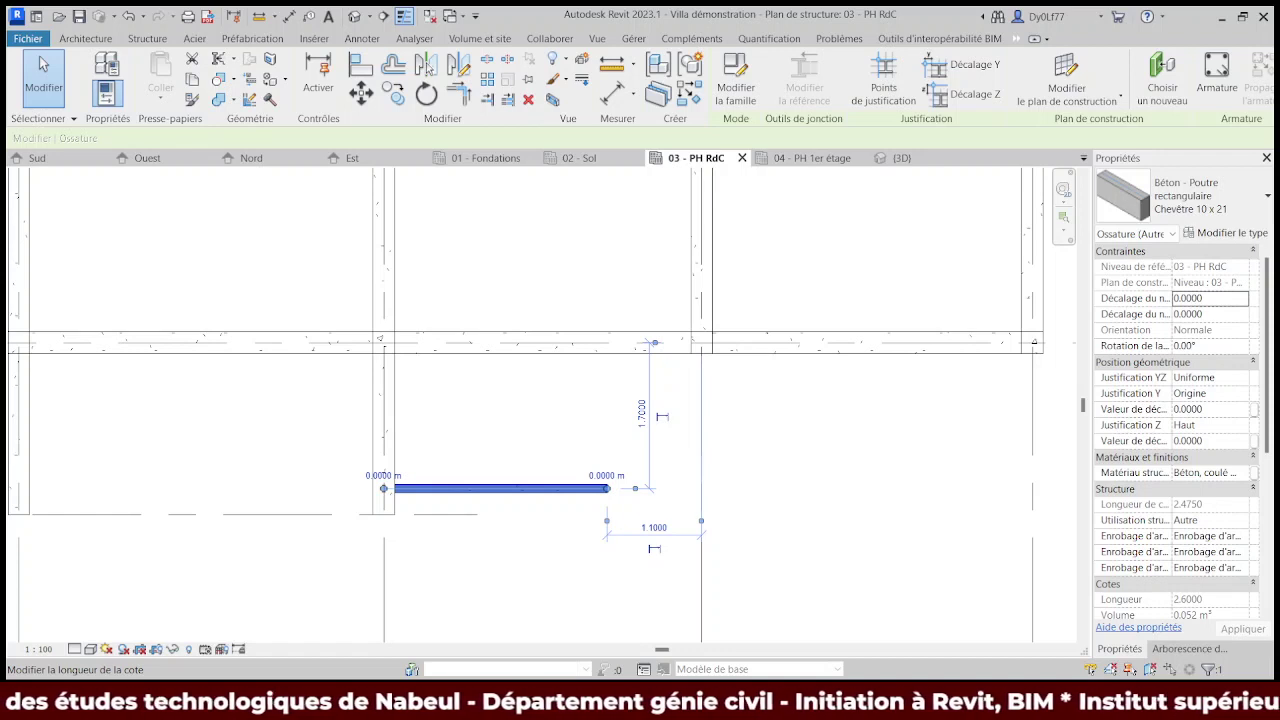
click(654, 527)
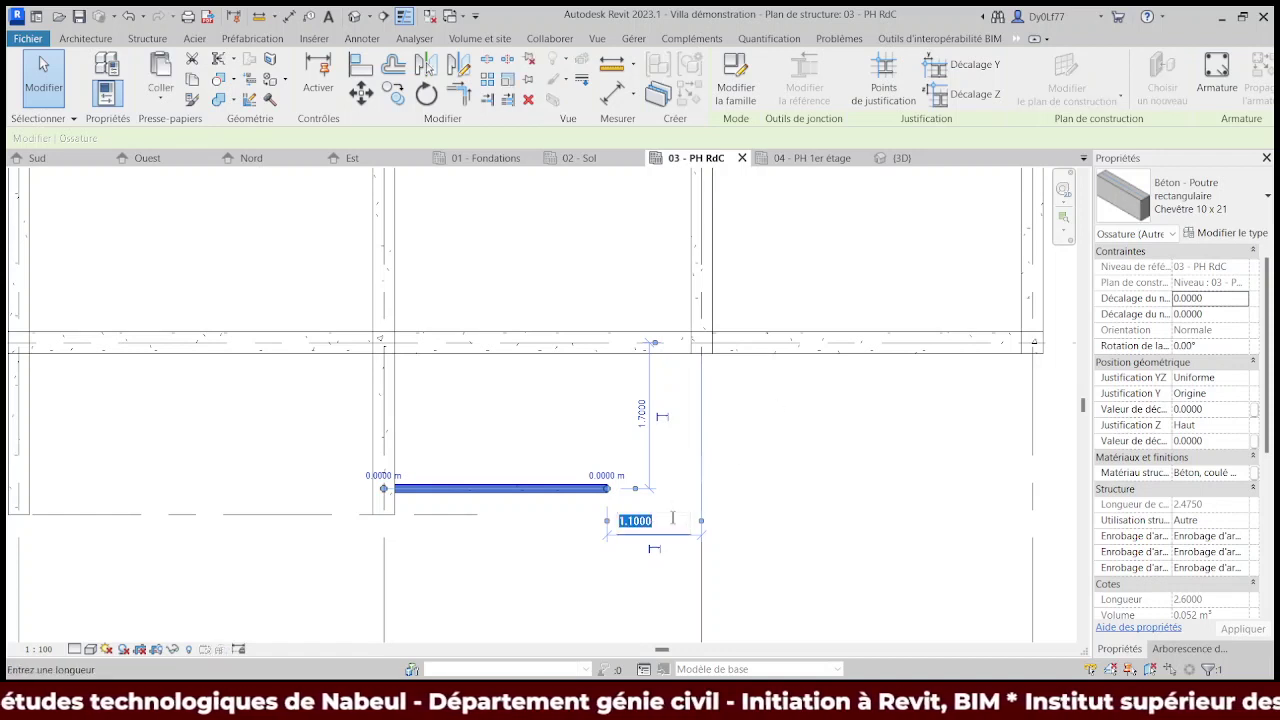
text(150cm)
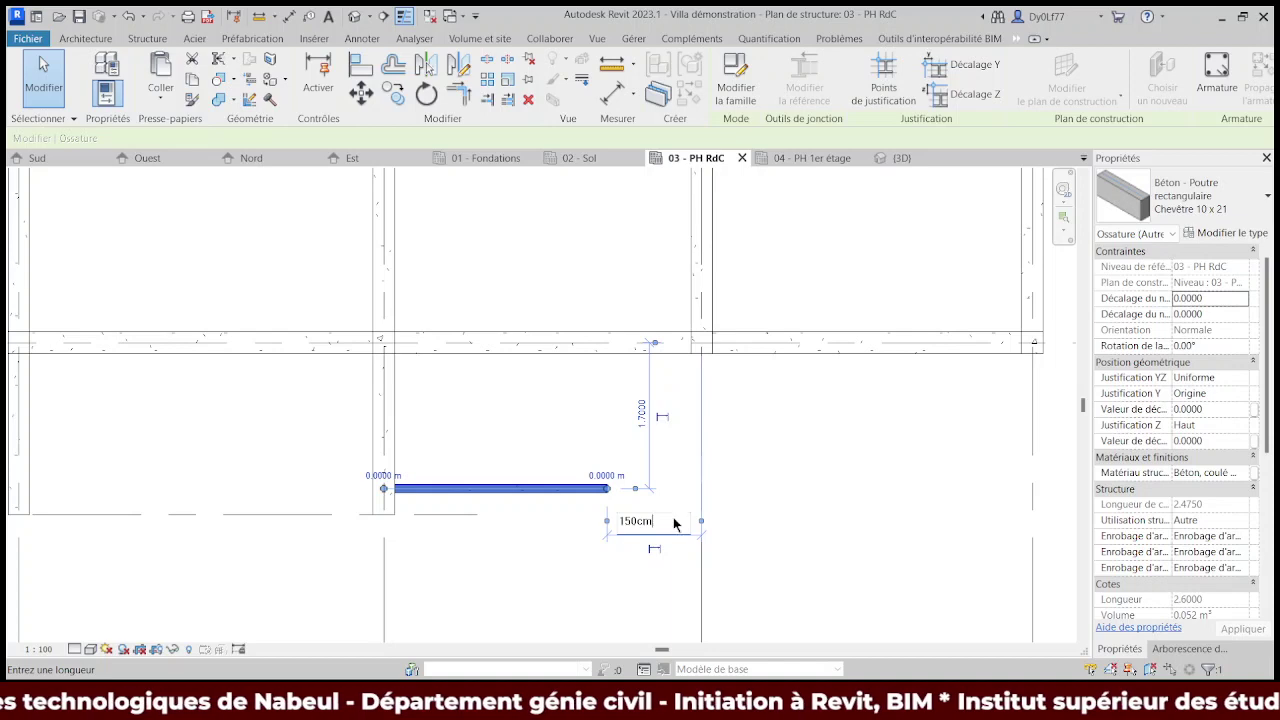
key(Return)
click(767, 458)
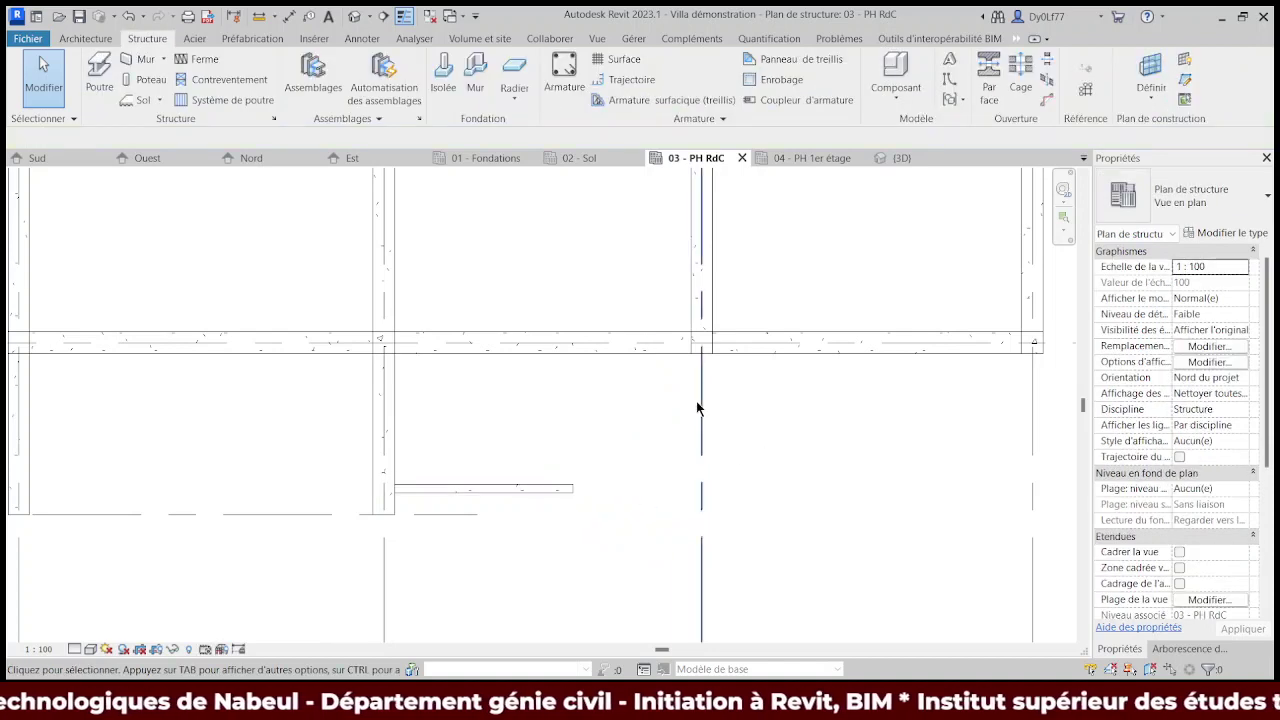
- Draw a 45° diagonal Chevêtre 10 x 21 beam from the trimmer's end to the column
click(99, 70)
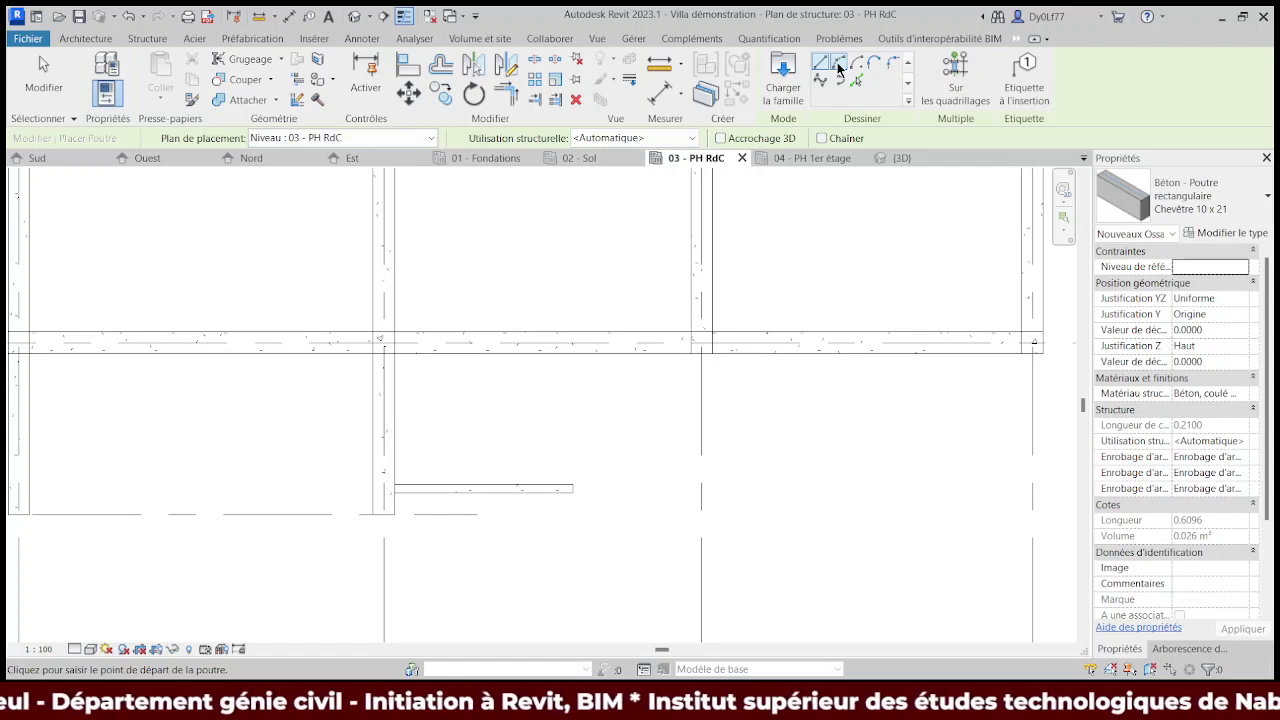
click(572, 488)
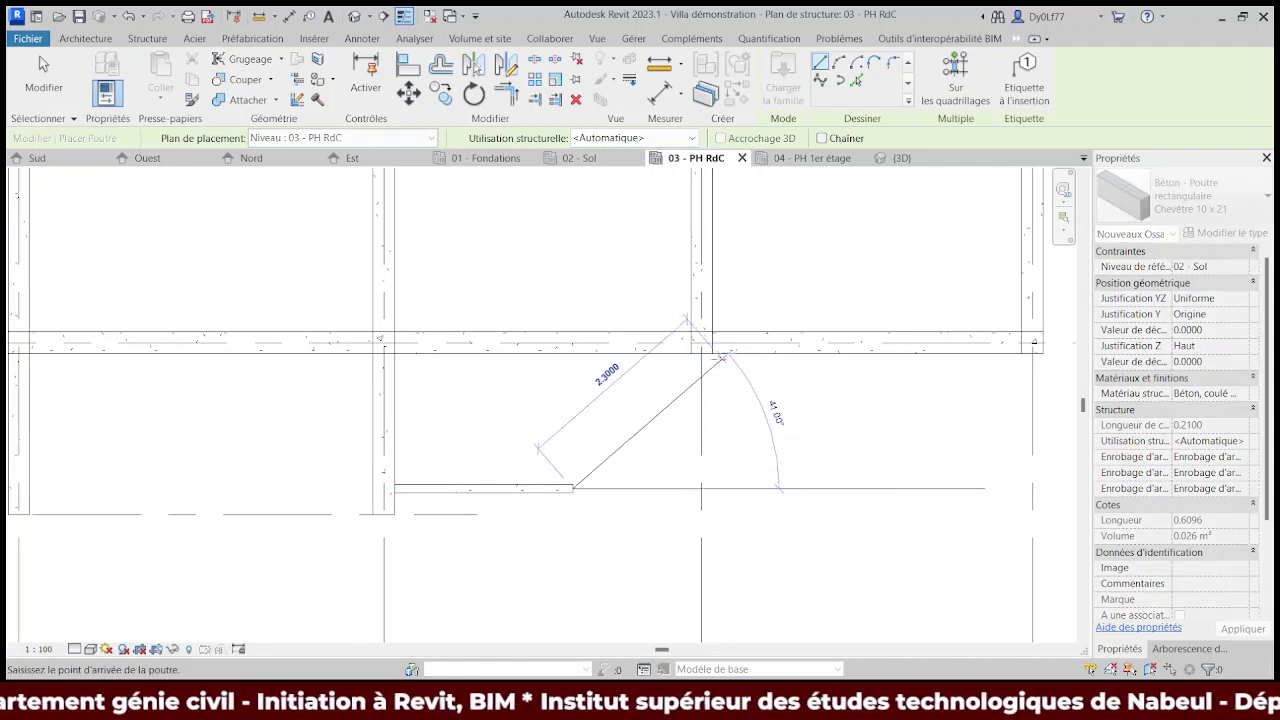
scroll(688, 368, up, 3)
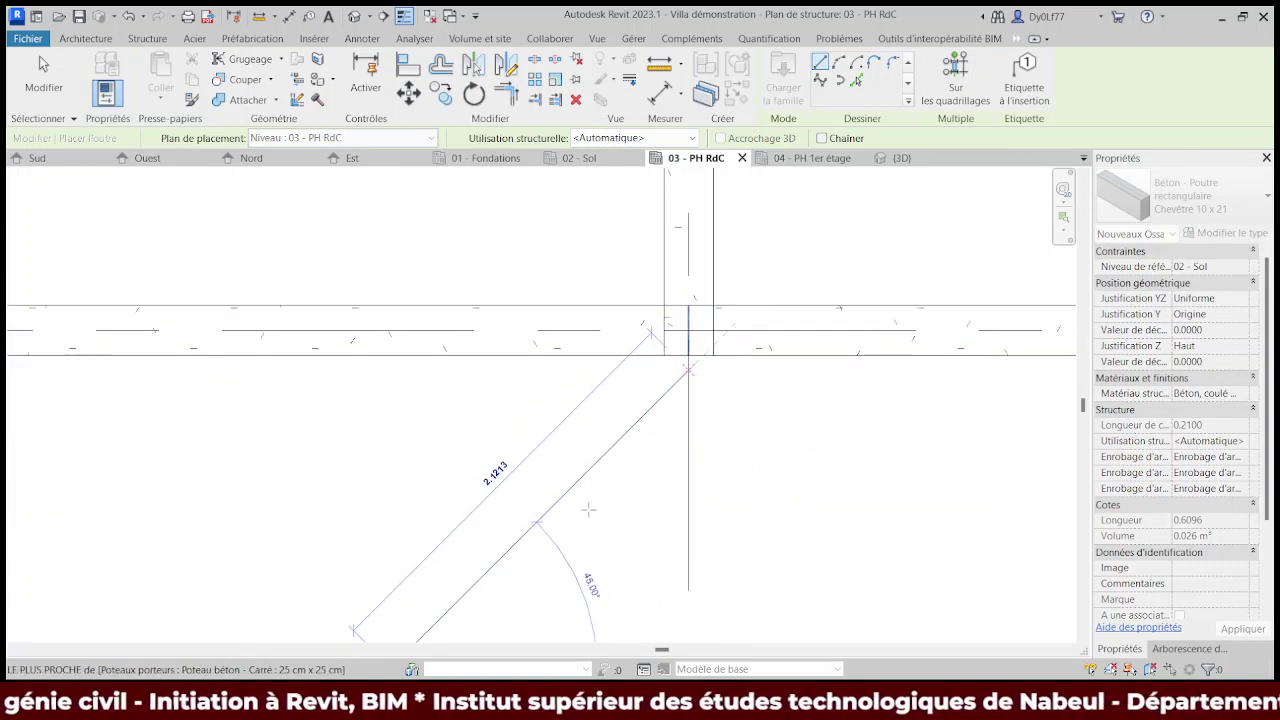
click(588, 510)
scroll(588, 510, down, 2)
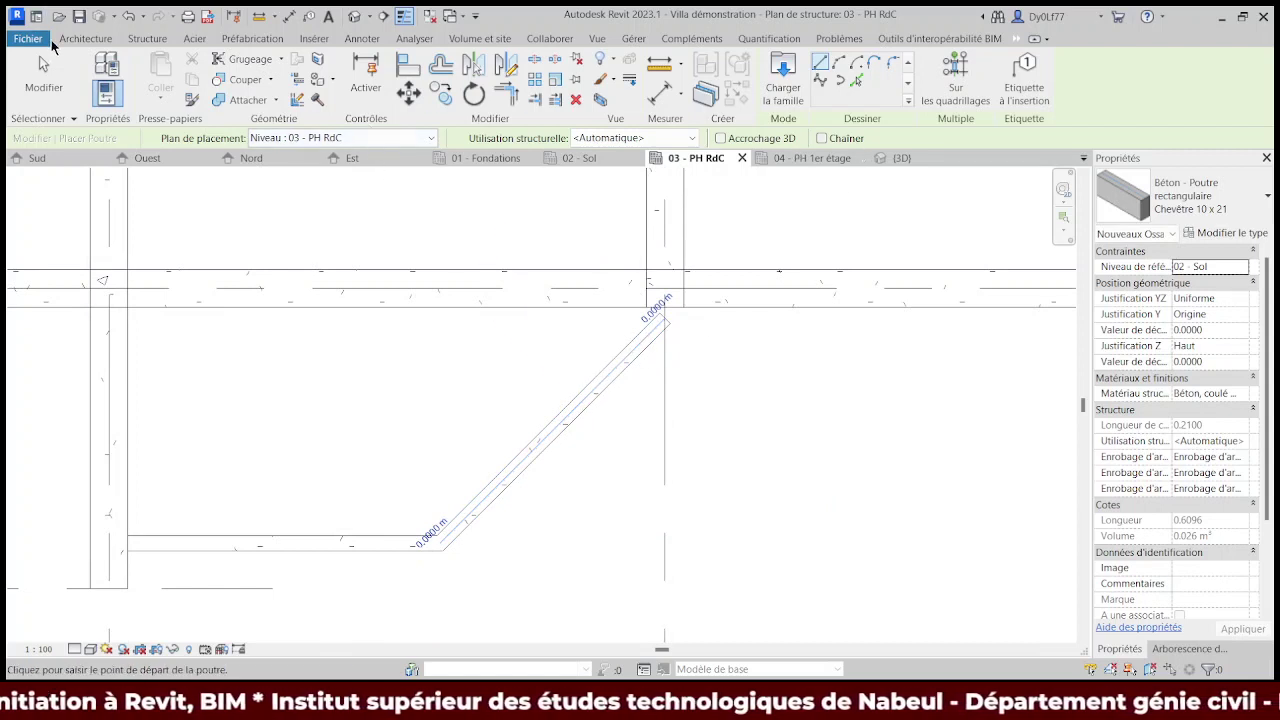
key(Escape)
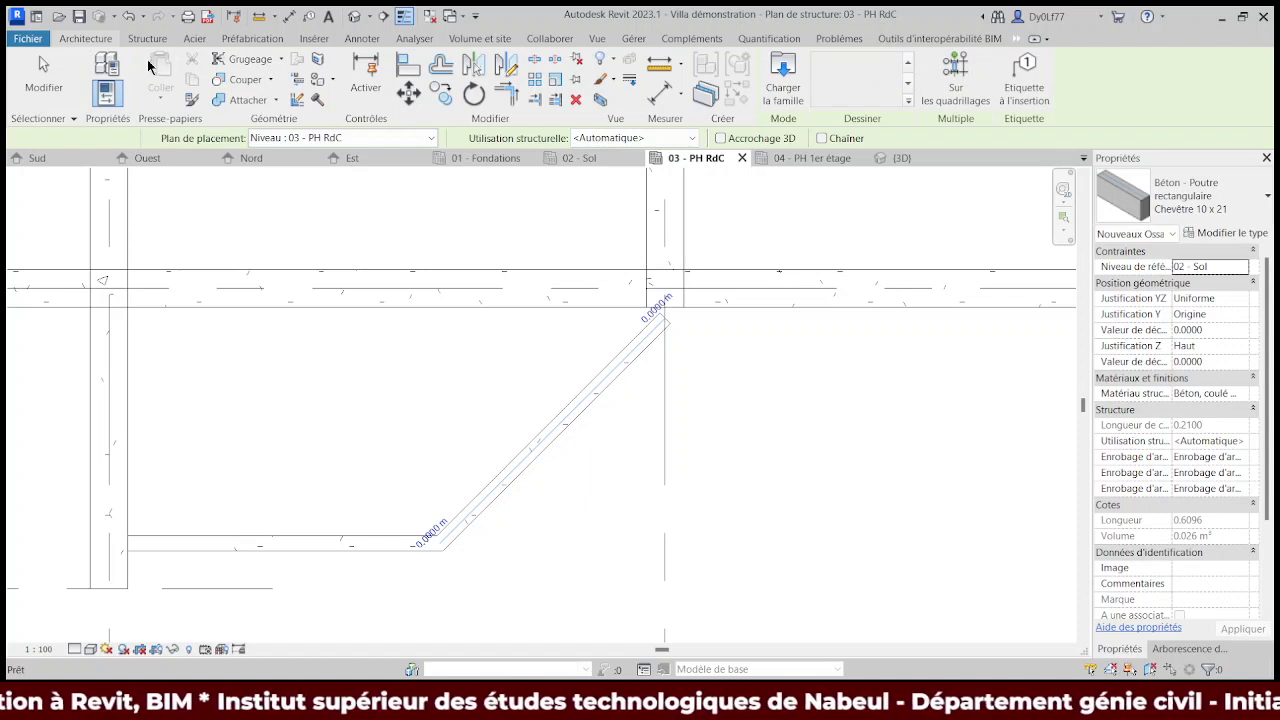
scroll(551, 368, down, 3)
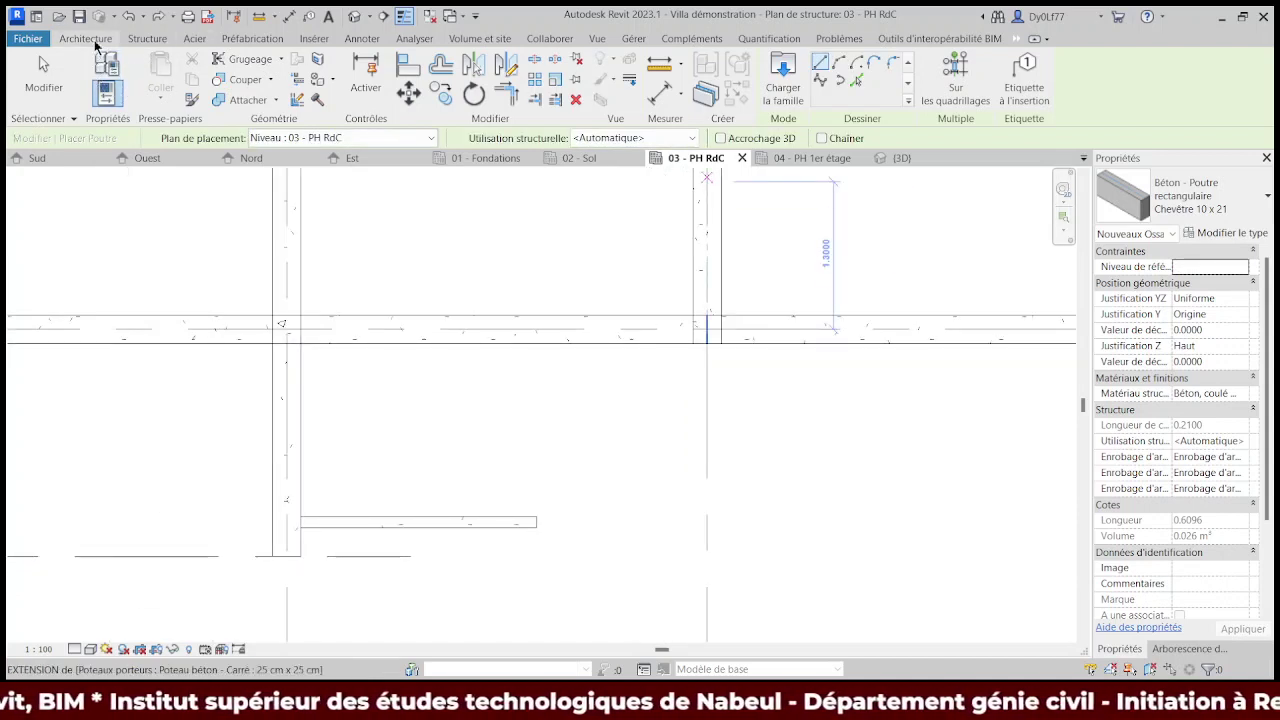
click(147, 38)
click(104, 78)
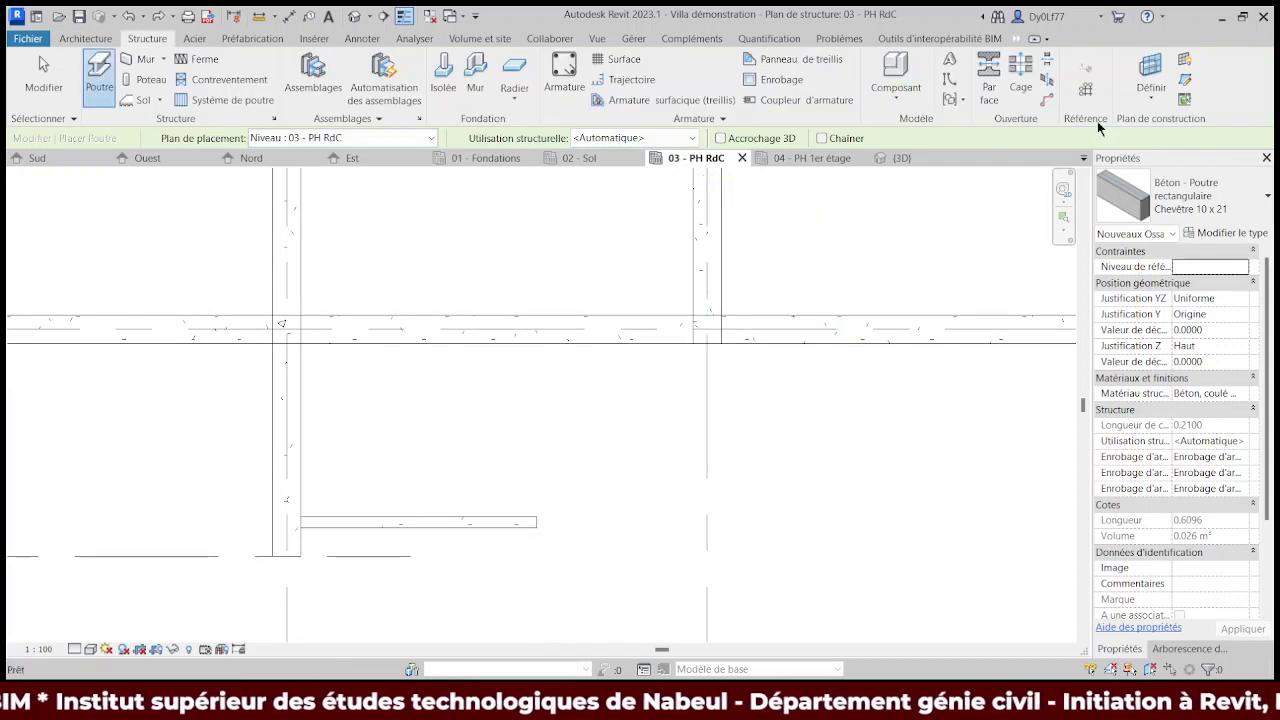
click(100, 89)
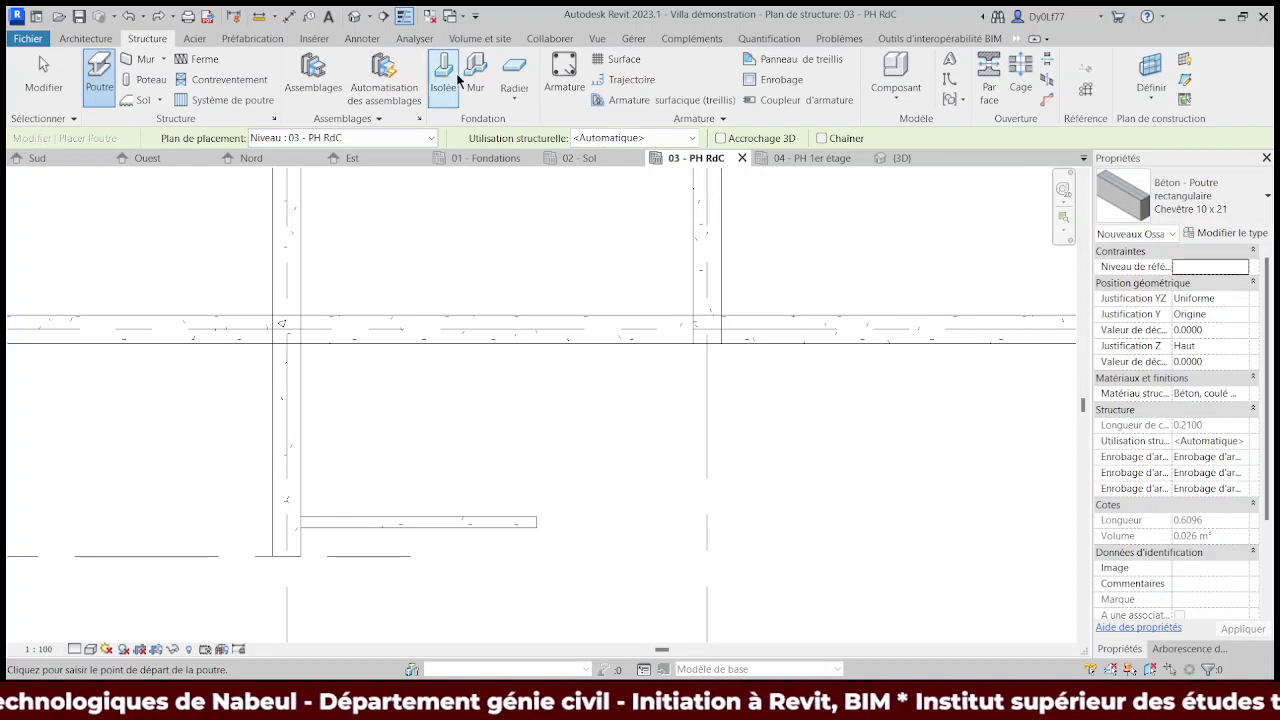
click(1035, 40)
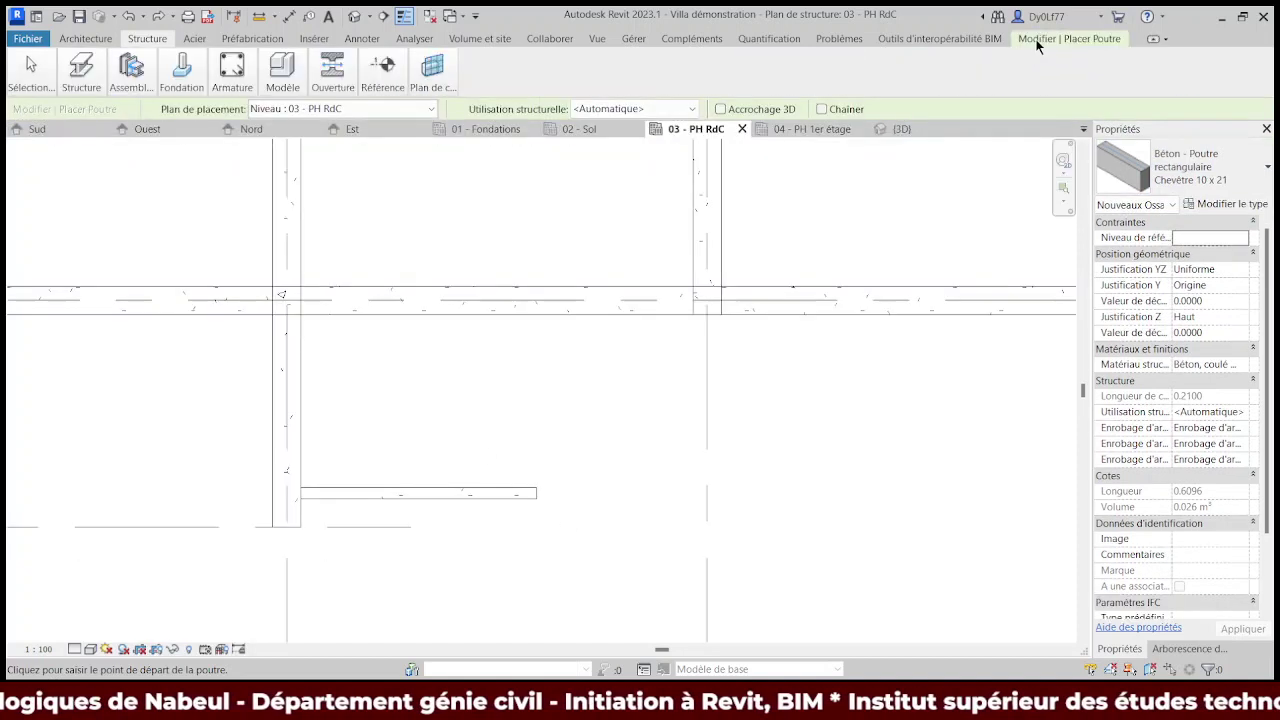
click(1152, 40)
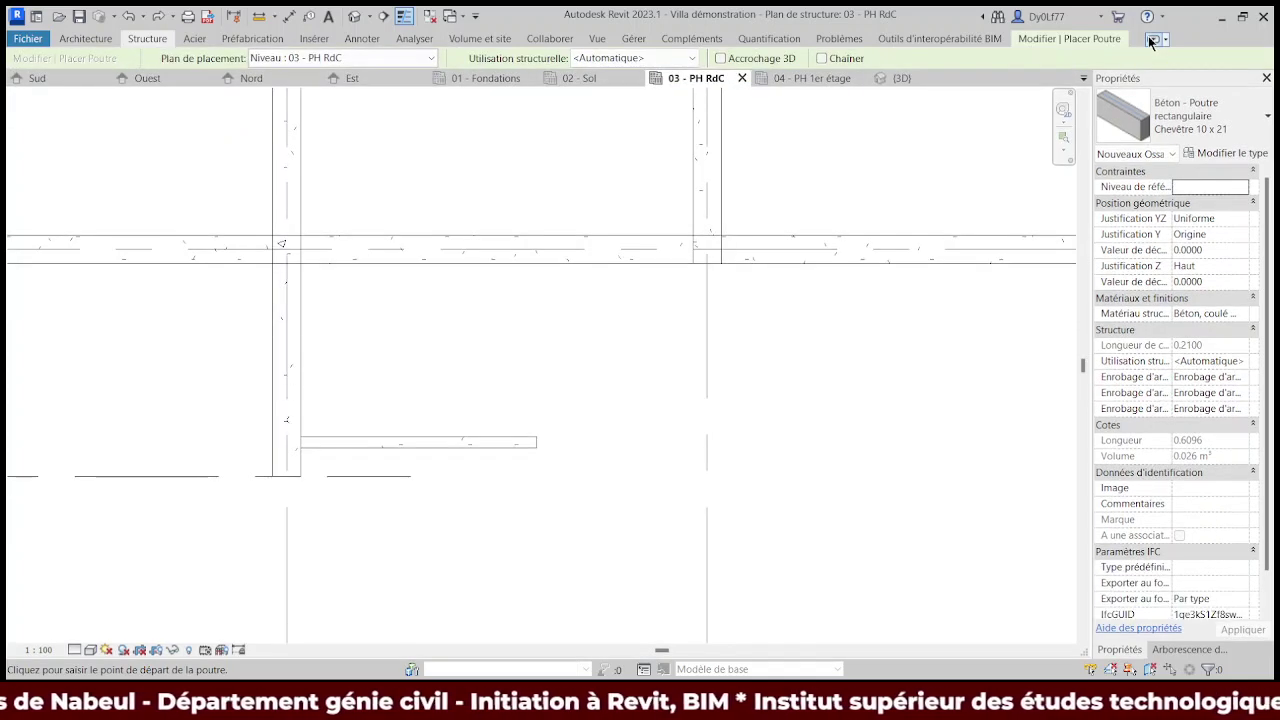
click(1152, 40)
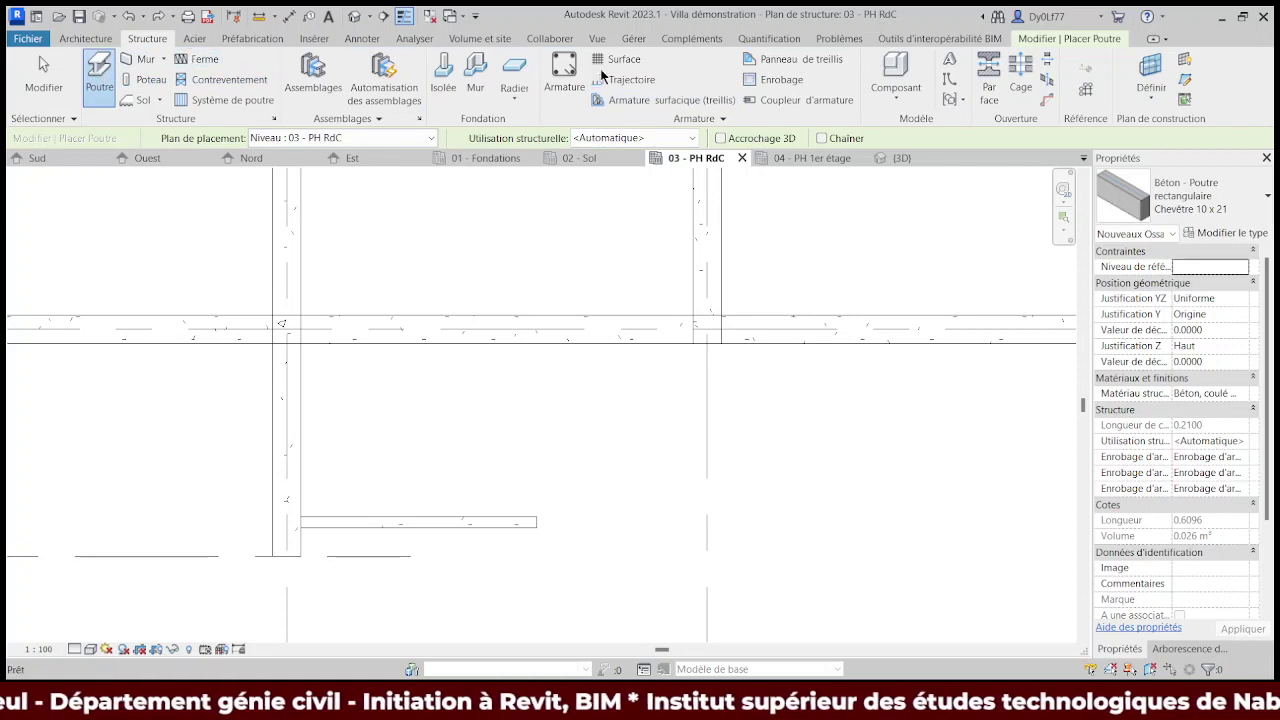
click(536, 521)
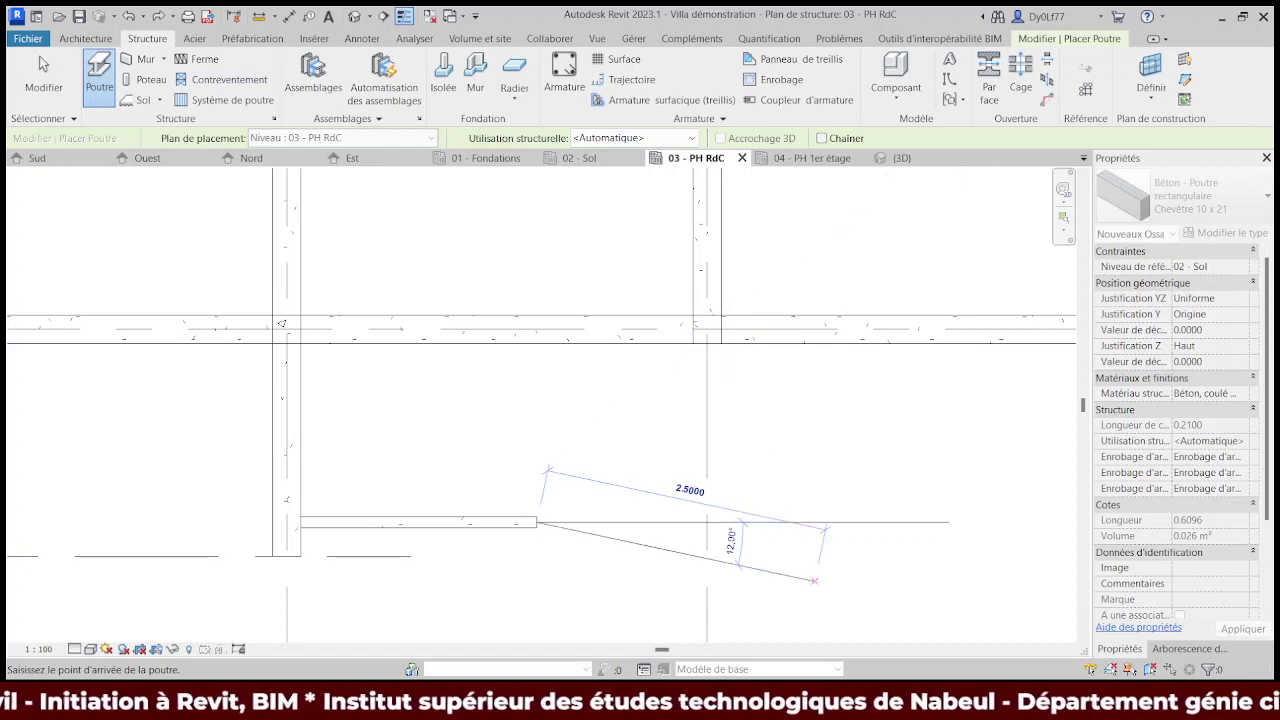
key(Escape)
key(Escape)
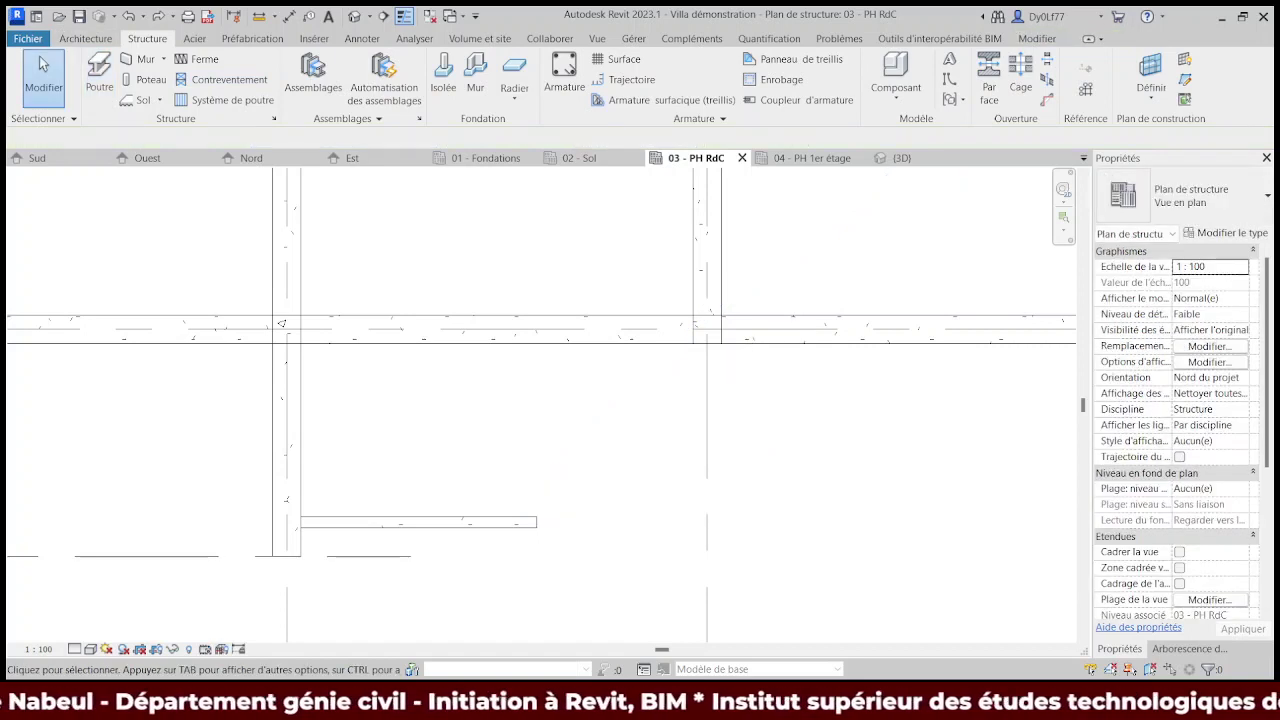
click(98, 86)
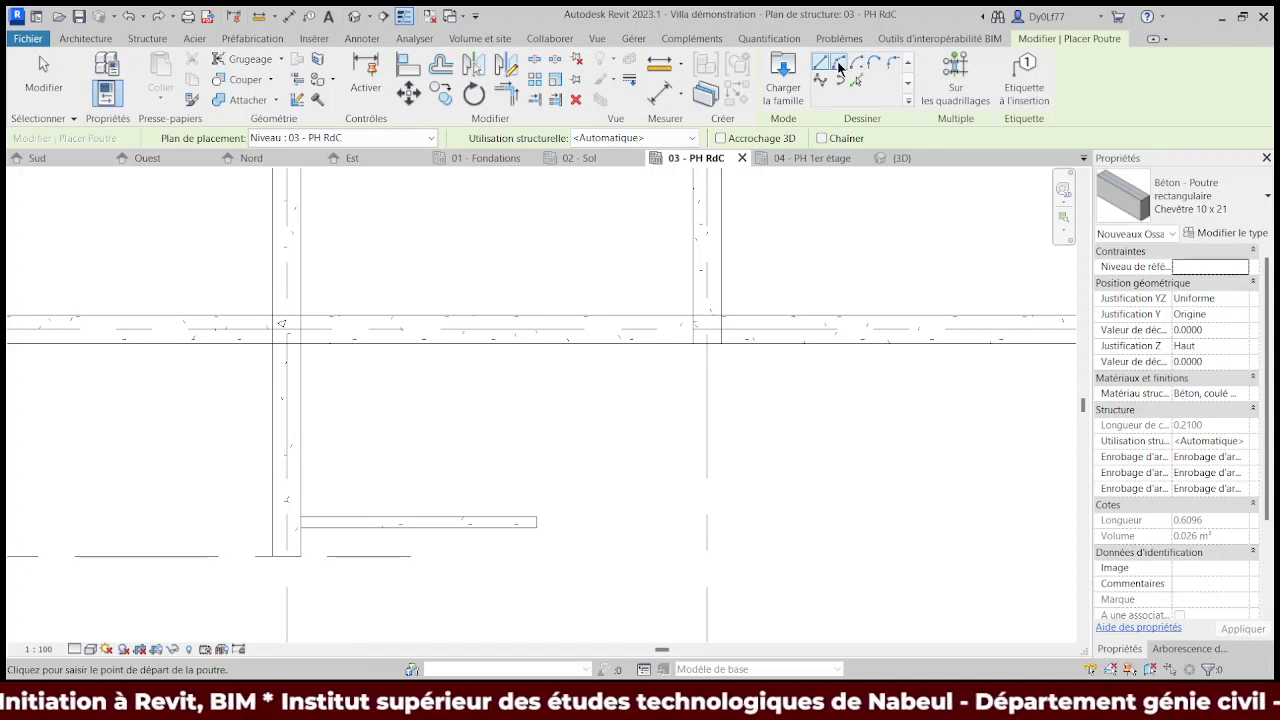
- Draw a radius 1.70 curved Chevêtre beam from the short beam's end to the grid 4 column
click(840, 65)
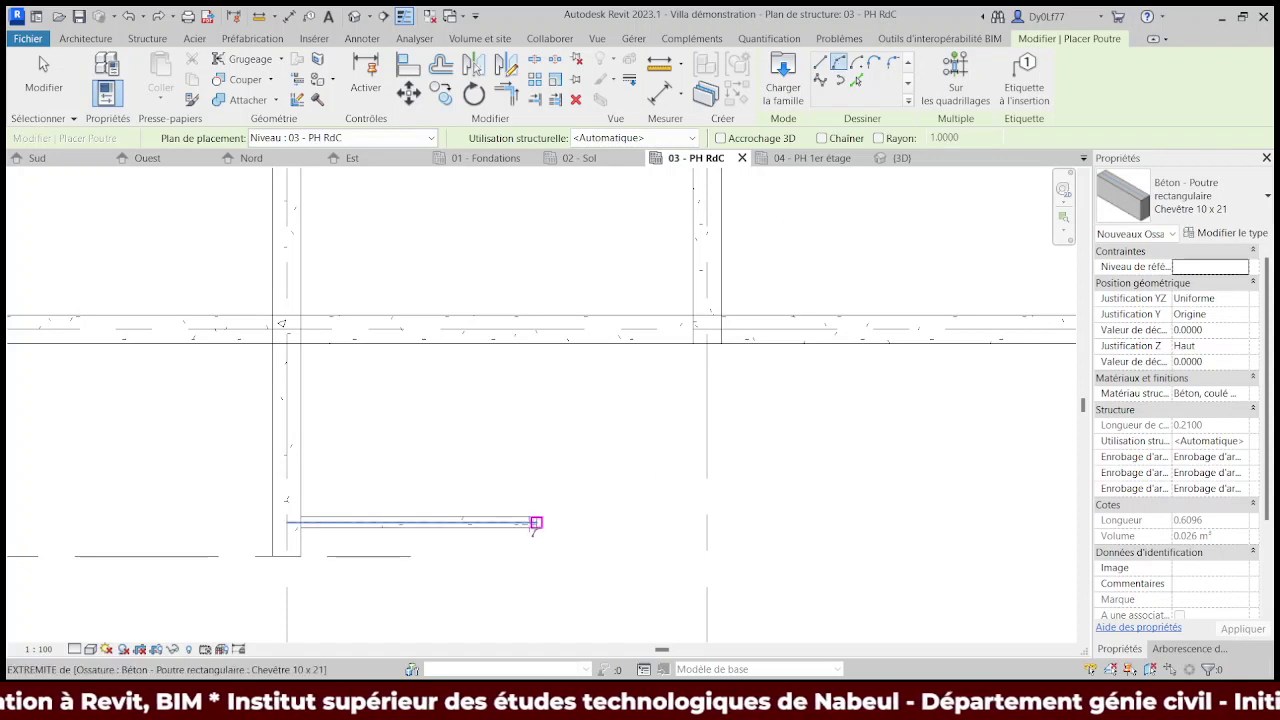
click(537, 522)
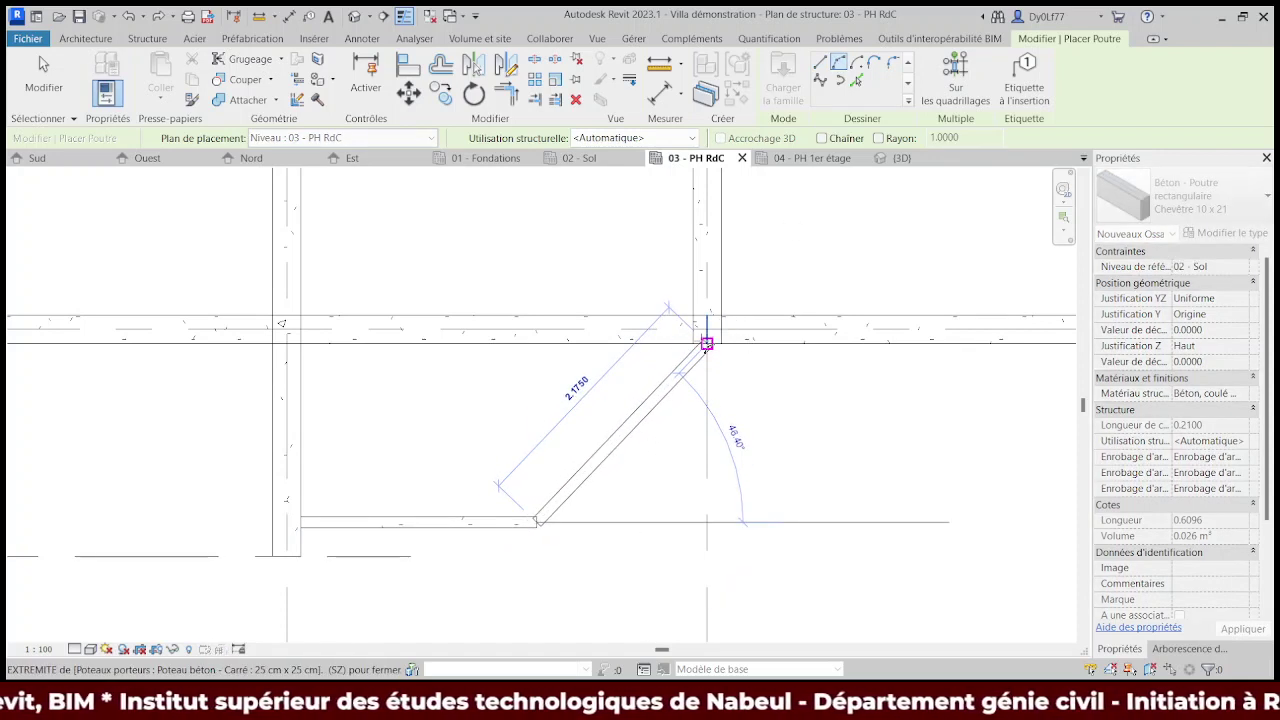
click(706, 344)
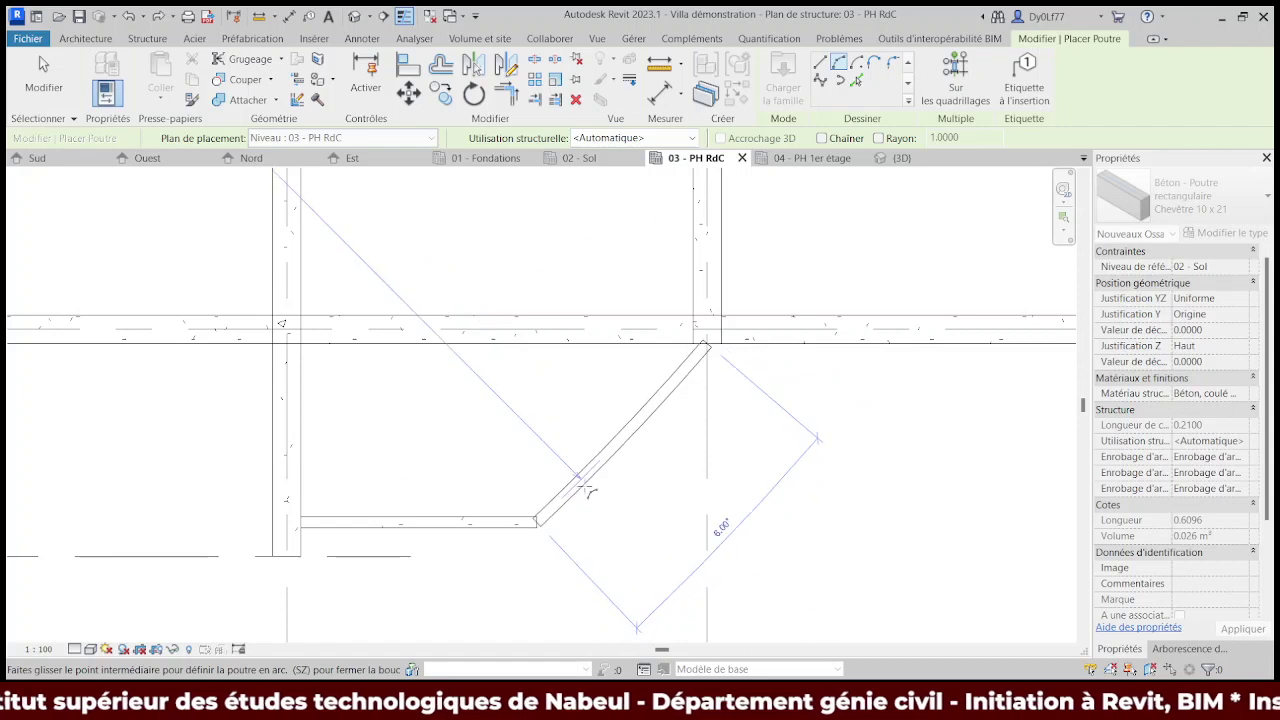
click(650, 488)
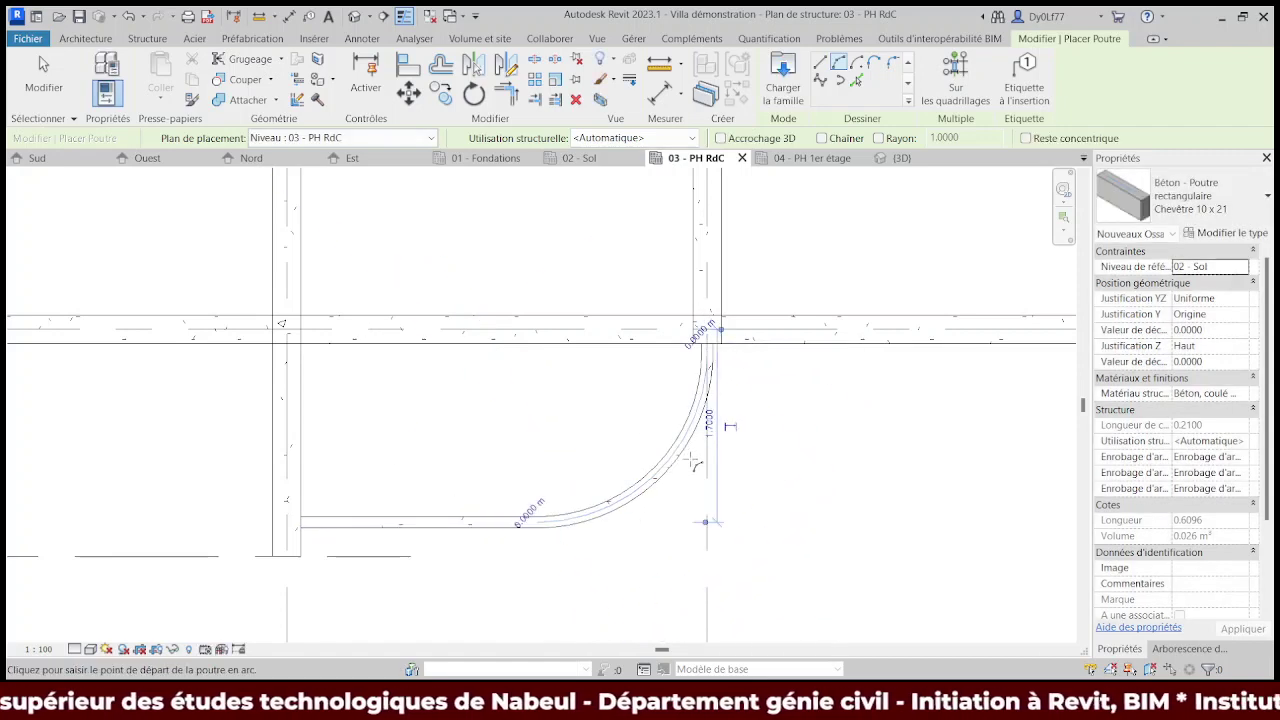
key(Escape)
key(Escape)
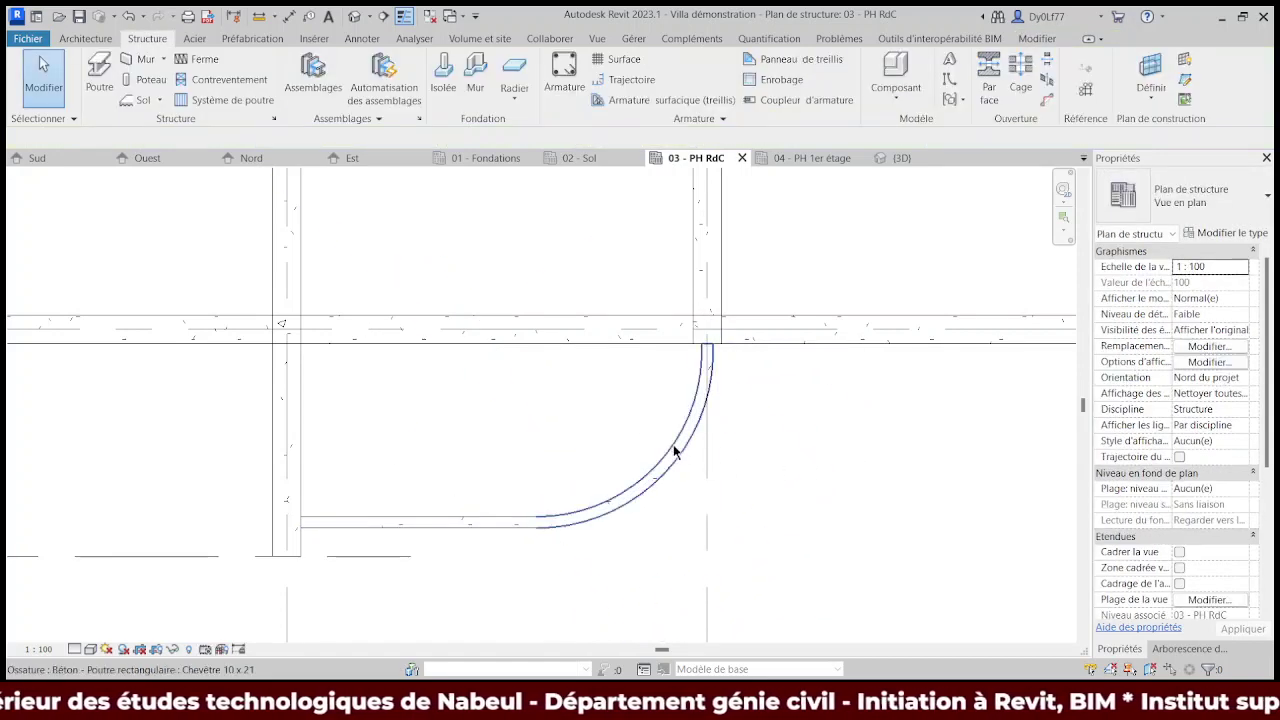
middle_drag(705, 440, 652, 390)
- Inspect the curved beam in 3D, then return to the 03 - PH RdC plan's next bay
click(881, 158)
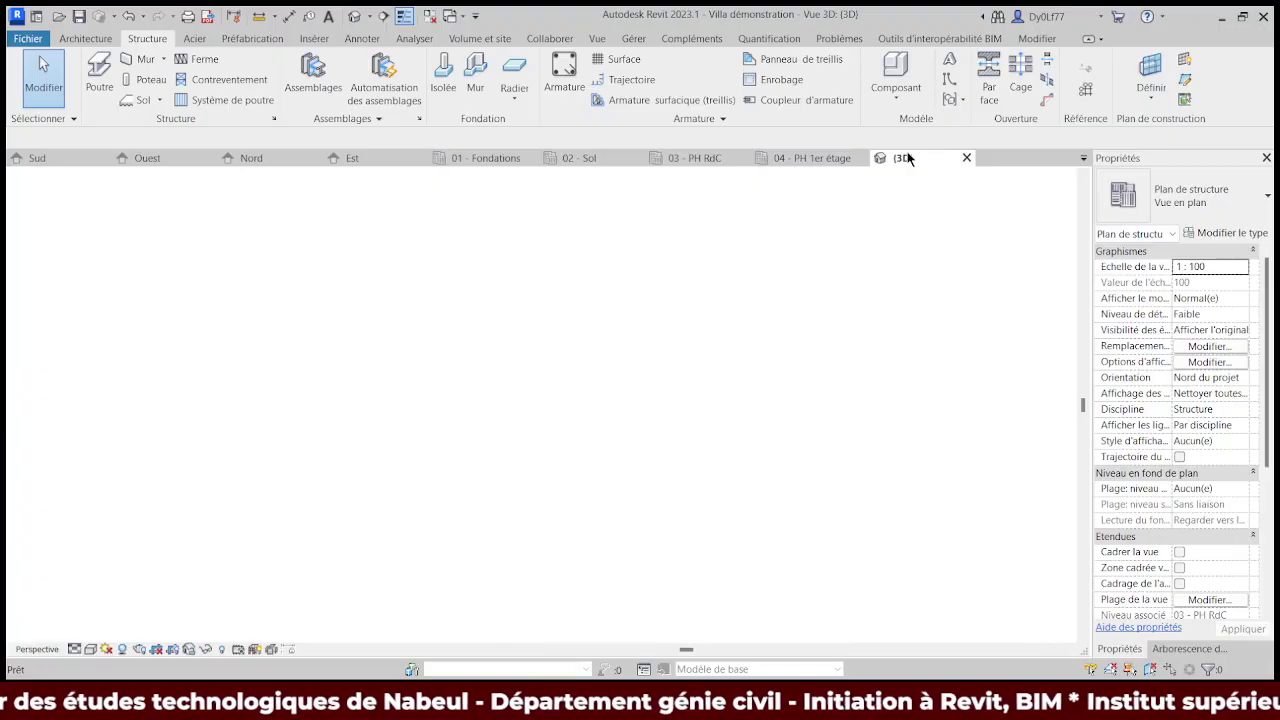
scroll(575, 462, up, 2)
shift+middle_drag(575, 462, 745, 474)
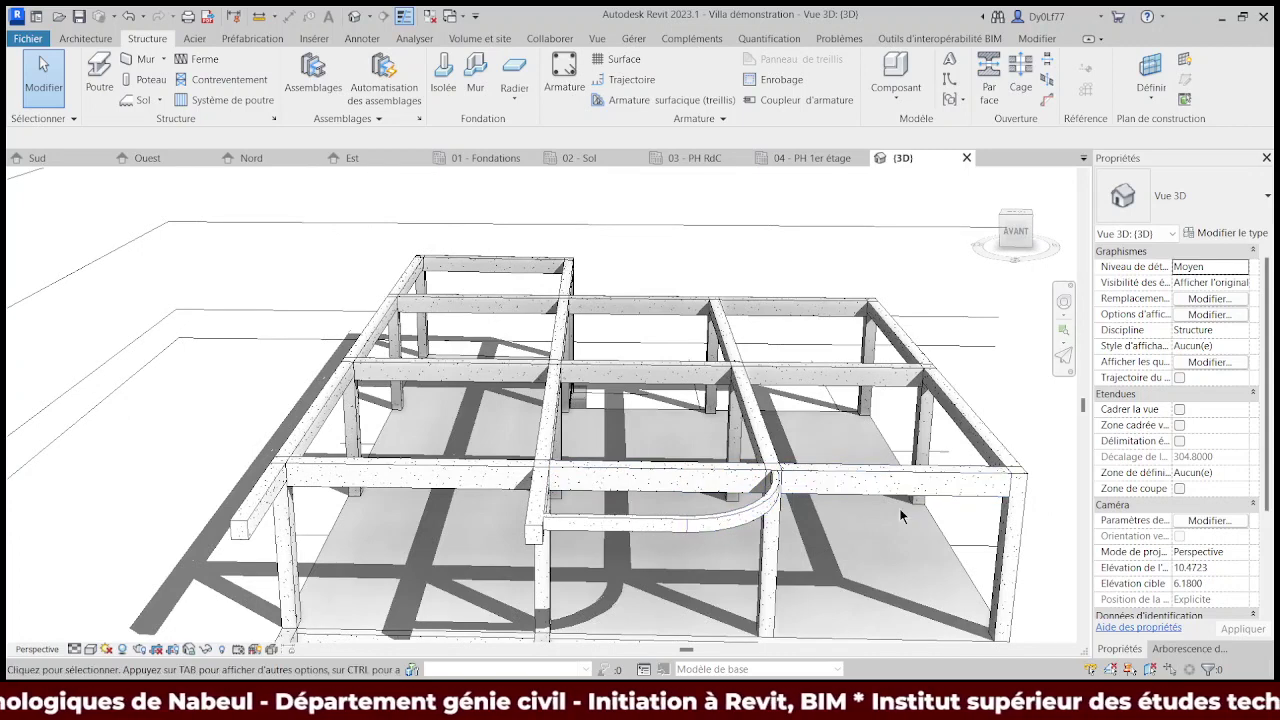
click(697, 158)
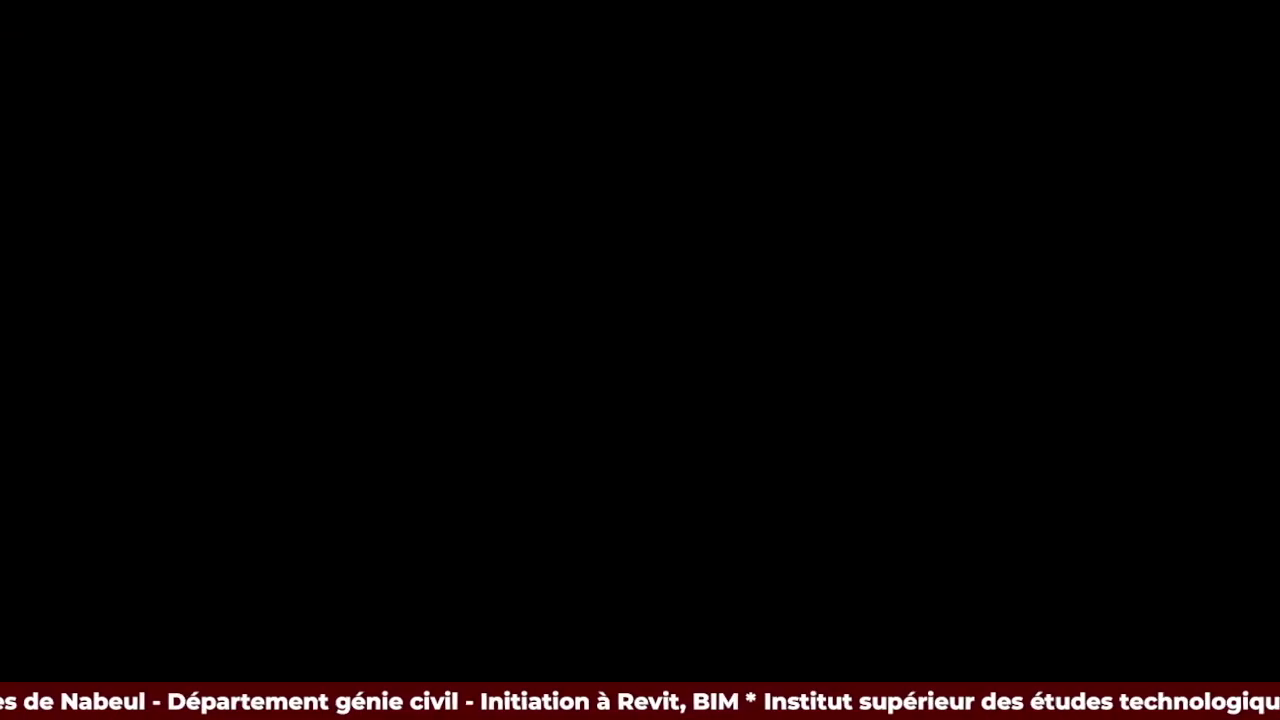
middle_drag(850, 374, 560, 335)
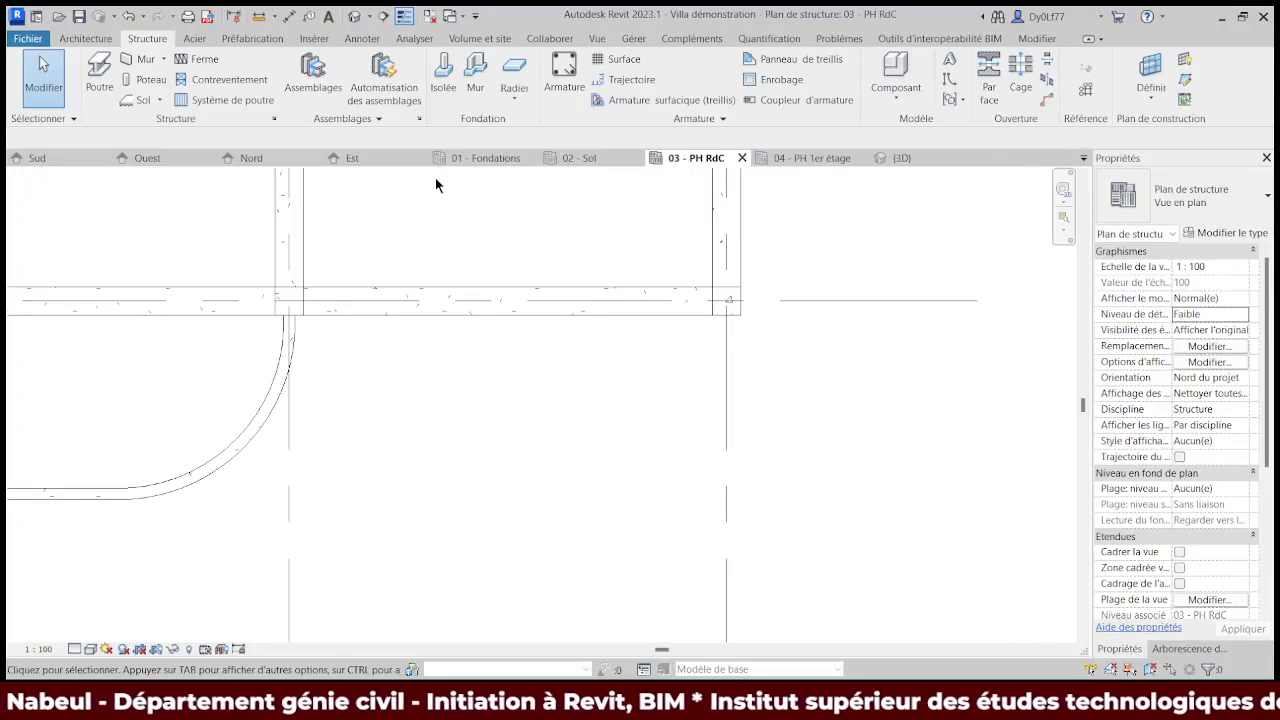
- Draw a start-end-radius arc beam from the left column to the right column of the next bay
click(99, 72)
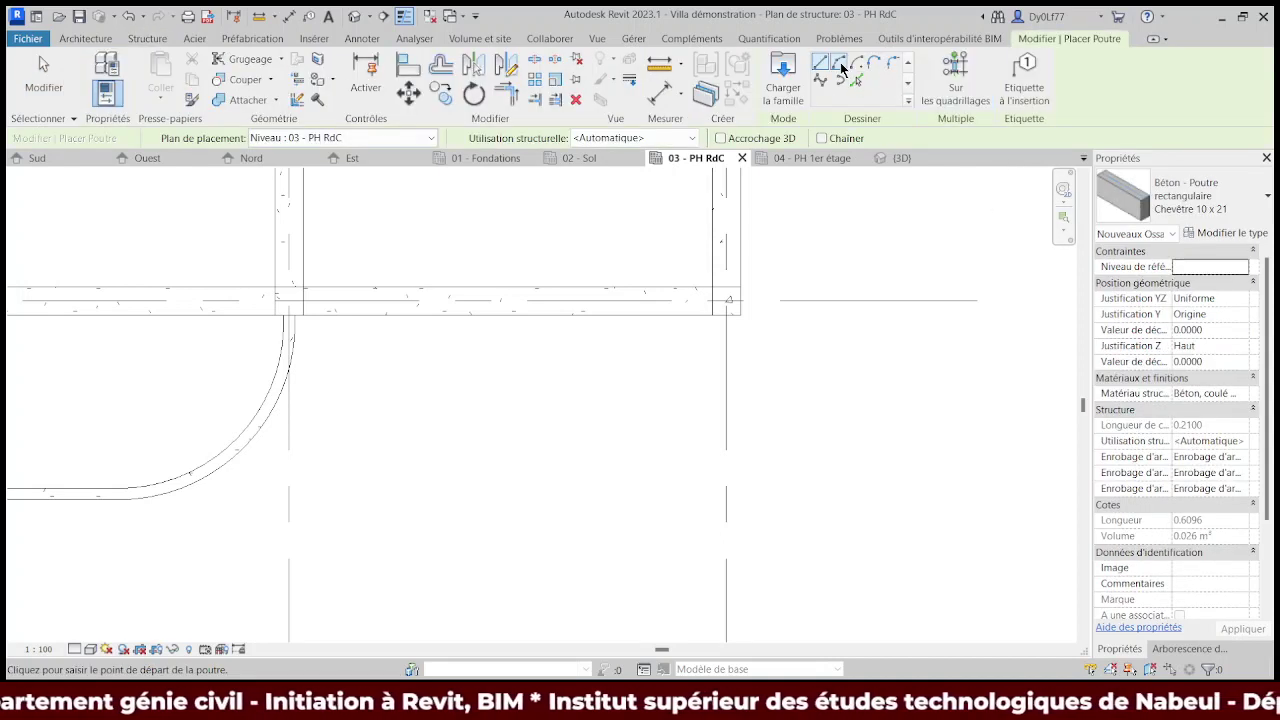
click(840, 64)
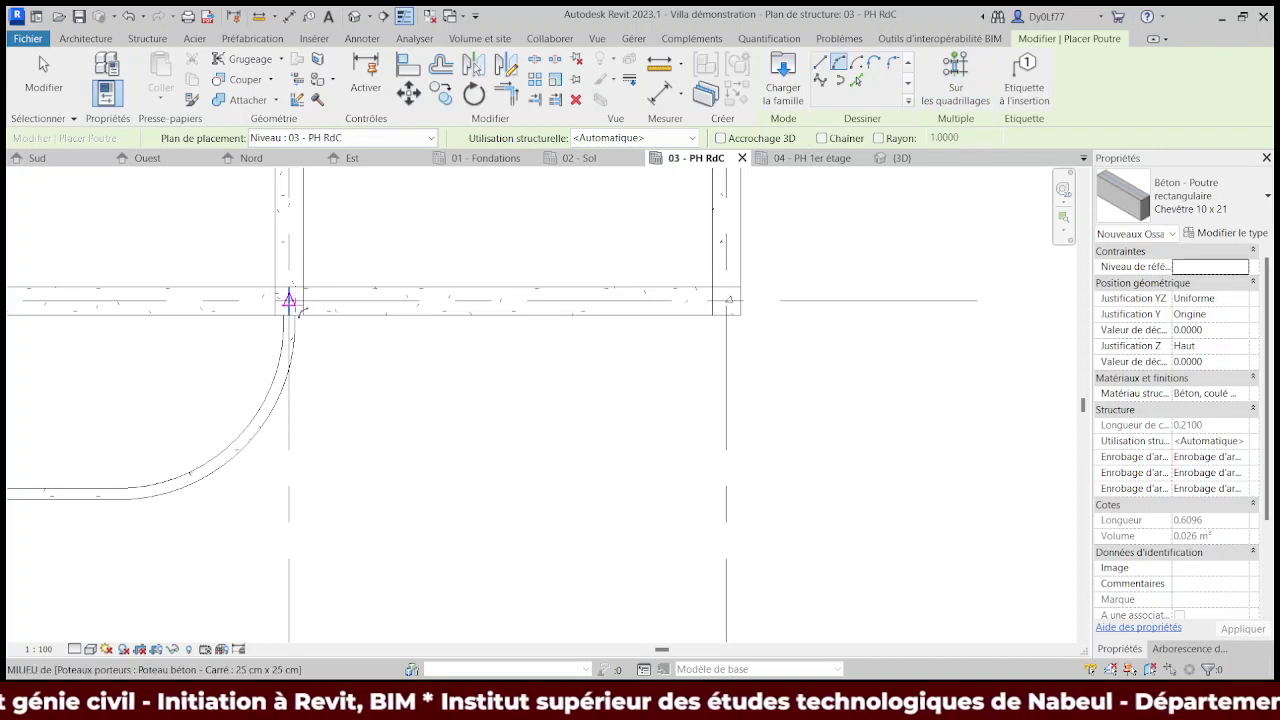
click(289, 316)
click(289, 316)
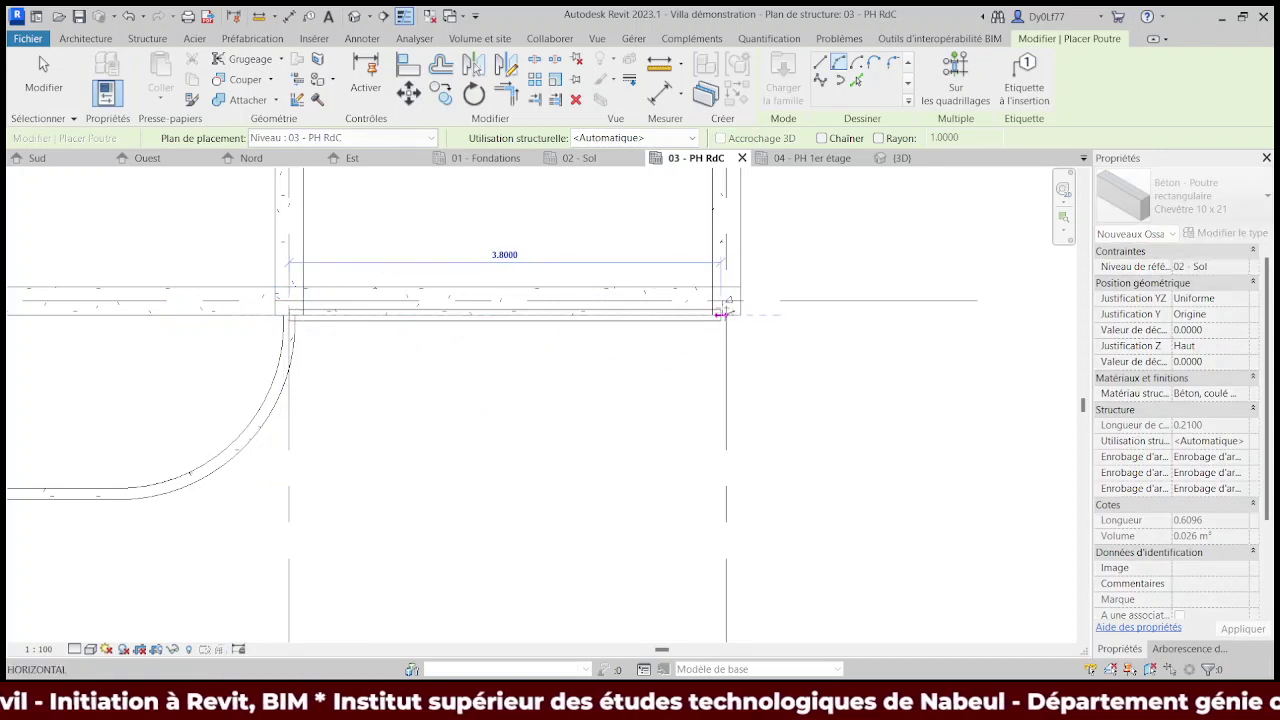
click(725, 313)
scroll(725, 313, up, 2)
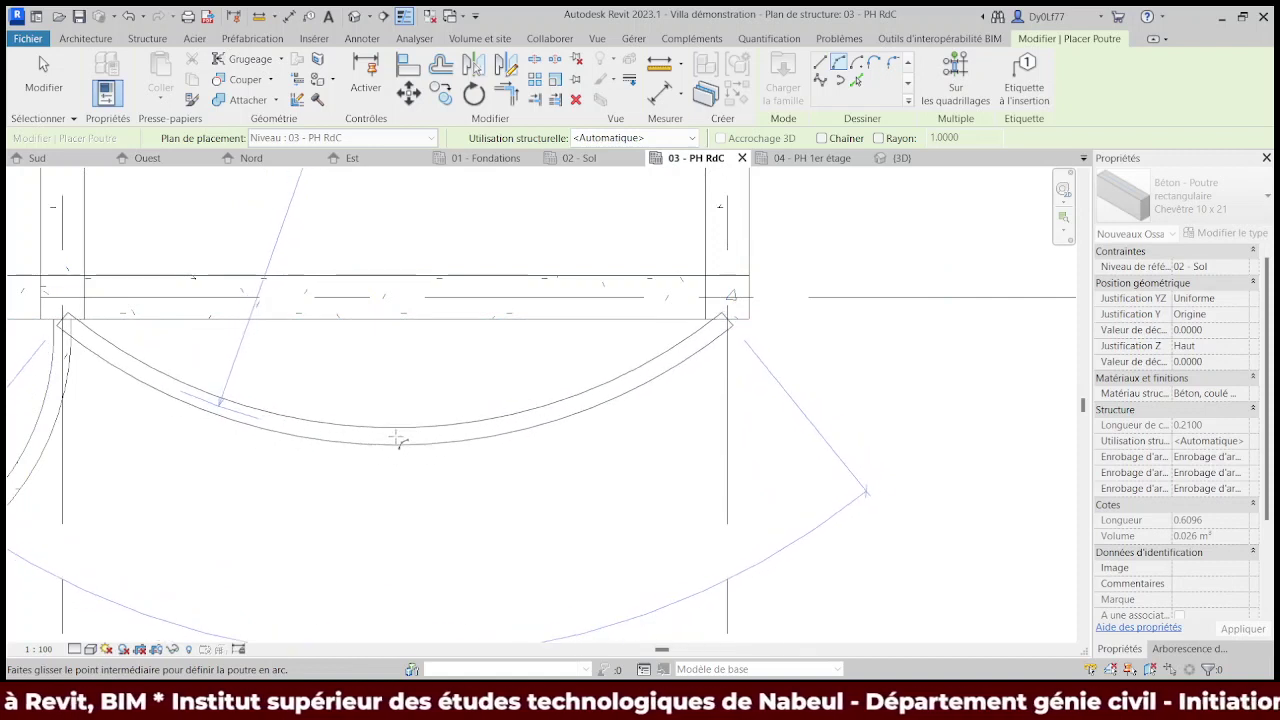
click(398, 440)
key(Escape)
key(Escape)
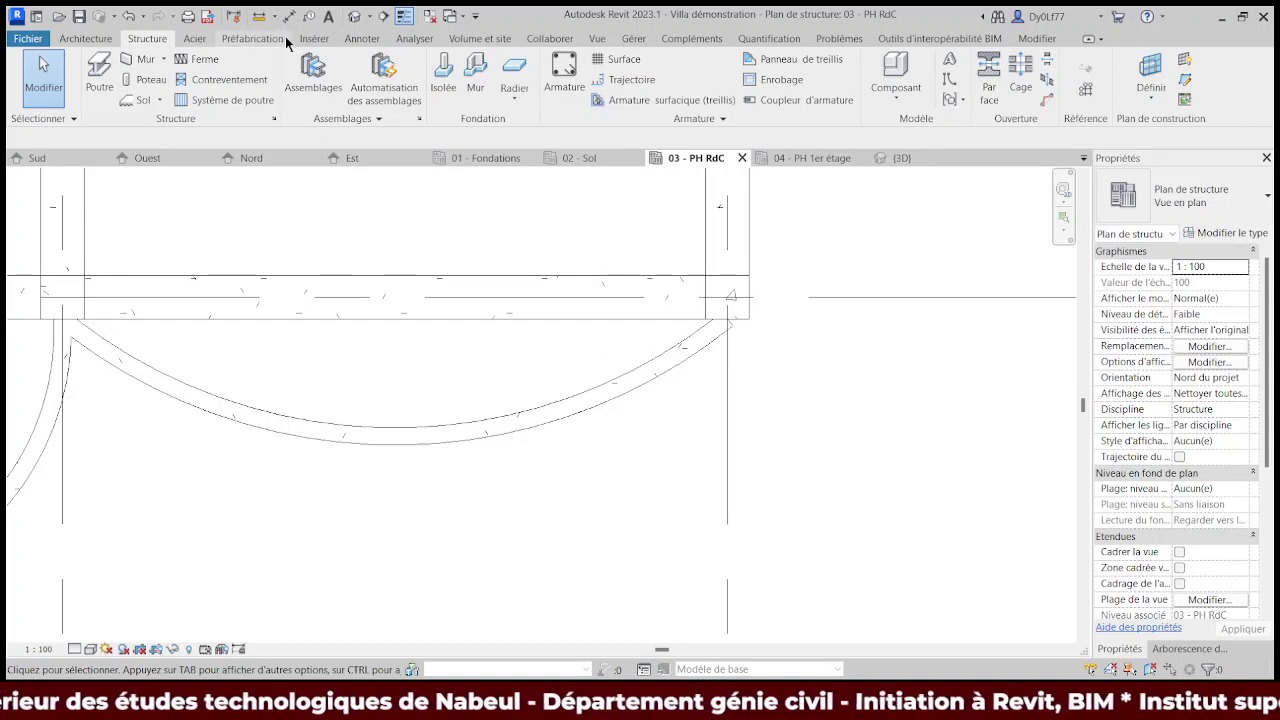
- Add an aligned dimension between the upper beam edge and the curved beam
click(361, 38)
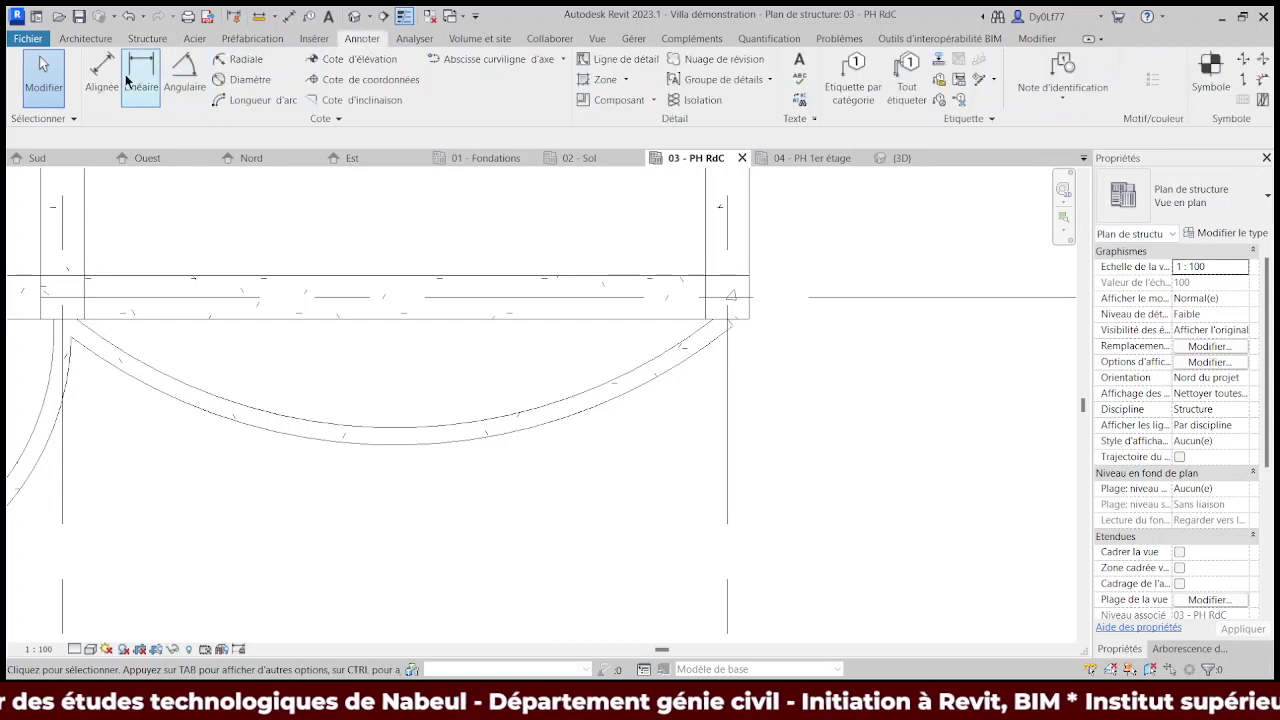
click(102, 72)
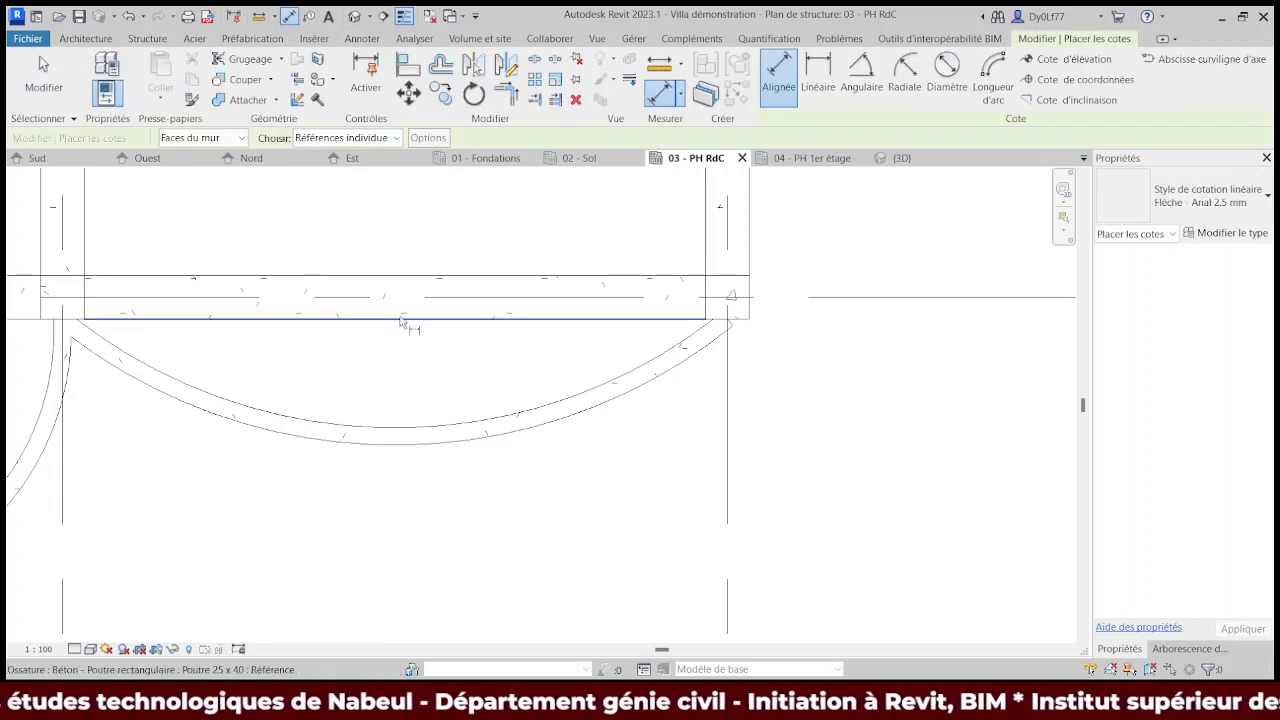
click(400, 320)
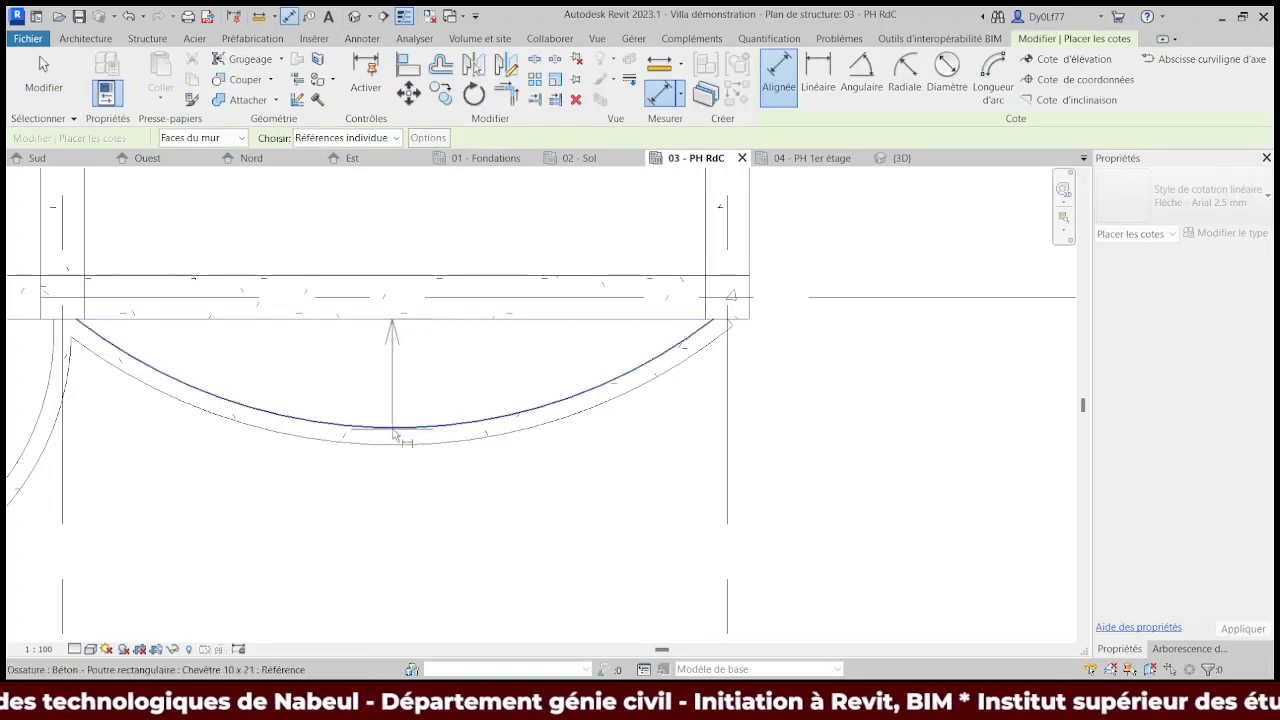
click(395, 429)
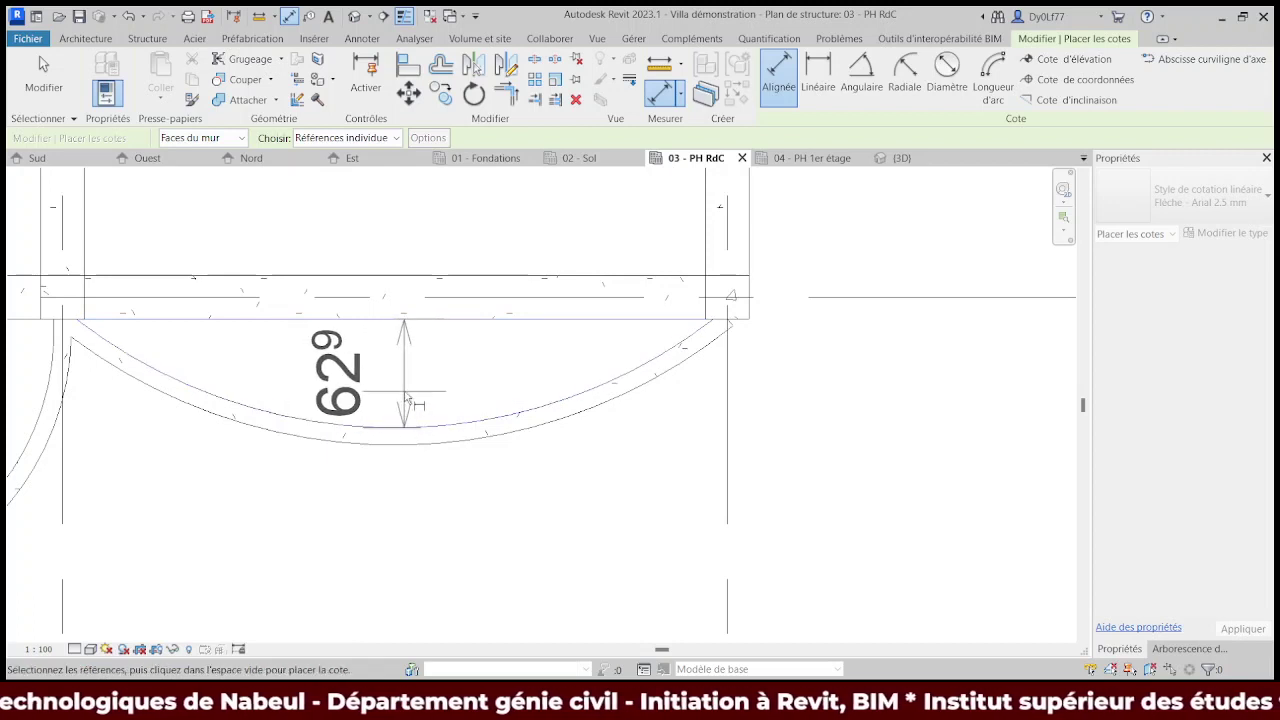
click(396, 400)
key(Escape)
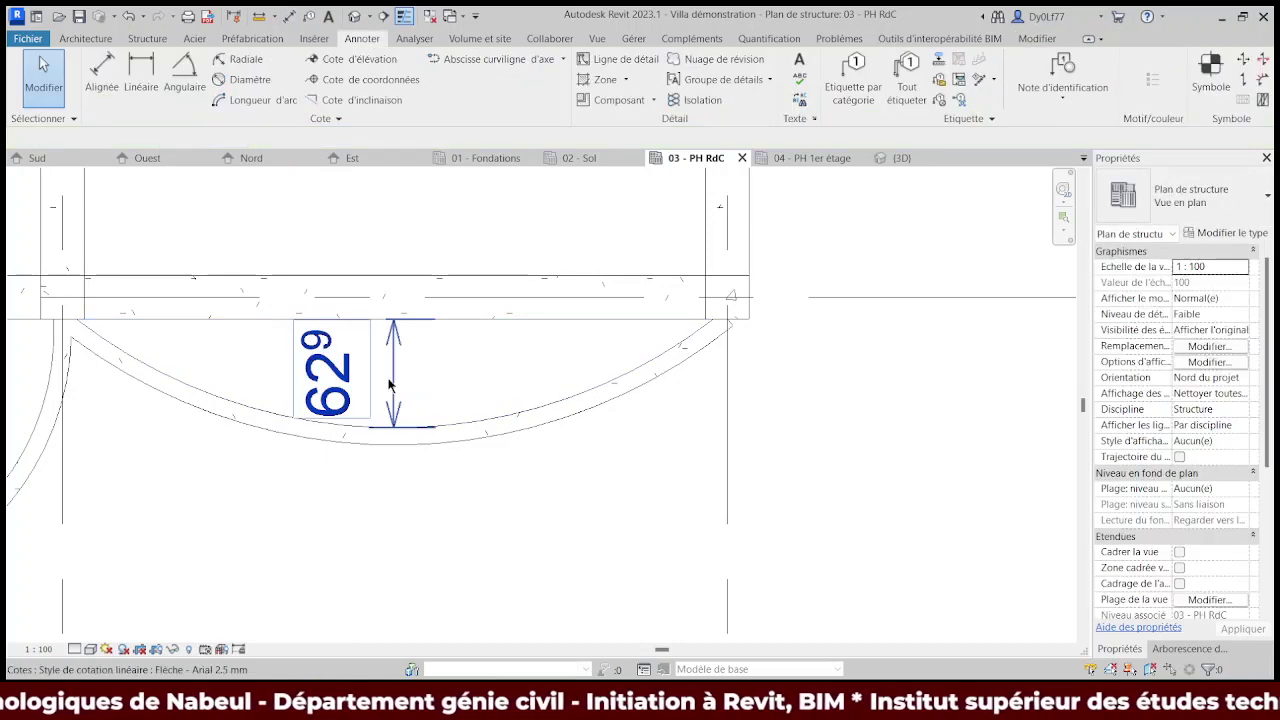
key(Escape)
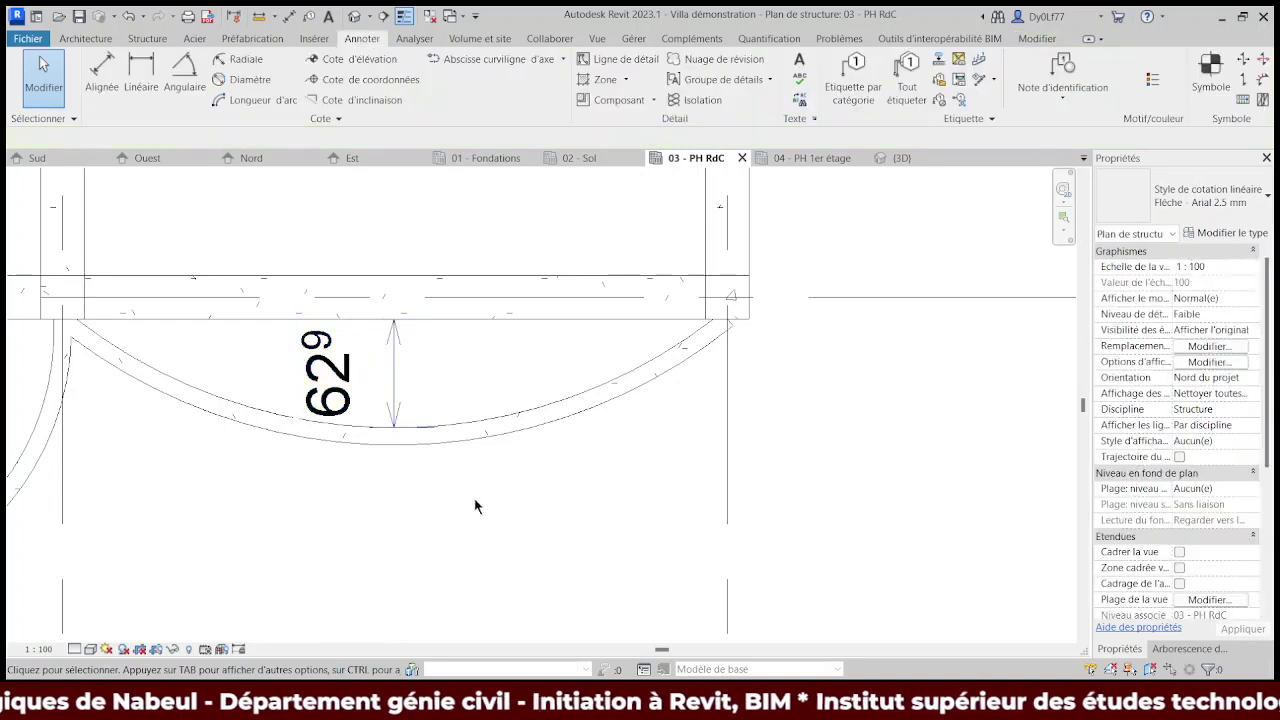
- Set the curved beam's sag below the straight beam line to 70 cm
click(444, 437)
click(357, 373)
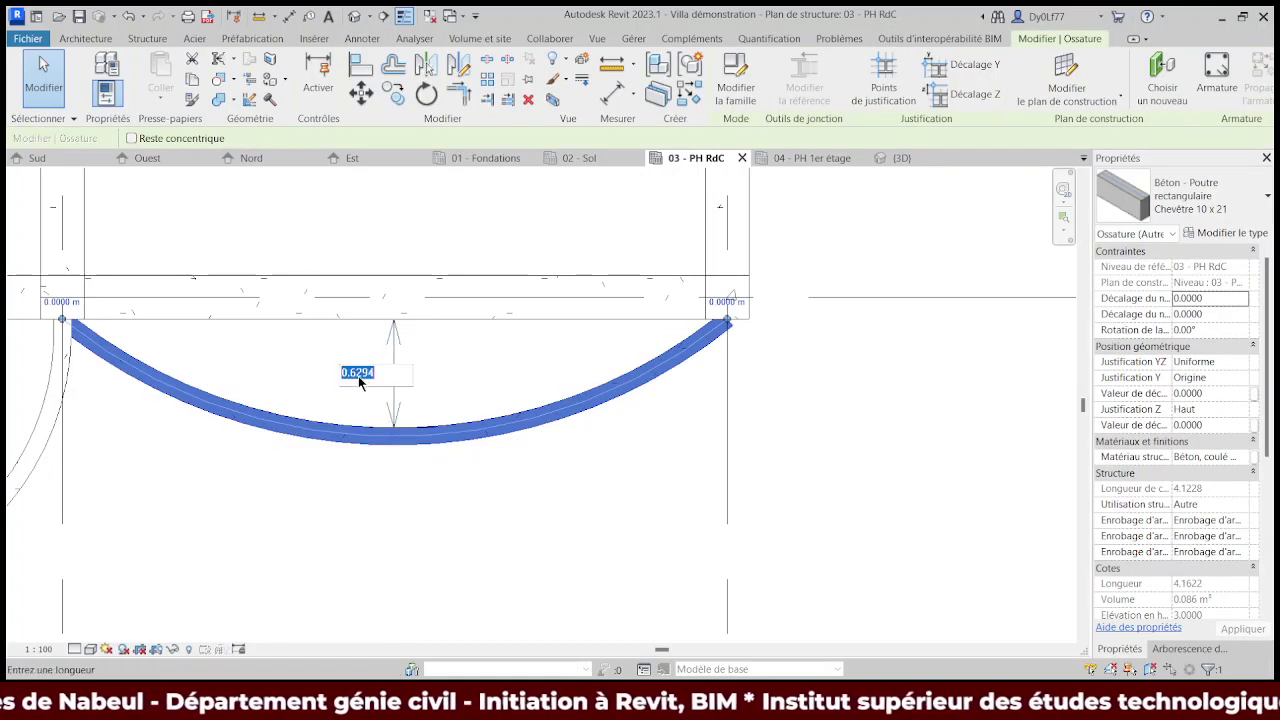
text(70cm)
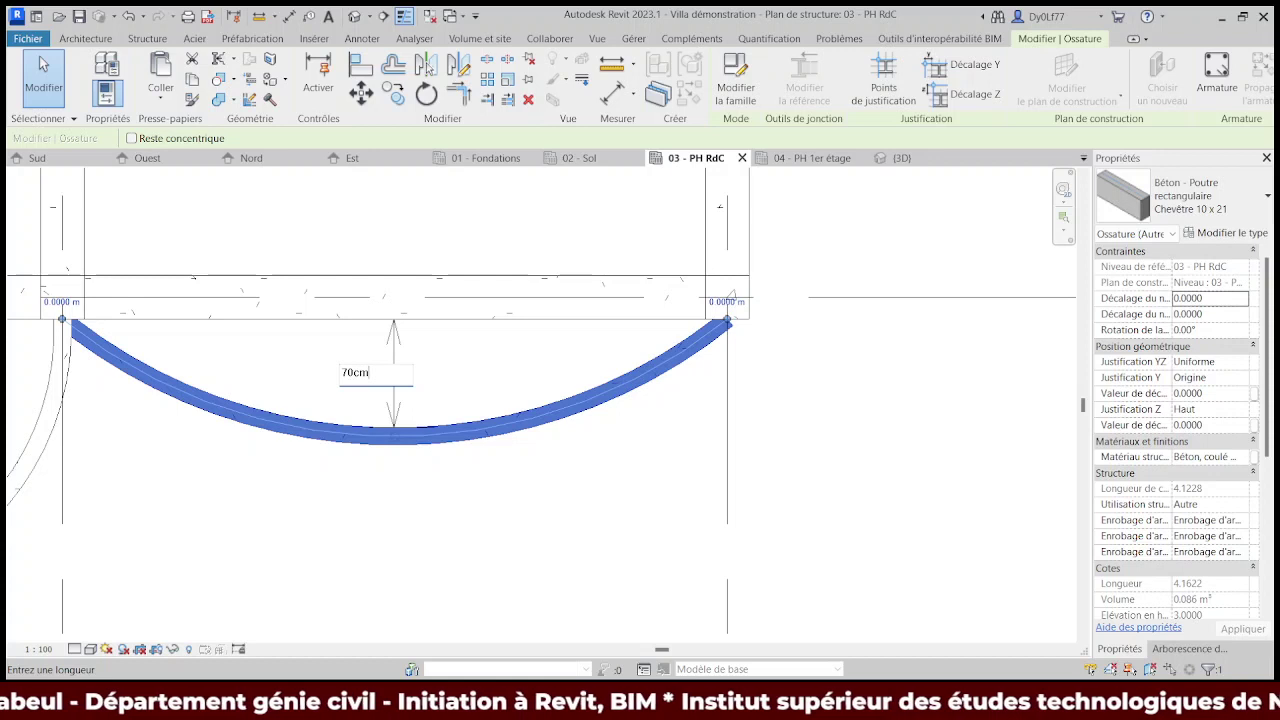
key(Return)
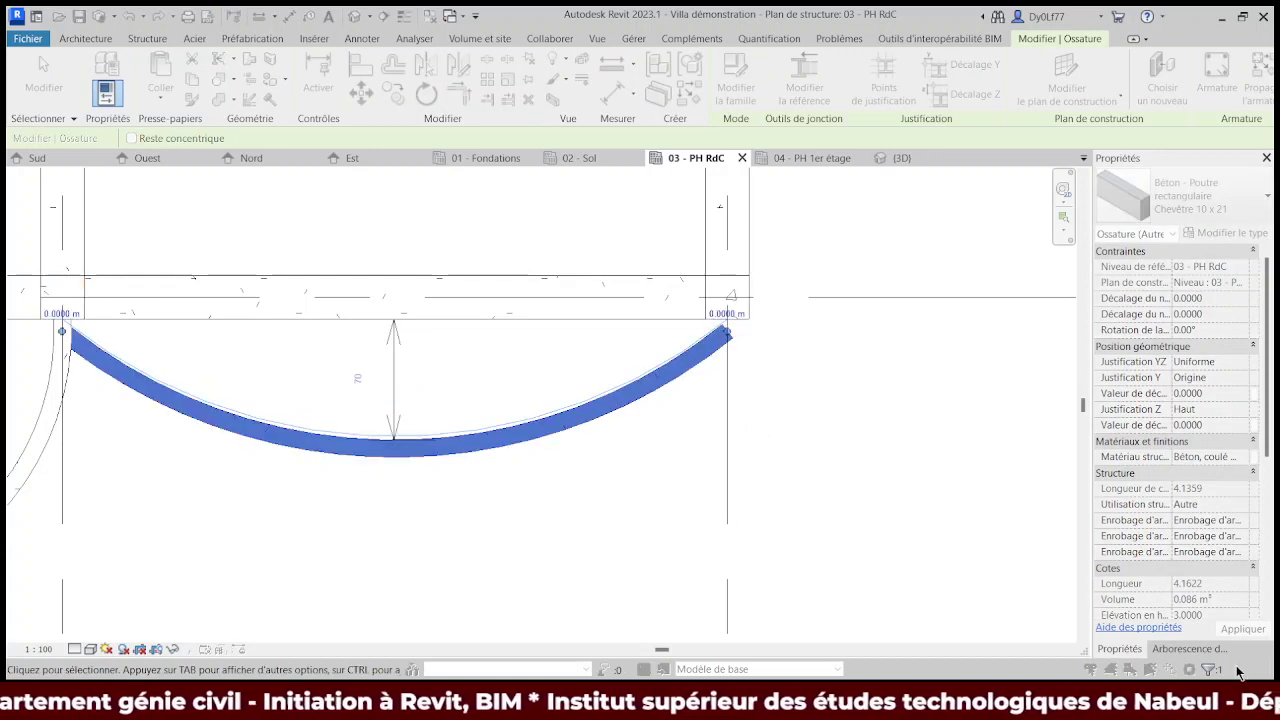
click(903, 477)
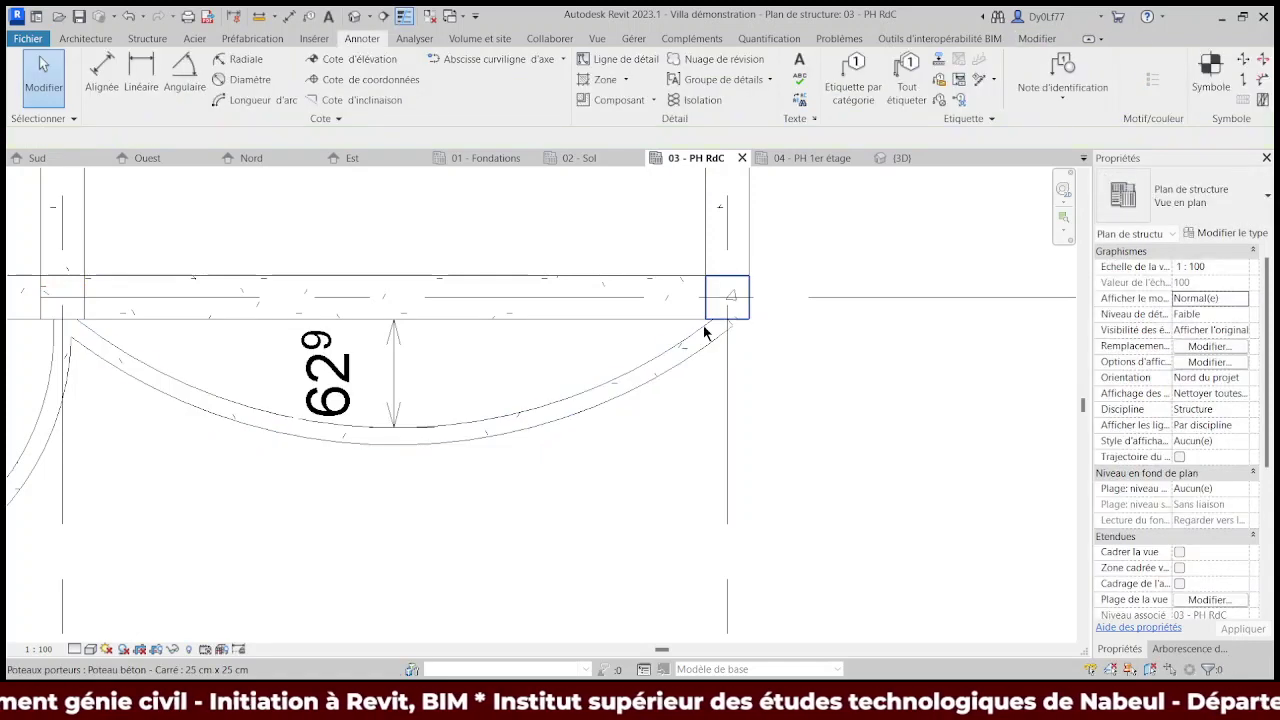
click(686, 352)
click(360, 372)
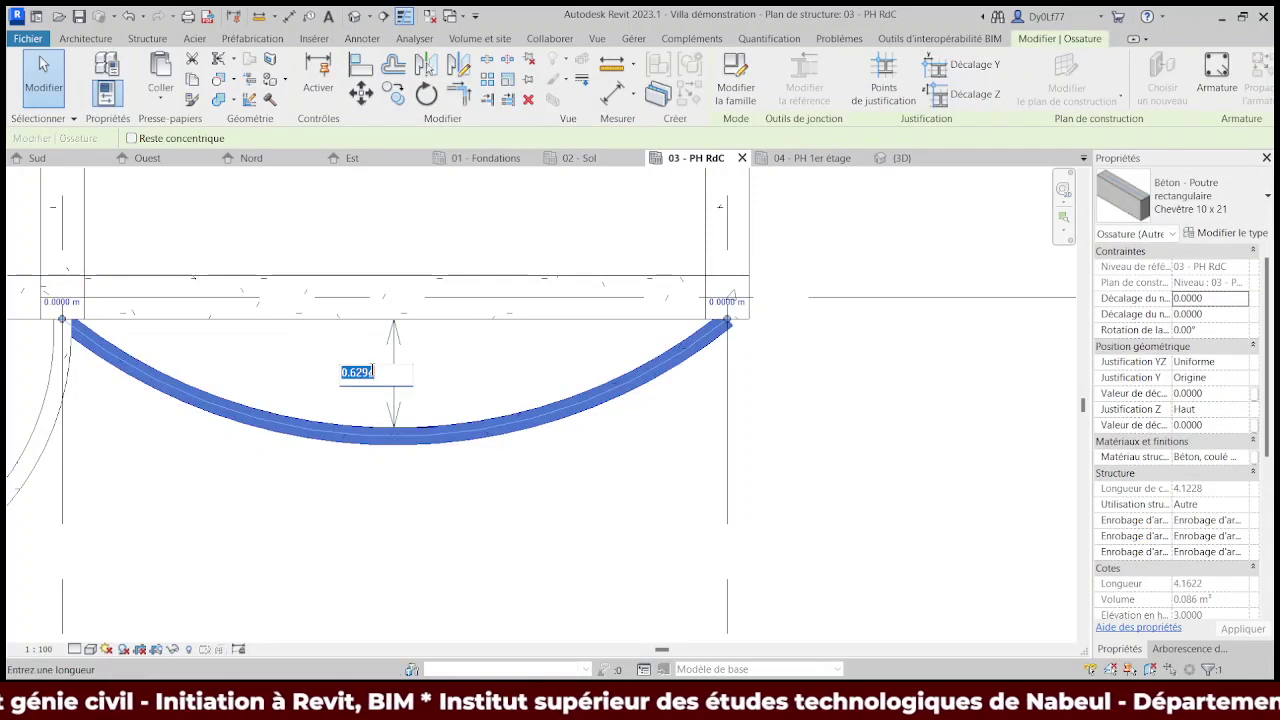
text(70cm)
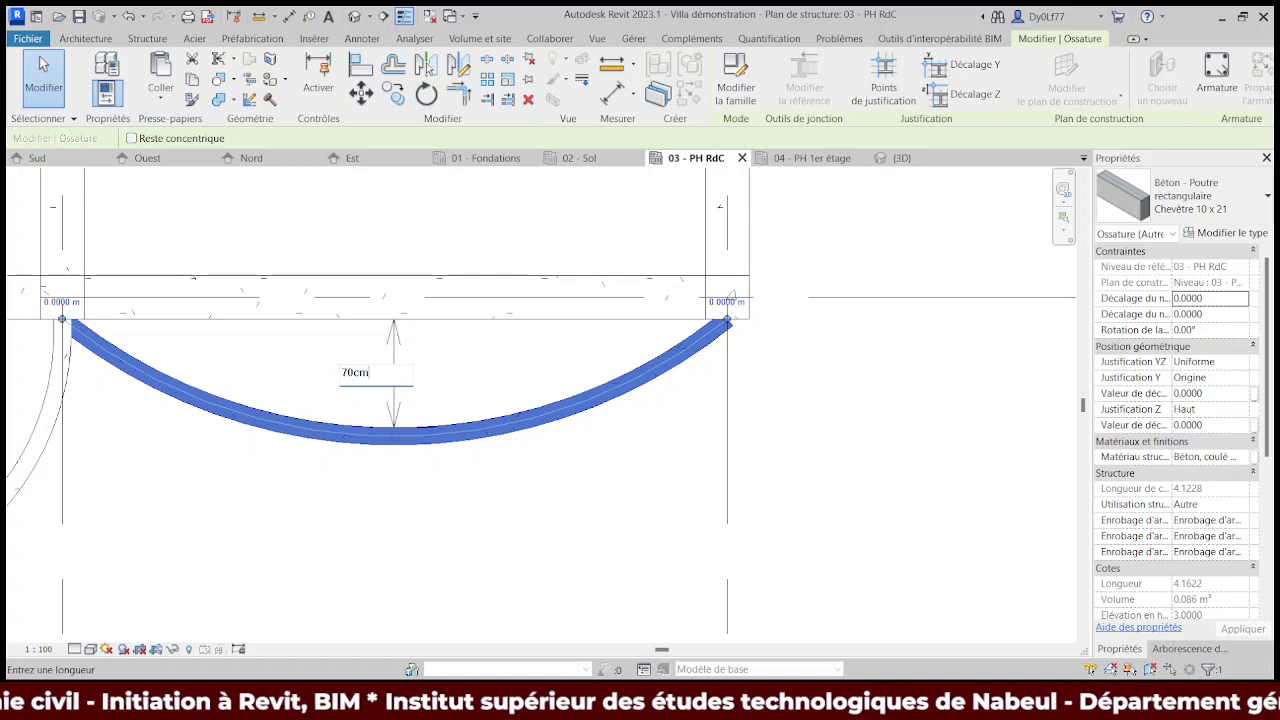
key(Return)
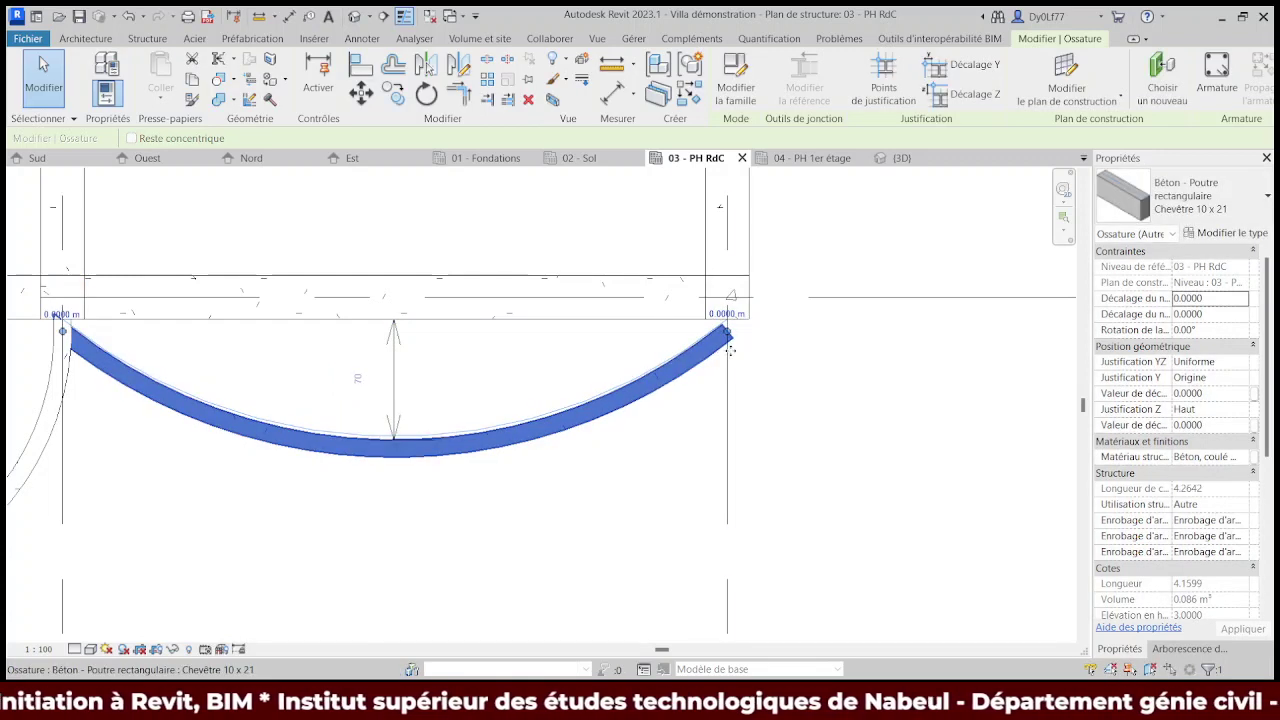
- Drag the arc beam's end onto the right column corner
mouse_move(731, 336)
mouse_down()
mouse_move(893, 482)
mouse_move(740, 312)
mouse_up()
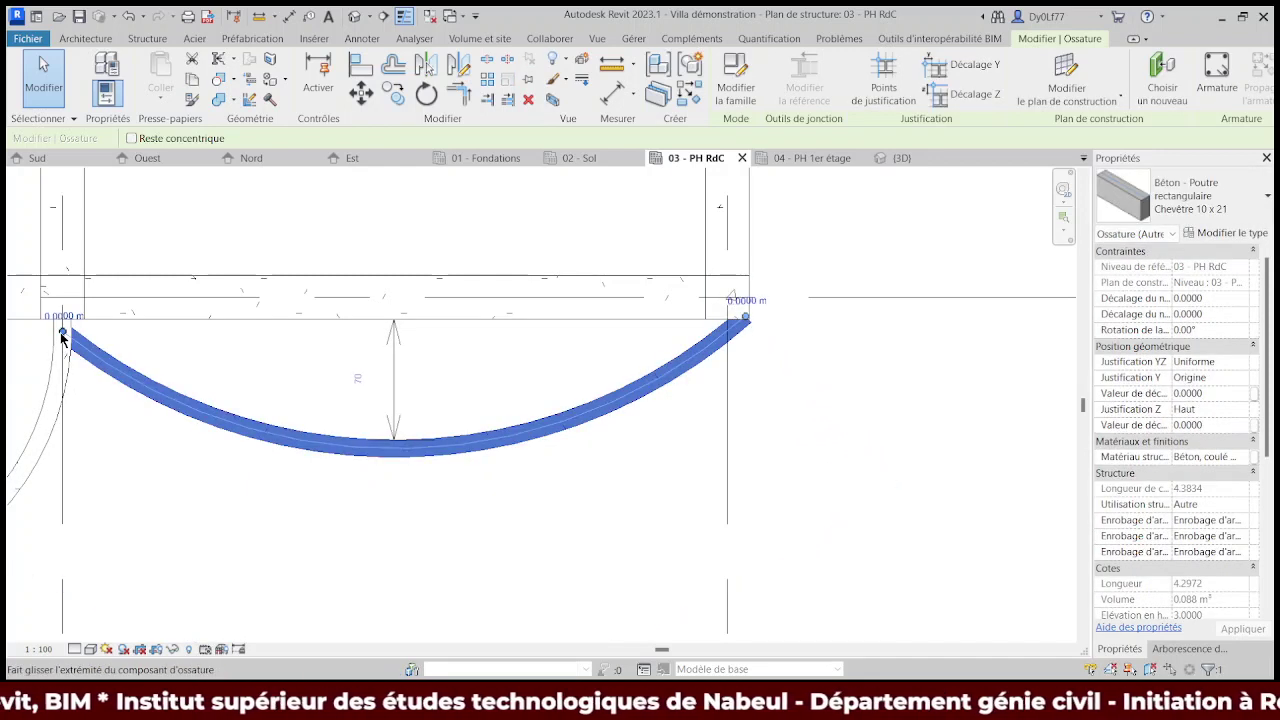
click(838, 418)
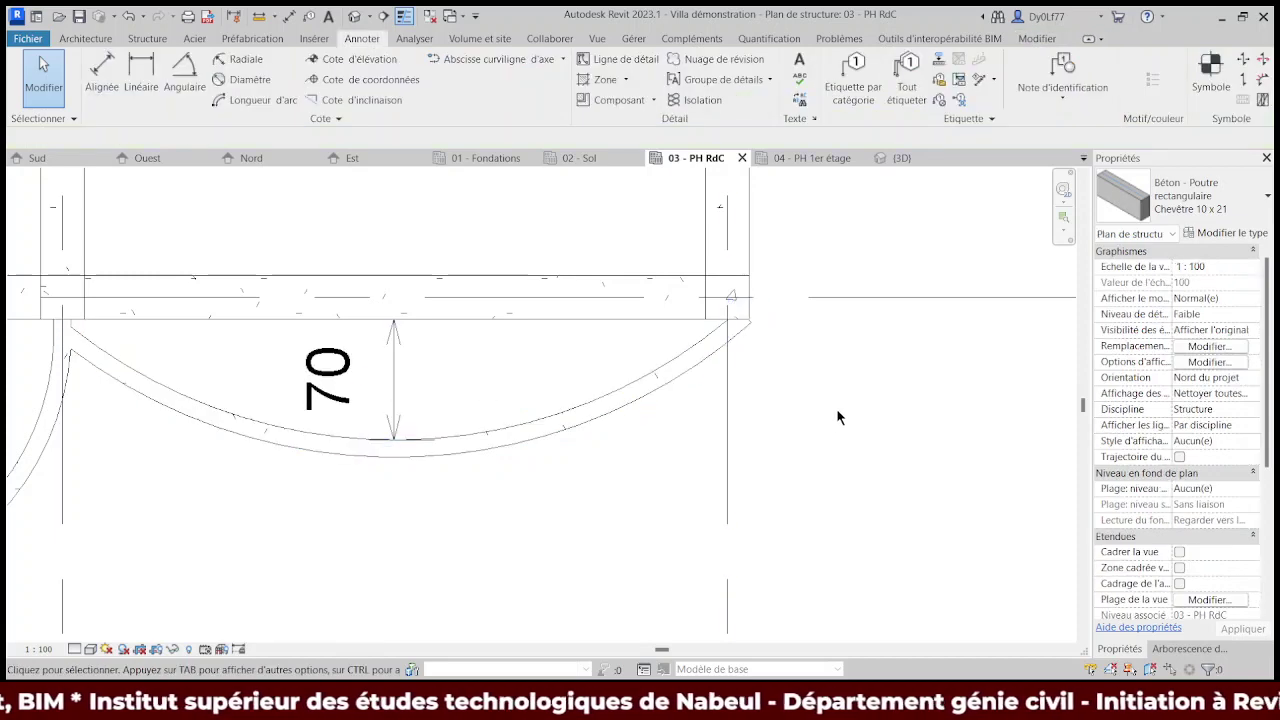
click(729, 336)
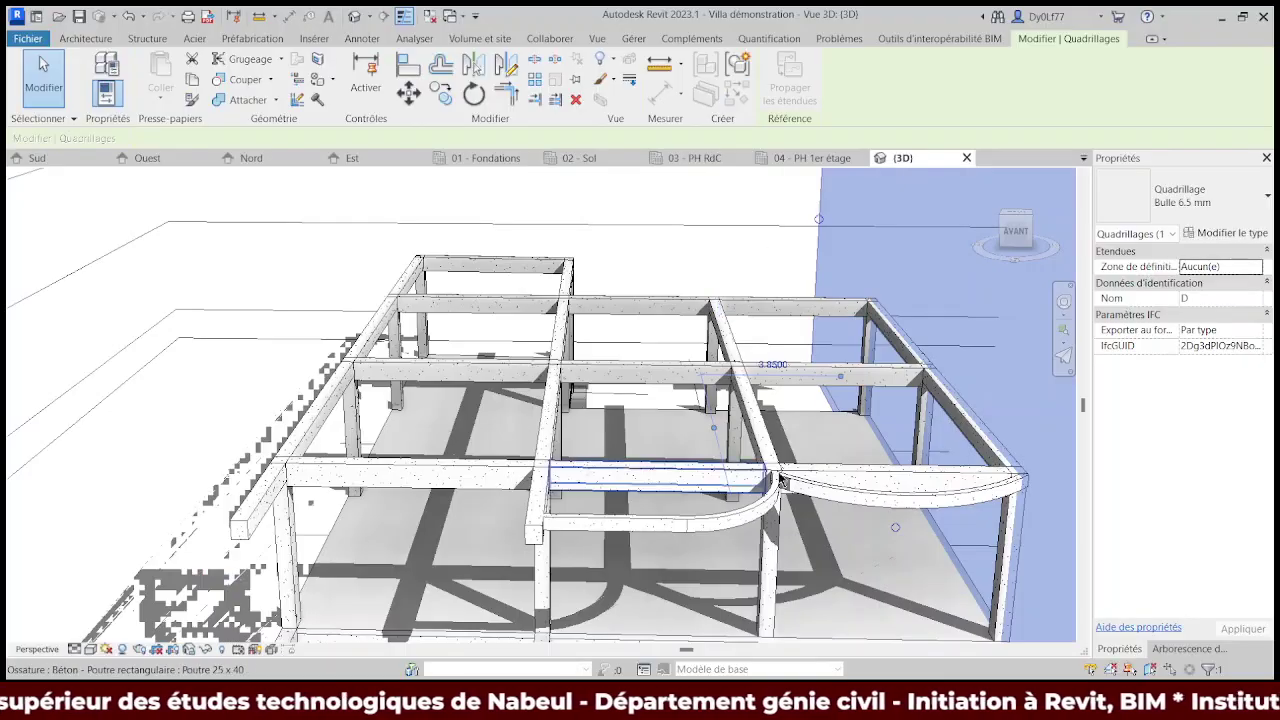
- Orbit the 3D view to inspect the concrete frame and its two arc beams from above
scroll(625, 447, up, 3)
scroll(625, 447, up, 2)
key(Escape)
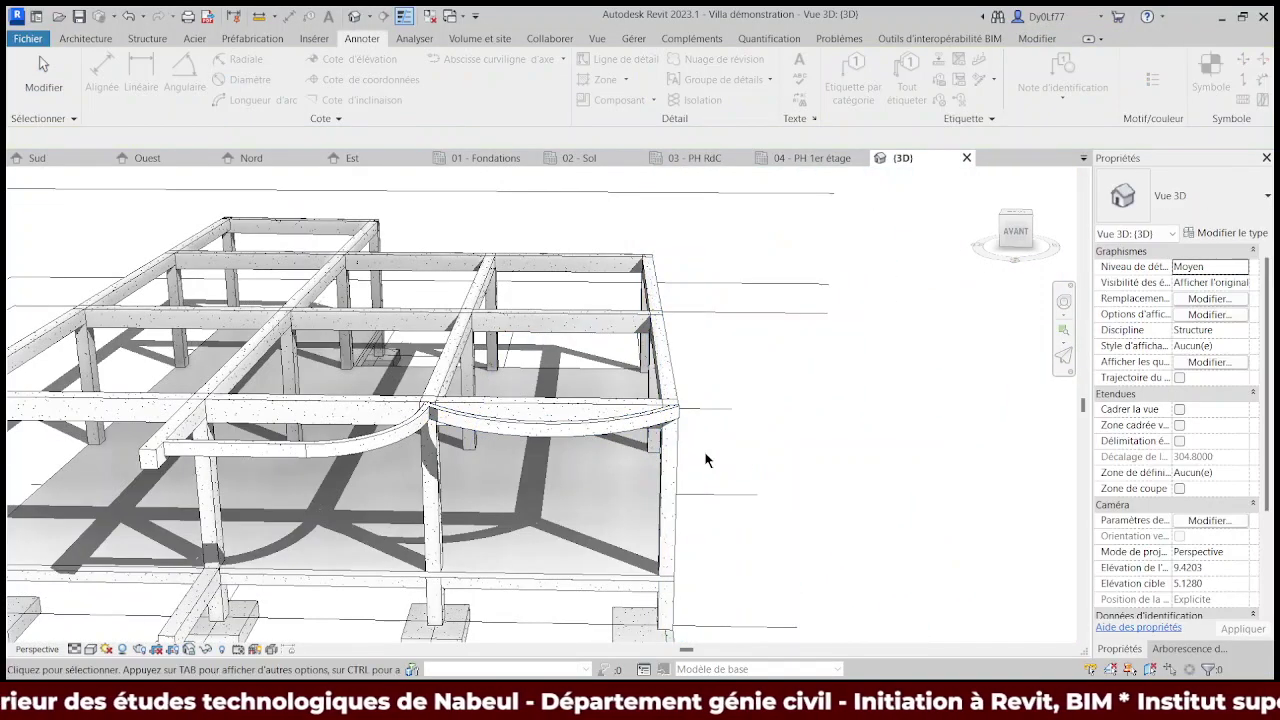
mouse_move(747, 454)
shift+middle_down()
mouse_move(563, 486)
mouse_move(677, 487)
mouse_move(630, 505)
shift+middle_up()
scroll(677, 487, down, 2)
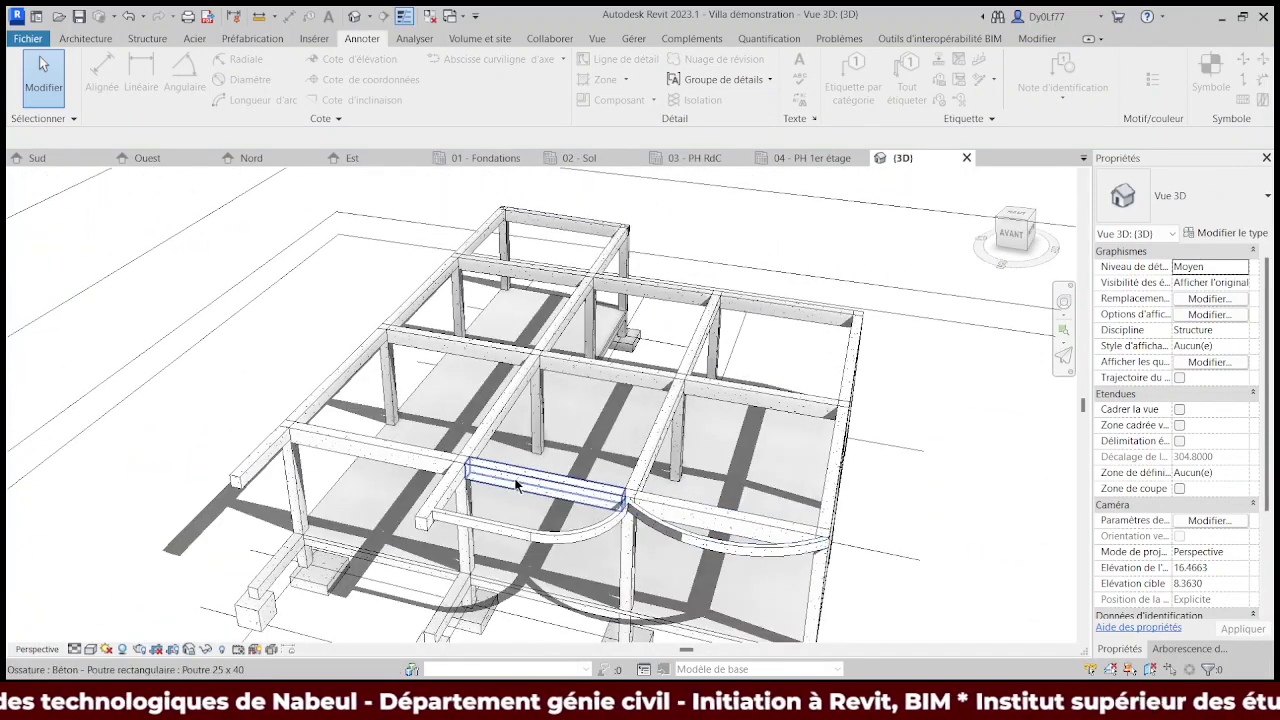
shift+middle_drag(540, 490, 720, 492)
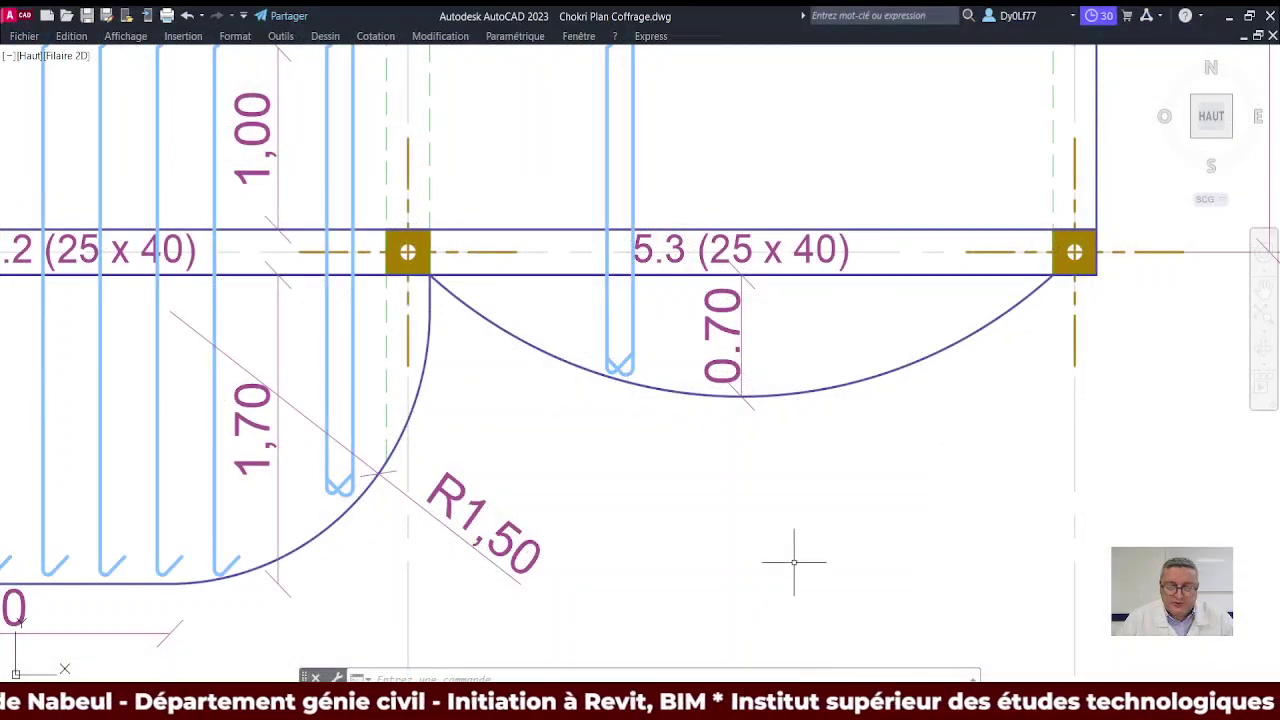
scroll(794, 562, down, 5)
scroll(565, 480, up, 5)
middle_drag(590, 460, 615, 341)
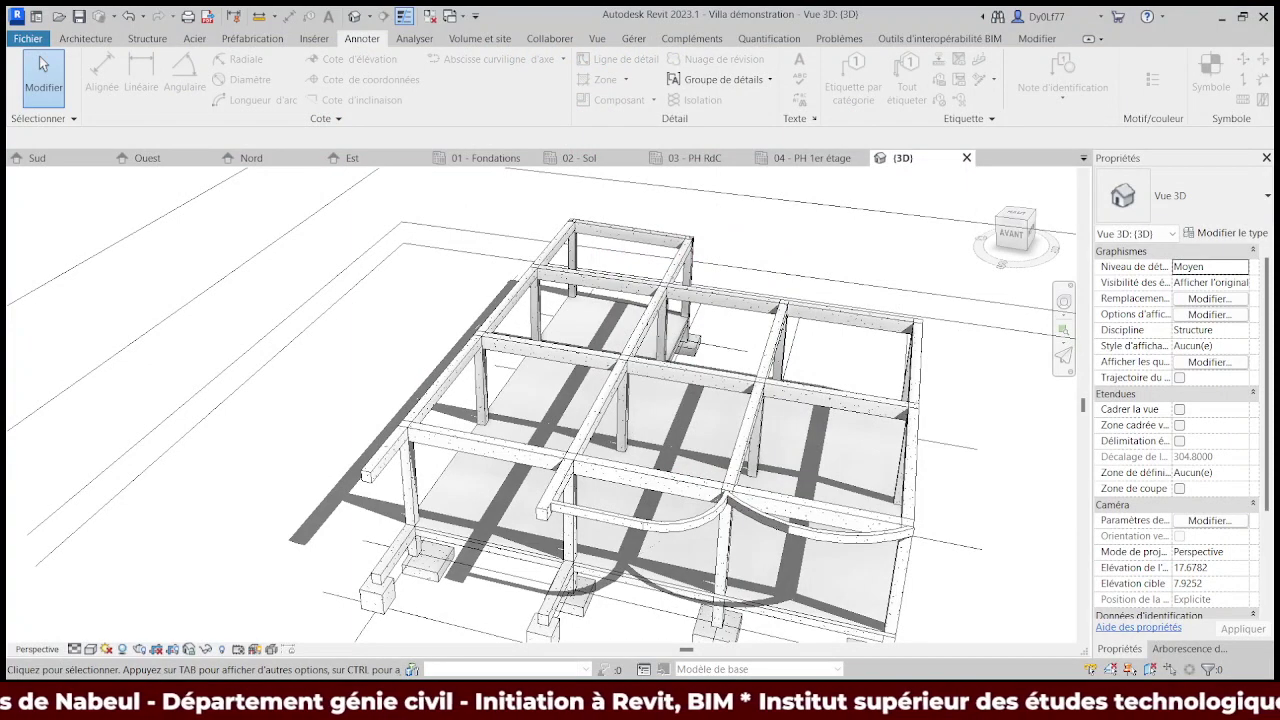
- Start the Beam tool with BM in the 3D view using the Nervure 7 x 16 joist type
scroll(600, 440, up, 2)
scroll(531, 360, up, 3)
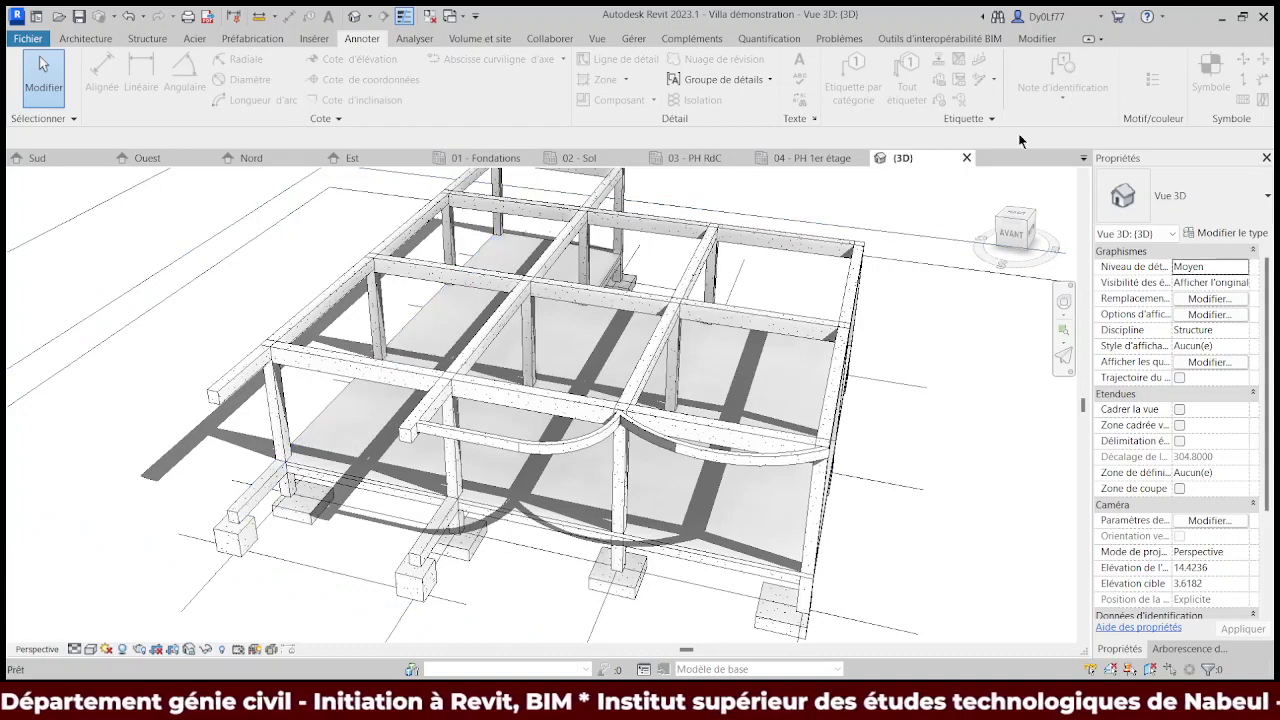
key(b)
key(m)
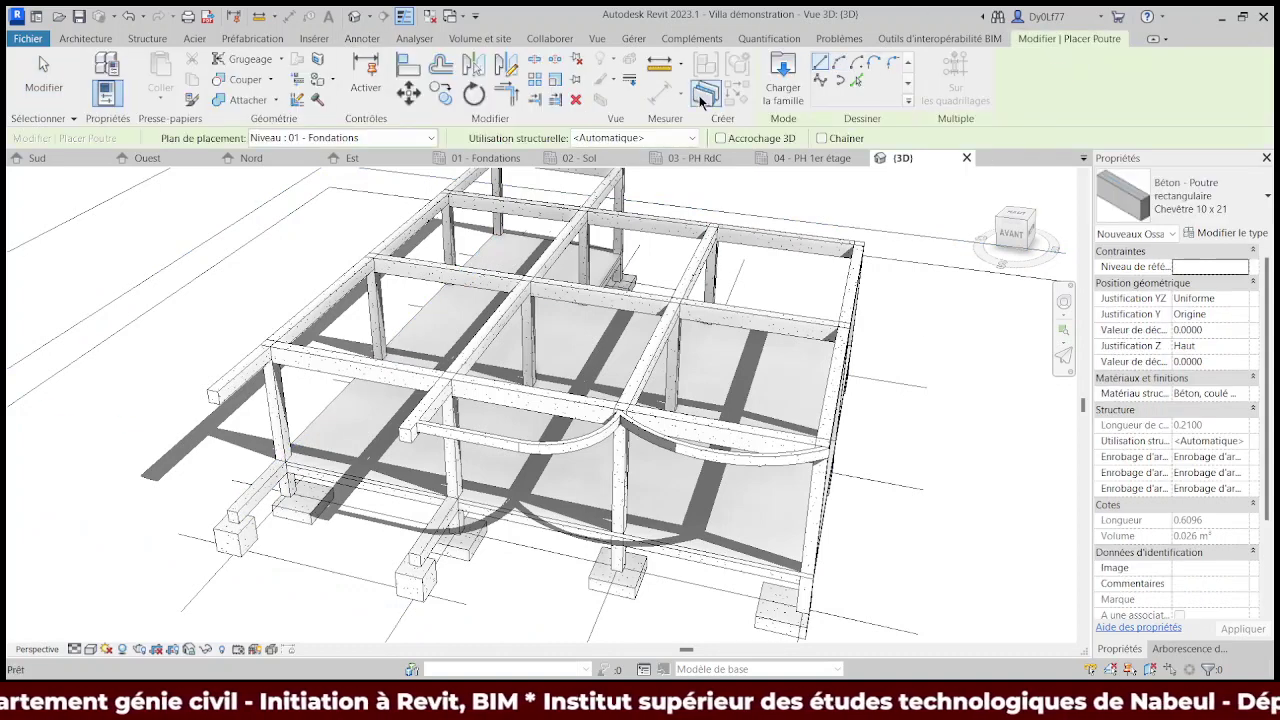
click(142, 38)
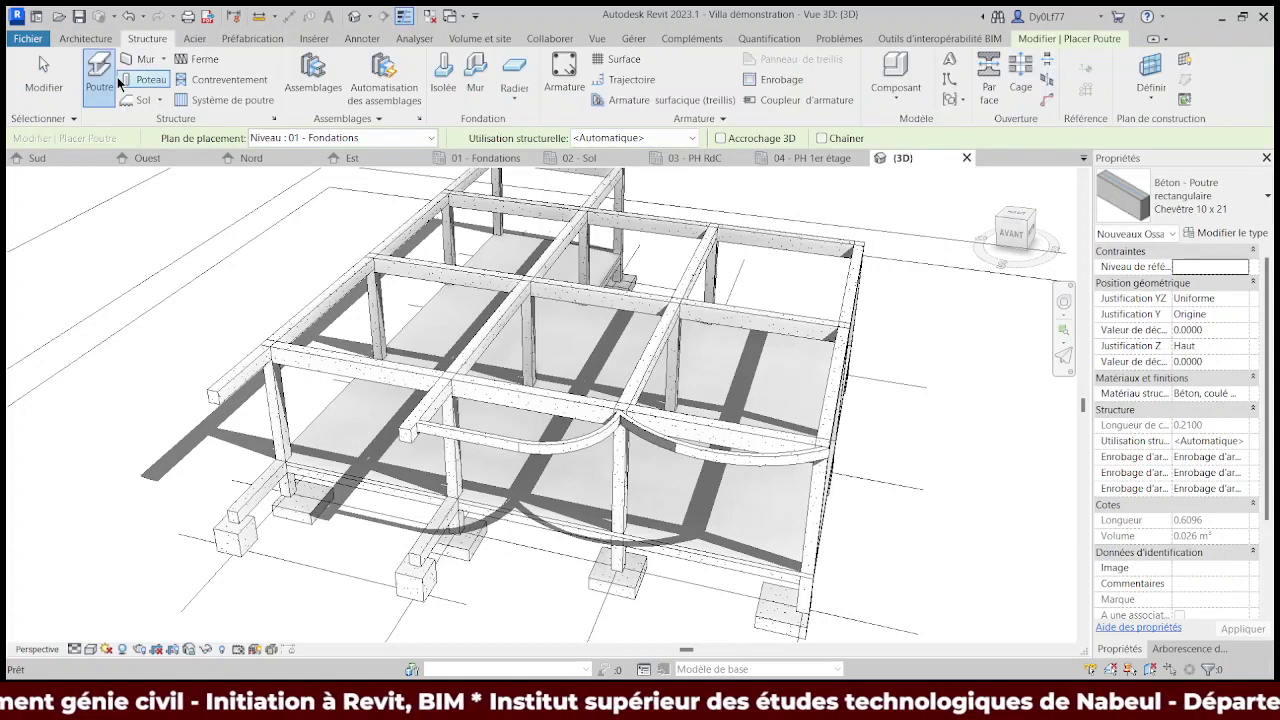
click(868, 238)
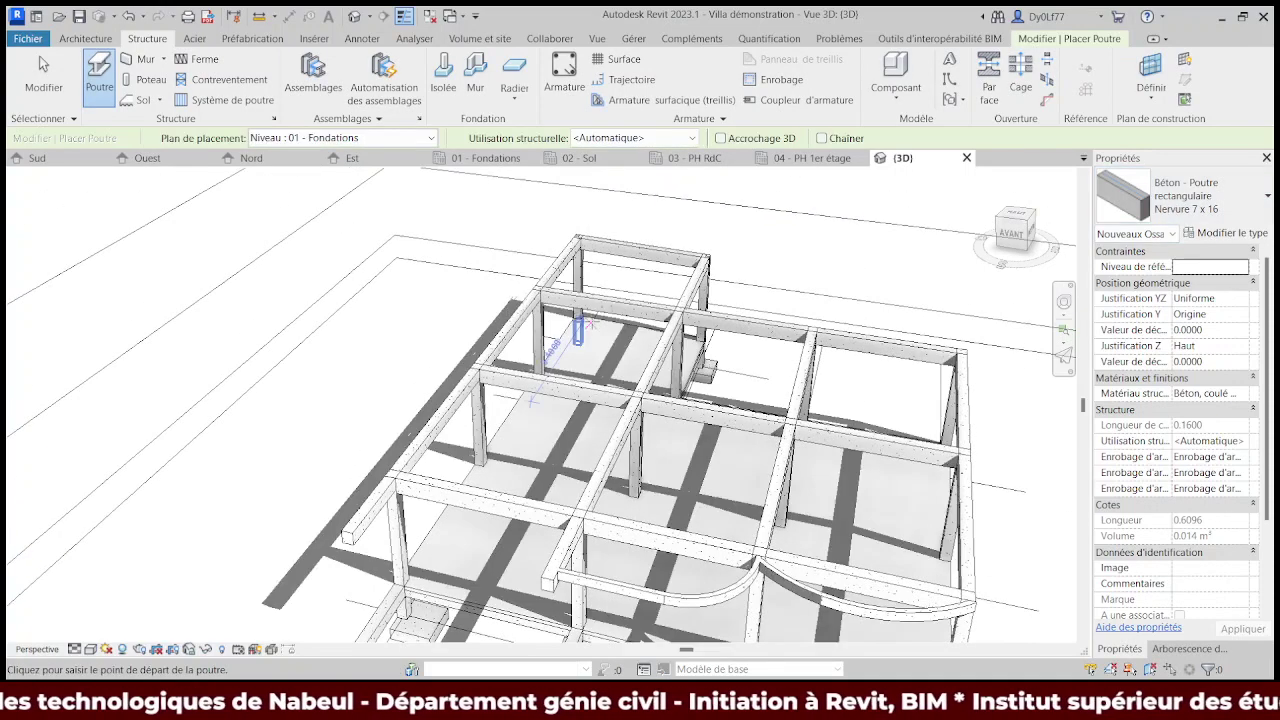
- Leave beam placement on the 03 - PH RdC plan and pan to show grids 1 to 5
click(698, 156)
scroll(614, 490, down, 2)
scroll(614, 490, down, 2)
scroll(614, 490, down, 2)
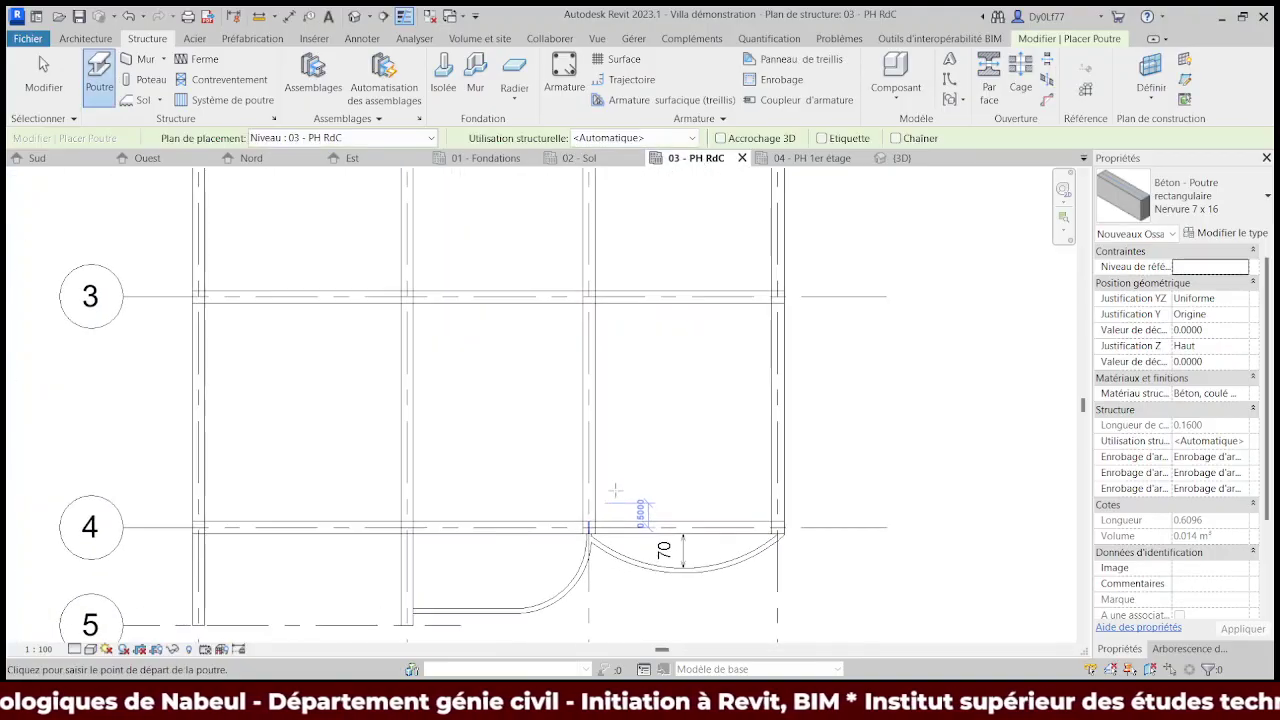
key(Escape)
key(Escape)
click(694, 545)
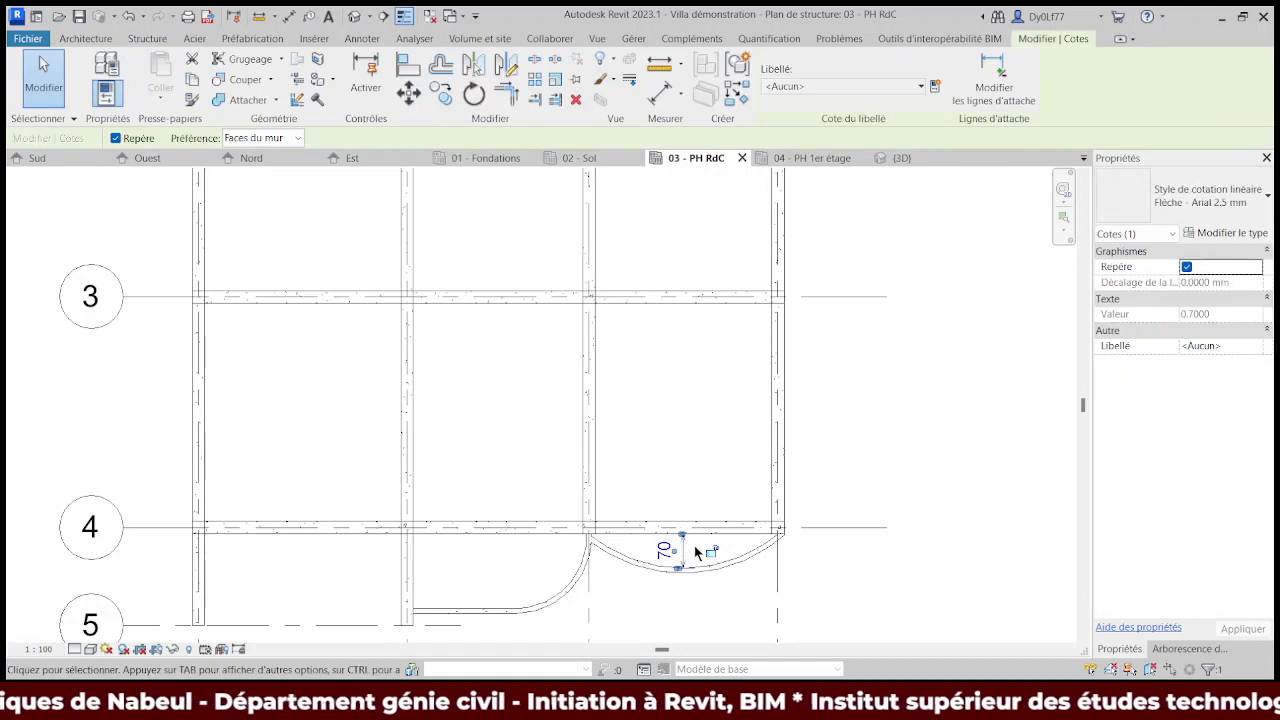
key(Escape)
scroll(783, 543, down, 2)
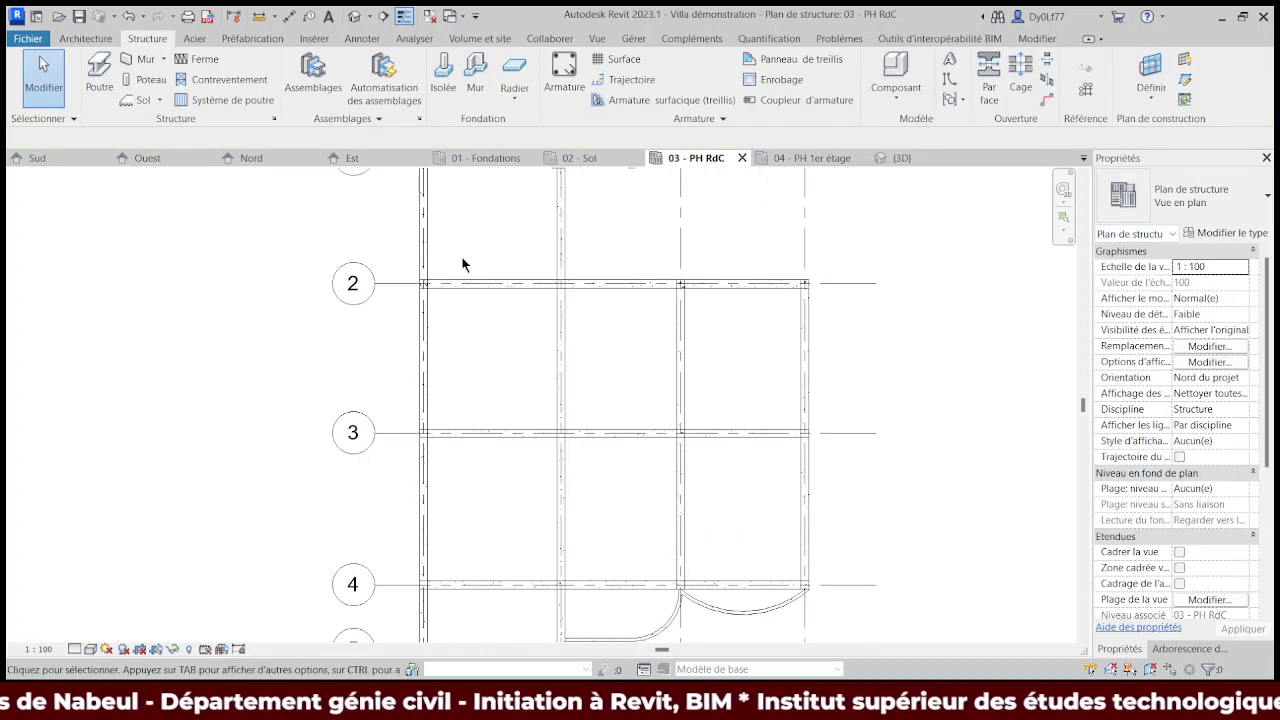
scroll(462, 264, down, 1)
middle_drag(437, 400, 368, 233)
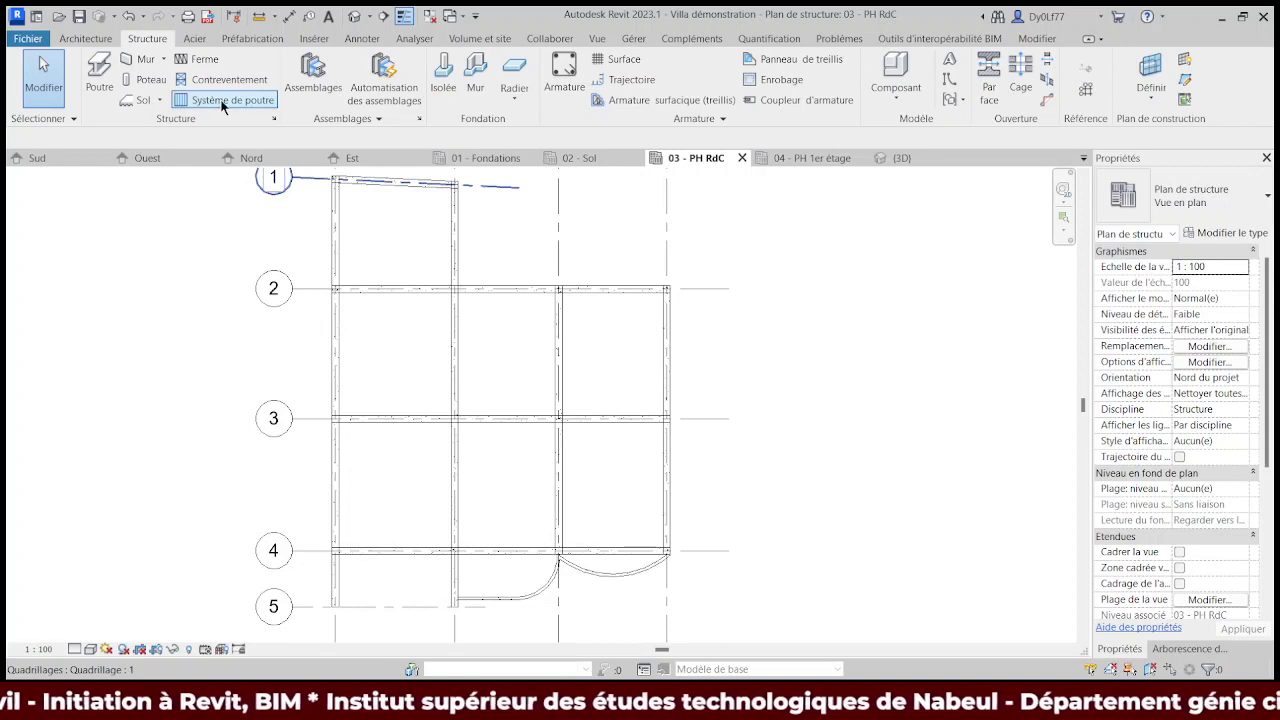
- Start a Nervure 7 x 16 beam system with 0.33 fixed spacing and begin sketching its outline
click(223, 100)
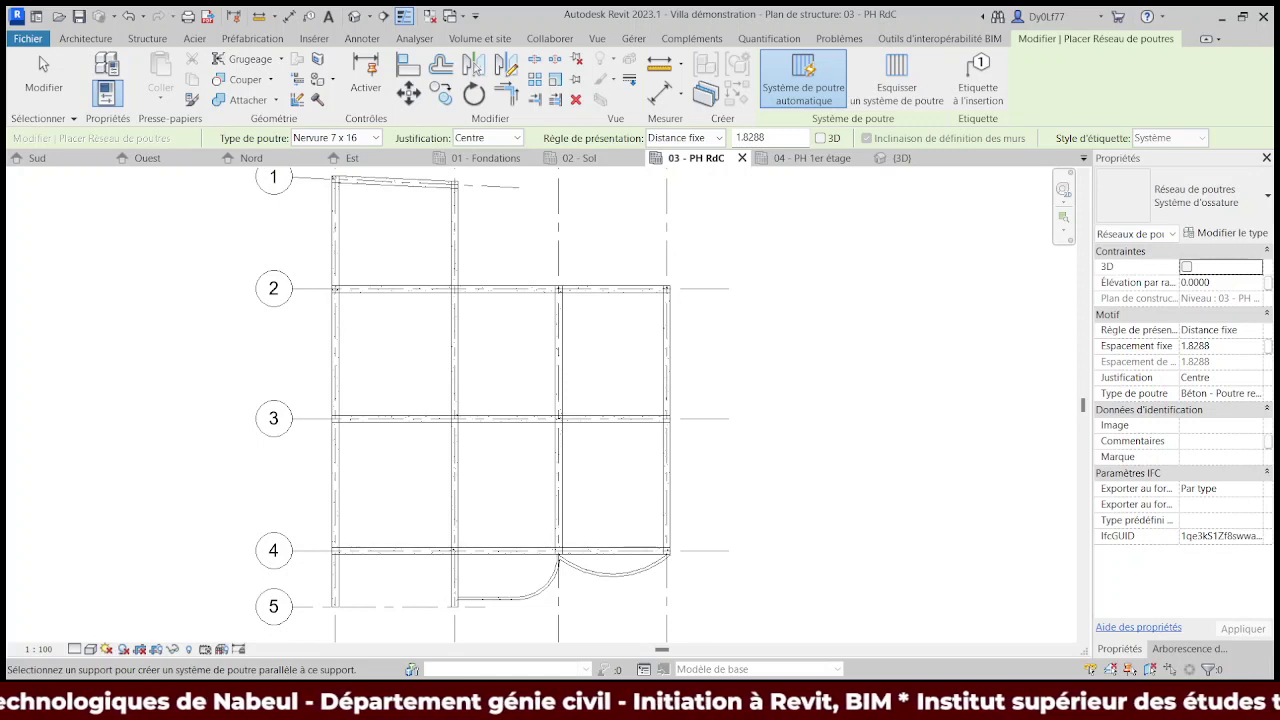
double_click(740, 137)
text(0.3300)
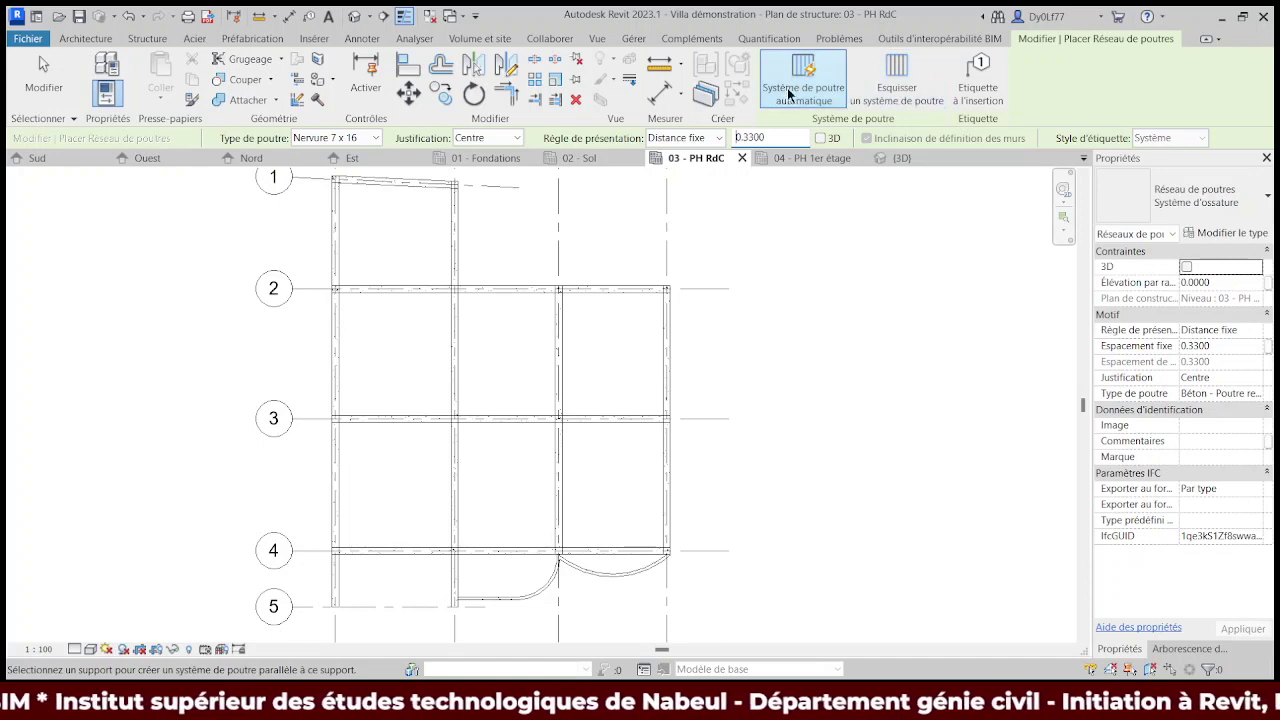
click(892, 95)
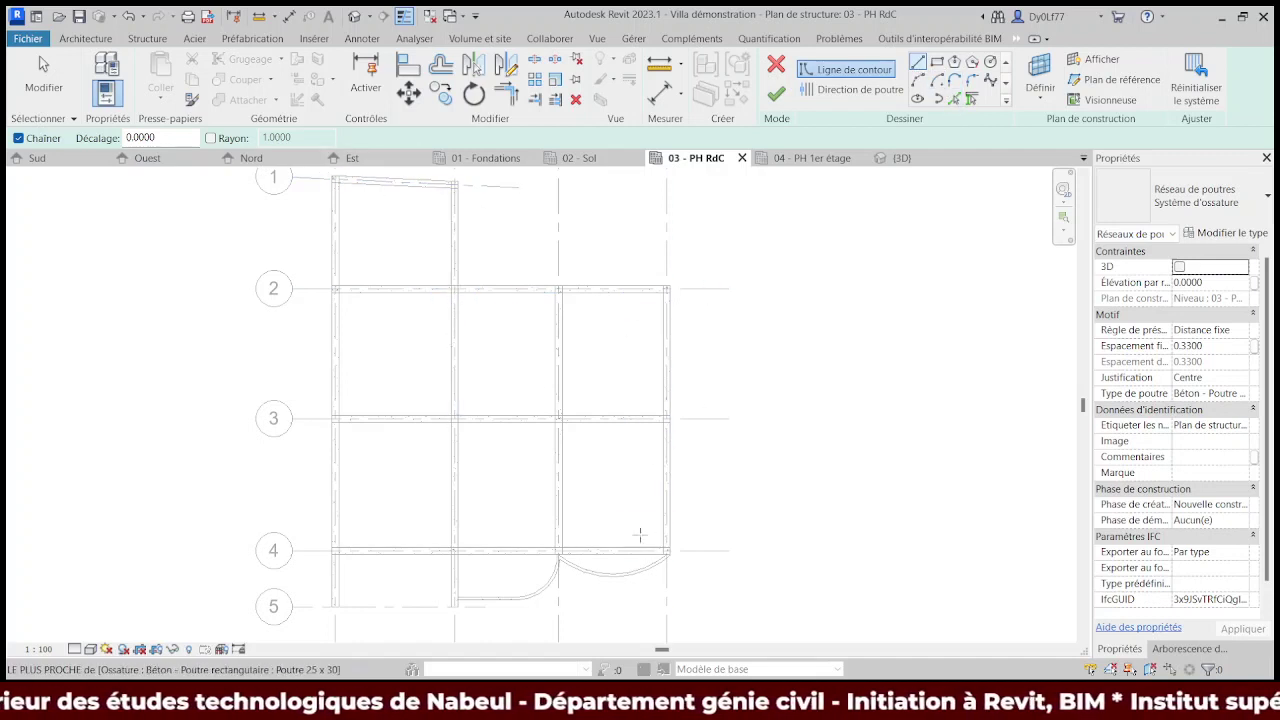
- Pick the beams around the bays between grids 2 and 3 as boundary lines
click(955, 98)
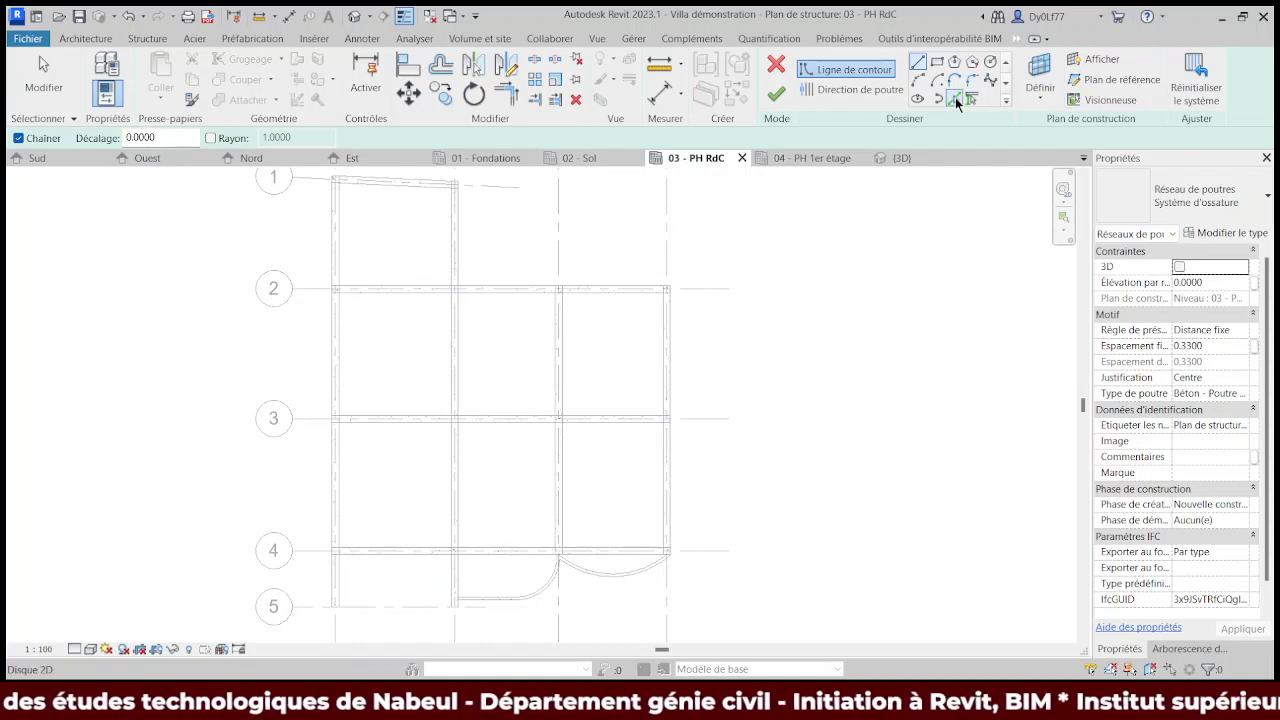
click(330, 366)
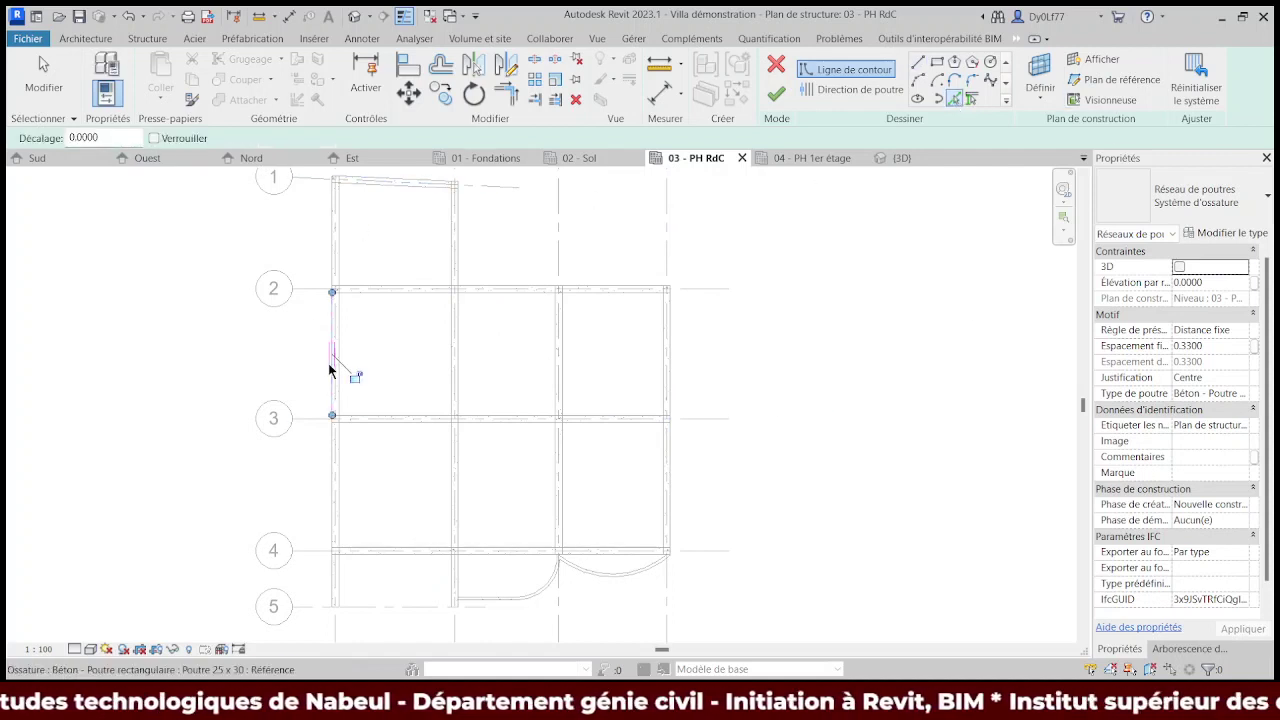
click(397, 187)
click(460, 357)
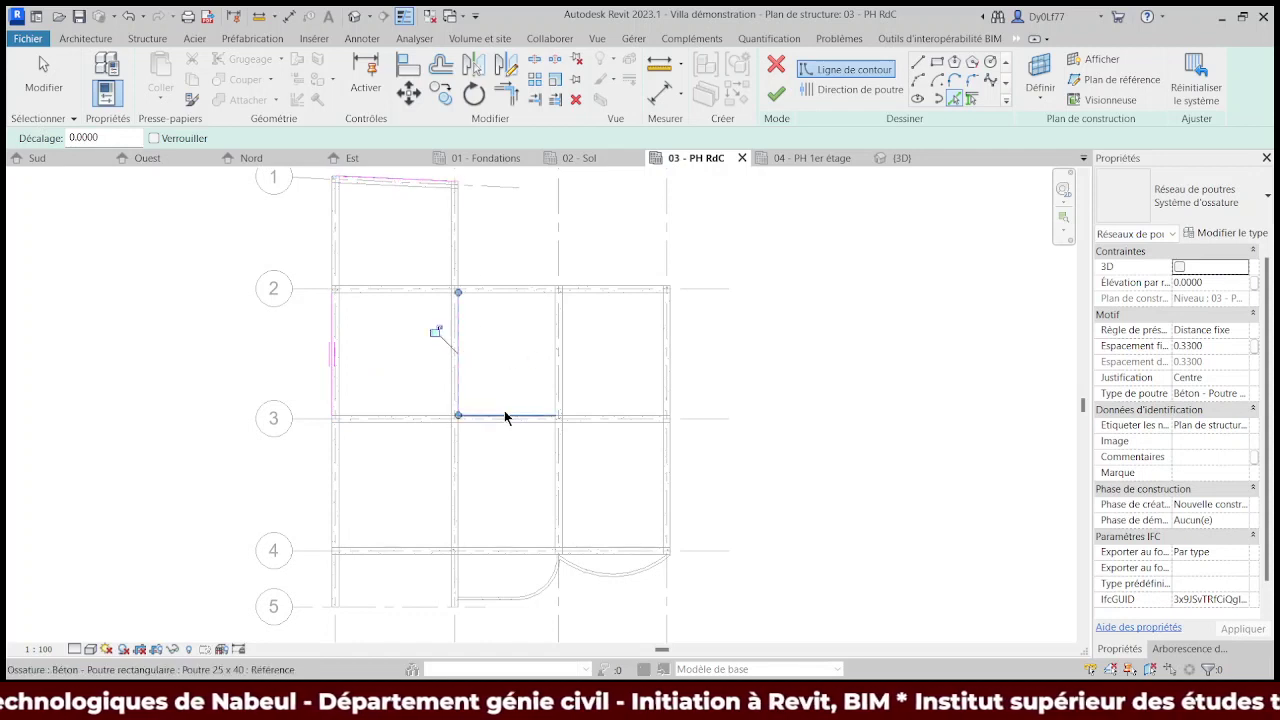
click(505, 417)
click(557, 345)
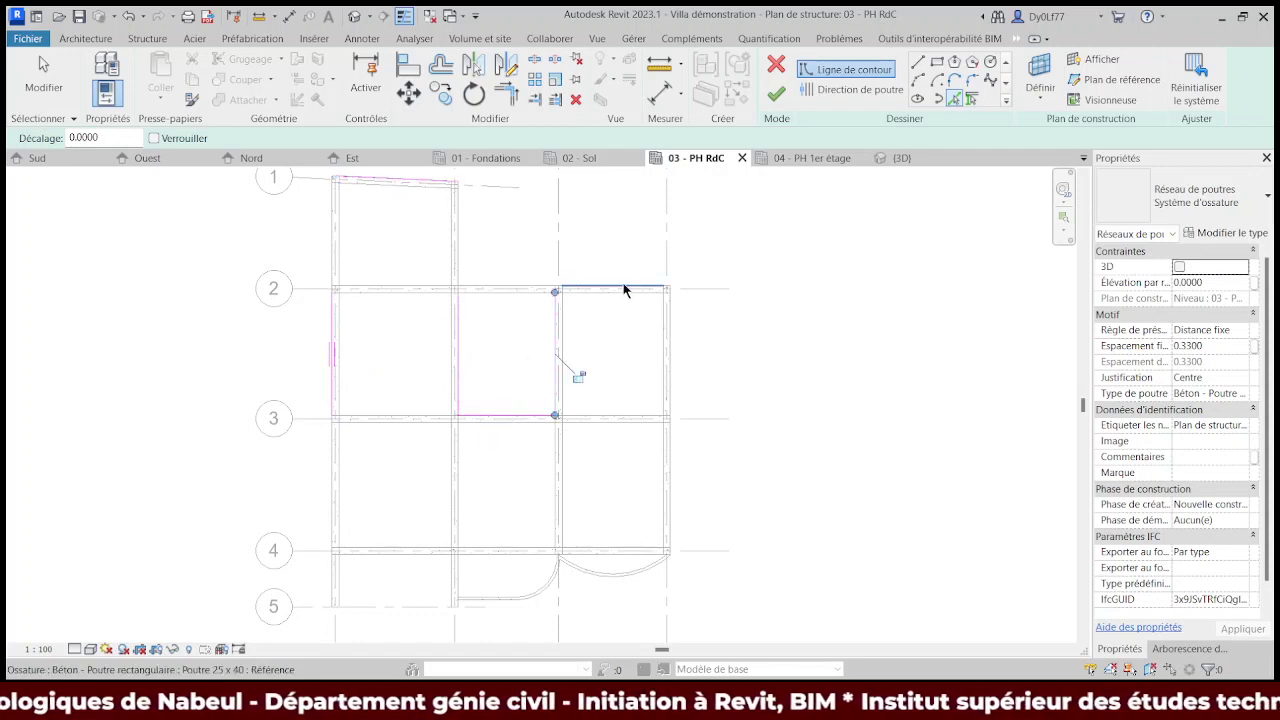
click(615, 289)
click(669, 365)
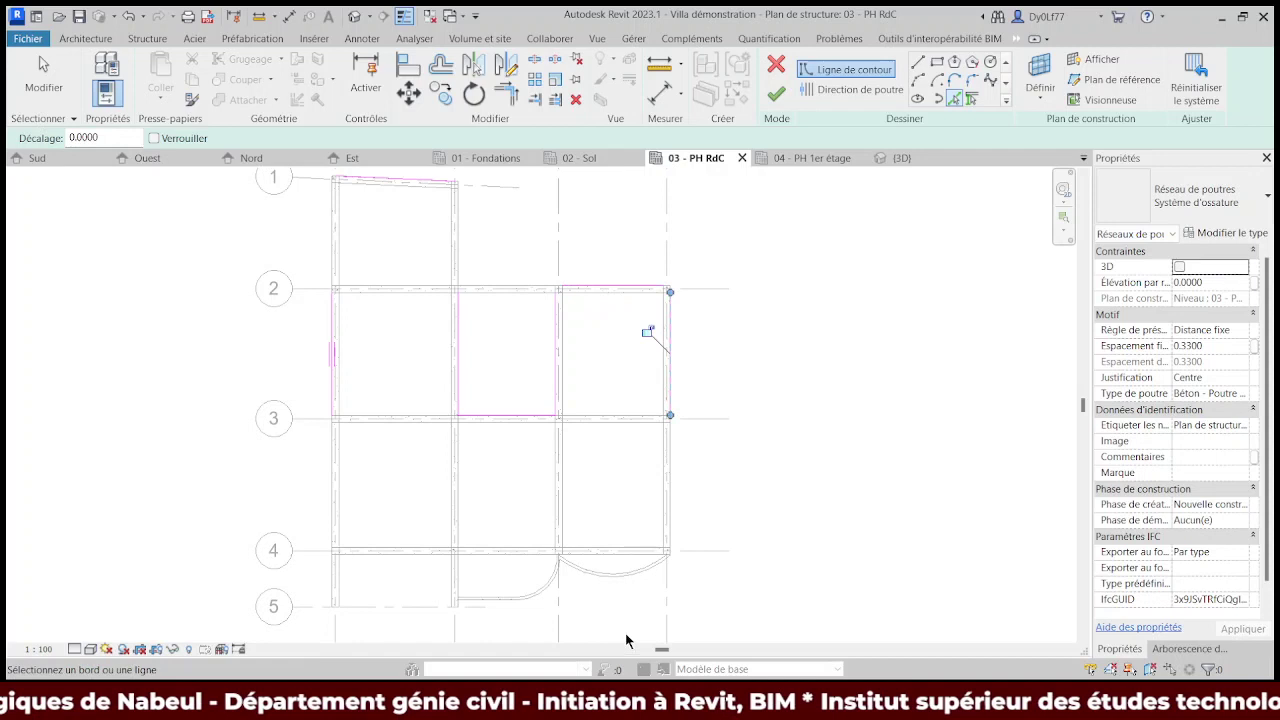
- Add the arc beam and the beams between grids 4 and 5 to the boundary
click(618, 578)
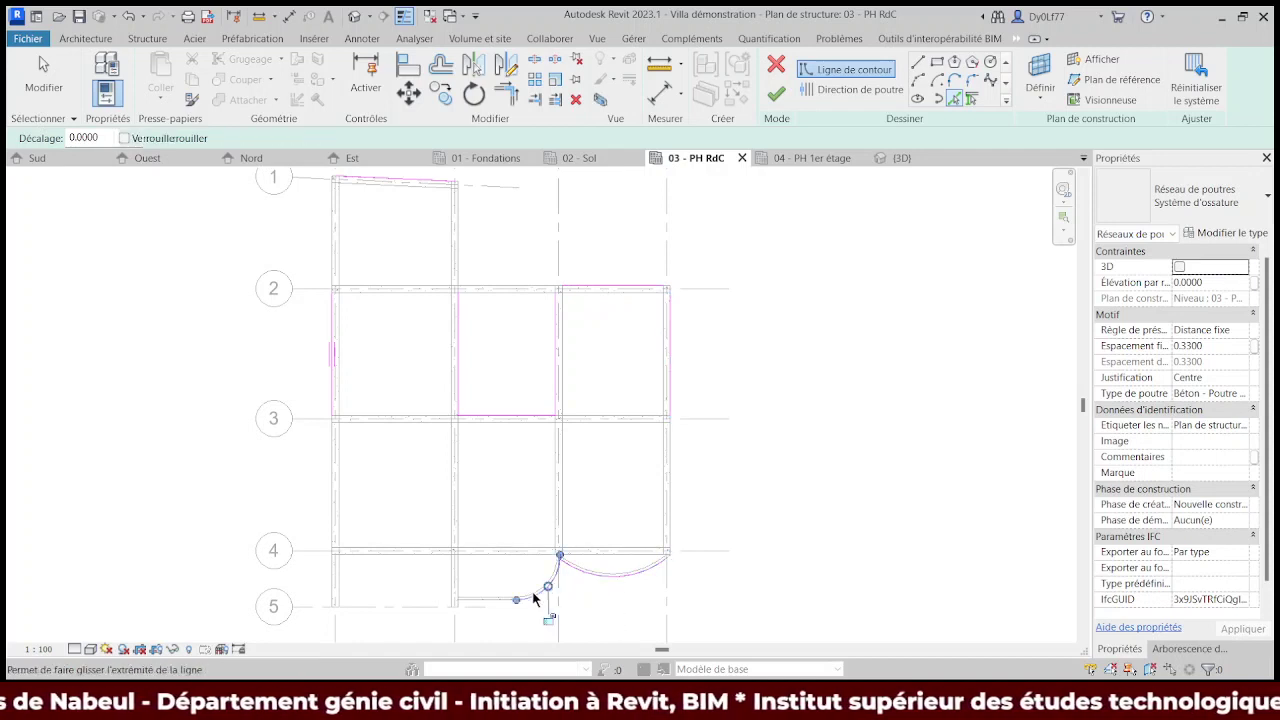
click(490, 598)
click(449, 577)
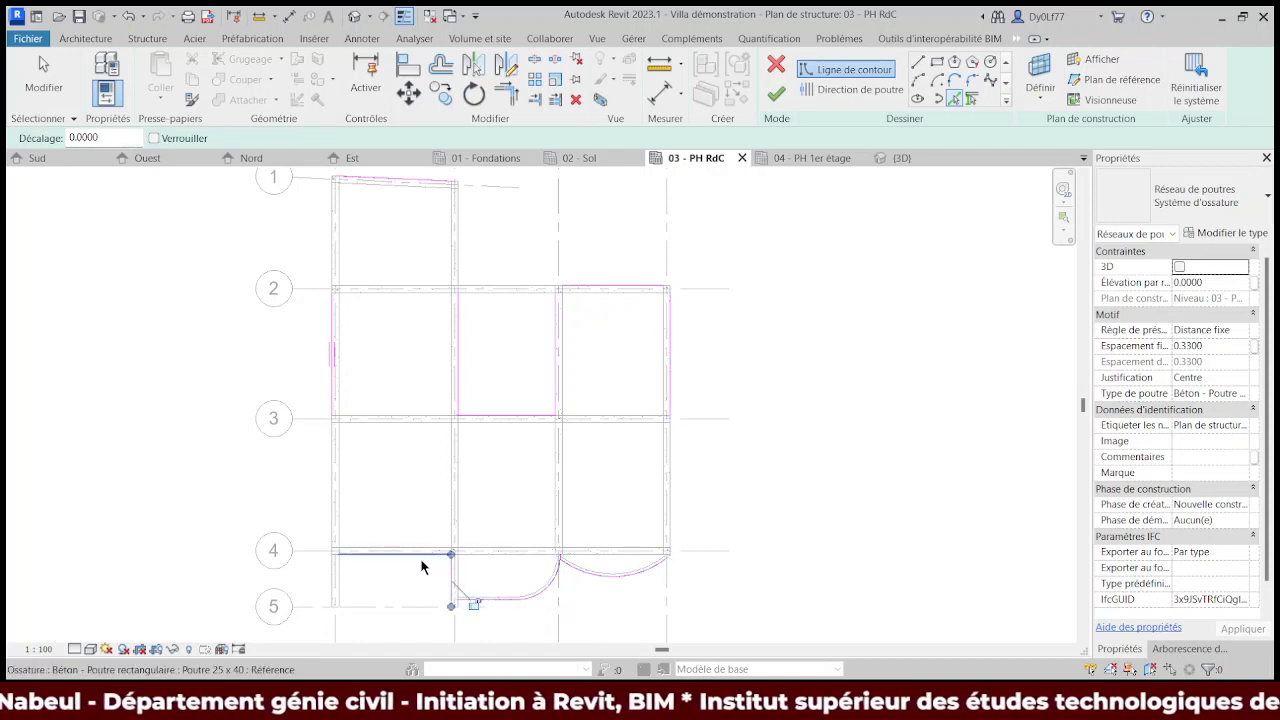
click(420, 556)
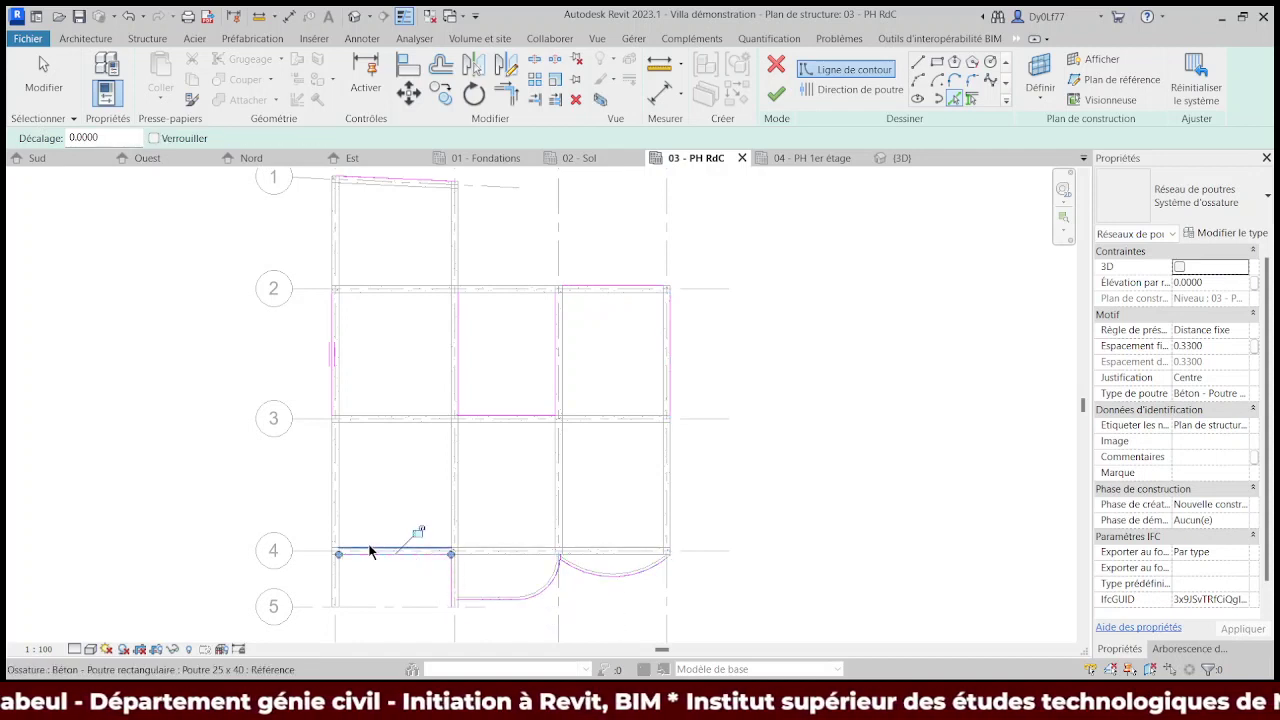
- Trim the middle bay's bottom boundary lines into a clean corner with Trim/Extend to Corner
click(507, 92)
middle_drag(351, 214, 330, 313)
scroll(333, 318, up, 1)
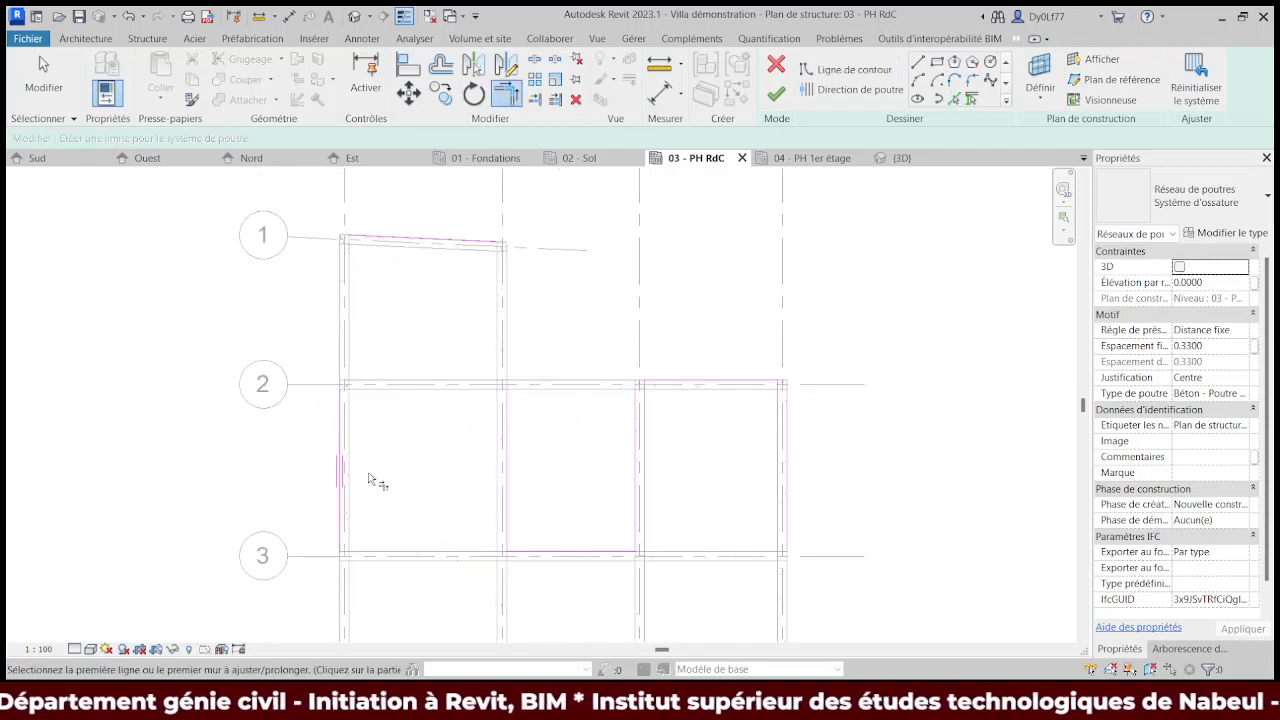
scroll(335, 400, up, 2)
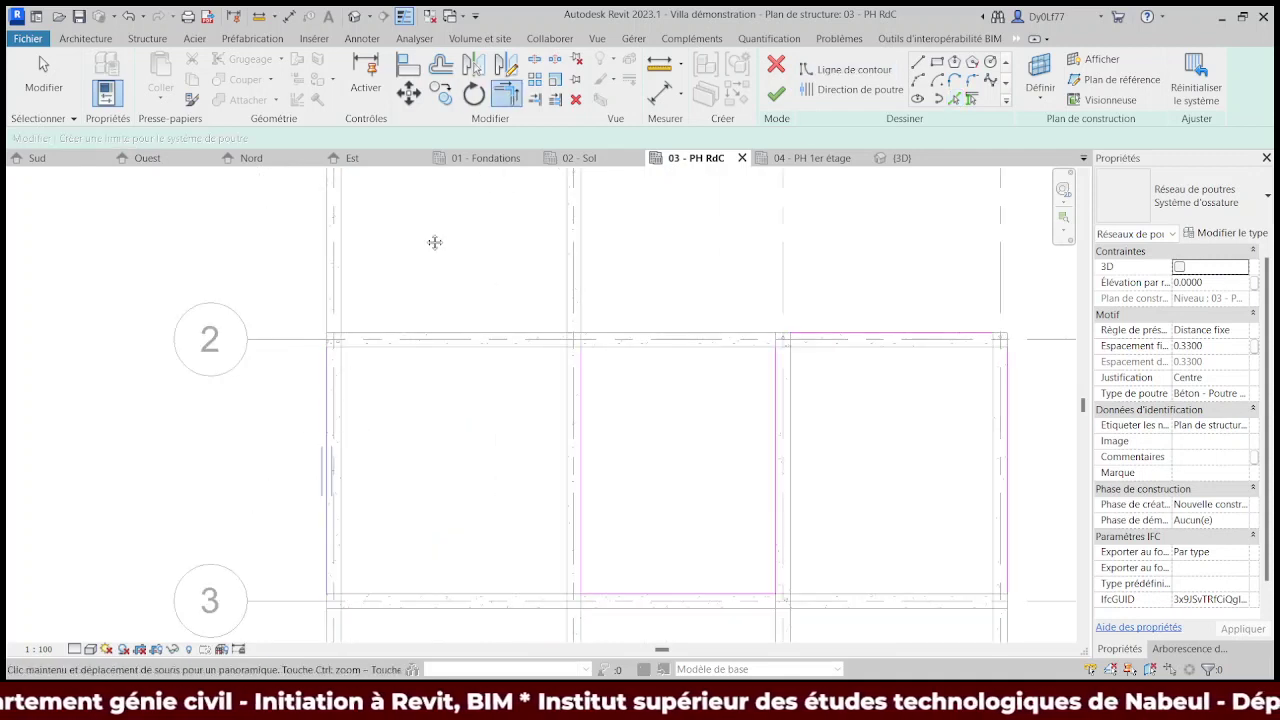
middle_drag(434, 243, 364, 421)
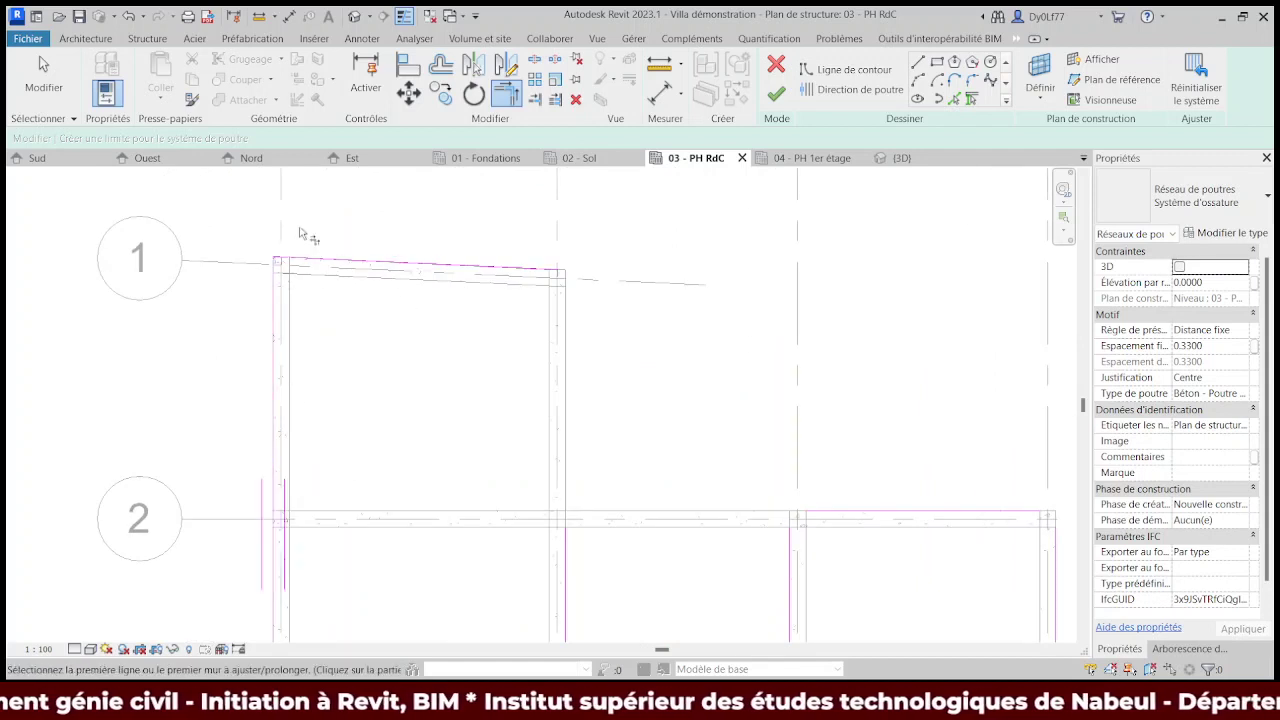
middle_drag(474, 349, 371, 211)
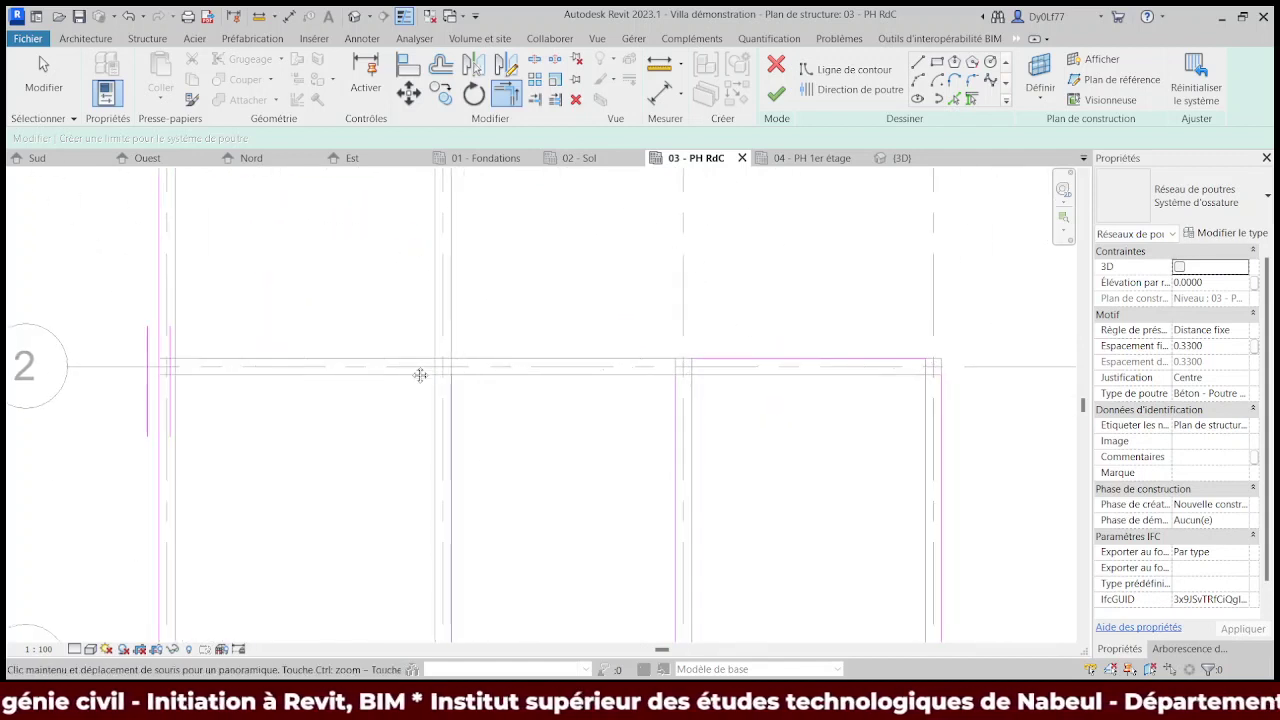
middle_drag(420, 371, 405, 481)
middle_drag(495, 470, 451, 255)
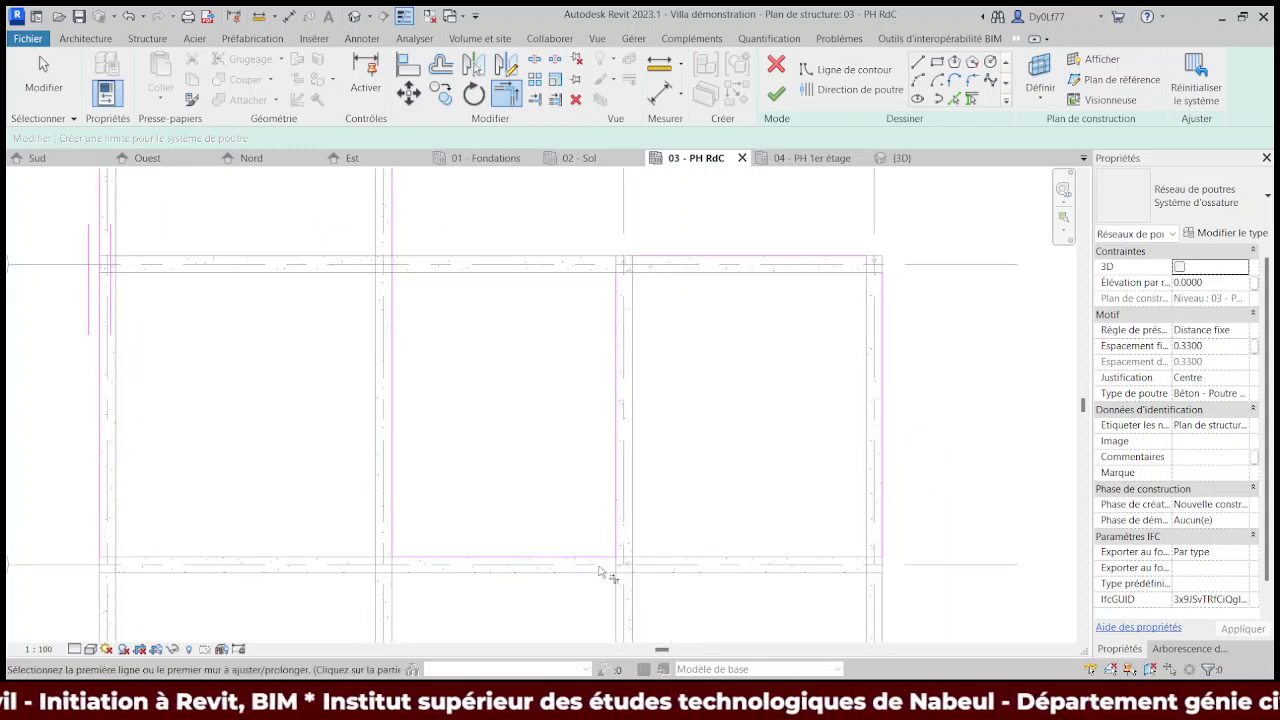
click(601, 558)
click(616, 545)
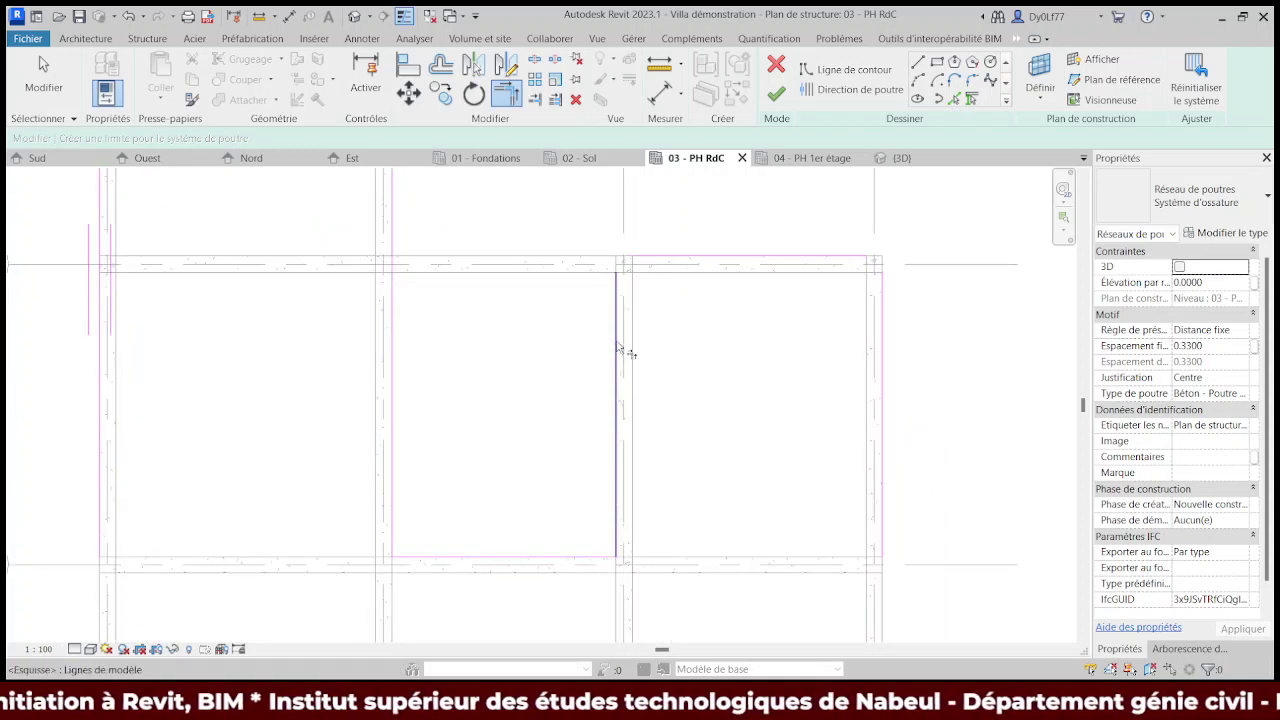
- Join the right curved arc to the straight boundary line near grids 4–5
middle_drag(723, 366, 573, 297)
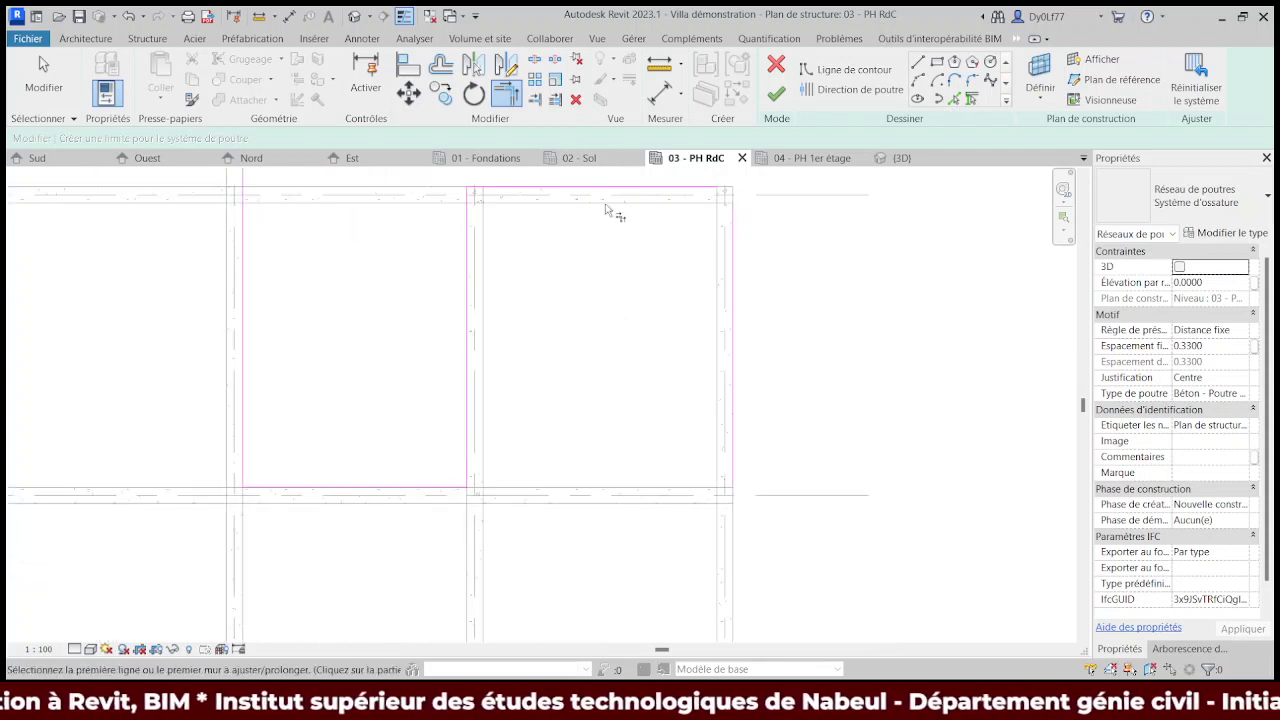
middle_drag(790, 515, 764, 242)
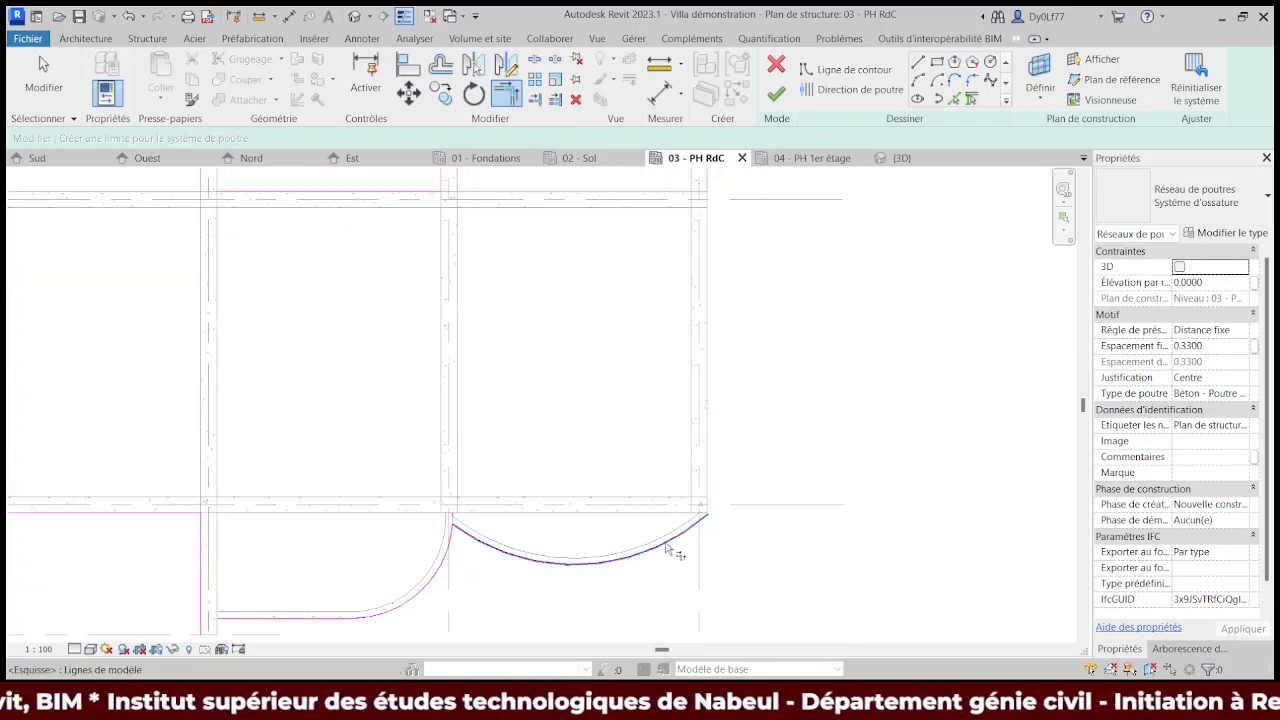
click(488, 550)
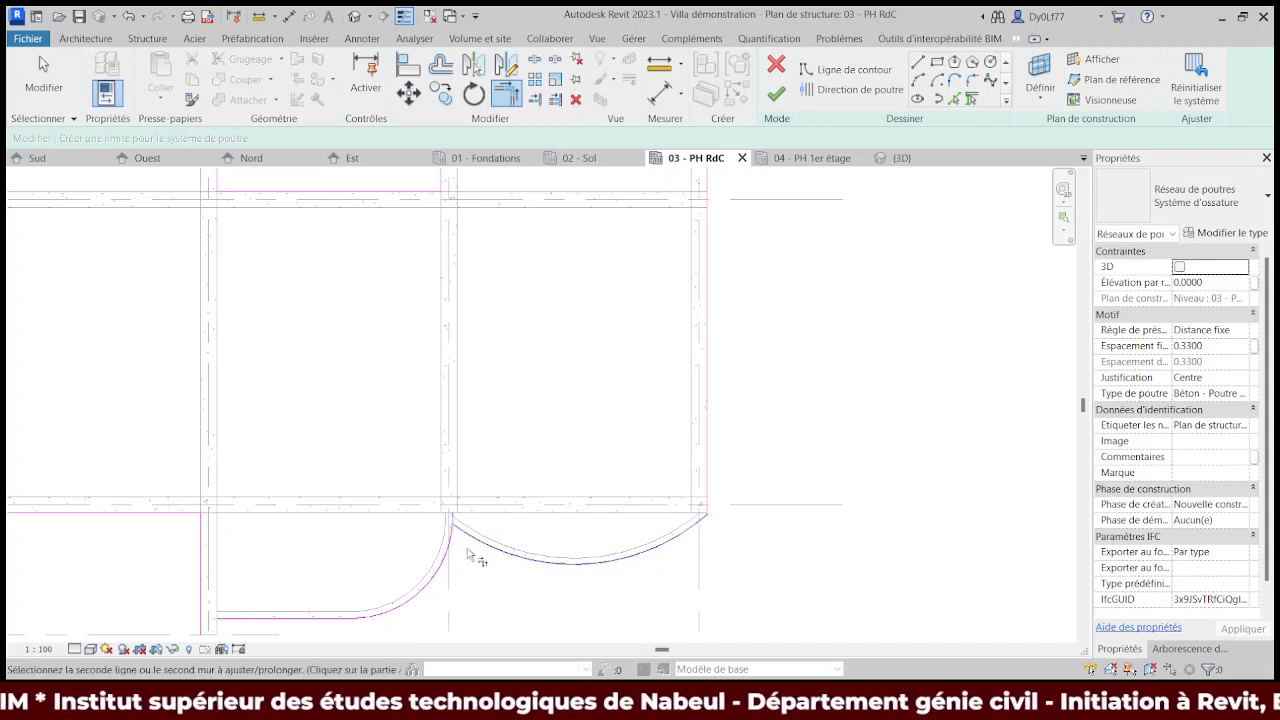
middle_drag(452, 566, 737, 391)
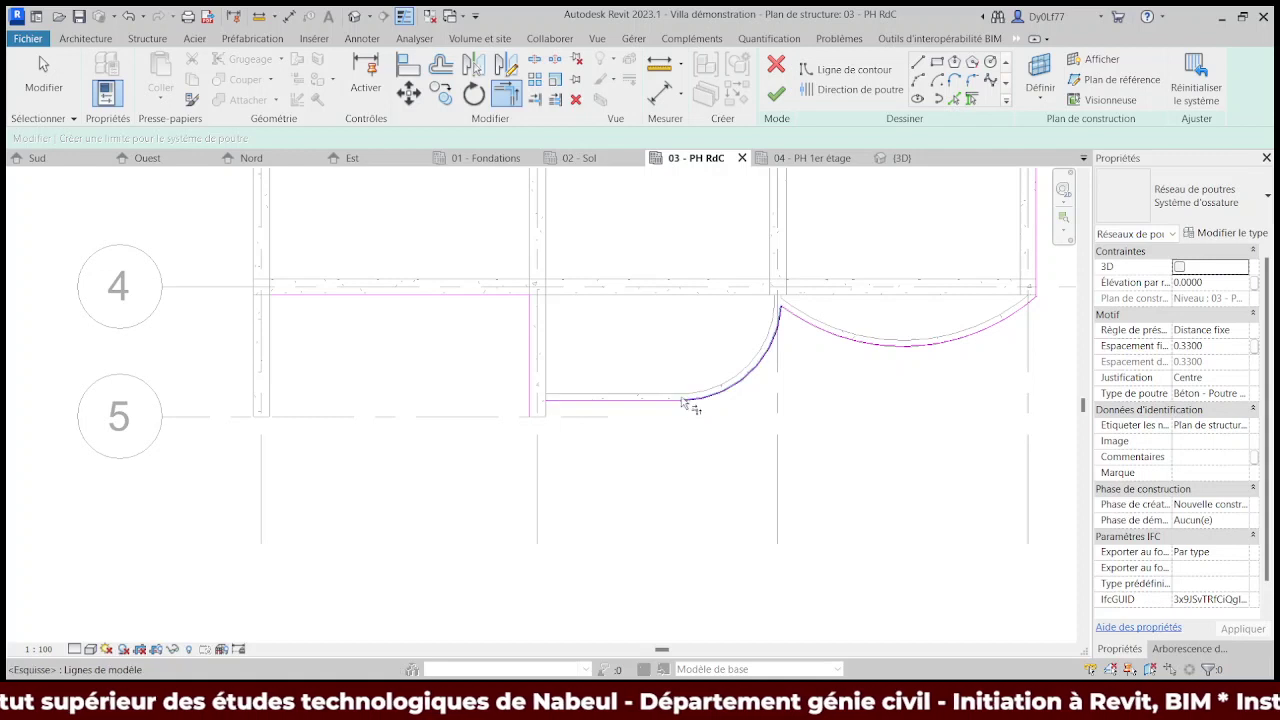
click(655, 402)
- Trim the vertical sketch line near grid 3, then switch to Beam Direction
middle_drag(538, 371, 500, 434)
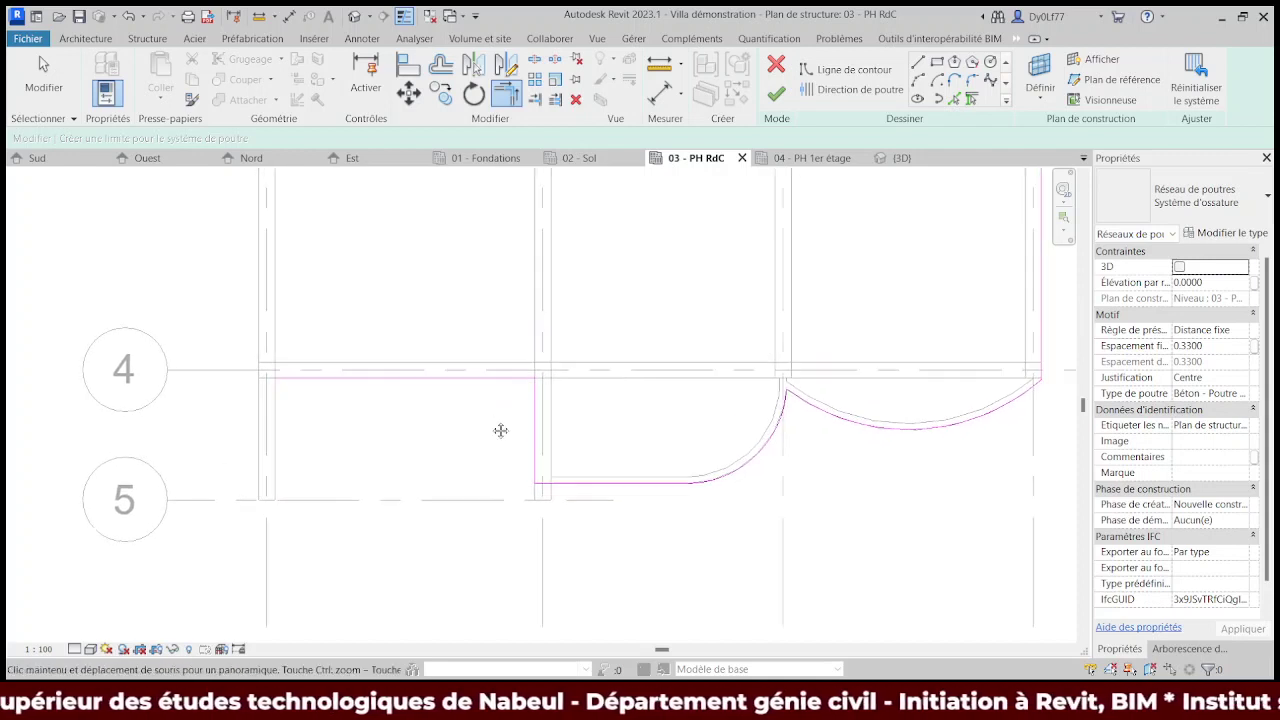
middle_drag(357, 286, 358, 577)
scroll(329, 423, down, 1)
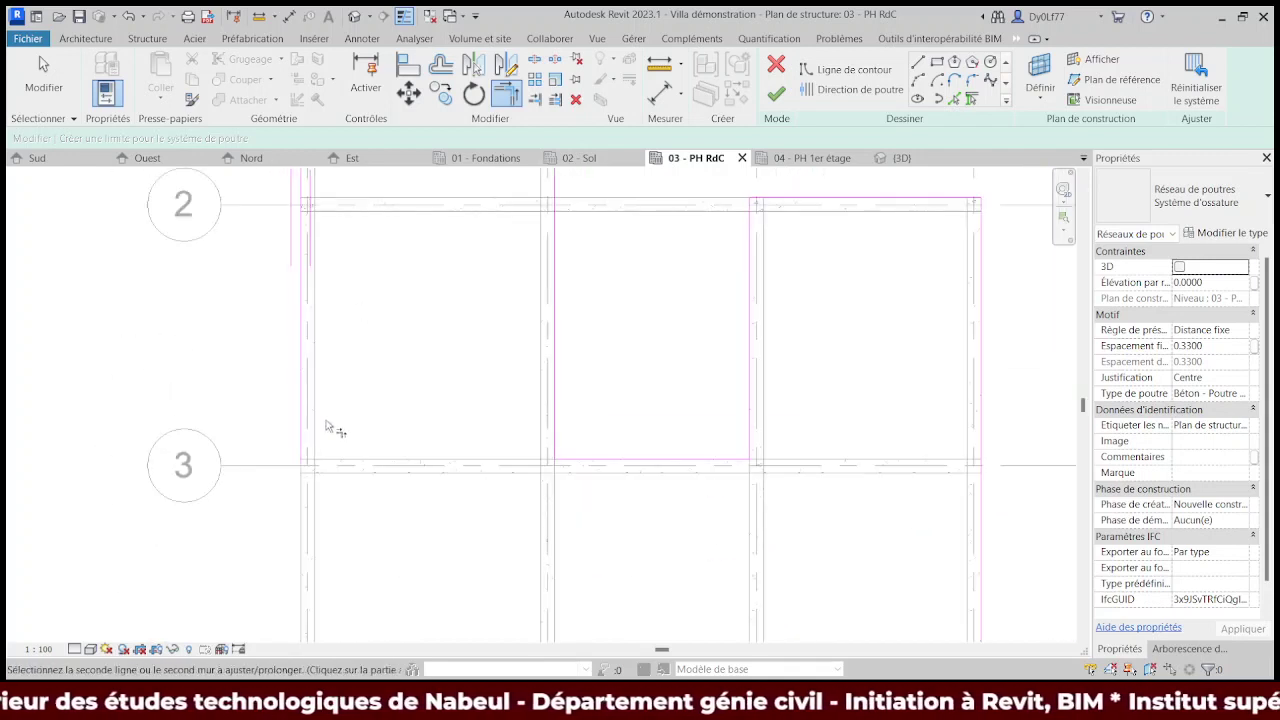
click(310, 410)
scroll(357, 449, down, 1)
middle_drag(357, 449, 348, 226)
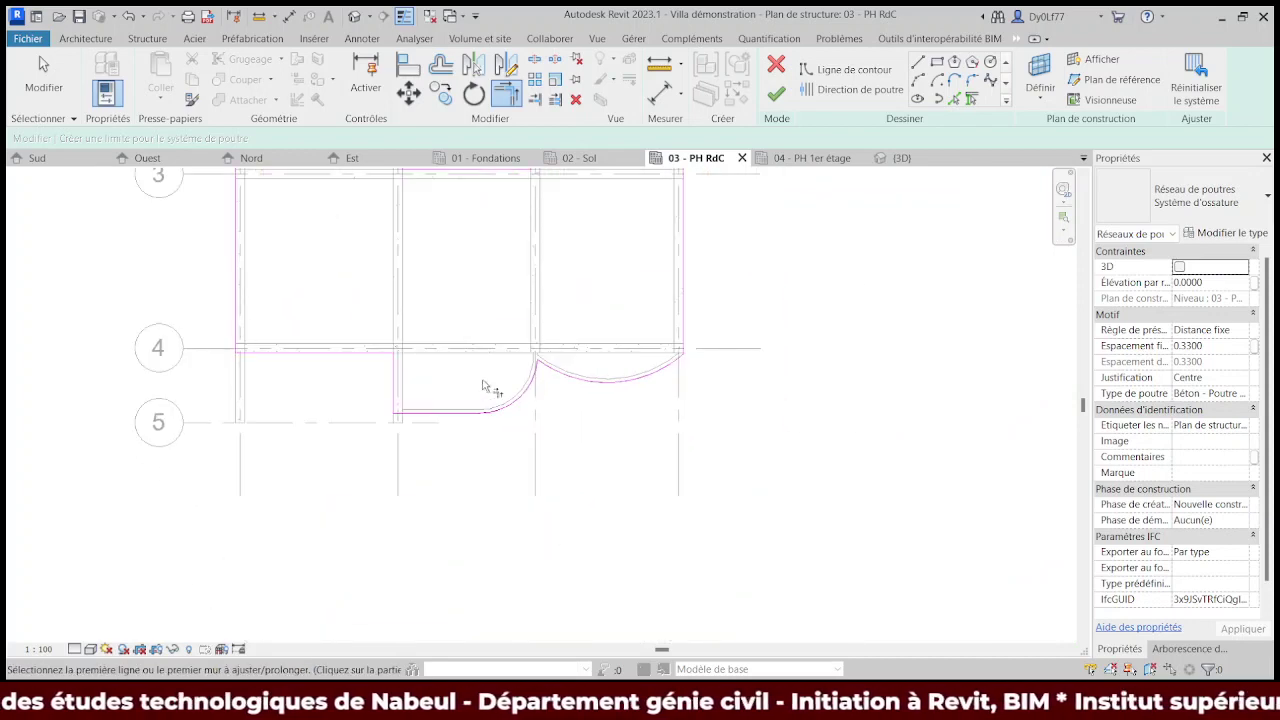
mouse_move(571, 189)
middle_down()
mouse_move(571, 400)
mouse_move(632, 503)
middle_up()
scroll(571, 400, down, 1)
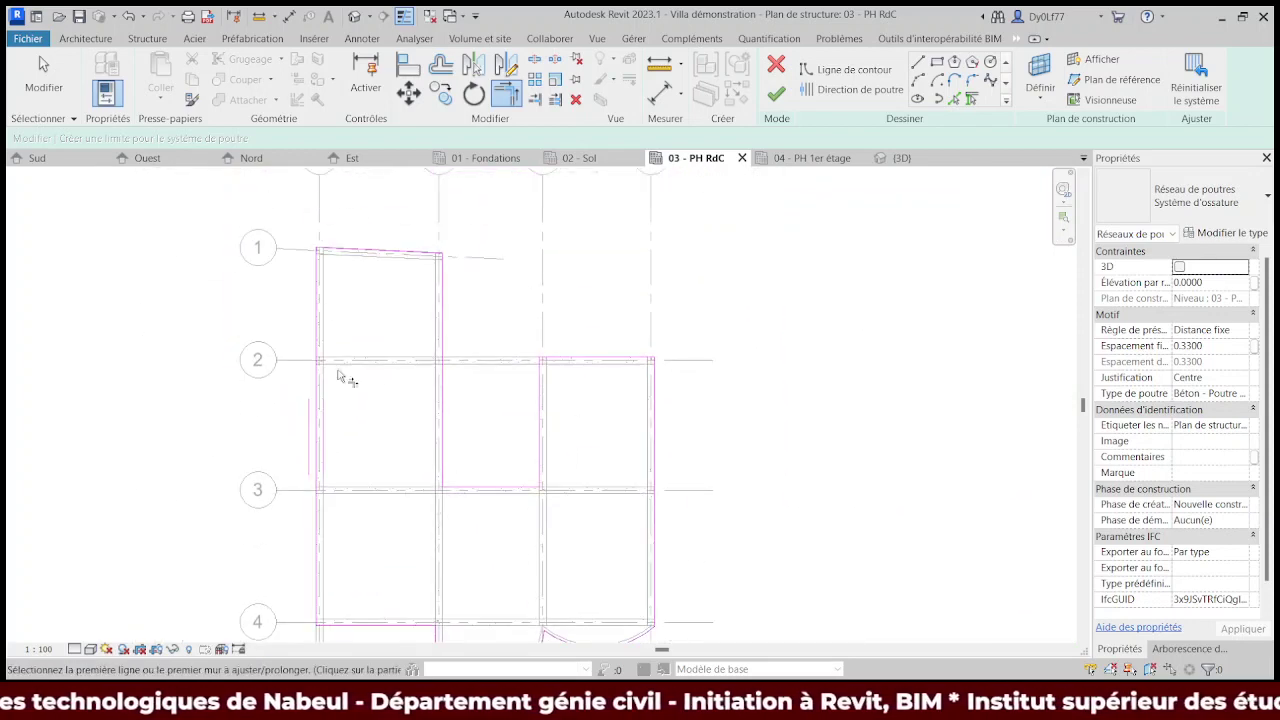
click(855, 89)
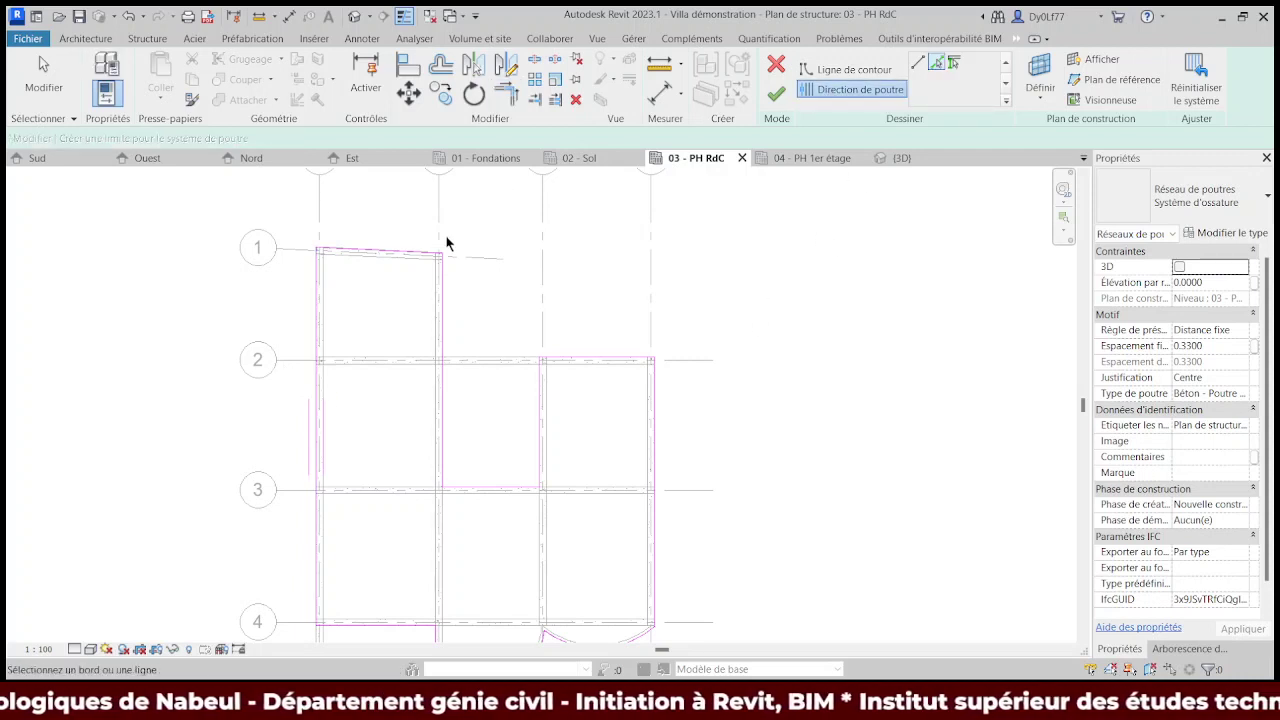
- Set the joist span along the left sketch edge and finish, creating the Nervure 7 x 16 joist systems
click(390, 251)
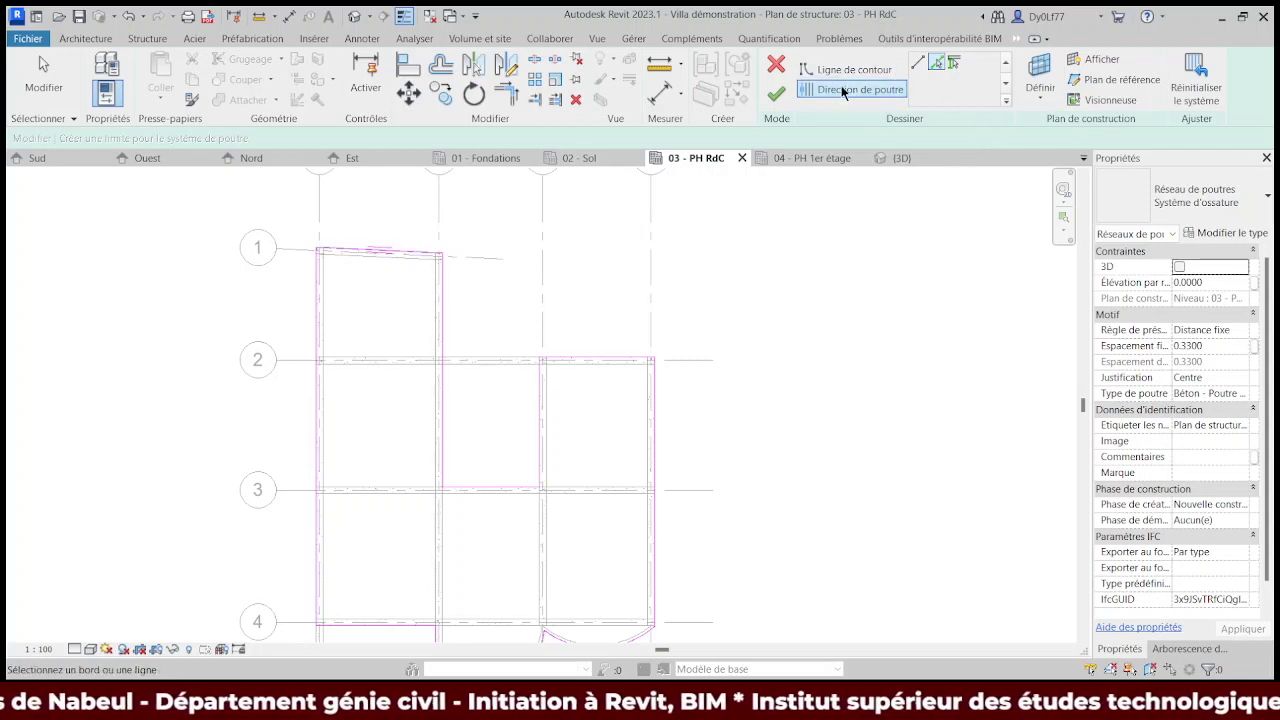
click(309, 462)
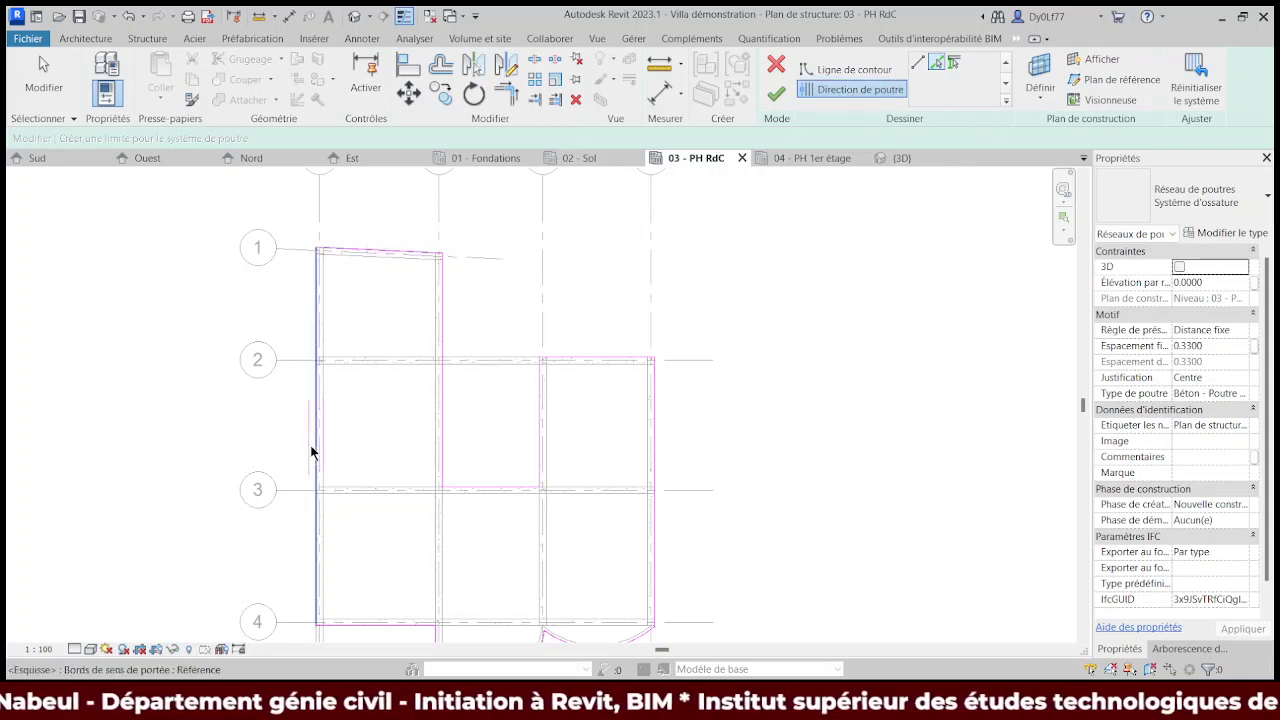
middle_drag(823, 490, 740, 349)
scroll(754, 417, down, 1)
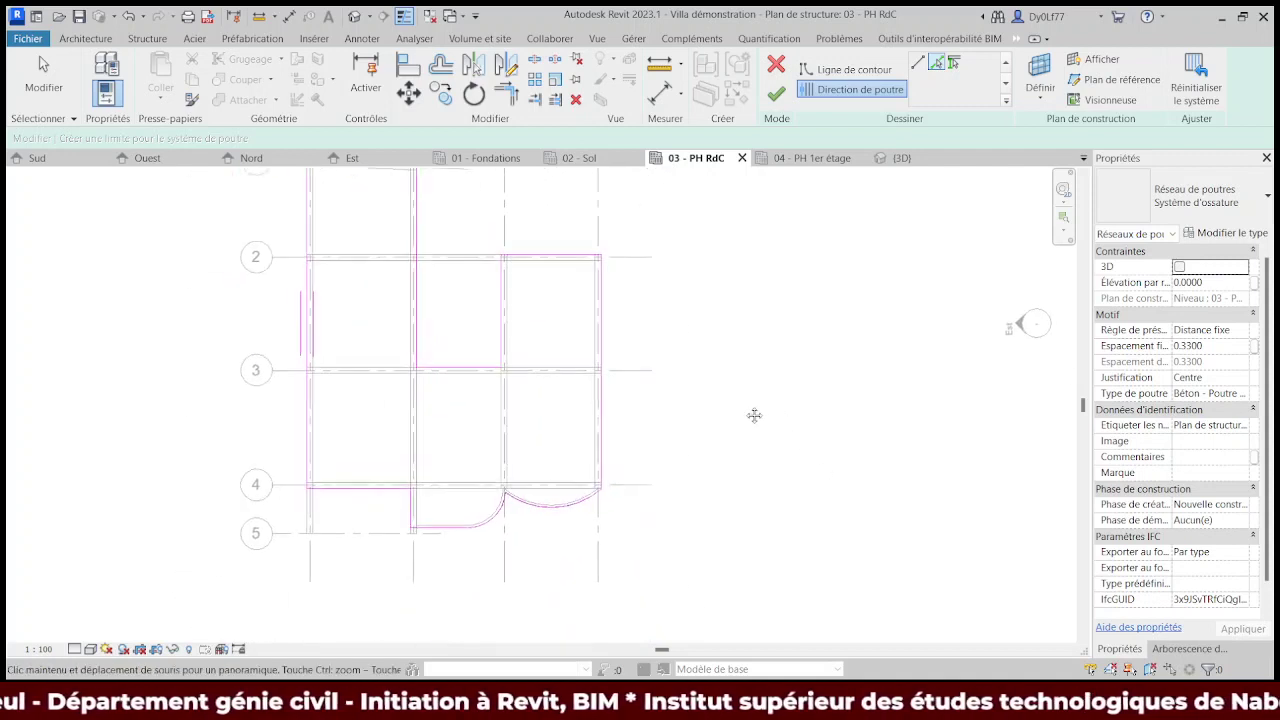
click(775, 94)
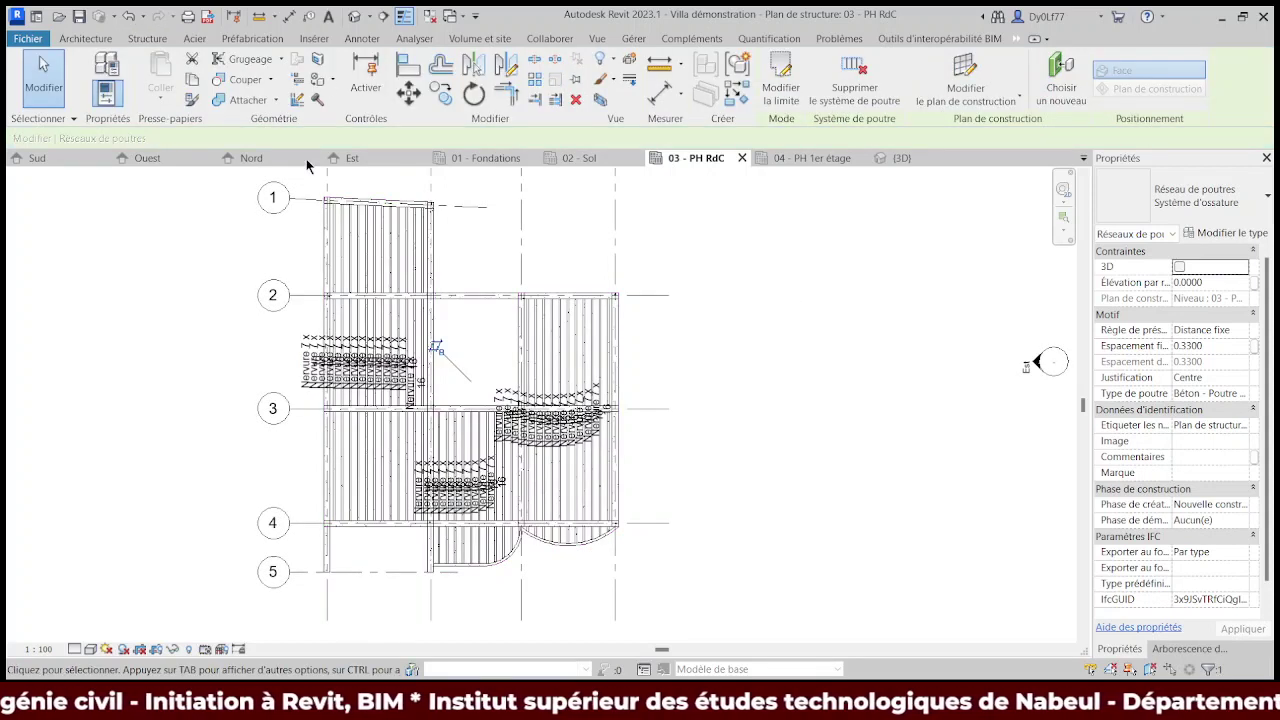
click(895, 158)
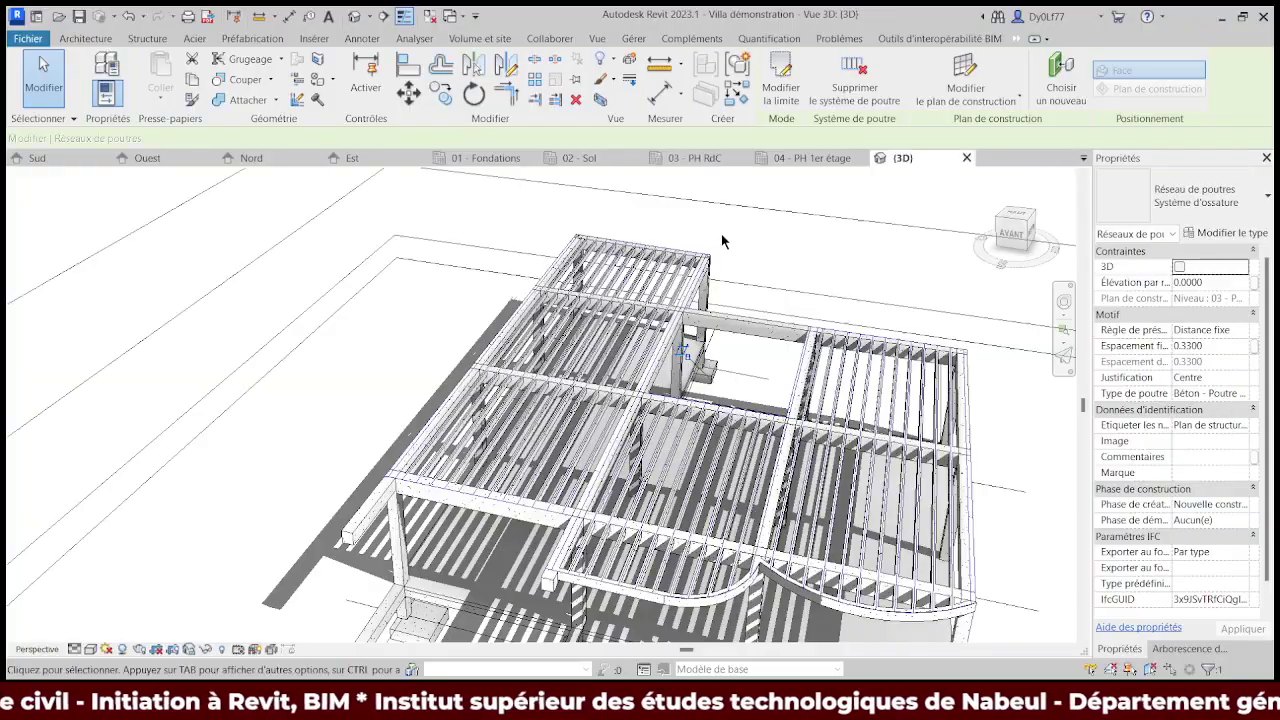
click(786, 378)
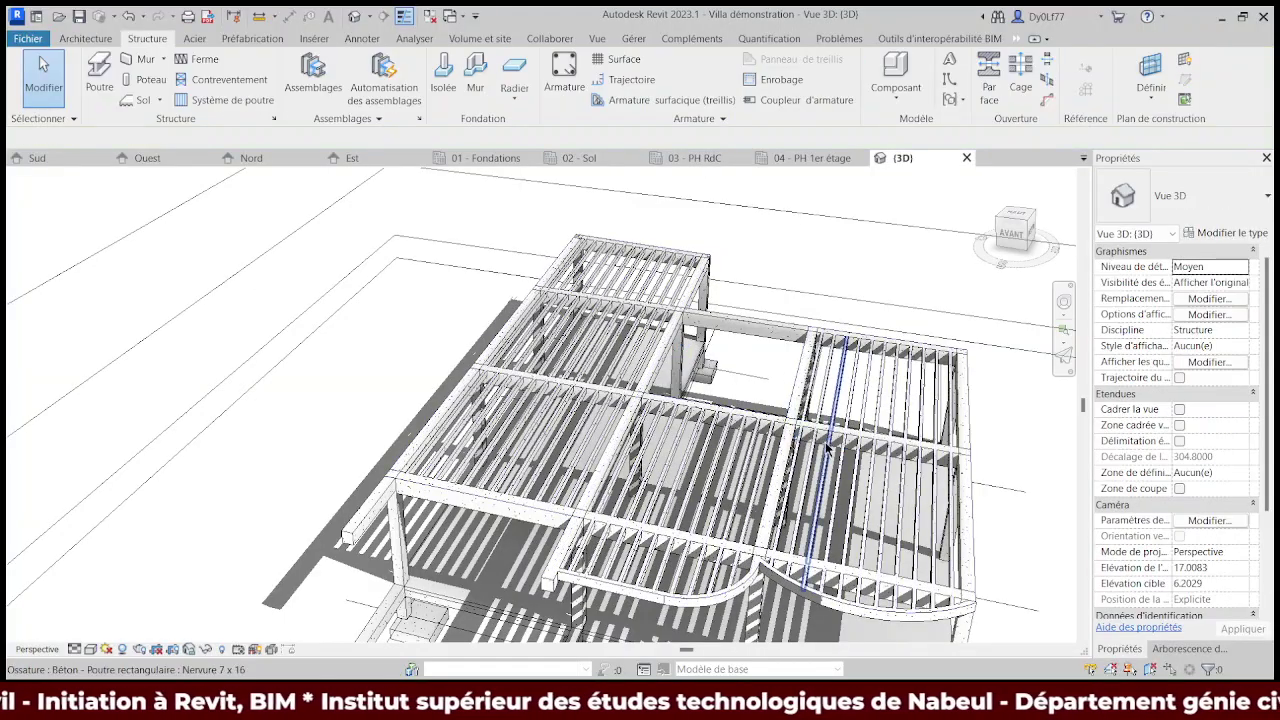
scroll(760, 300, up, 2)
scroll(556, 362, up, 2)
scroll(556, 362, up, 3)
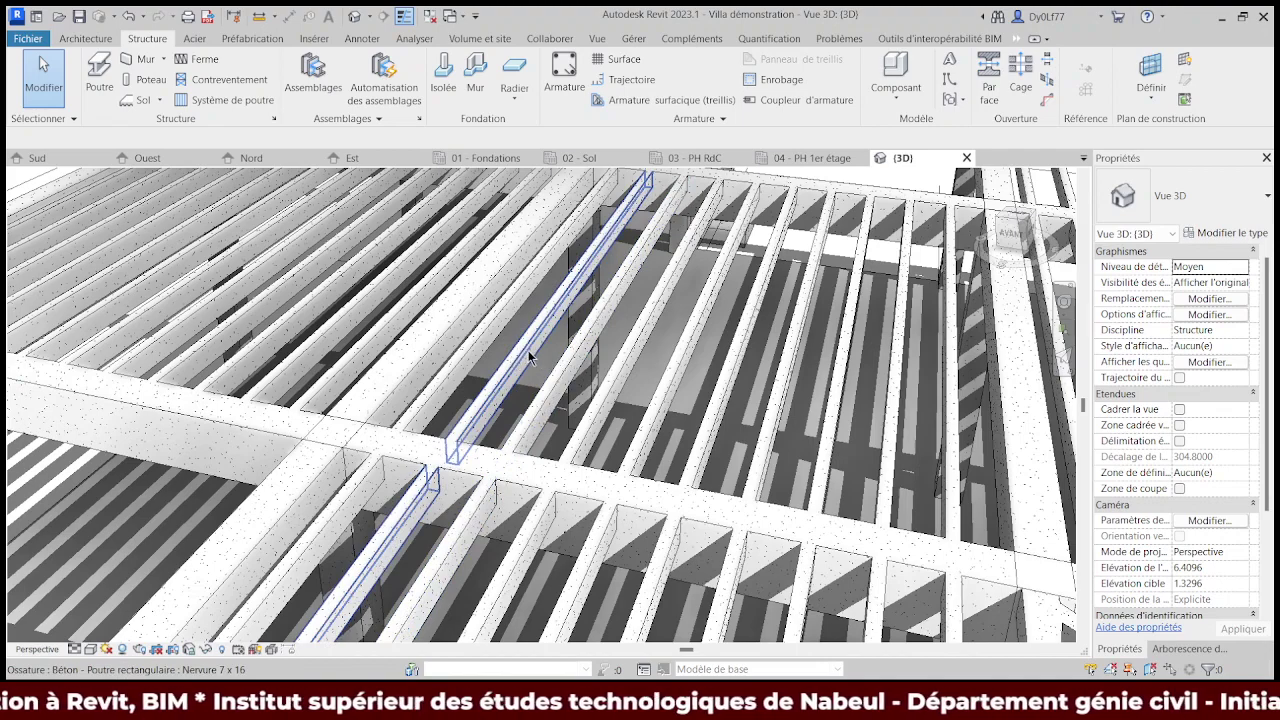
scroll(532, 358, up, 2)
scroll(570, 364, up, 1)
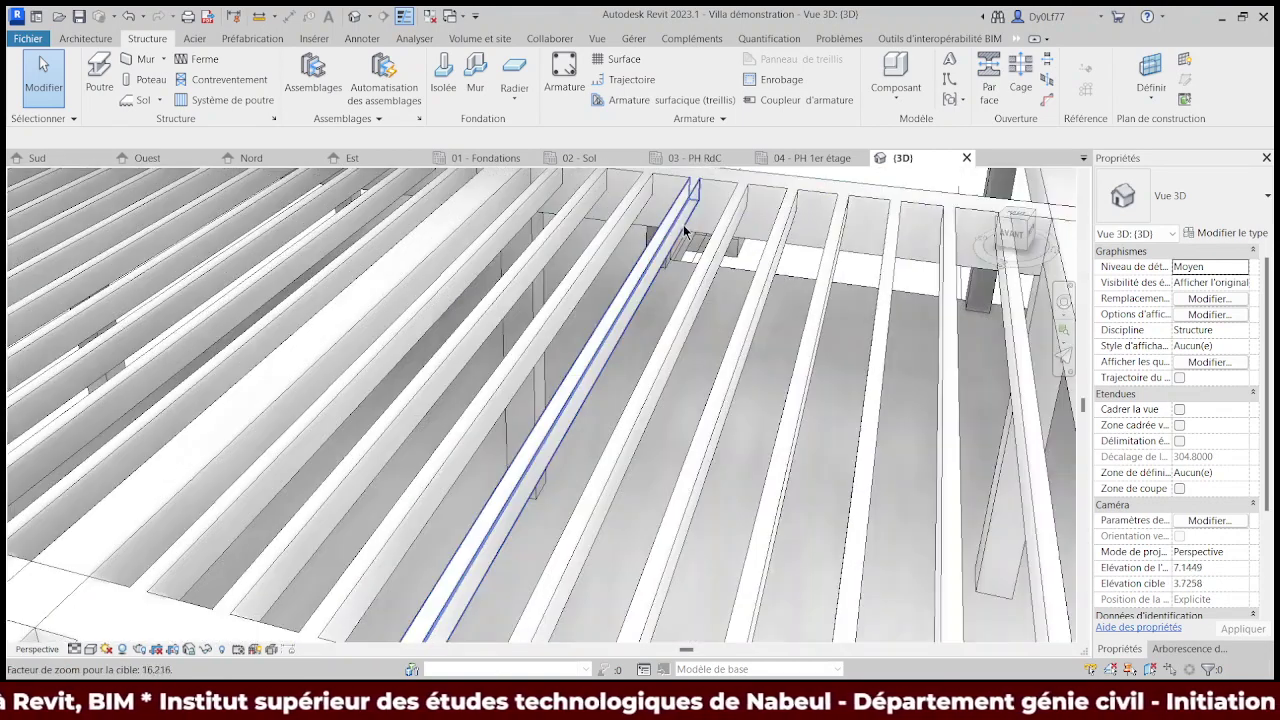
scroll(605, 370, up, 1)
scroll(643, 376, up, 1)
scroll(640, 378, up, 2)
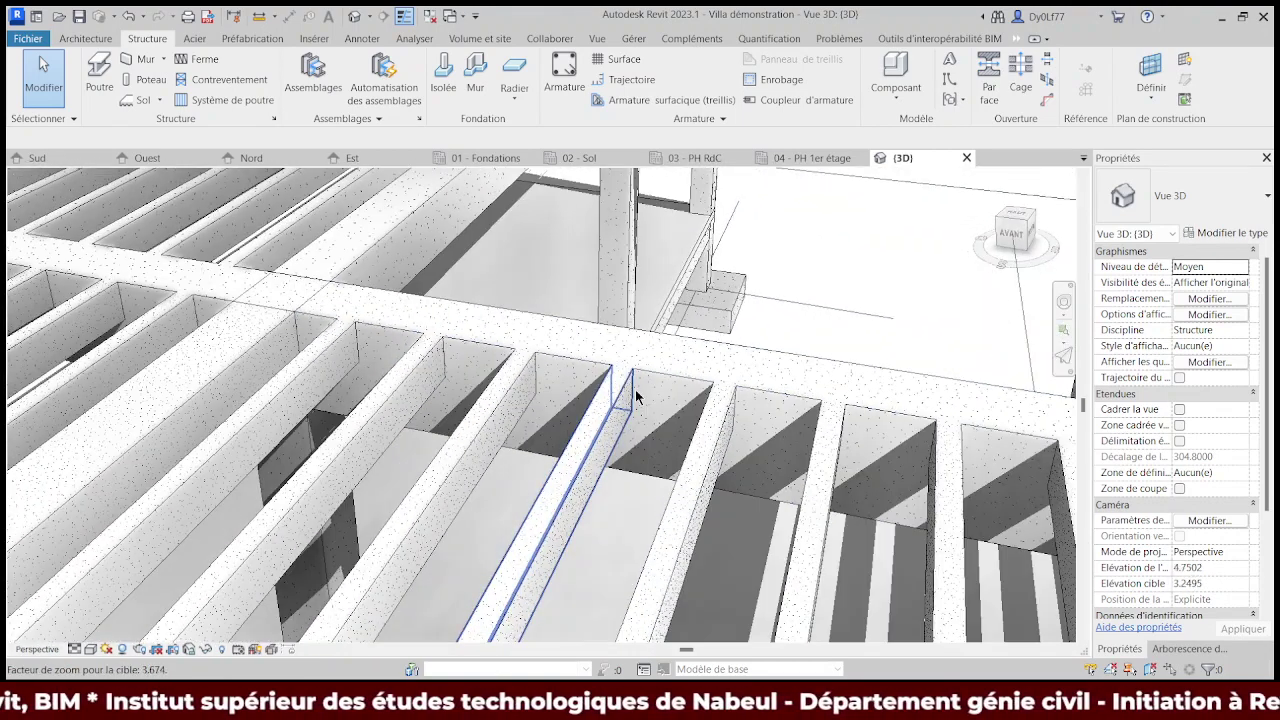
scroll(646, 401, up, 2)
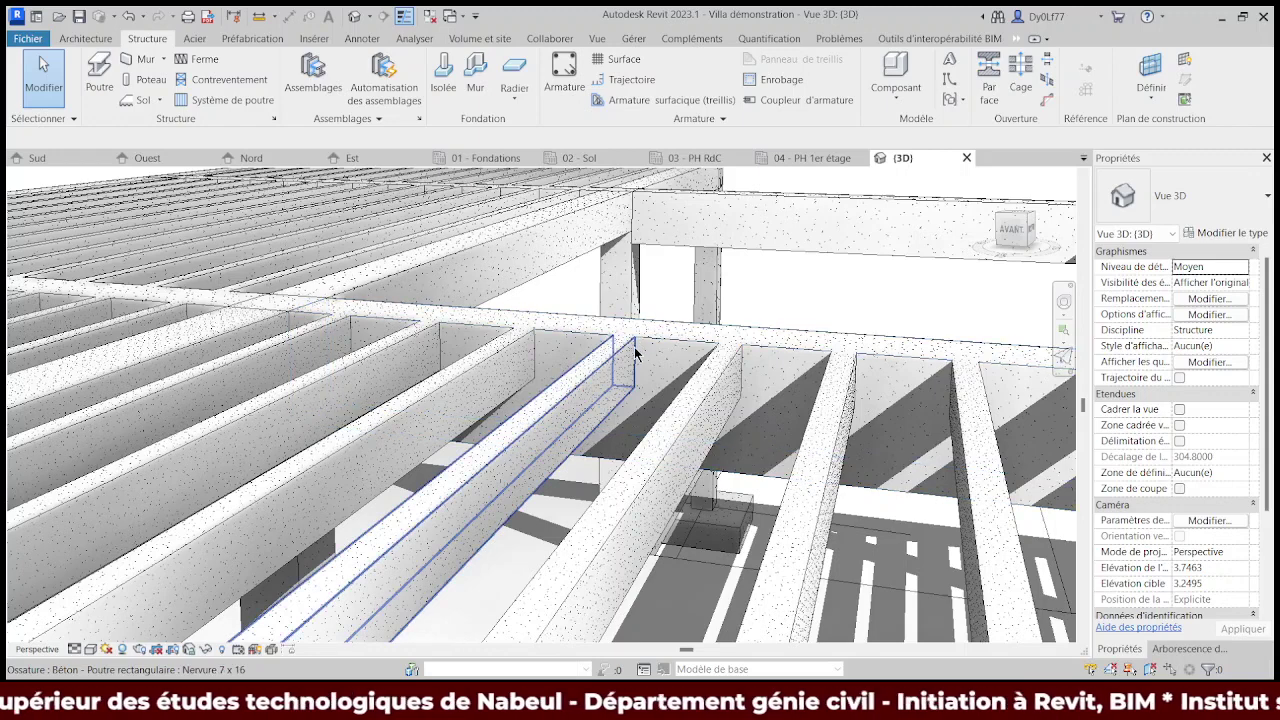
scroll(633, 354, down, 1)
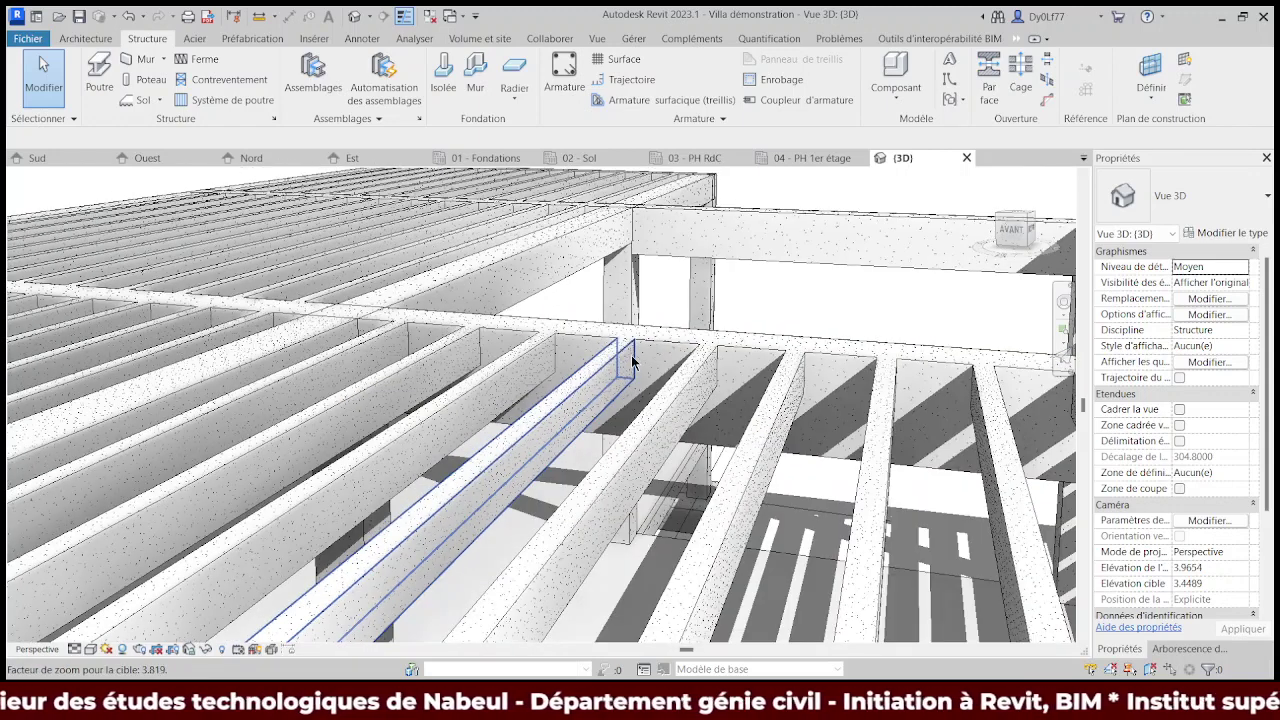
scroll(668, 362, down, 1)
scroll(669, 364, down, 1)
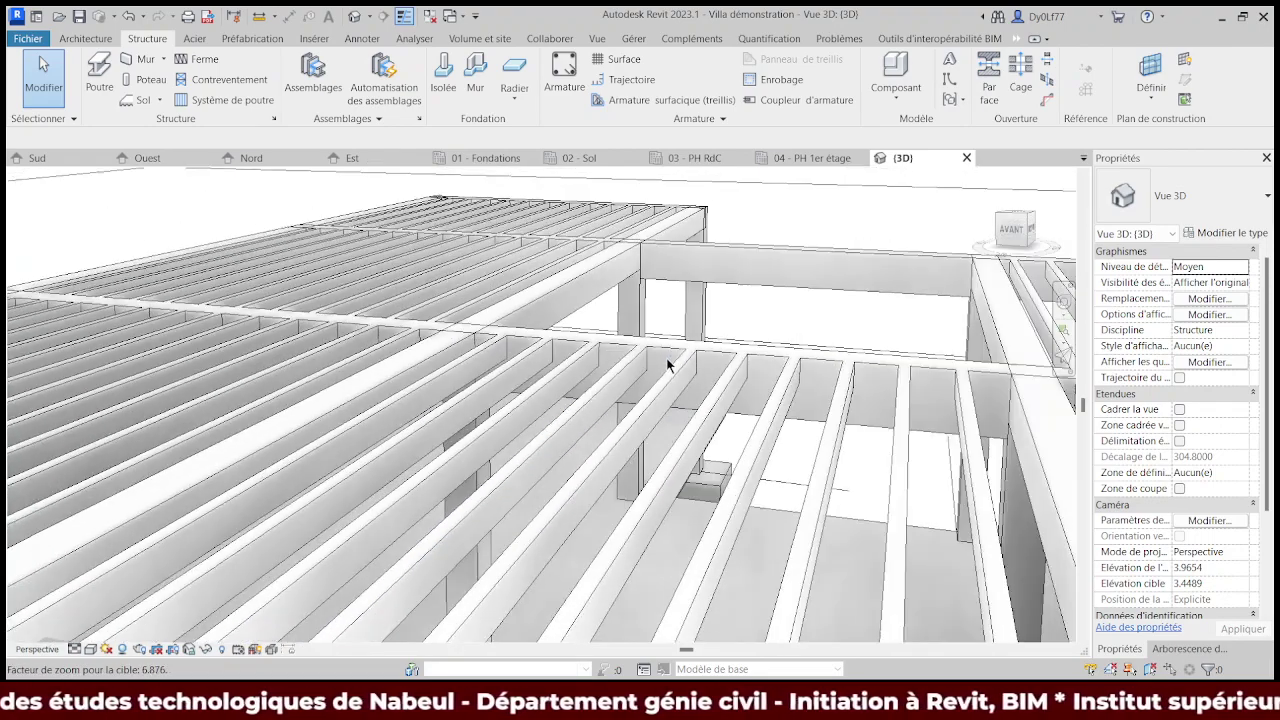
scroll(478, 406, down, 2)
scroll(478, 406, down, 1)
scroll(900, 340, down, 1)
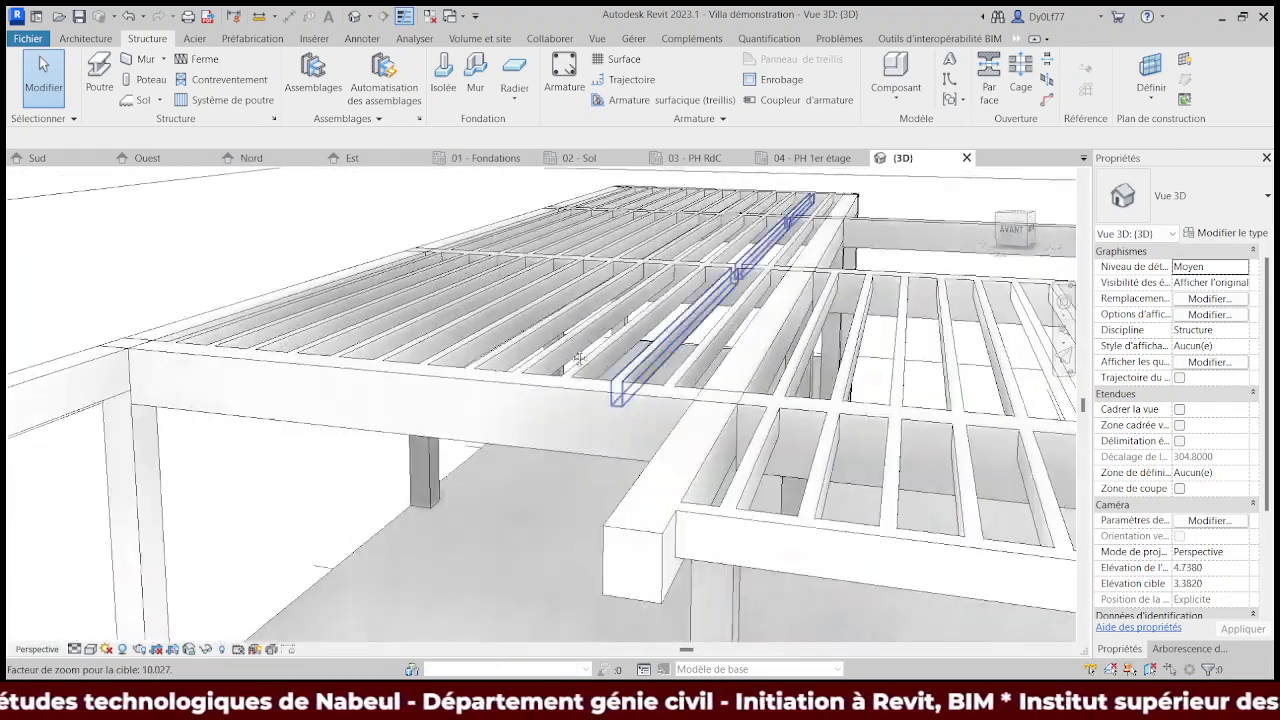
scroll(640, 370, down, 1)
scroll(831, 420, down, 1)
scroll(623, 360, down, 1)
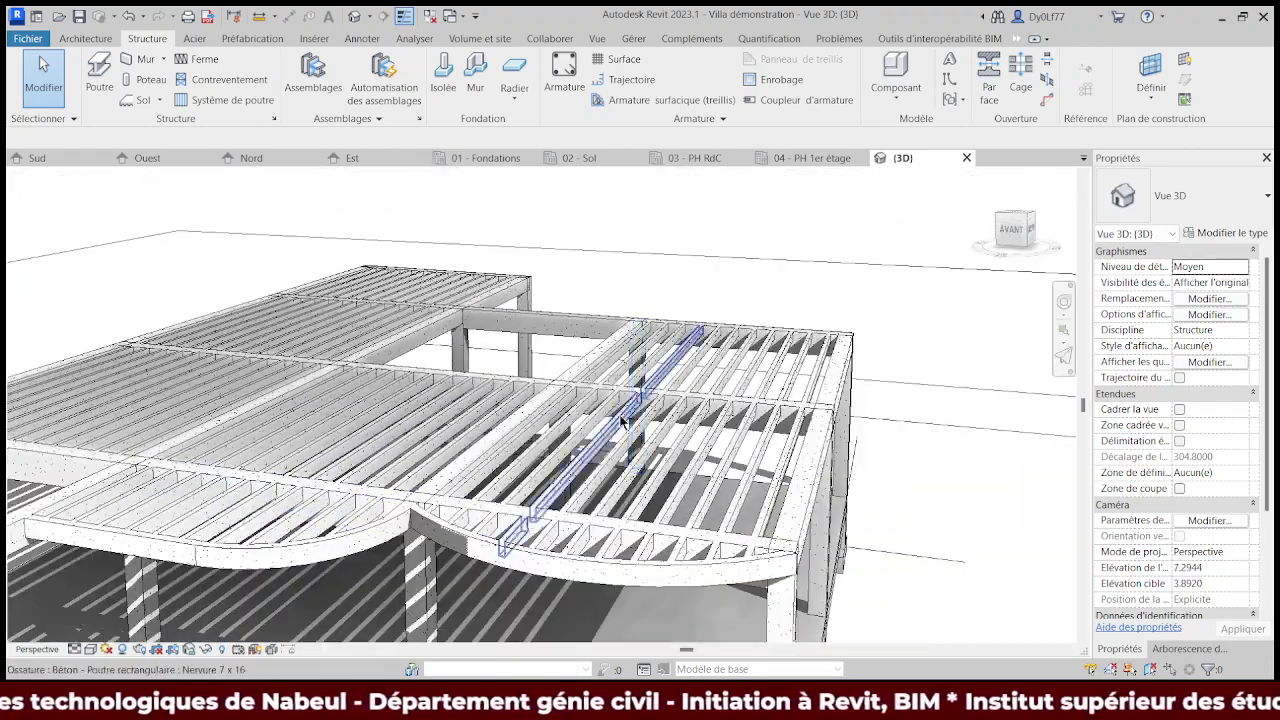
scroll(600, 400, down, 1)
middle_drag(548, 420, 788, 405)
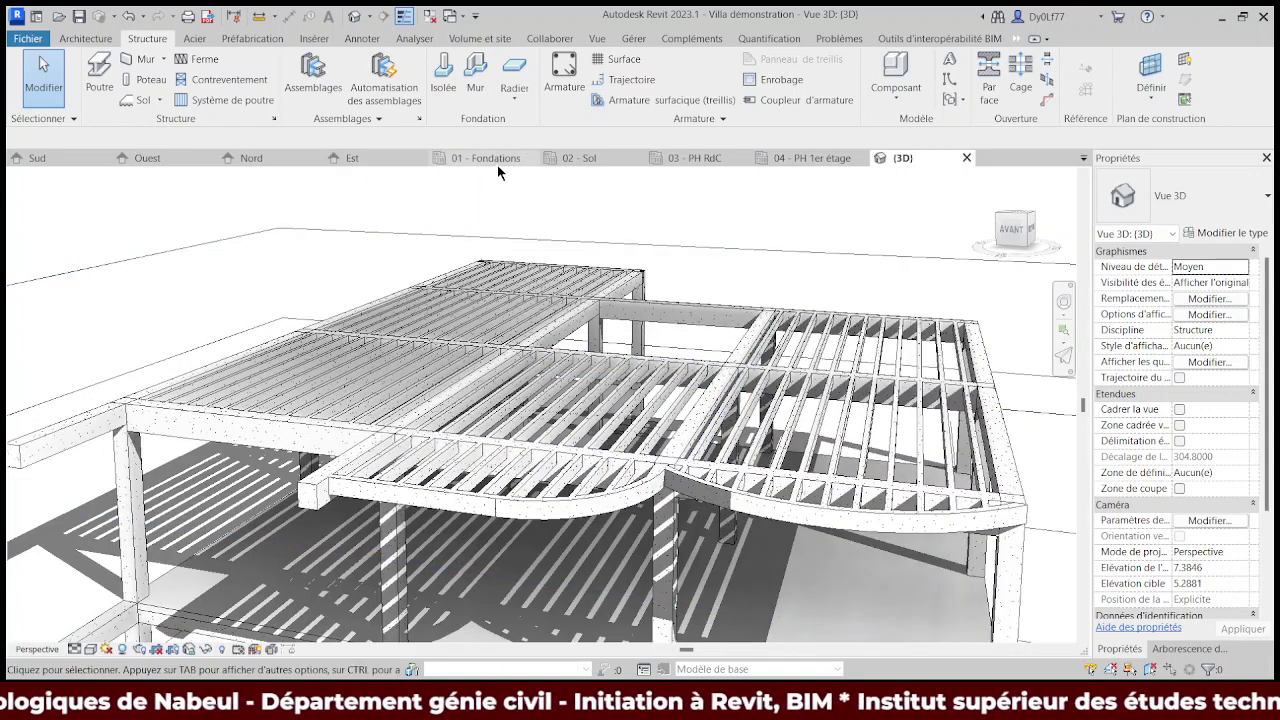
click(695, 158)
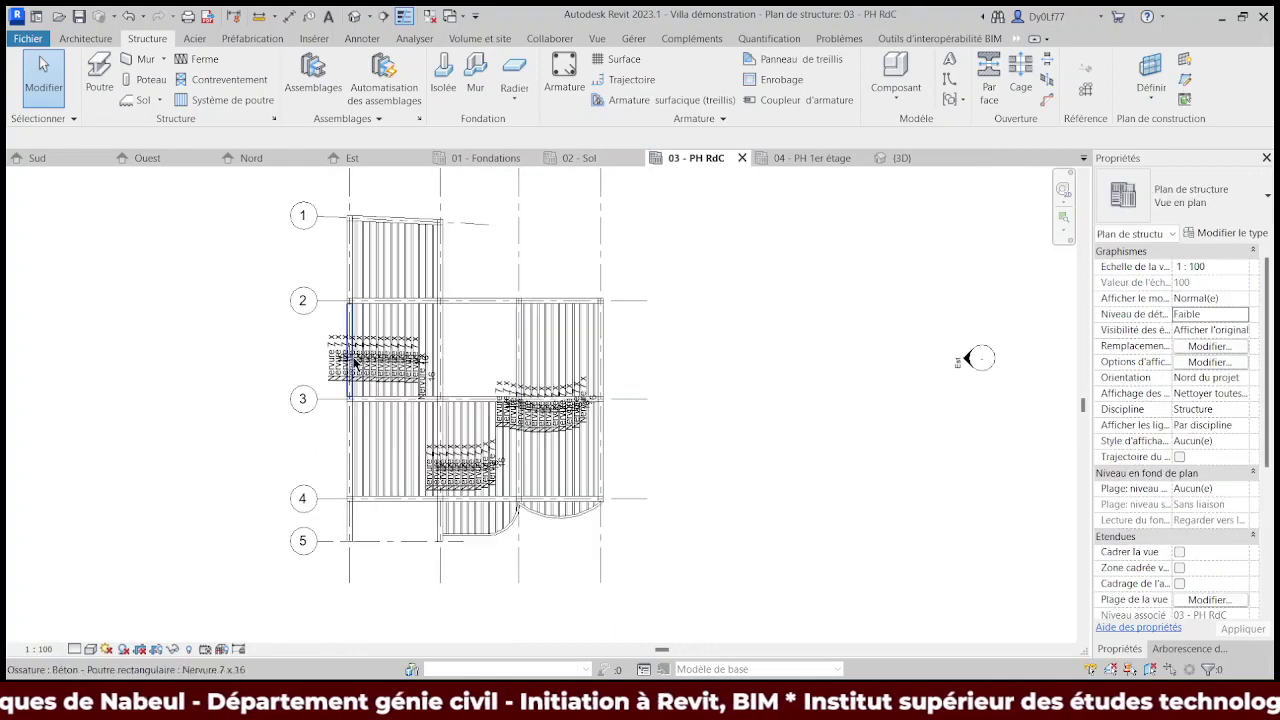
- Filter a window selection of the plan to the framing tags (Étiquettes d'ossature) and delete them
drag(333, 347, 329, 366)
scroll(329, 368, up, 4)
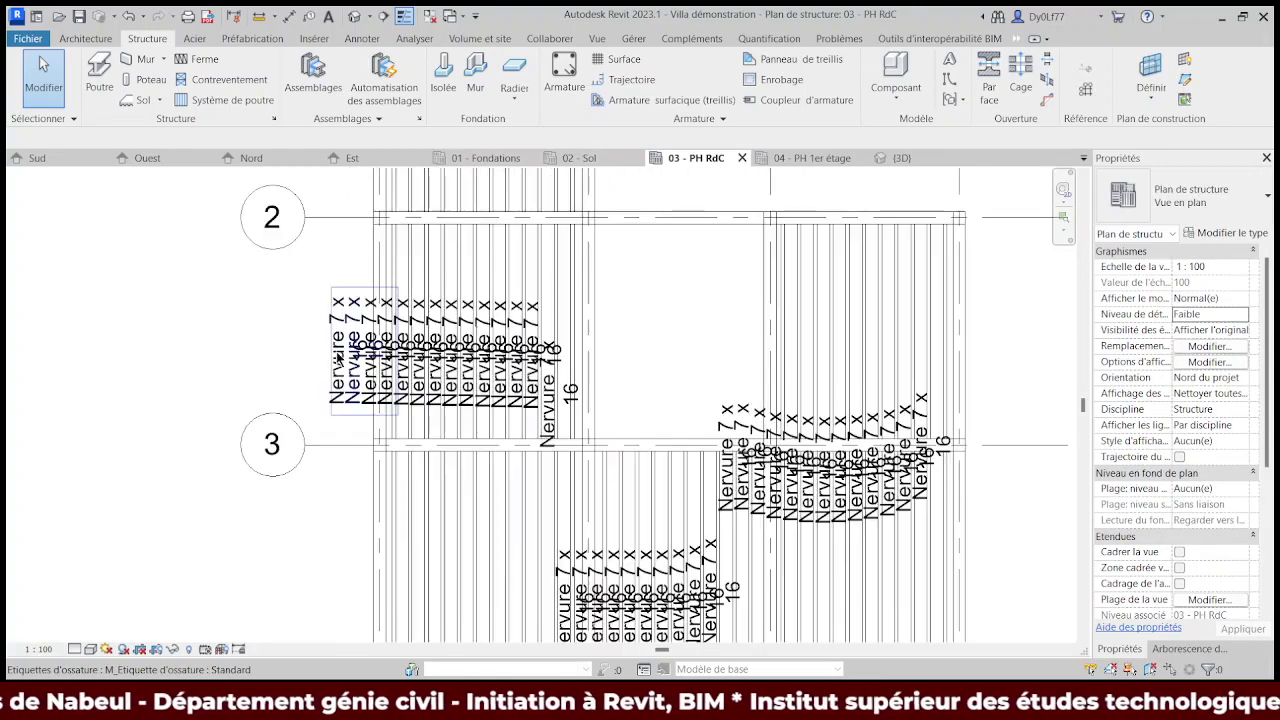
scroll(343, 342, up, 1)
scroll(343, 342, up, 2)
scroll(345, 340, down, 5)
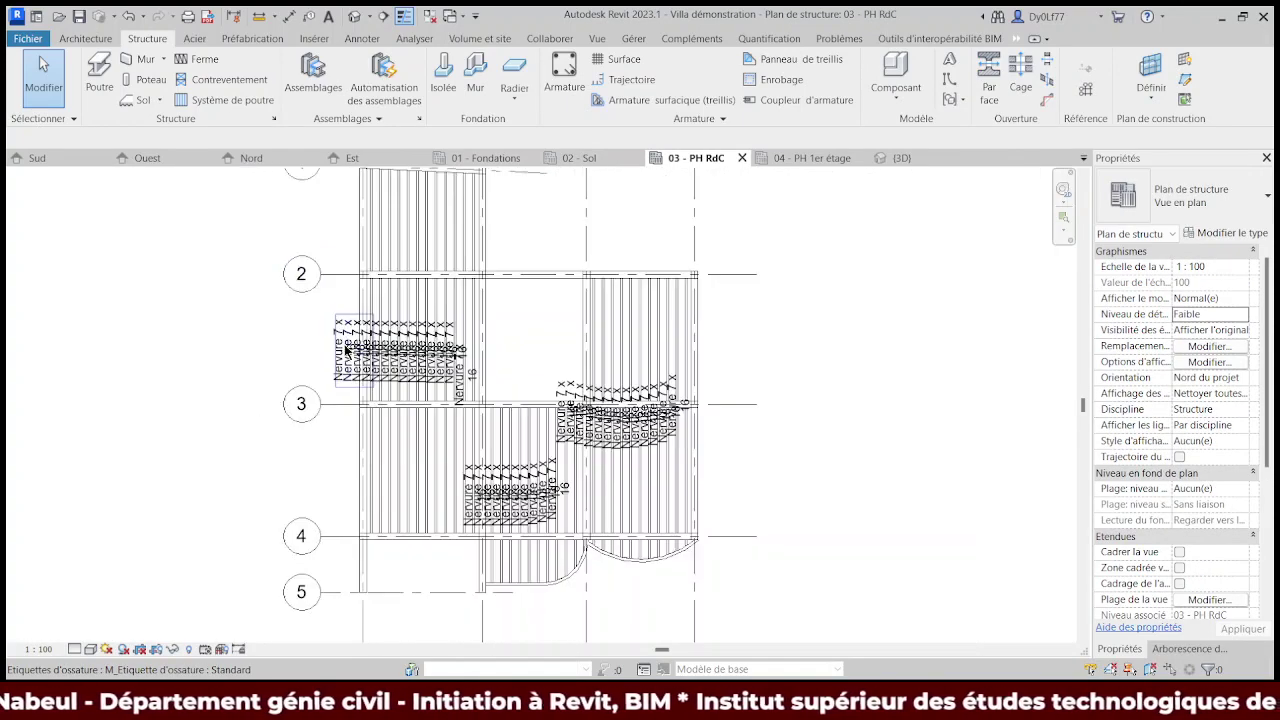
scroll(363, 253, down, 2)
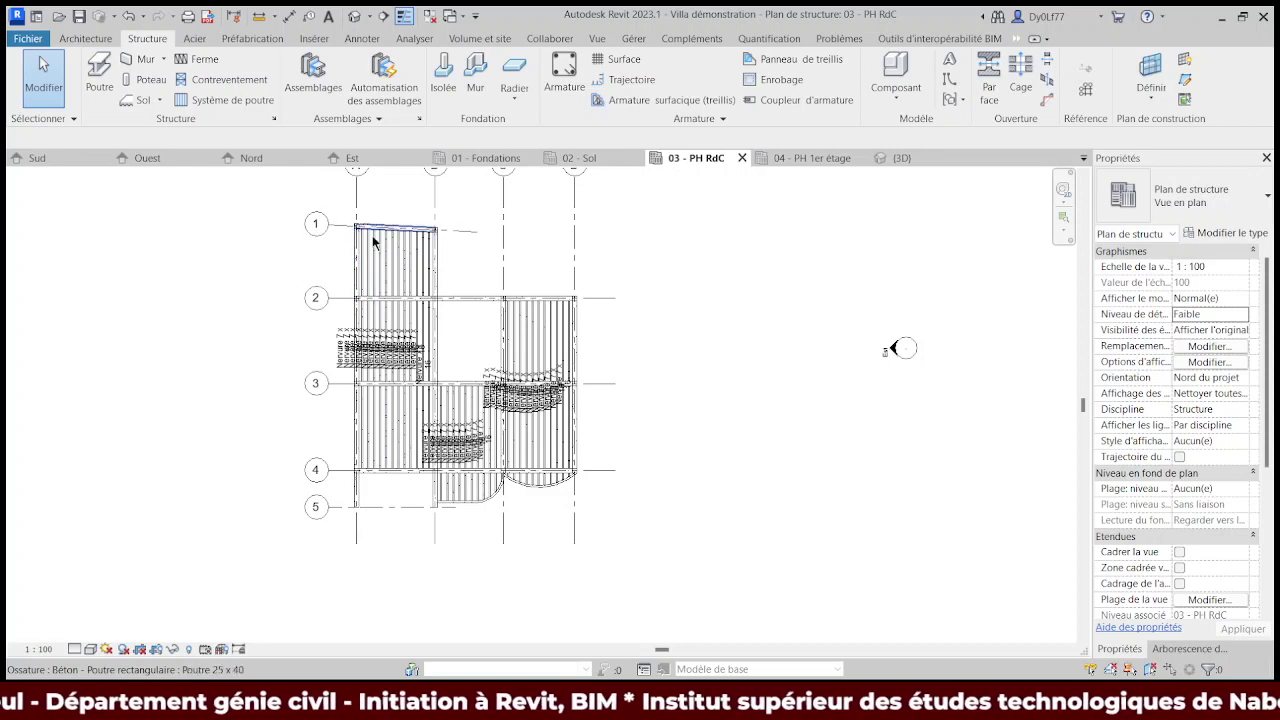
drag(277, 201, 674, 559)
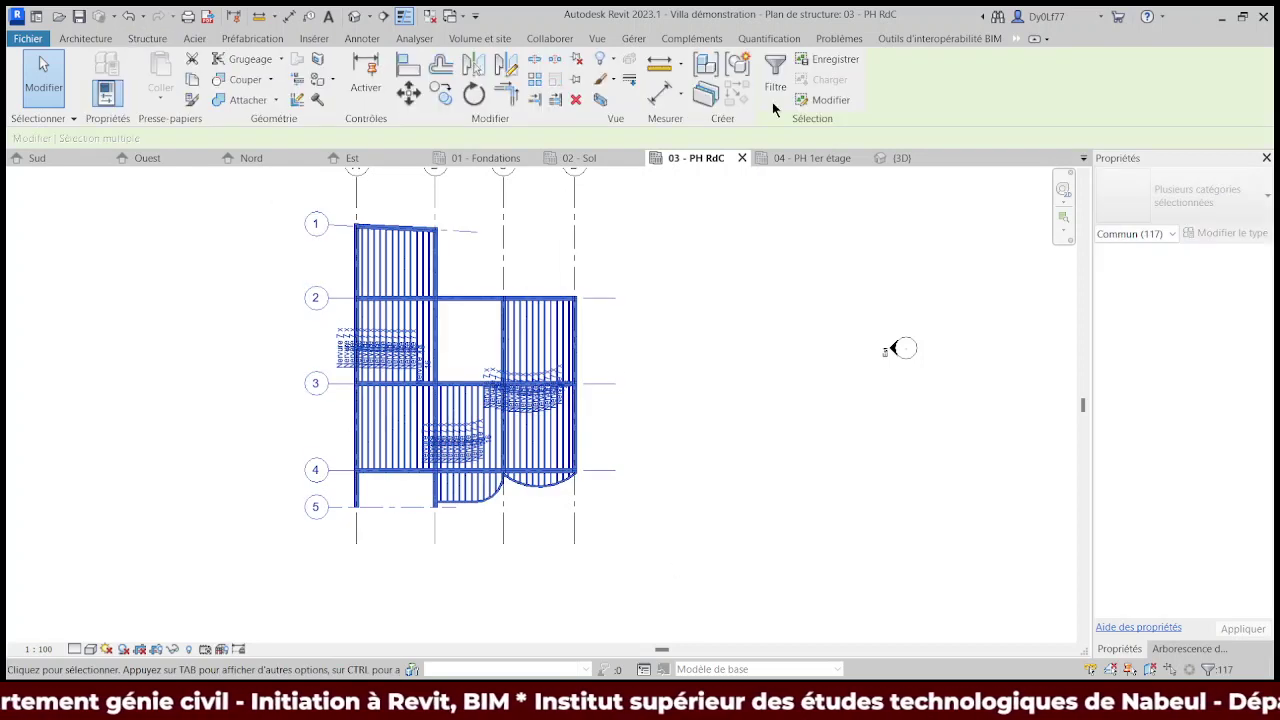
click(773, 80)
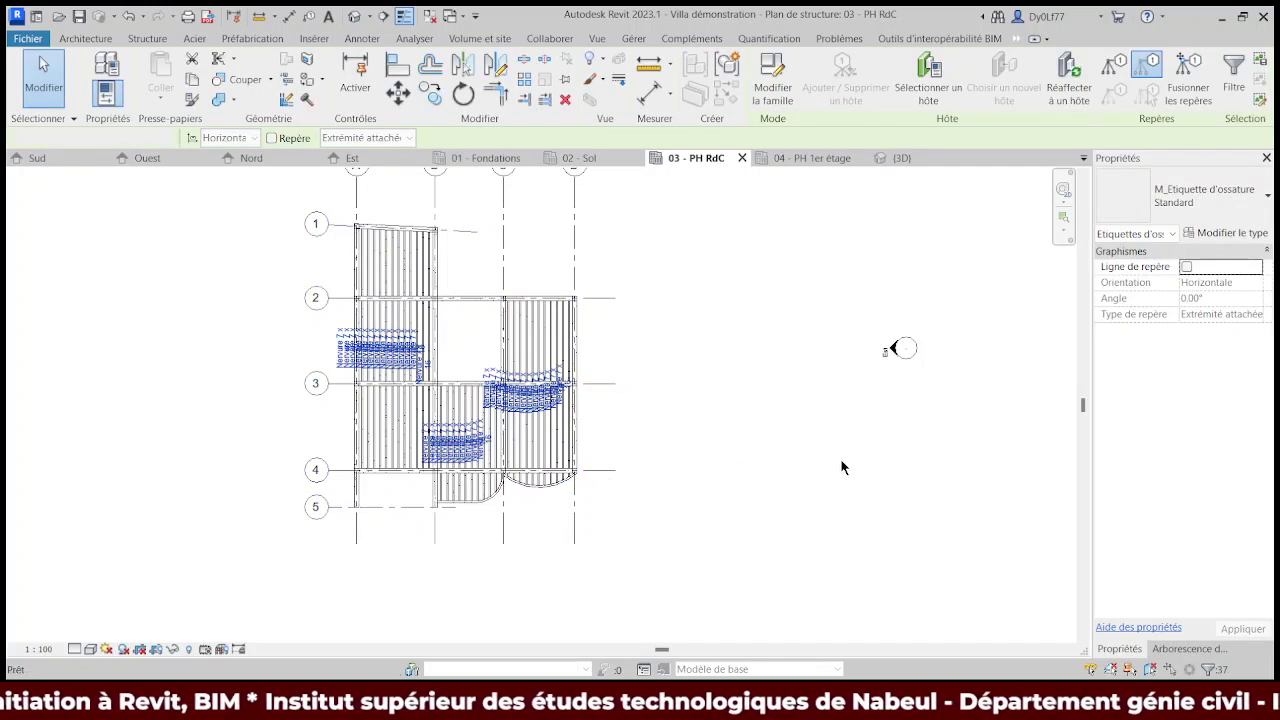
key(Escape)
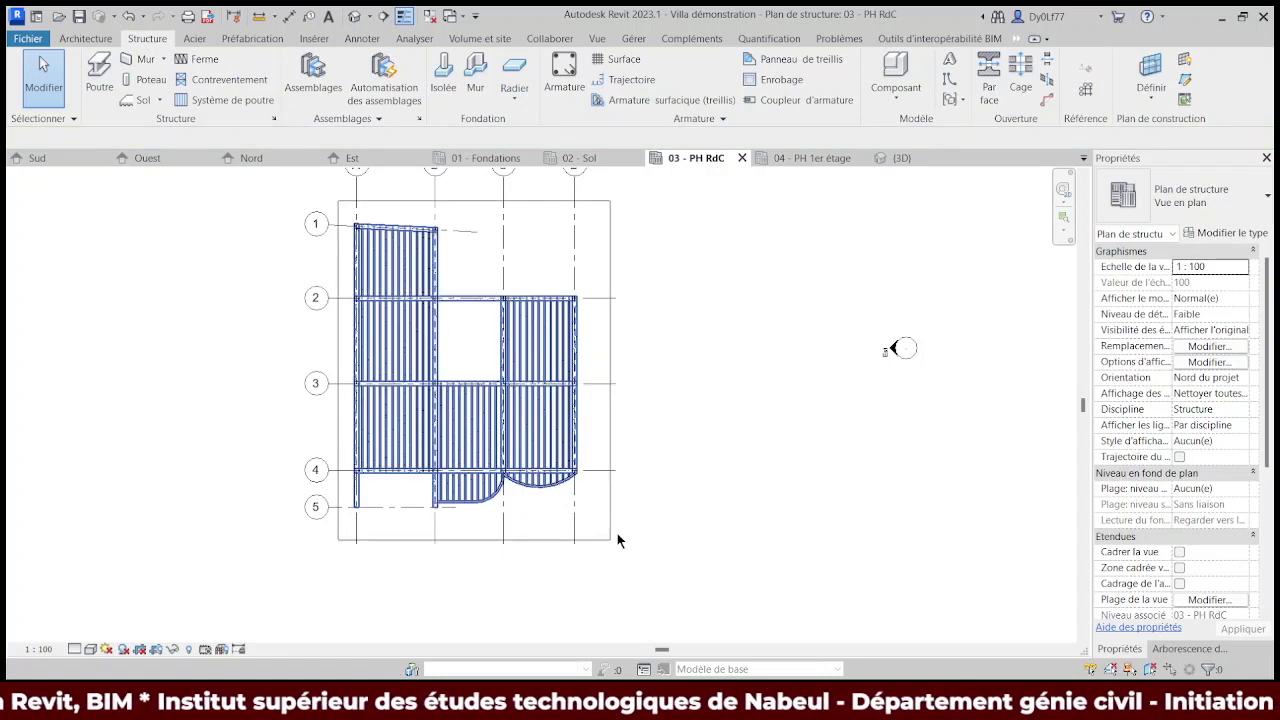
- Filter a window selection down to Ossature only, then open the 3D view
drag(517, 437, 629, 513)
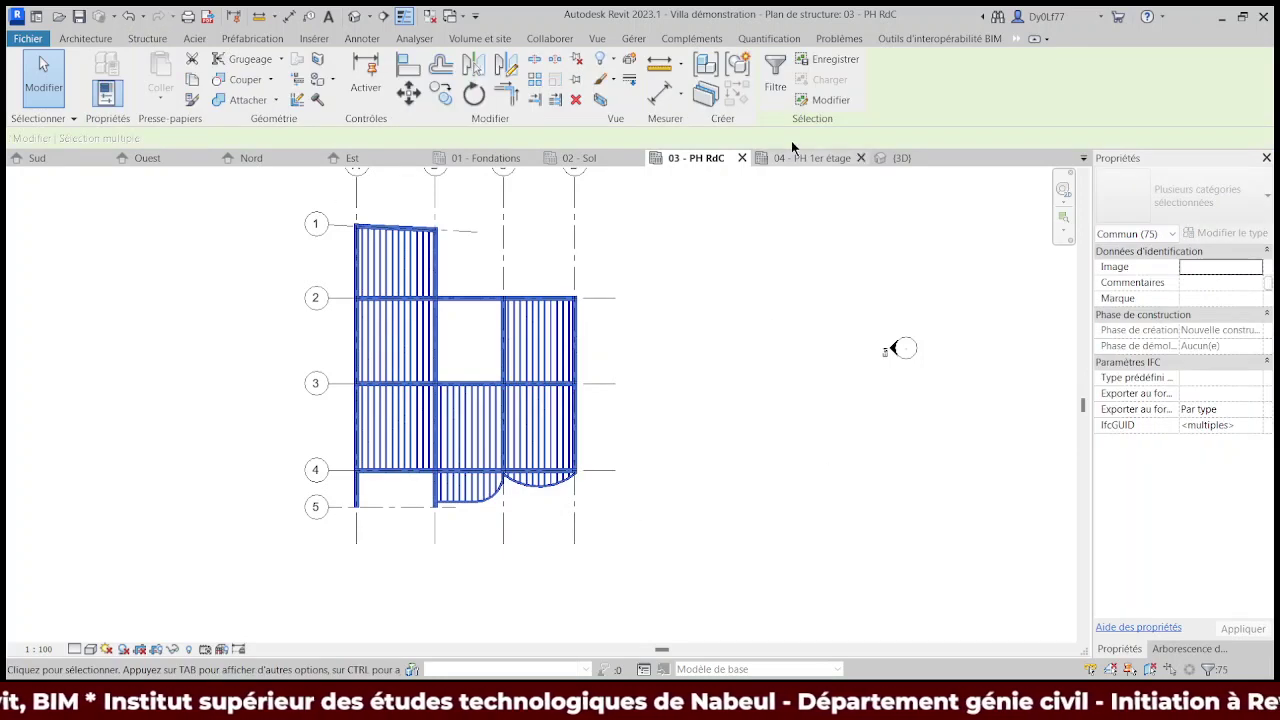
click(775, 72)
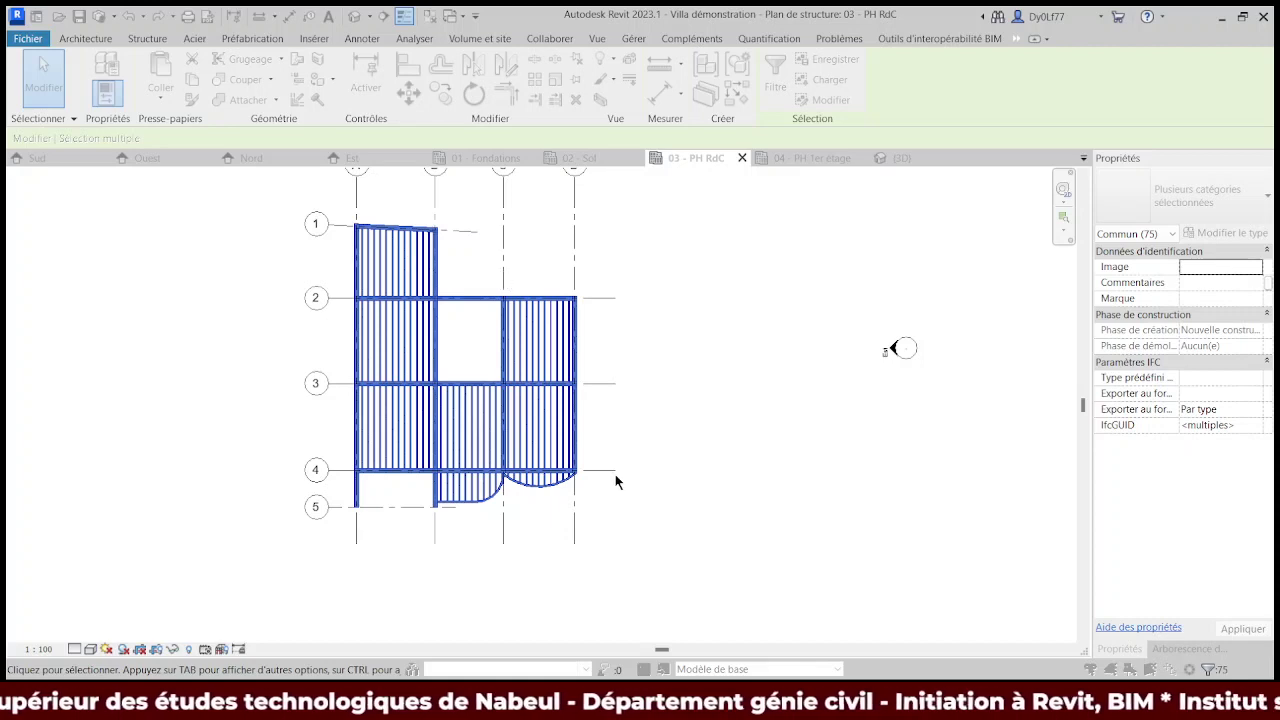
key(Return)
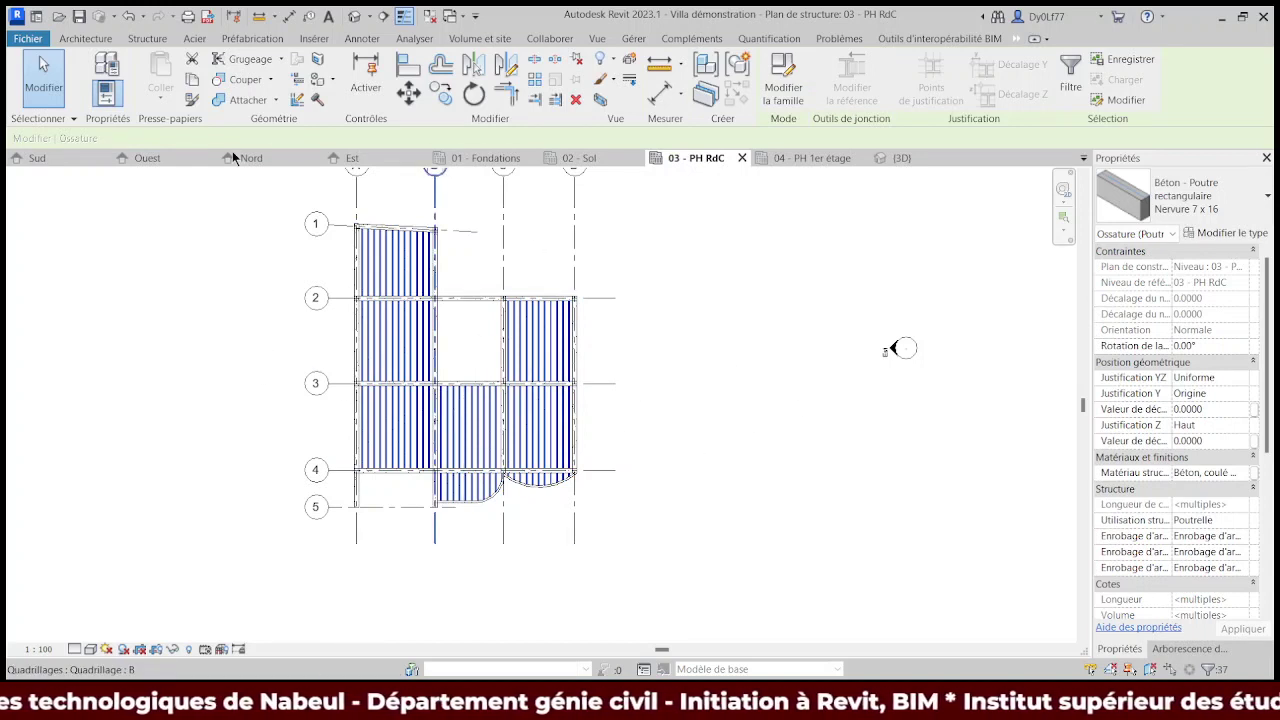
click(900, 158)
- Set the selected joists' Z justification offset to -0.0500 (-5 cm) and apply it
scroll(634, 365, up, 2)
scroll(634, 365, up, 3)
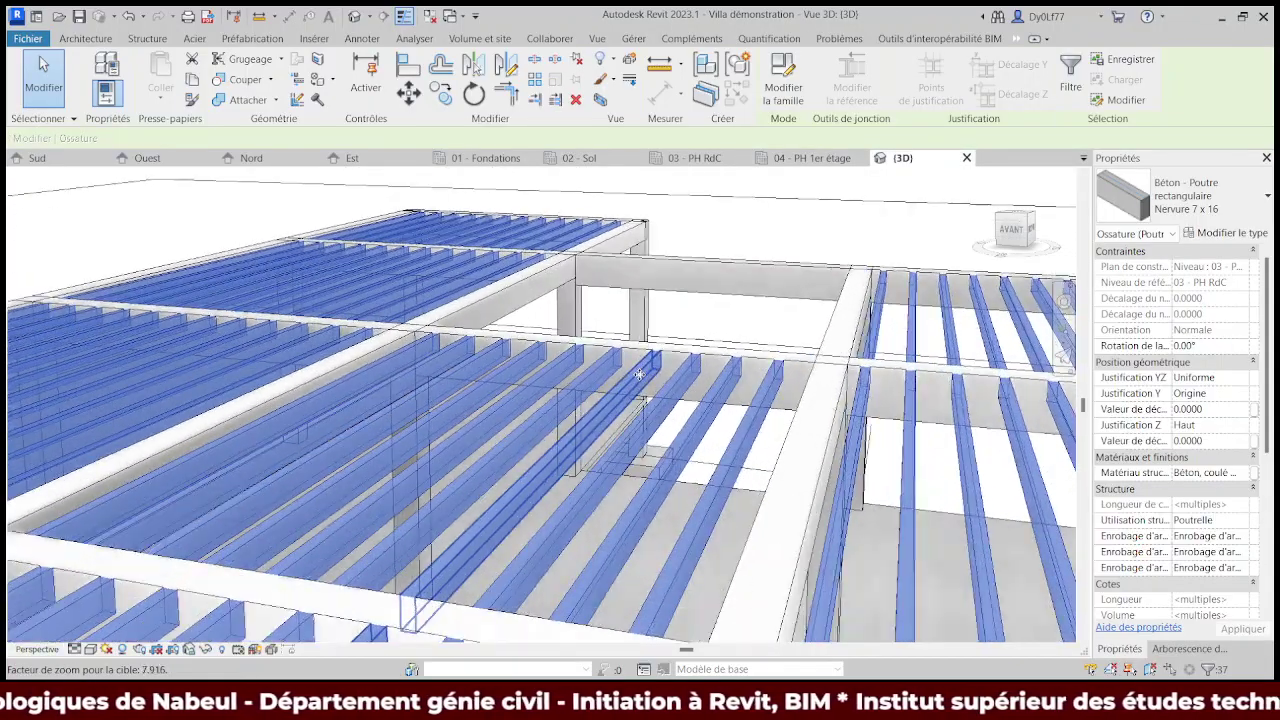
scroll(600, 355, up, 2)
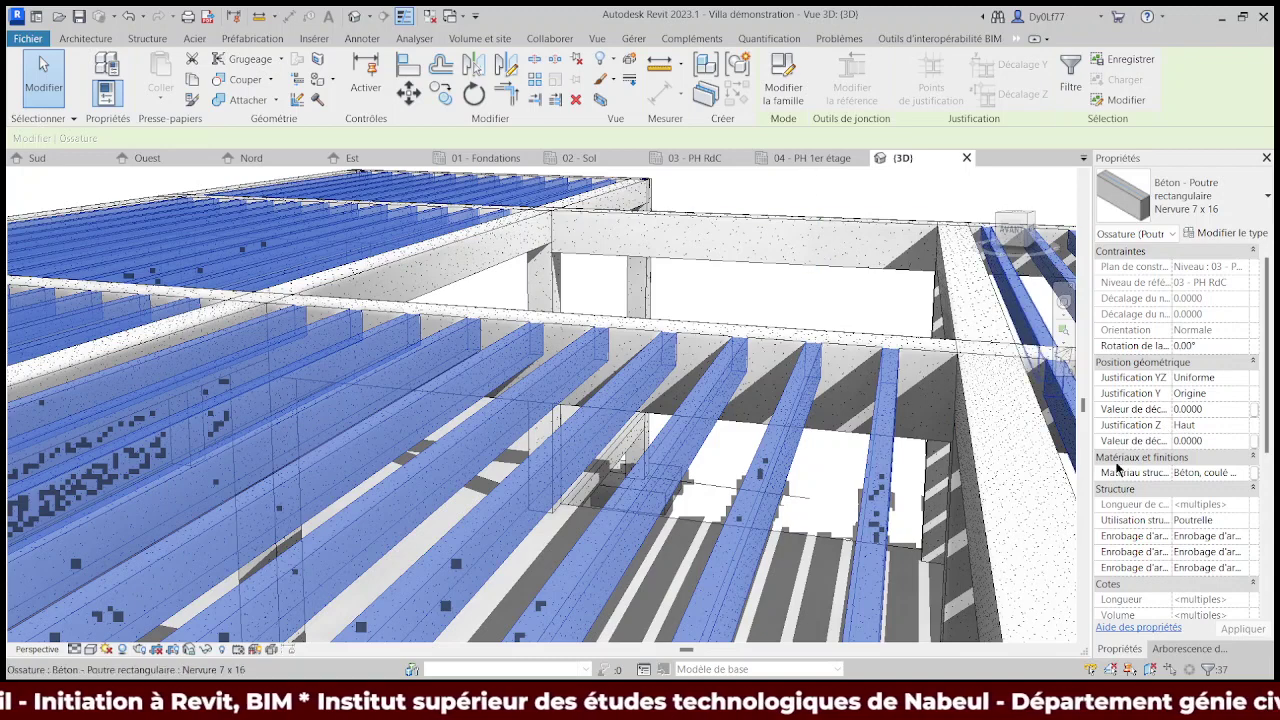
click(1185, 443)
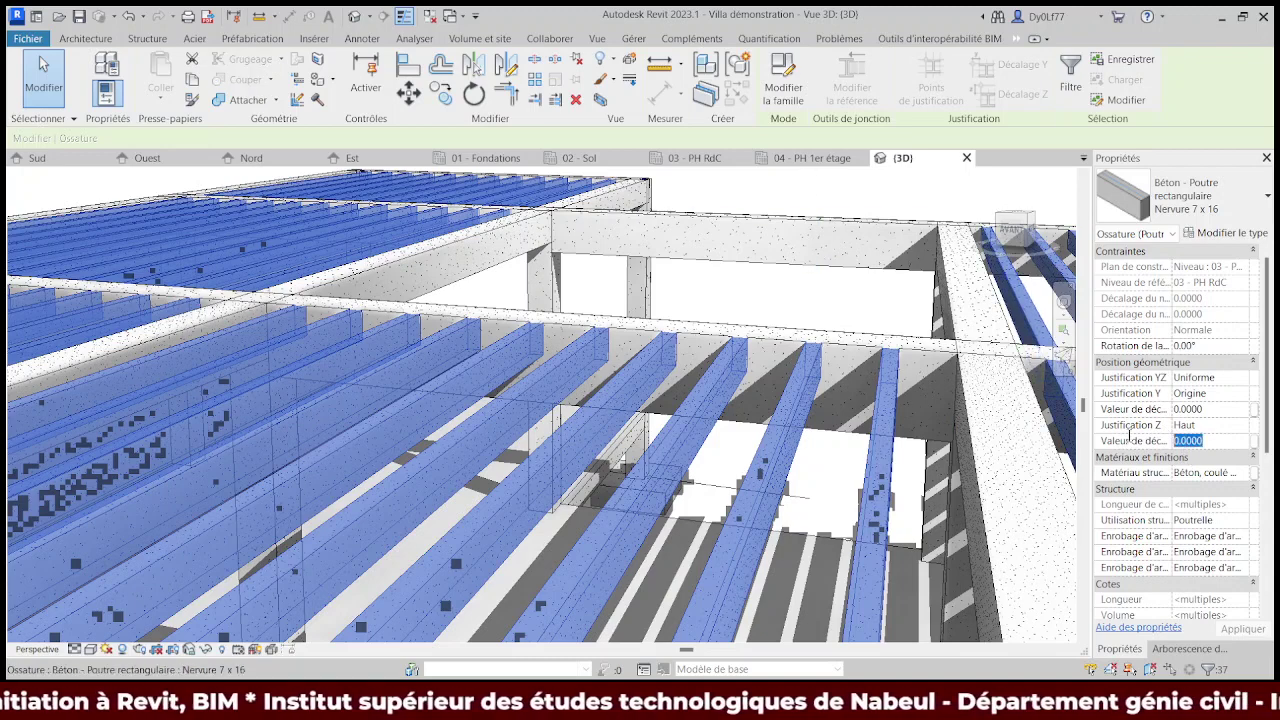
text(-5cm)
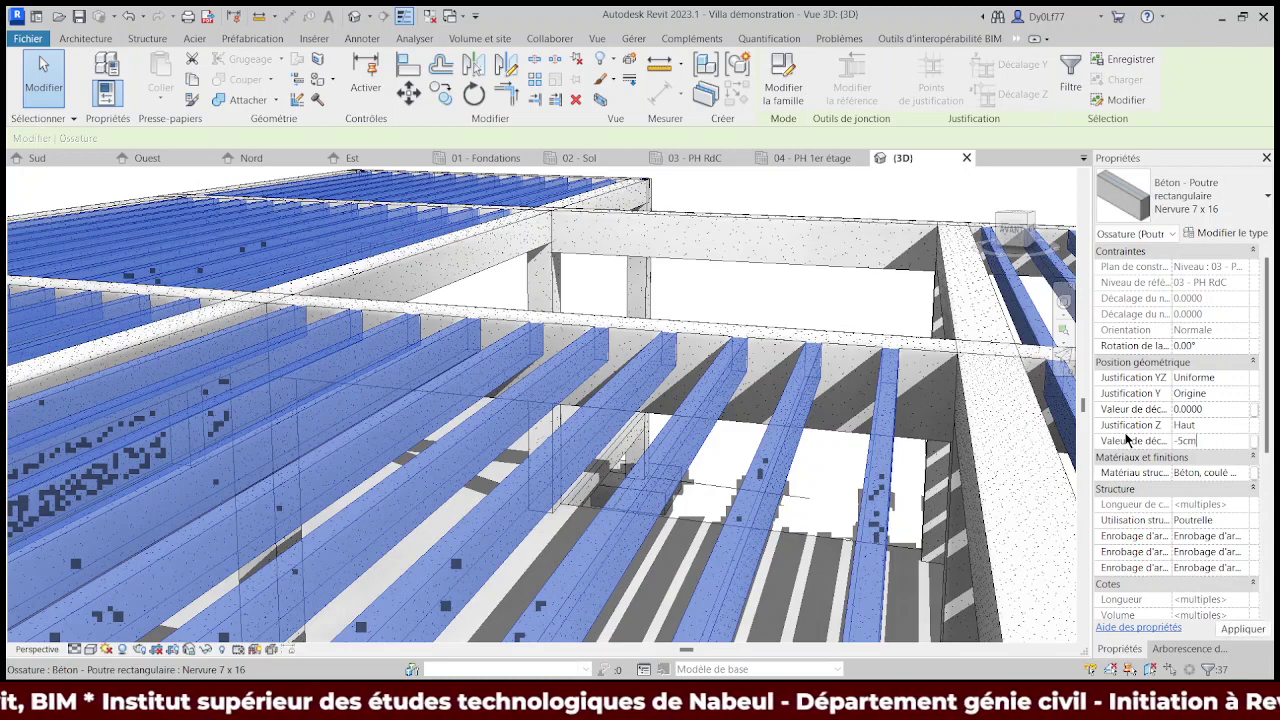
click(1241, 632)
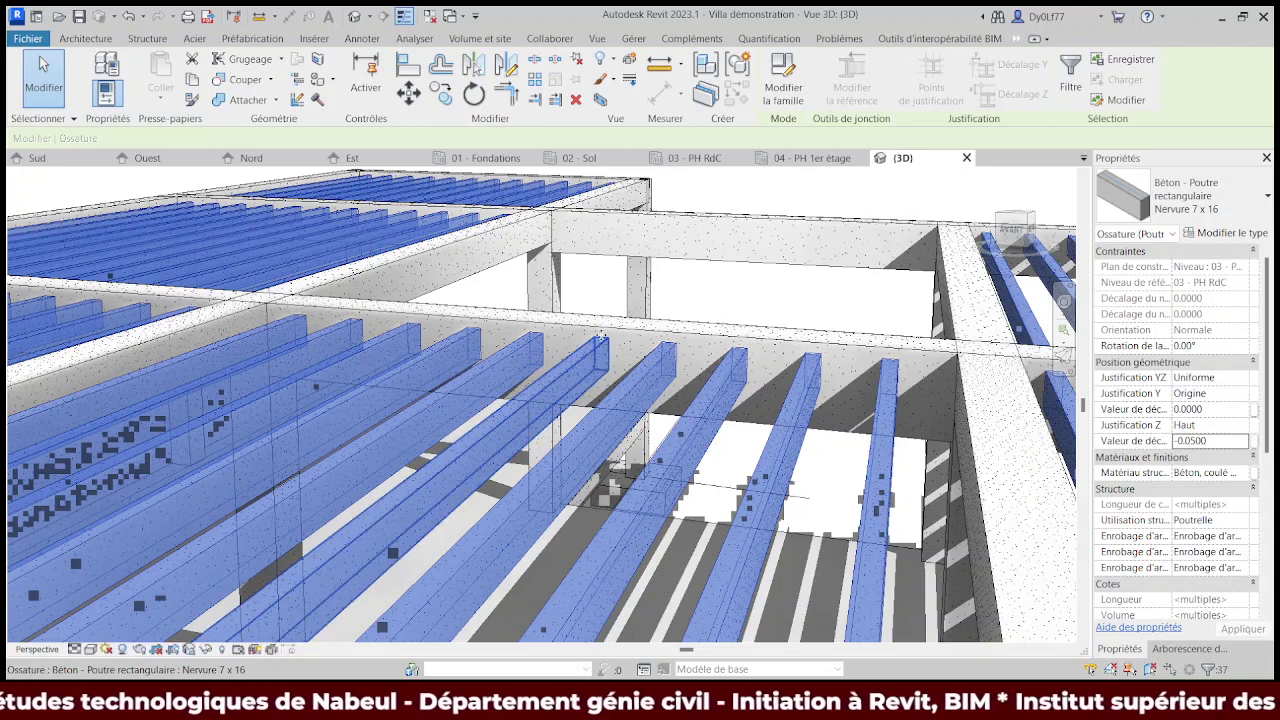
scroll(598, 331, down, 2)
scroll(590, 335, down, 2)
- Orbit the 3D view to inspect the lowered joists from below and above
scroll(570, 345, down, 2)
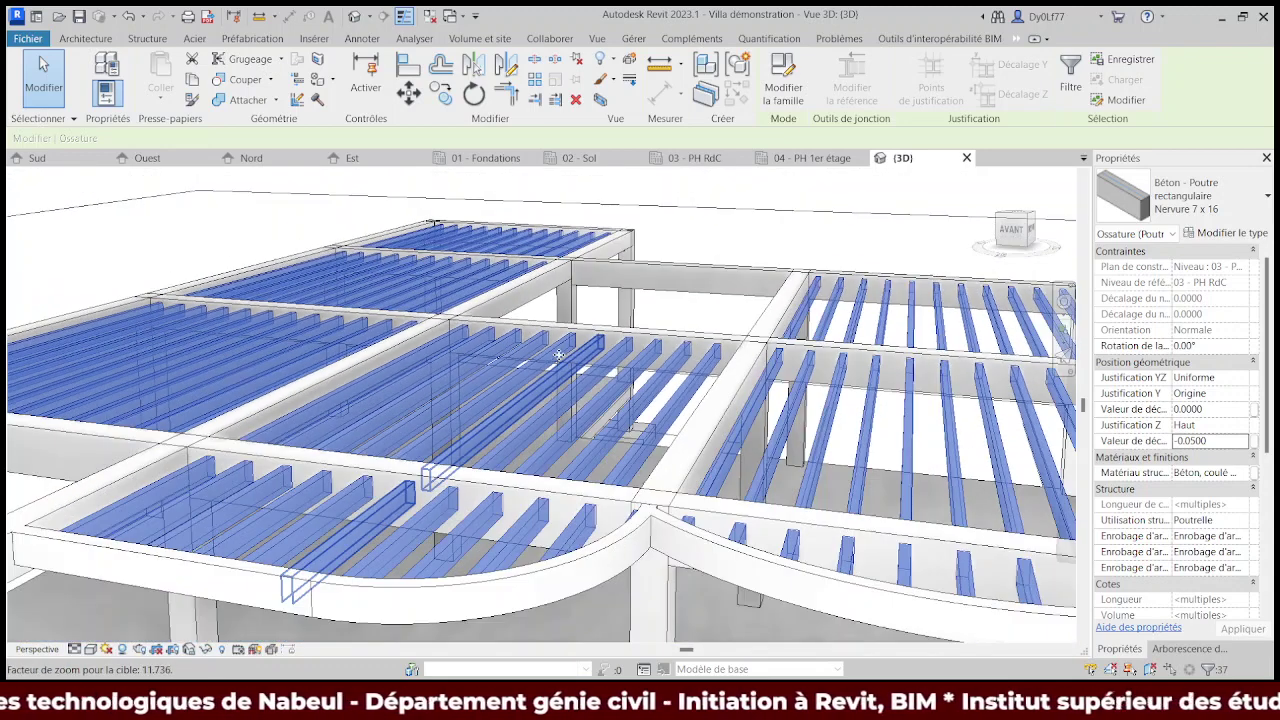
shift+middle_drag(575, 363, 822, 637)
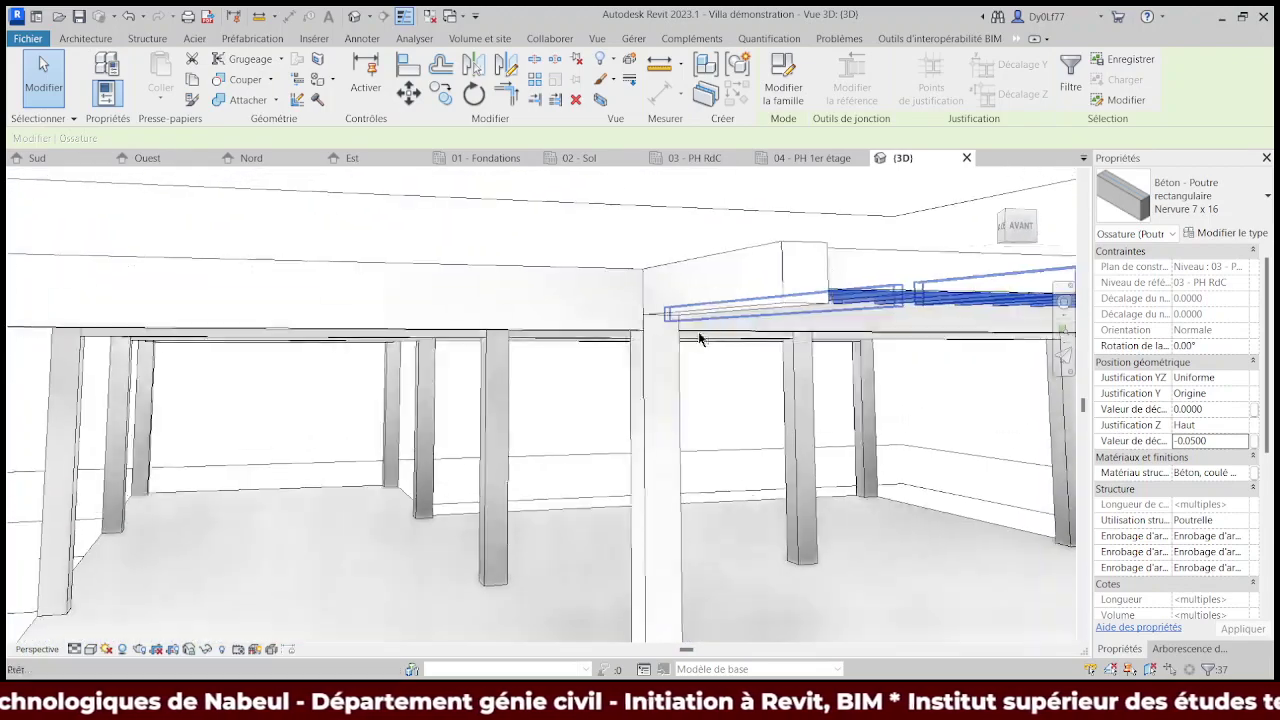
shift+middle_drag(662, 408, 888, 661)
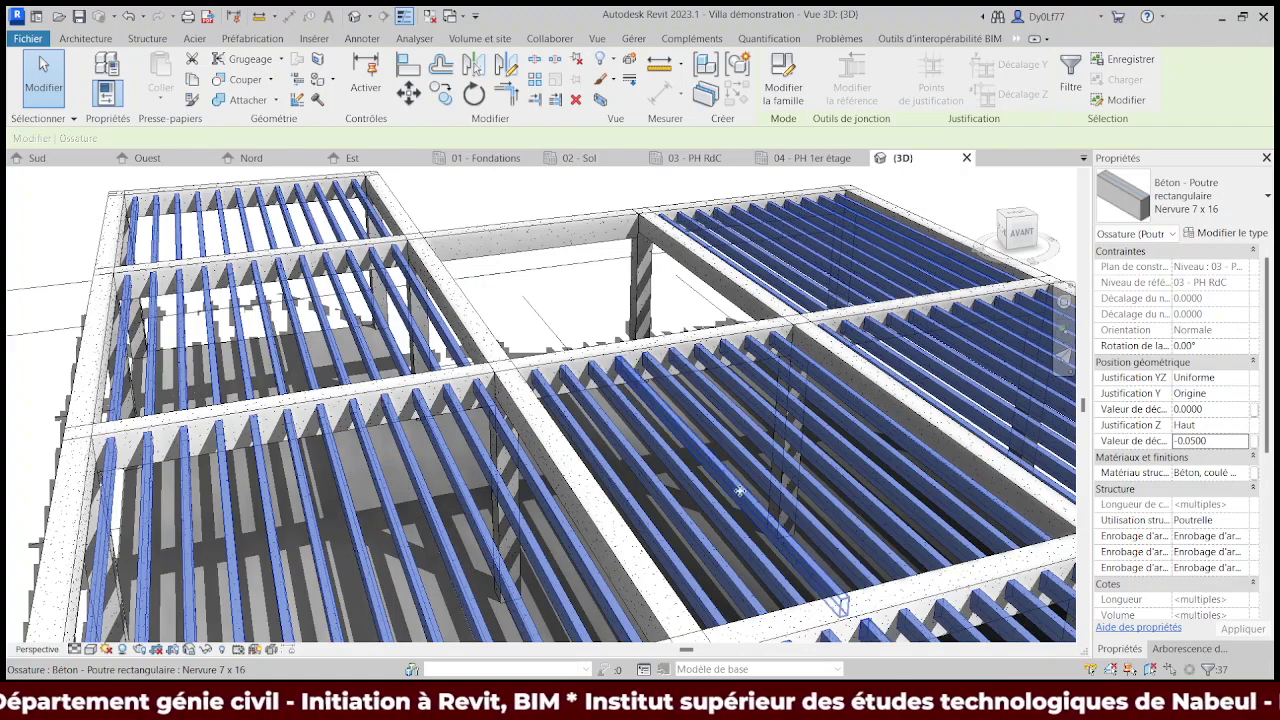
scroll(565, 176, down, 3)
scroll(565, 176, down, 2)
scroll(565, 176, down, 2)
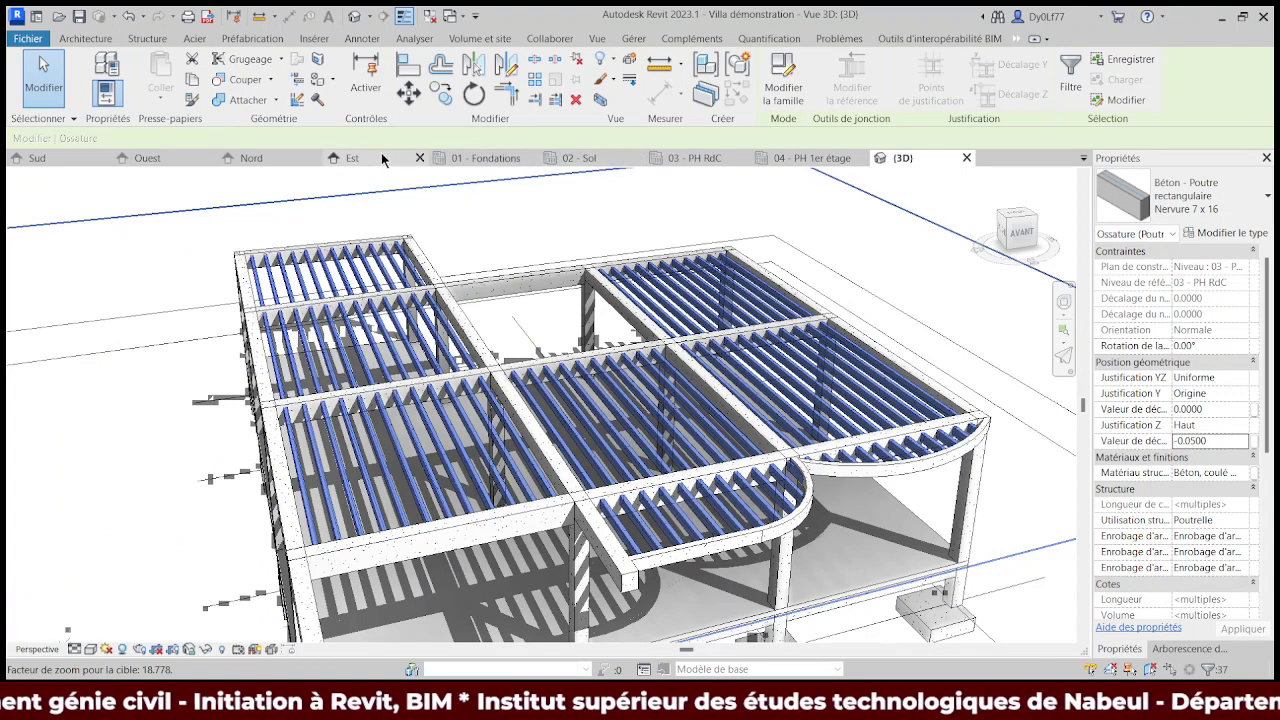
- Return to the 03 - PH RdC plan, centre the joist bays, and clear the selection
click(694, 158)
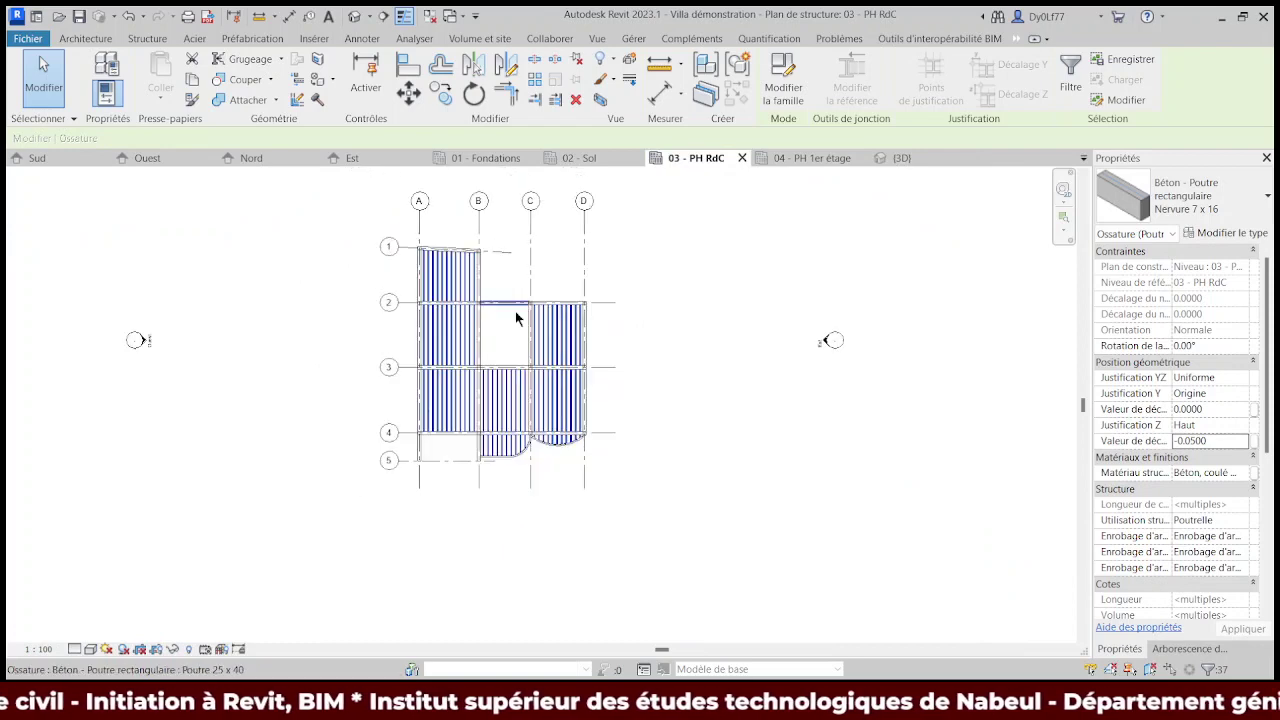
scroll(515, 318, up, 4)
middle_drag(463, 277, 543, 329)
scroll(551, 234, down, 1)
middle_drag(551, 234, 424, 240)
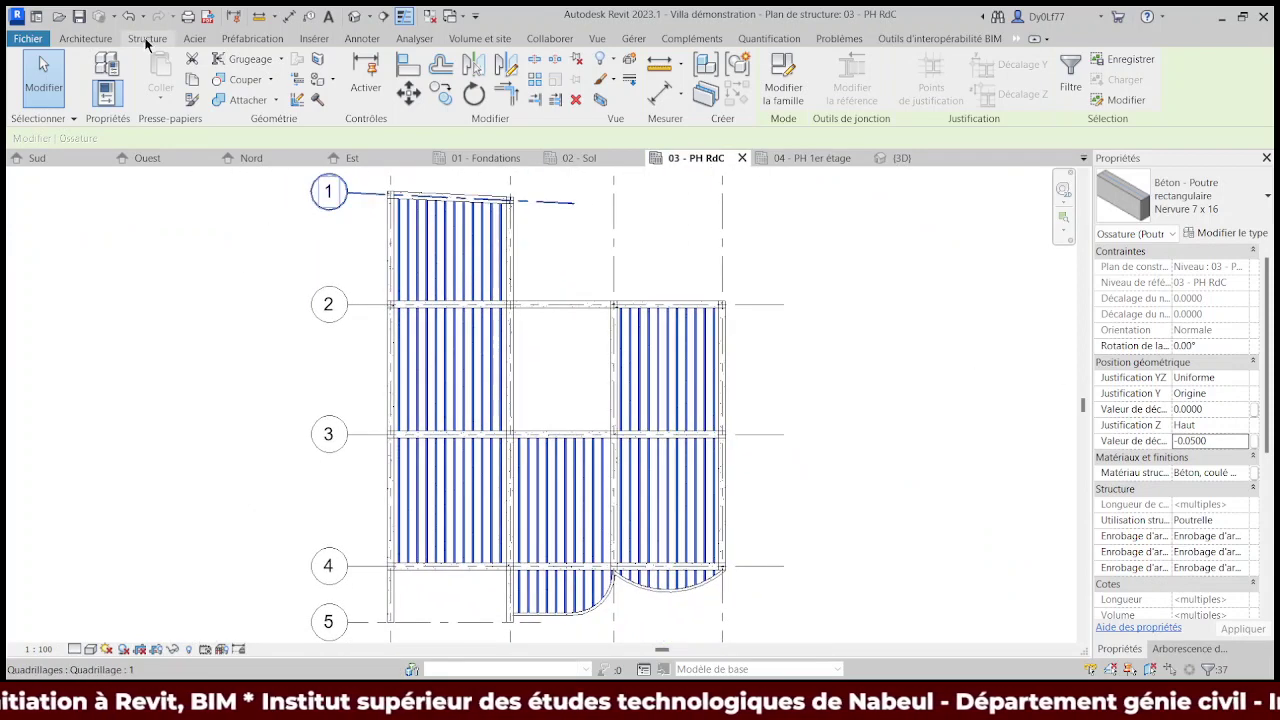
key(Escape)
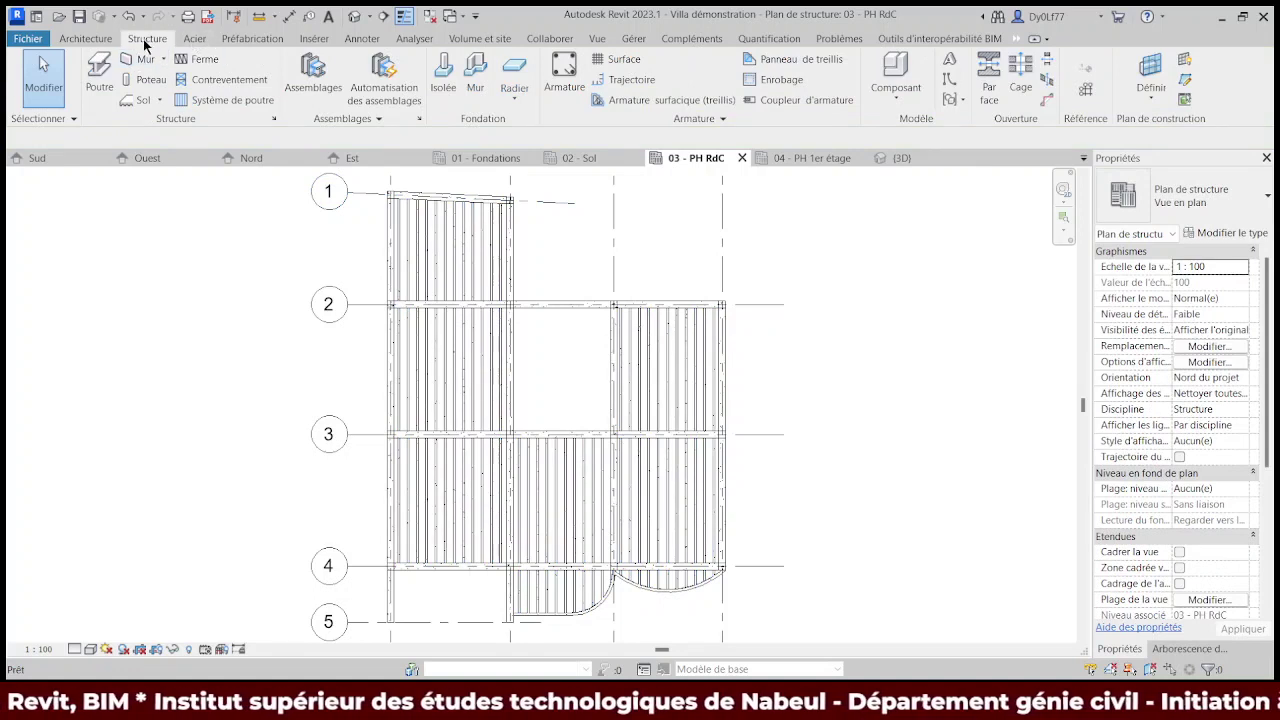
- Start a new floor and set its type to Sol Hourdis 5 cm, 0.05 m thick
click(127, 101)
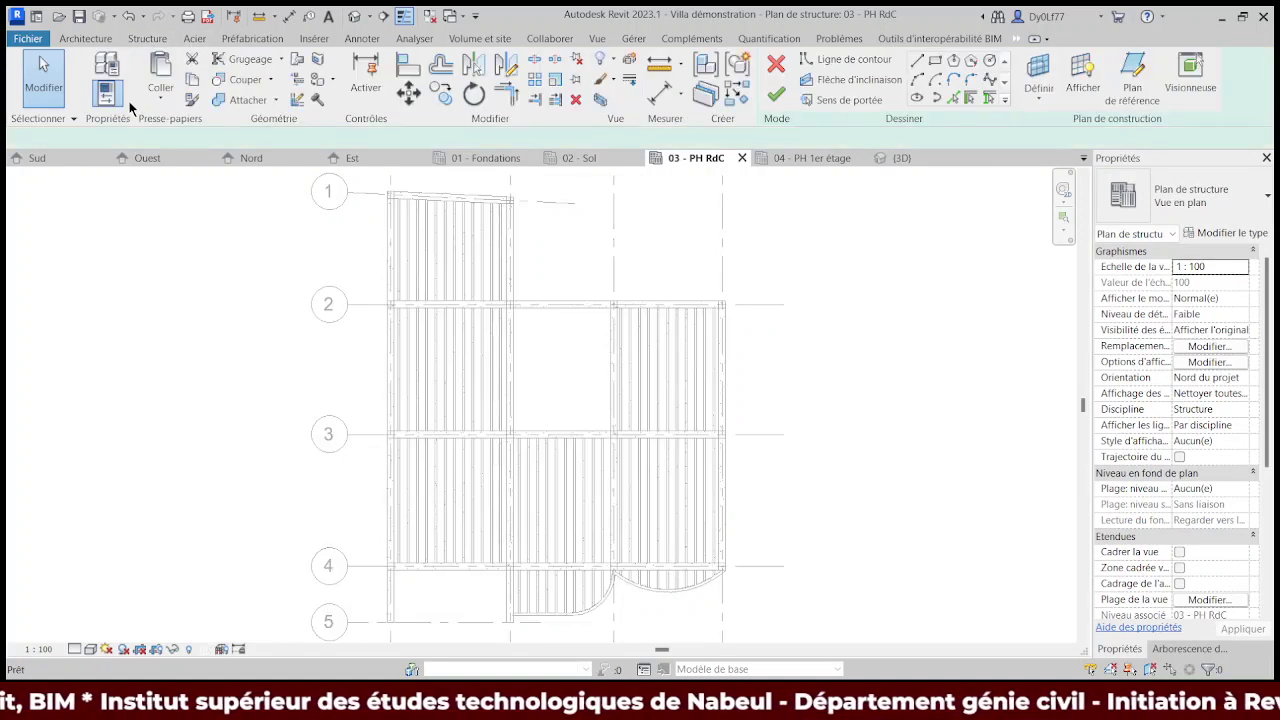
click(1247, 233)
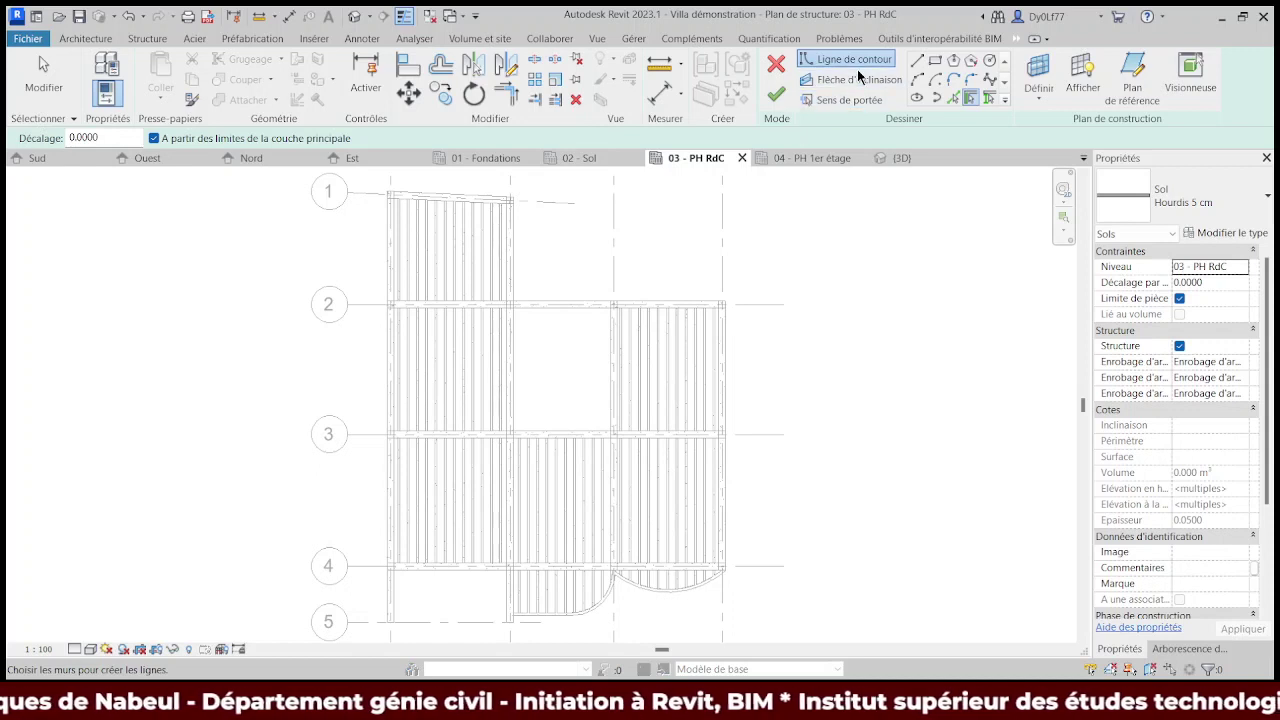
- Pick the grid 1, left edge, grid 4 and curved bottom beams as floor boundary lines
click(953, 97)
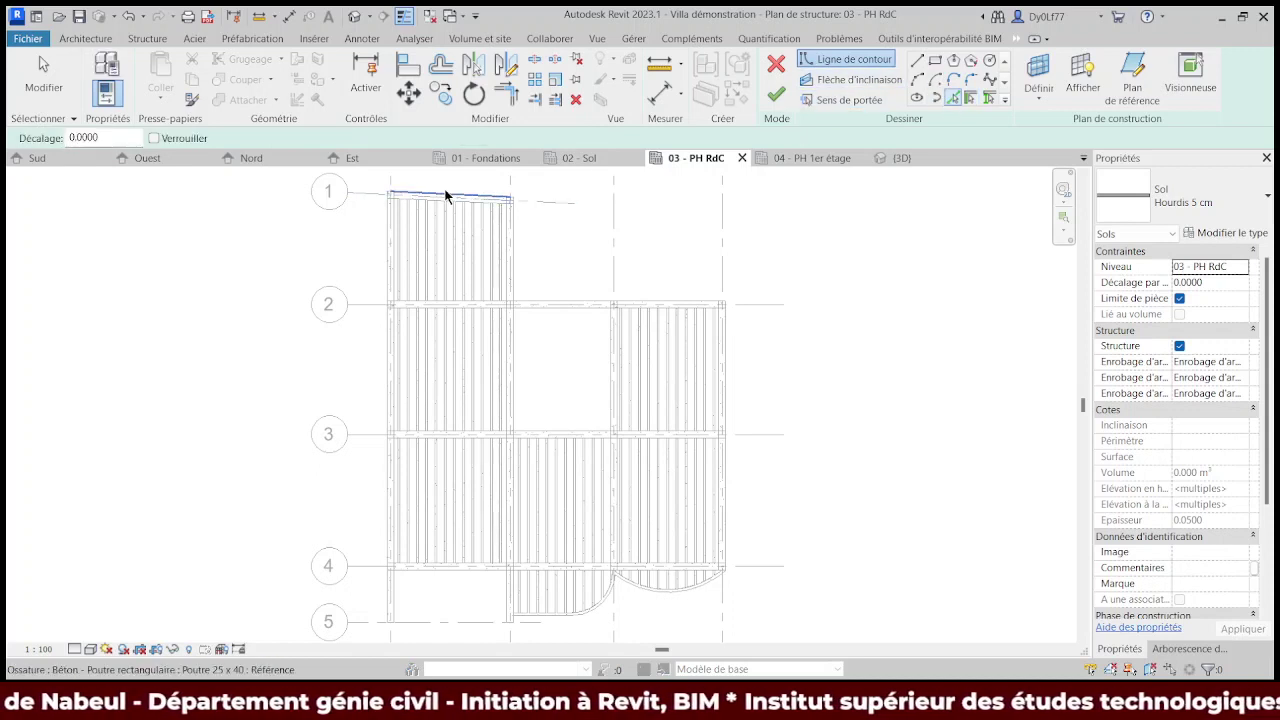
click(445, 195)
click(389, 360)
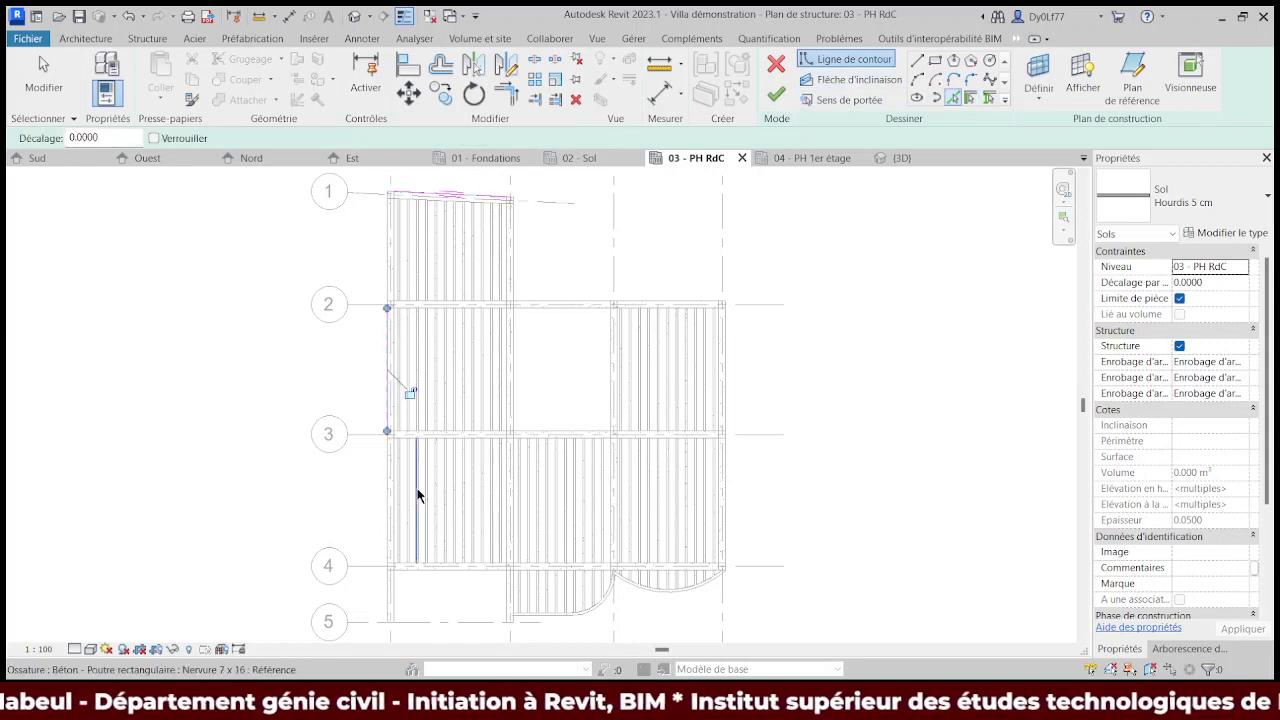
click(483, 575)
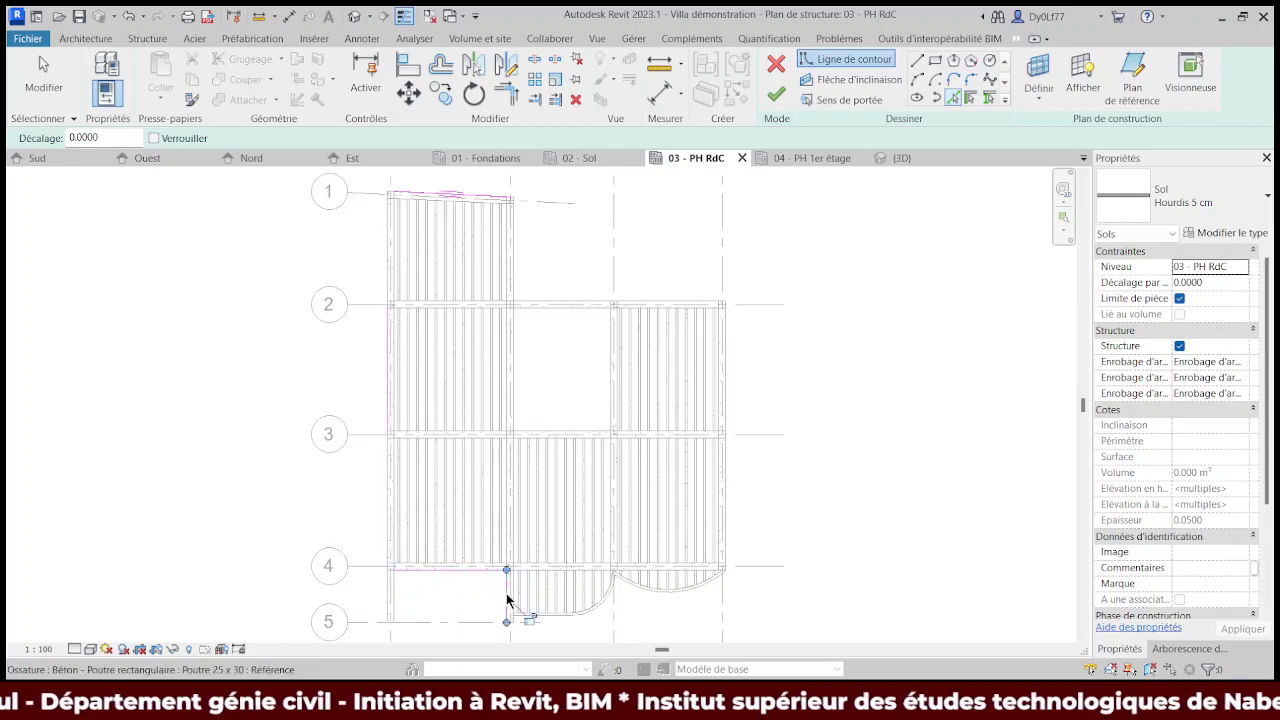
click(507, 600)
click(555, 616)
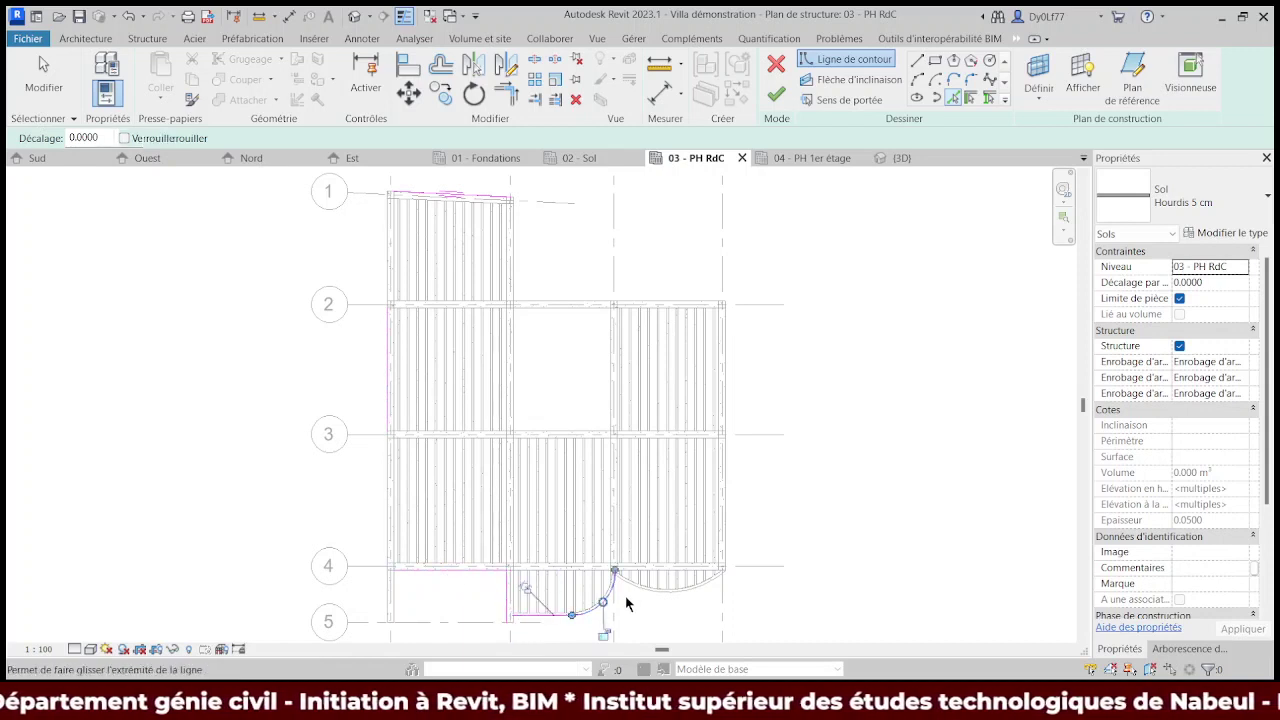
- Add the right-bay, grid 3 and grids 1–2 vertical beams to the floor boundary
click(725, 505)
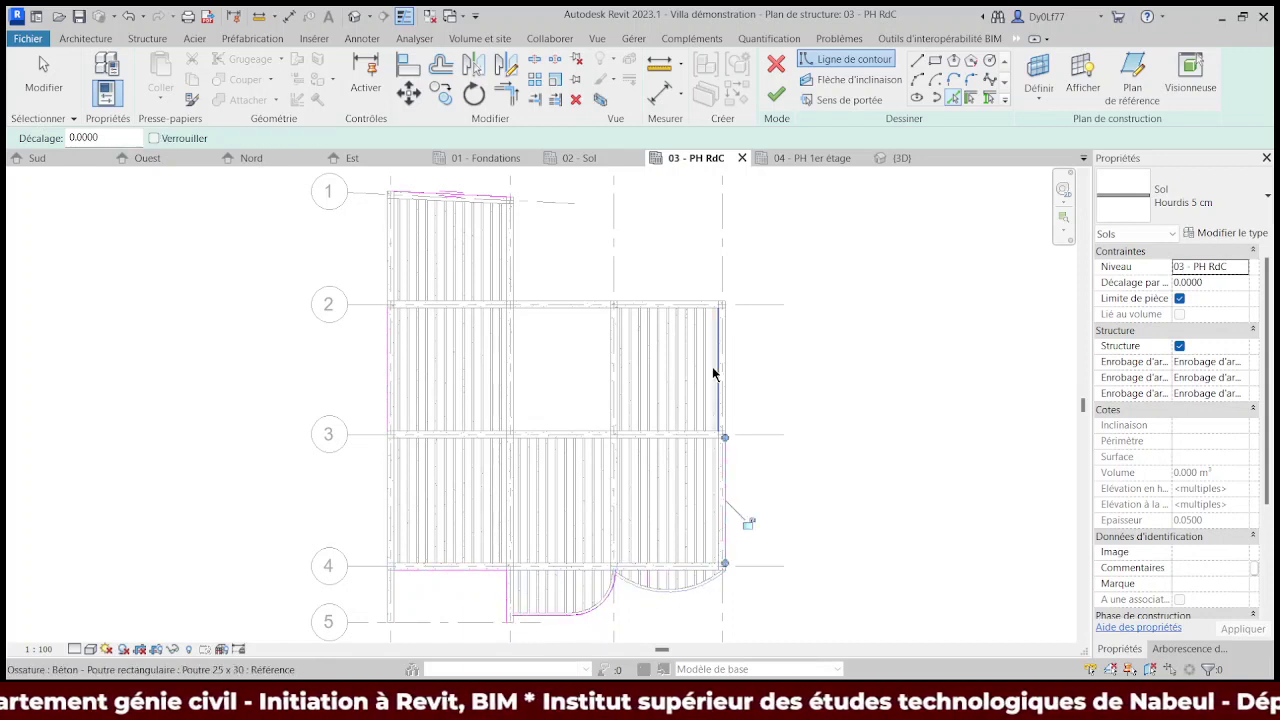
click(681, 300)
click(612, 370)
click(560, 432)
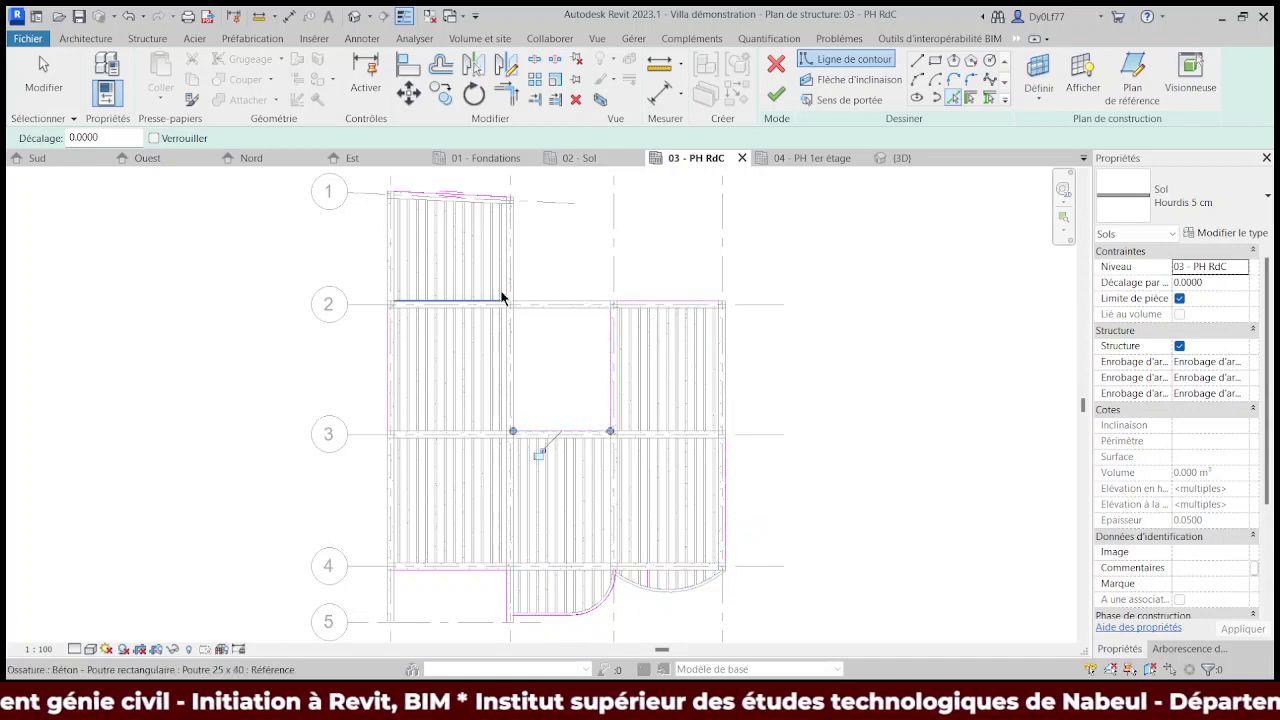
click(513, 260)
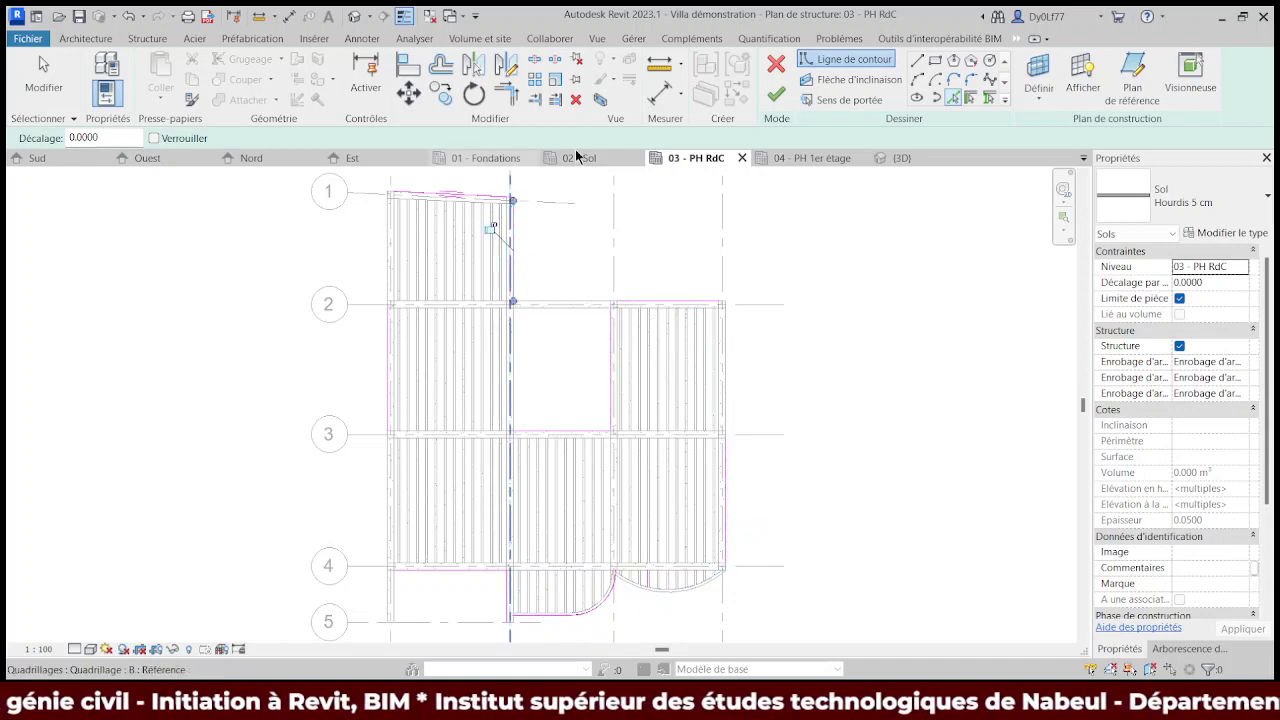
click(815, 101)
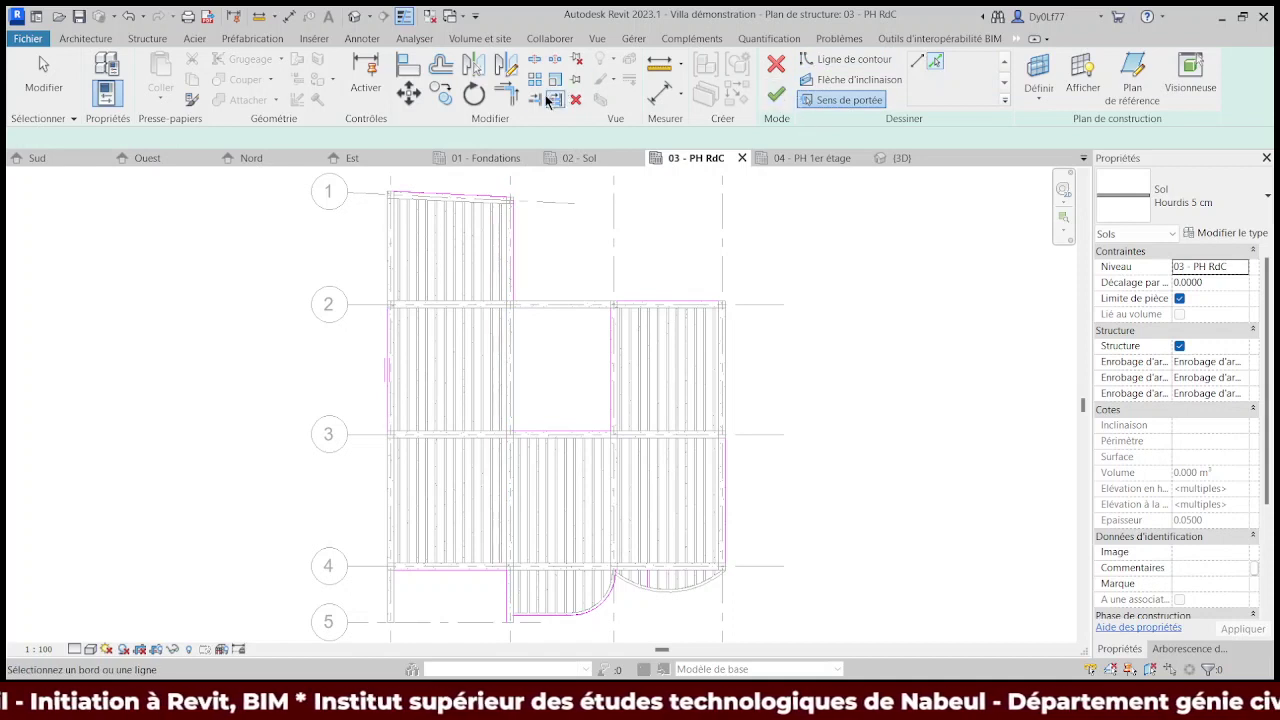
- Trim the bottom and vertical floor sketch lines into a closed corner
click(506, 93)
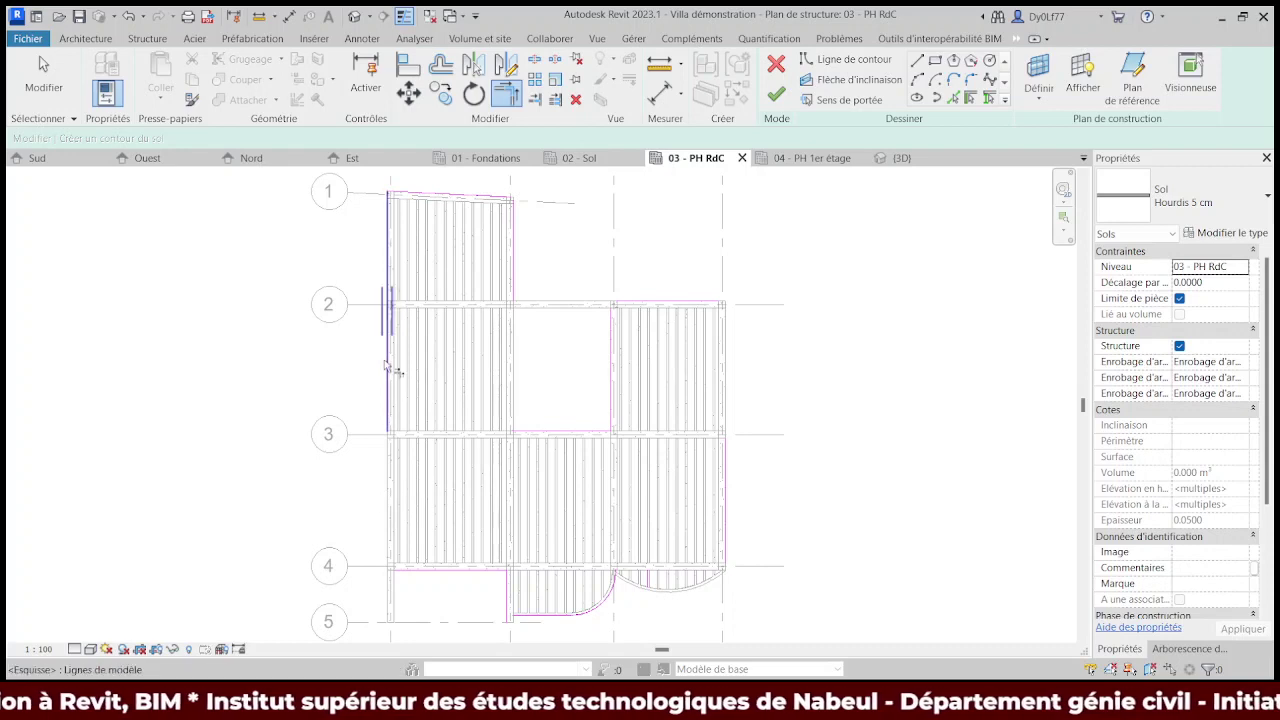
scroll(512, 232, up, 2)
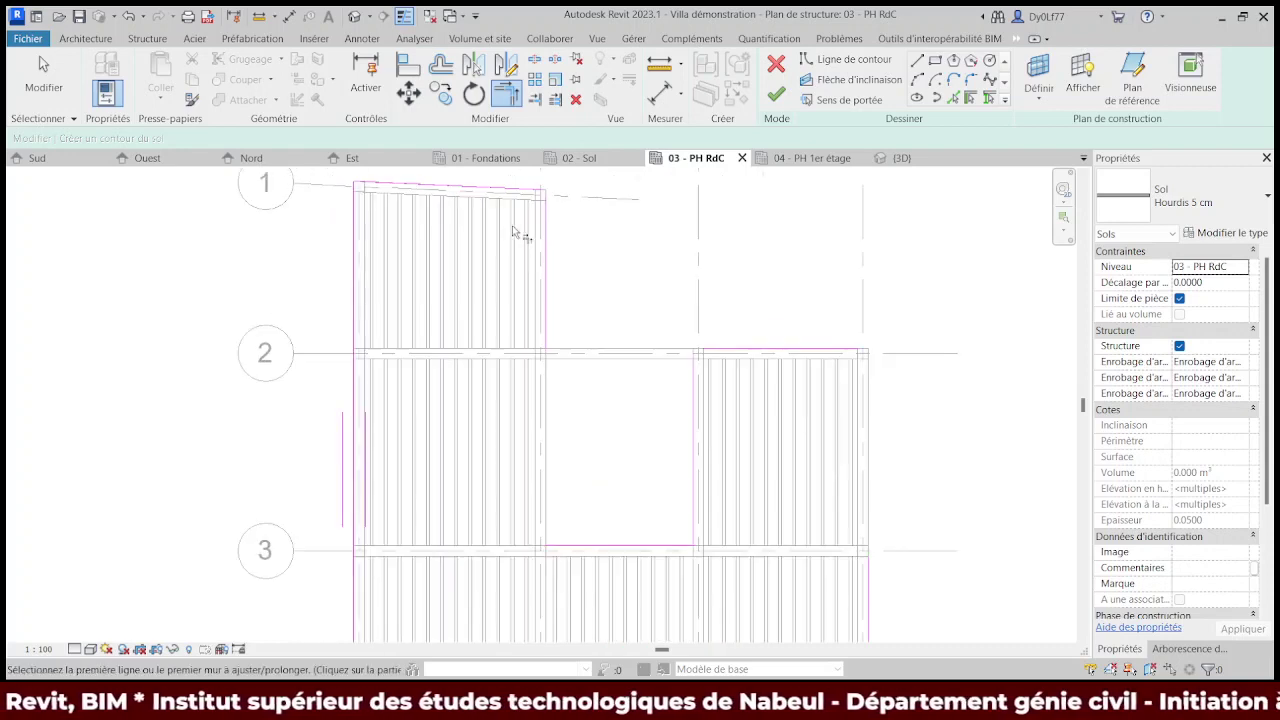
scroll(512, 225, up, 2)
middle_drag(383, 251, 484, 419)
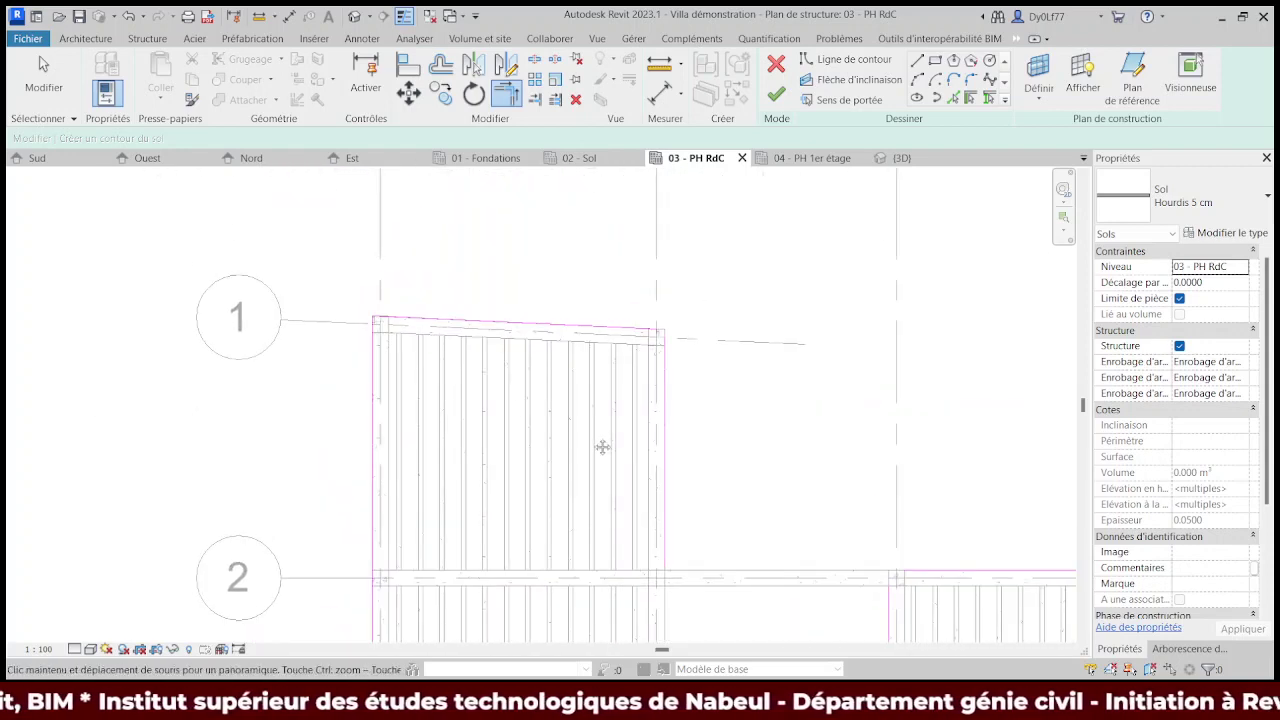
mouse_move(602, 447)
middle_down()
mouse_move(443, 234)
mouse_move(449, 191)
middle_up()
scroll(483, 323, down, 3)
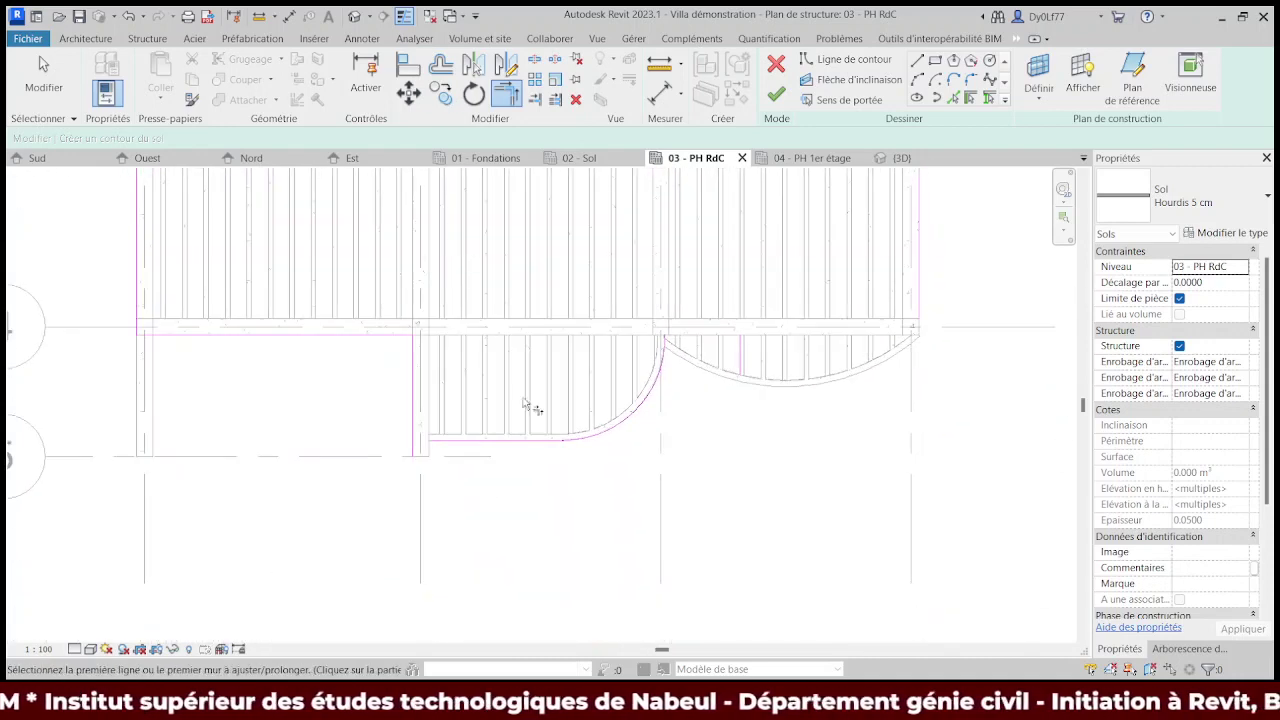
click(502, 442)
click(414, 409)
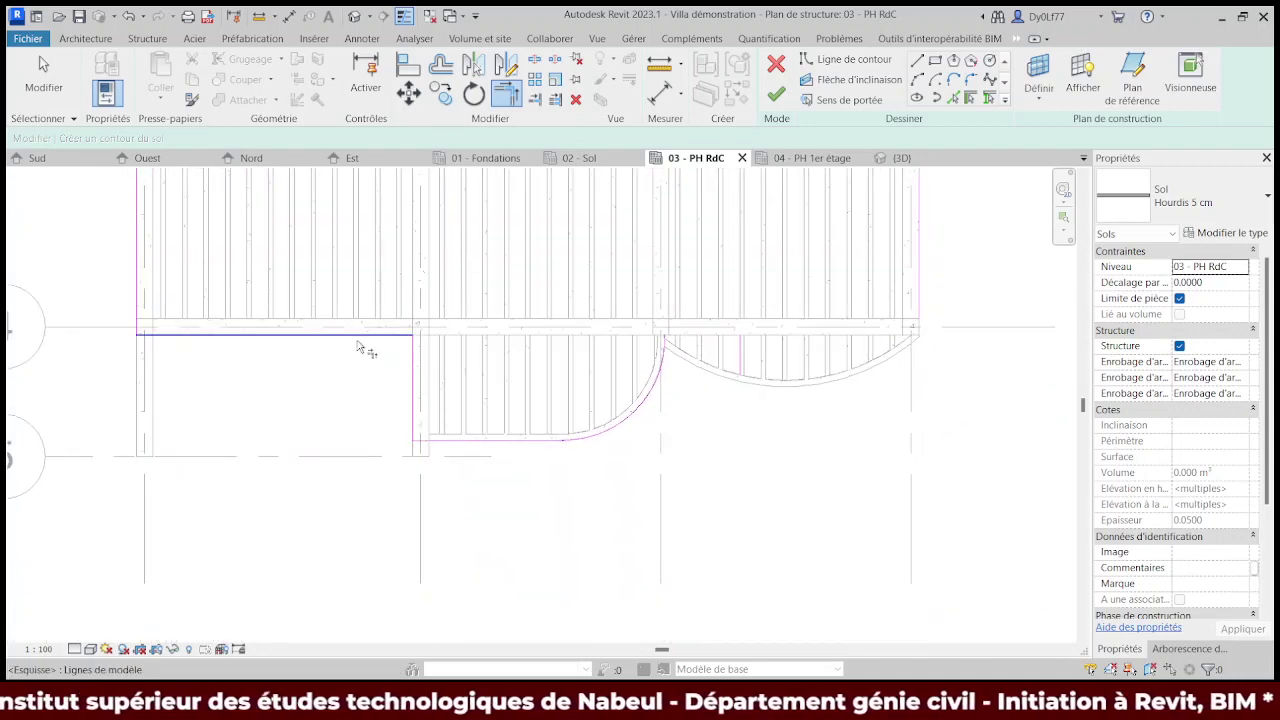
- Trim the right arc against the right boundary line
click(543, 447)
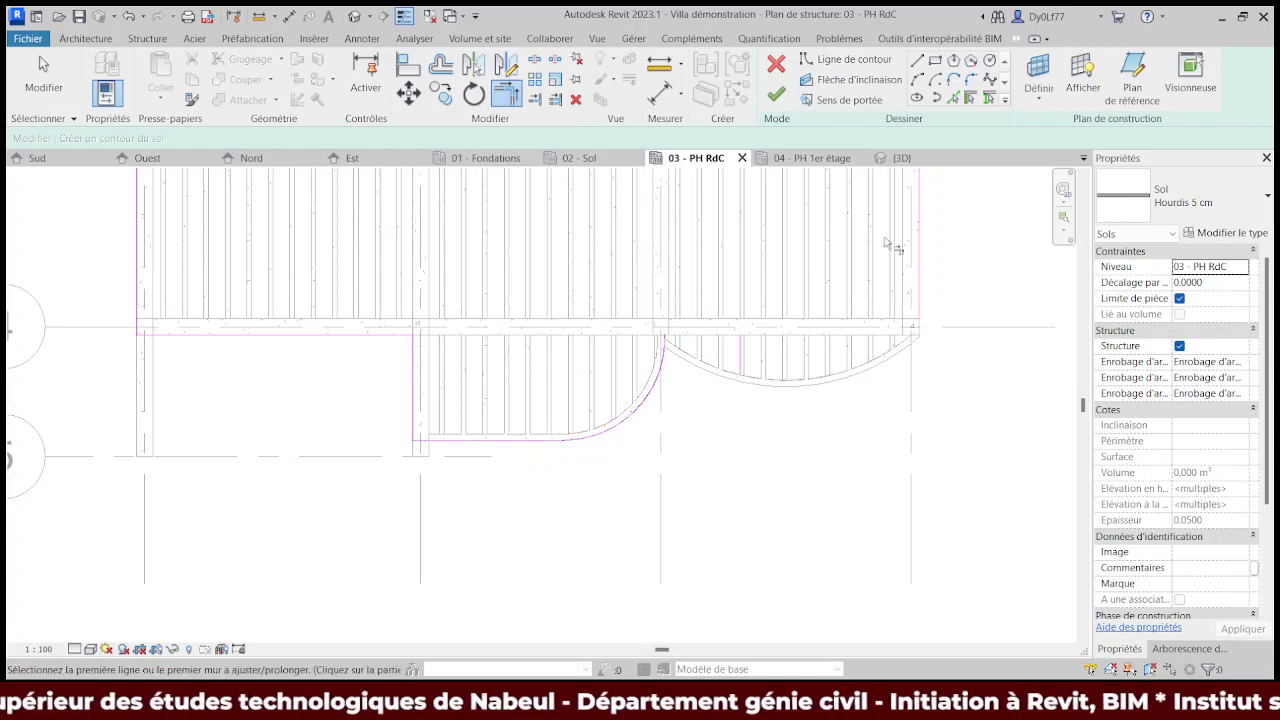
click(950, 97)
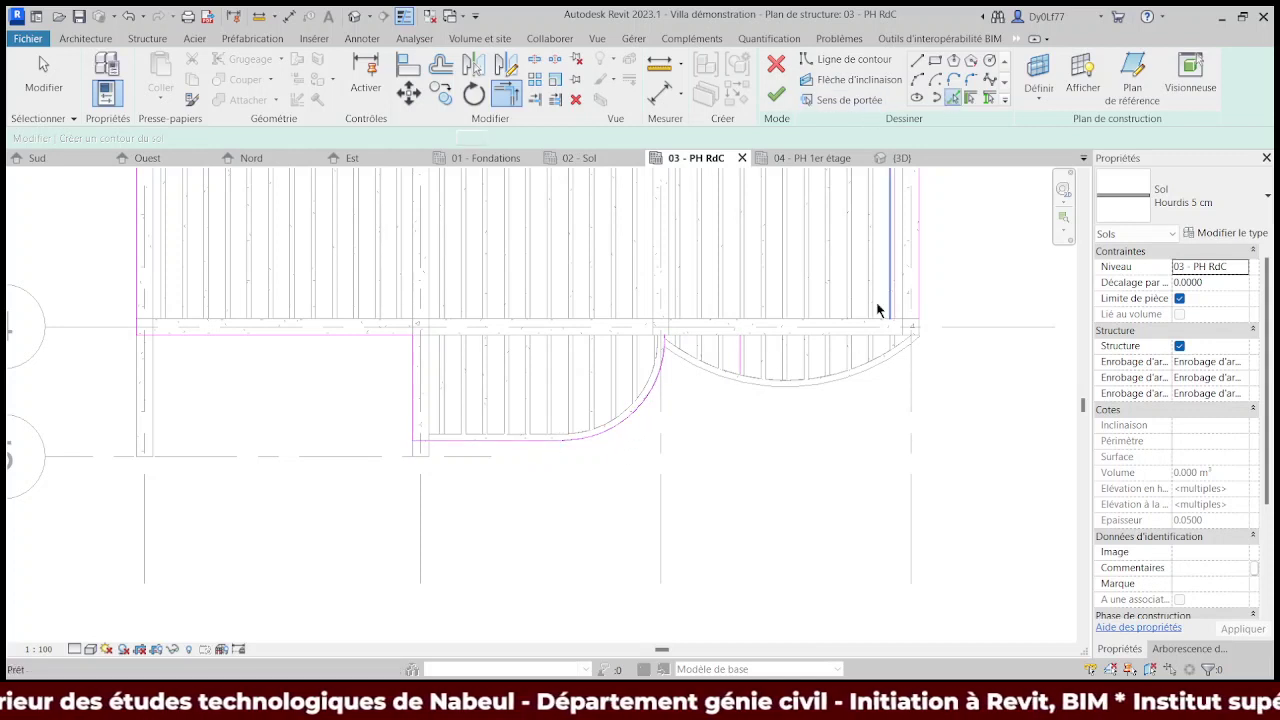
click(791, 385)
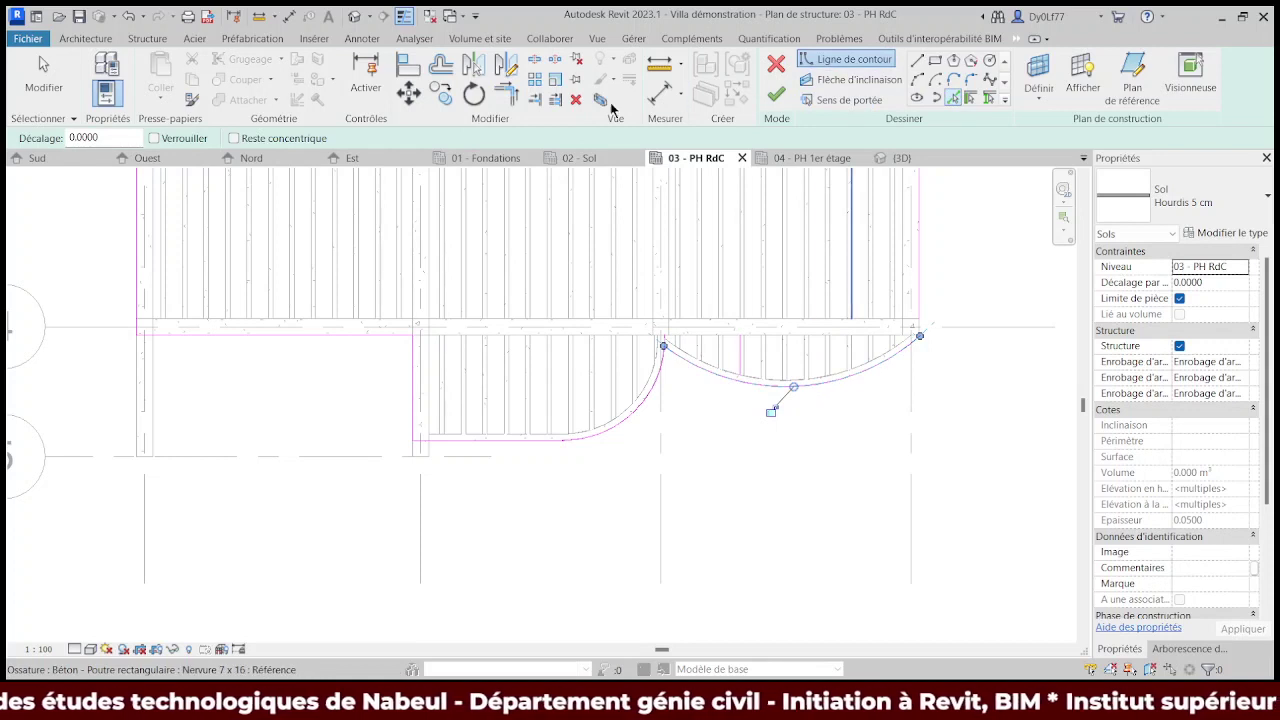
click(507, 93)
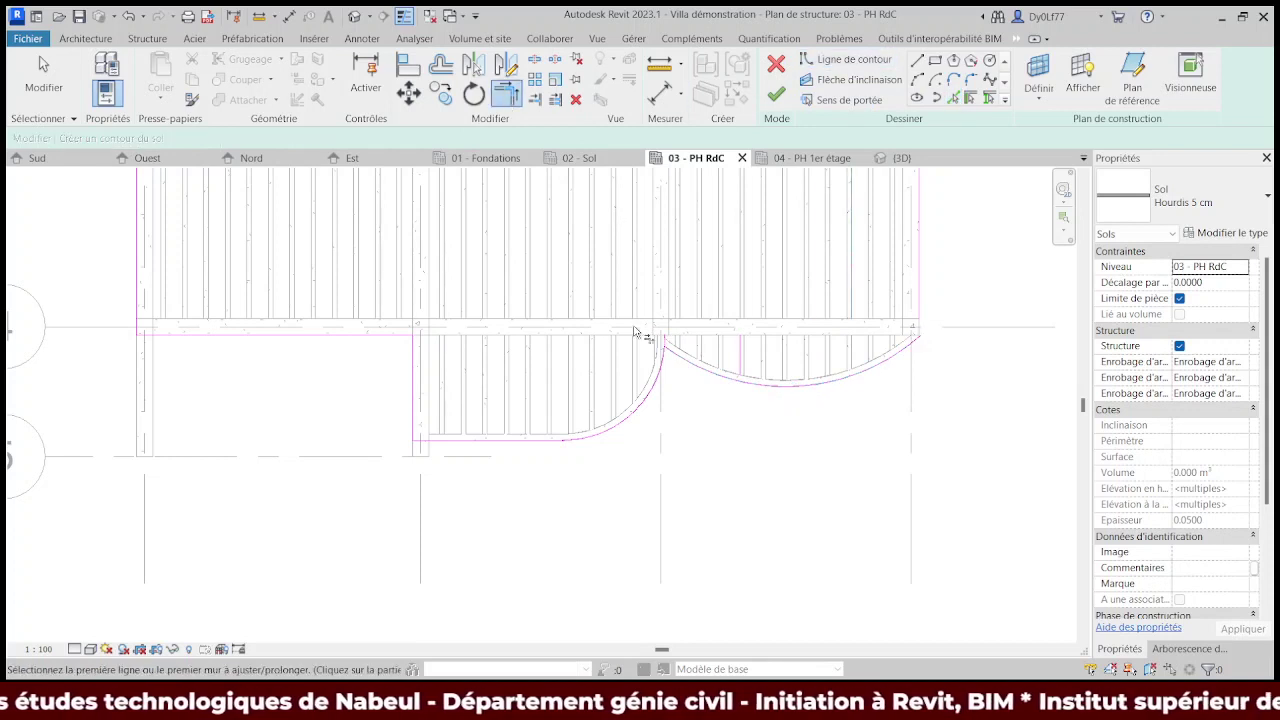
click(677, 372)
middle_drag(677, 372, 456, 467)
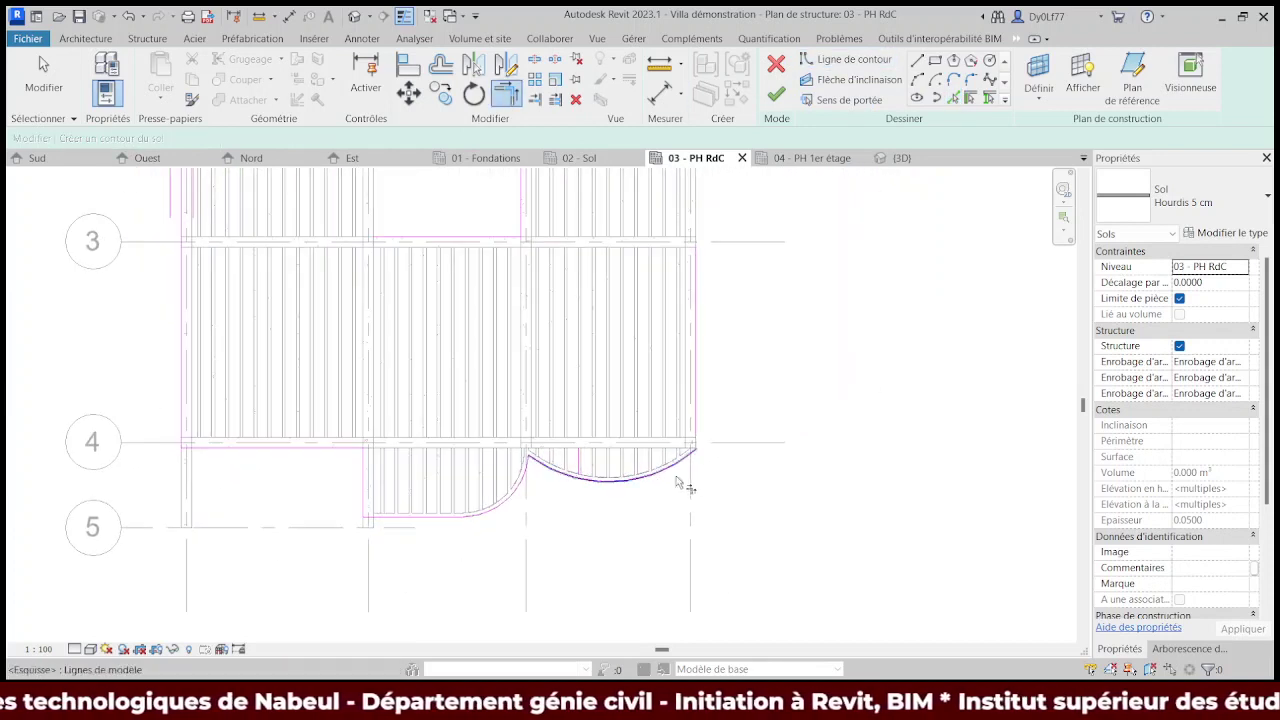
click(700, 400)
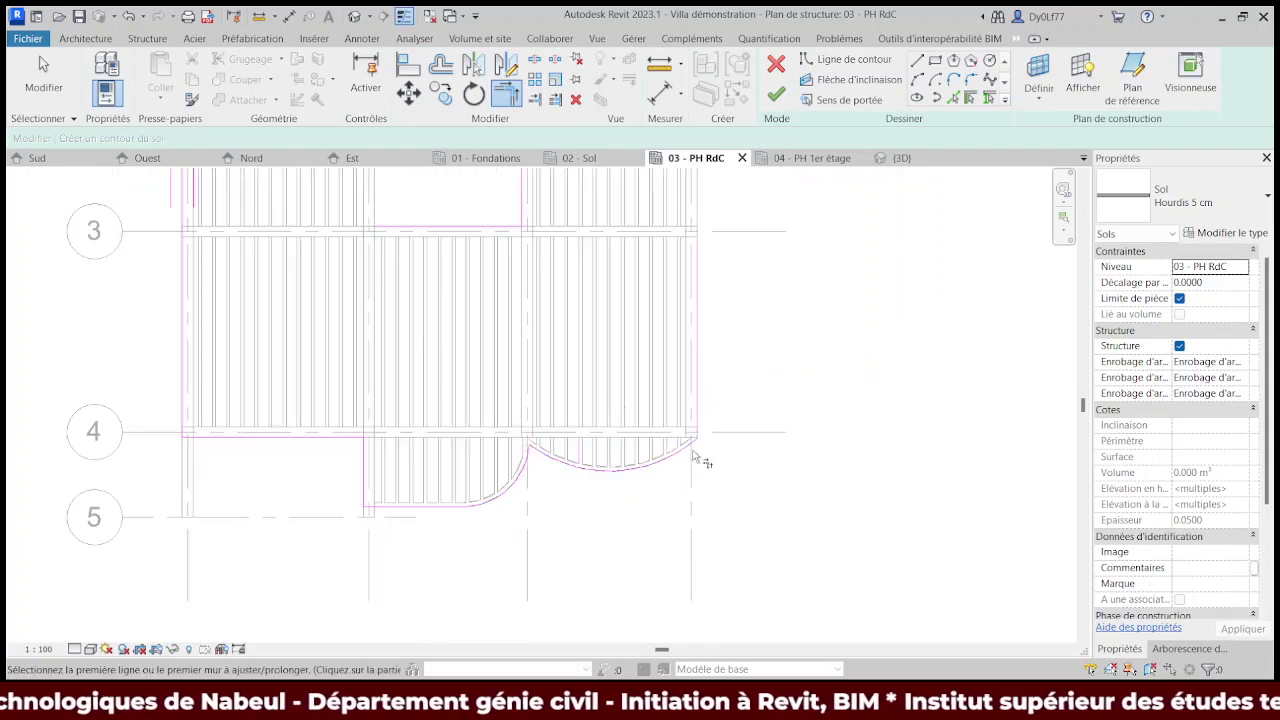
- Extend the empty bay's bottom boundary to meet the vertical boundary line
middle_drag(700, 457, 586, 594)
scroll(662, 324, up, 2)
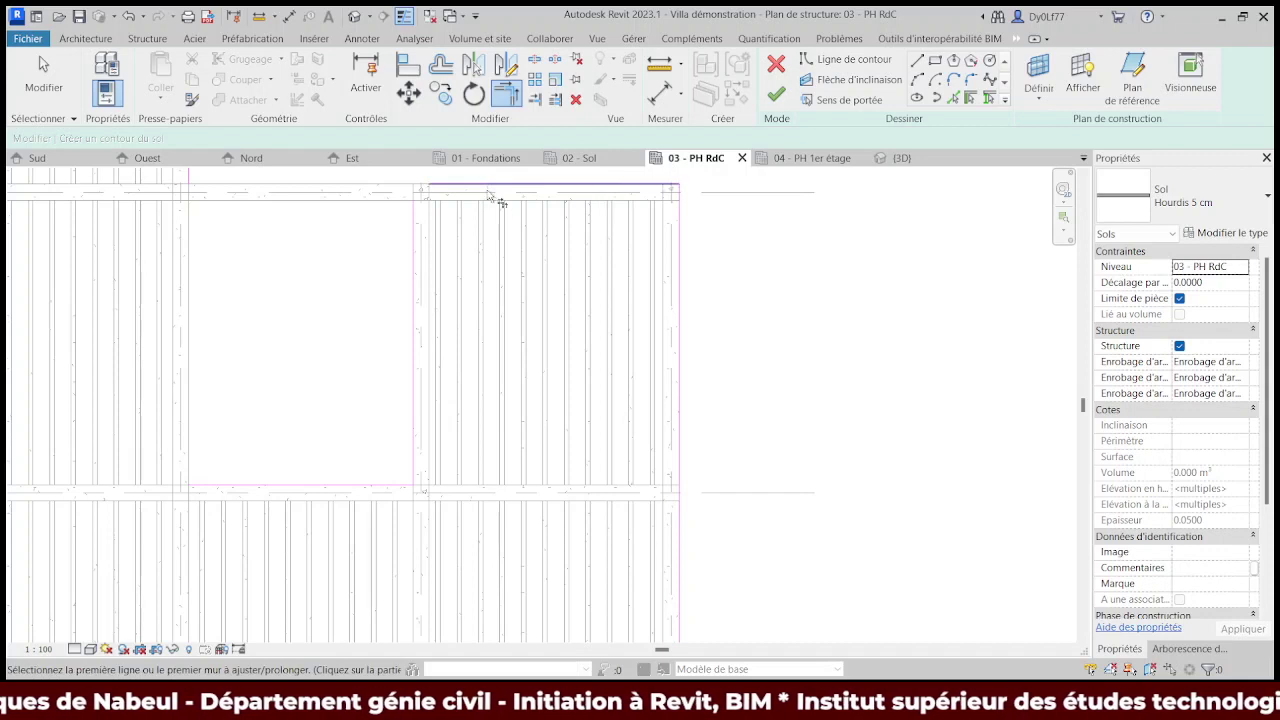
middle_drag(413, 277, 503, 370)
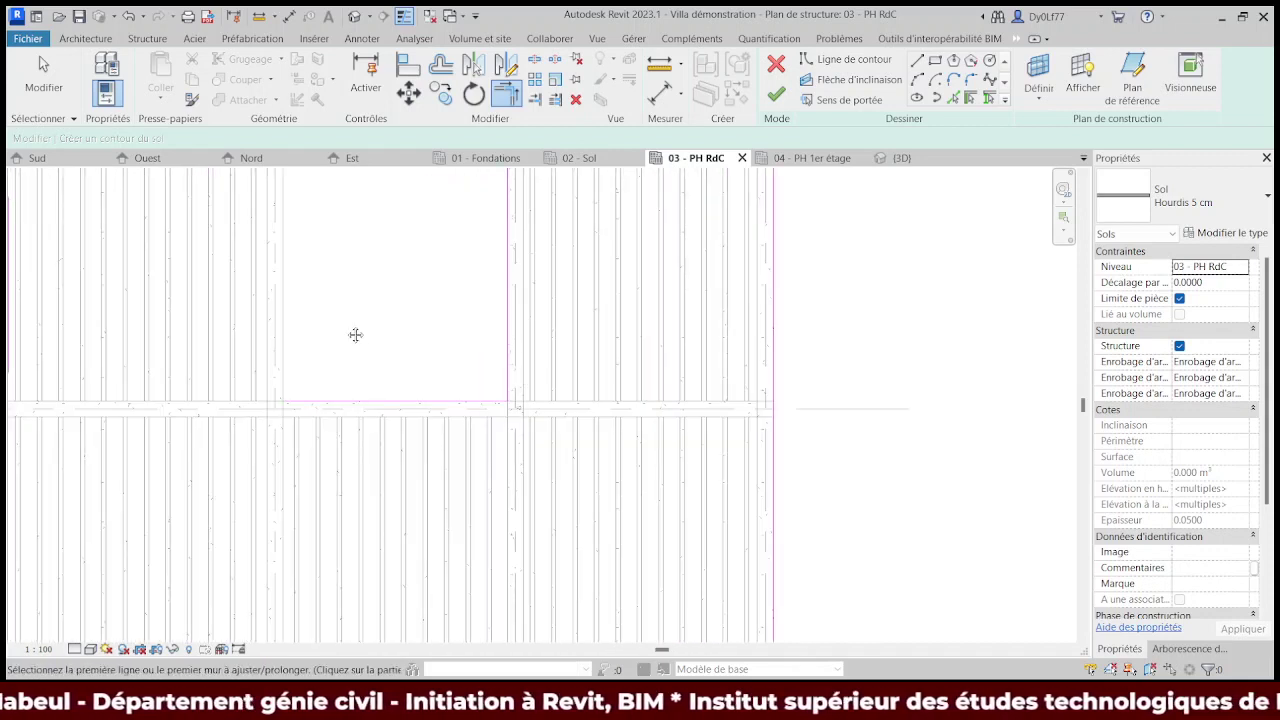
mouse_move(354, 334)
middle_down()
mouse_move(372, 294)
mouse_move(394, 409)
middle_up()
click(338, 277)
click(400, 477)
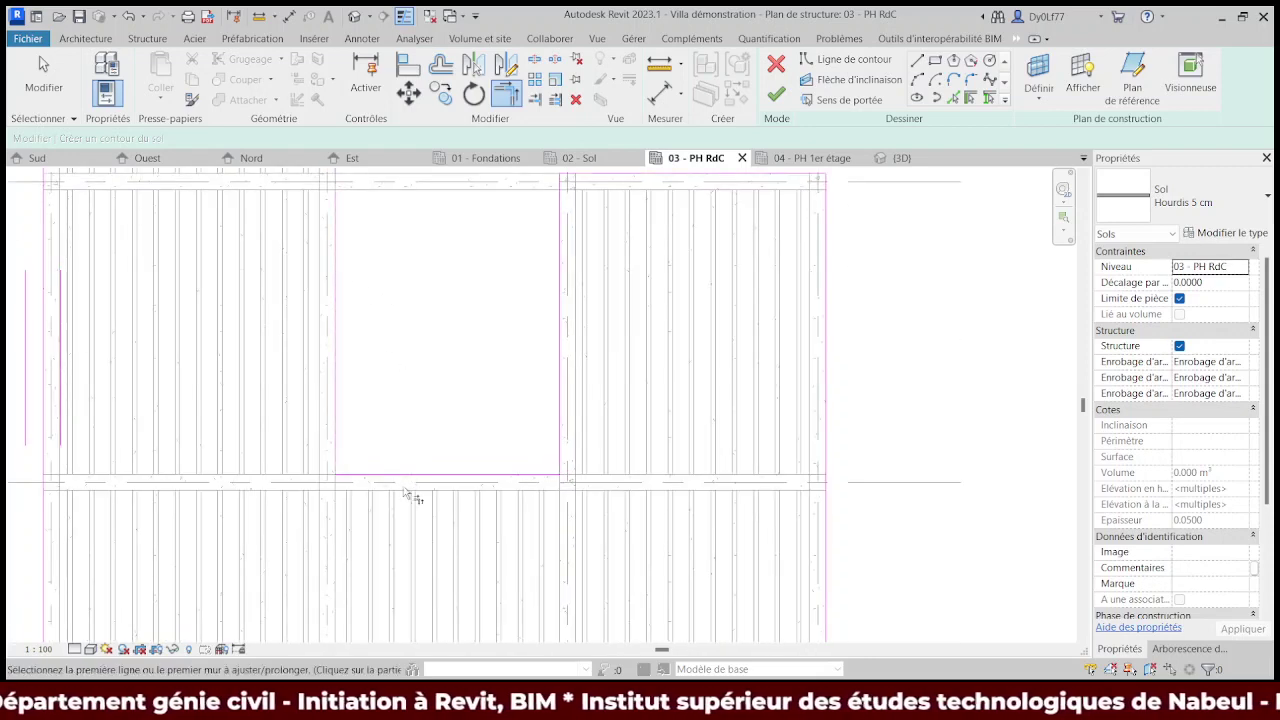
- Delete the stray vertical sketch line and zoom out to the whole floor outline
scroll(566, 354, down, 2)
middle_drag(566, 354, 491, 471)
scroll(585, 462, up, 2)
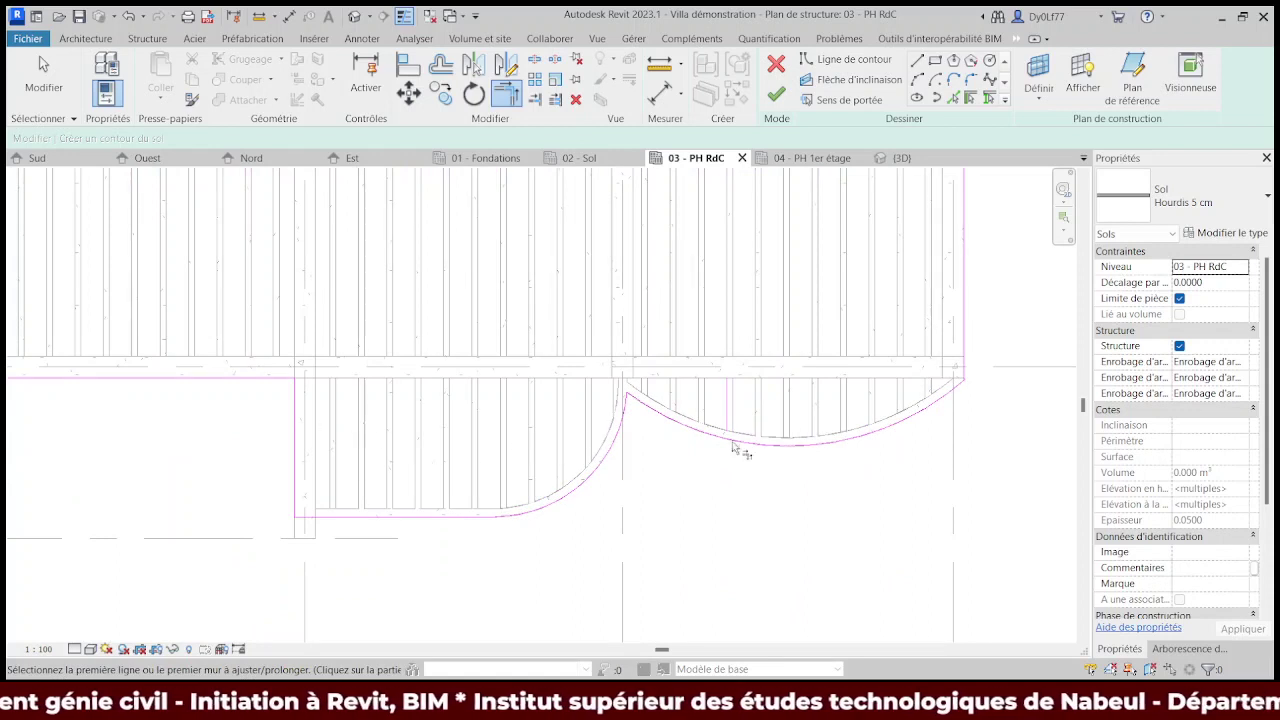
scroll(660, 400, up, 2)
scroll(586, 476, up, 2)
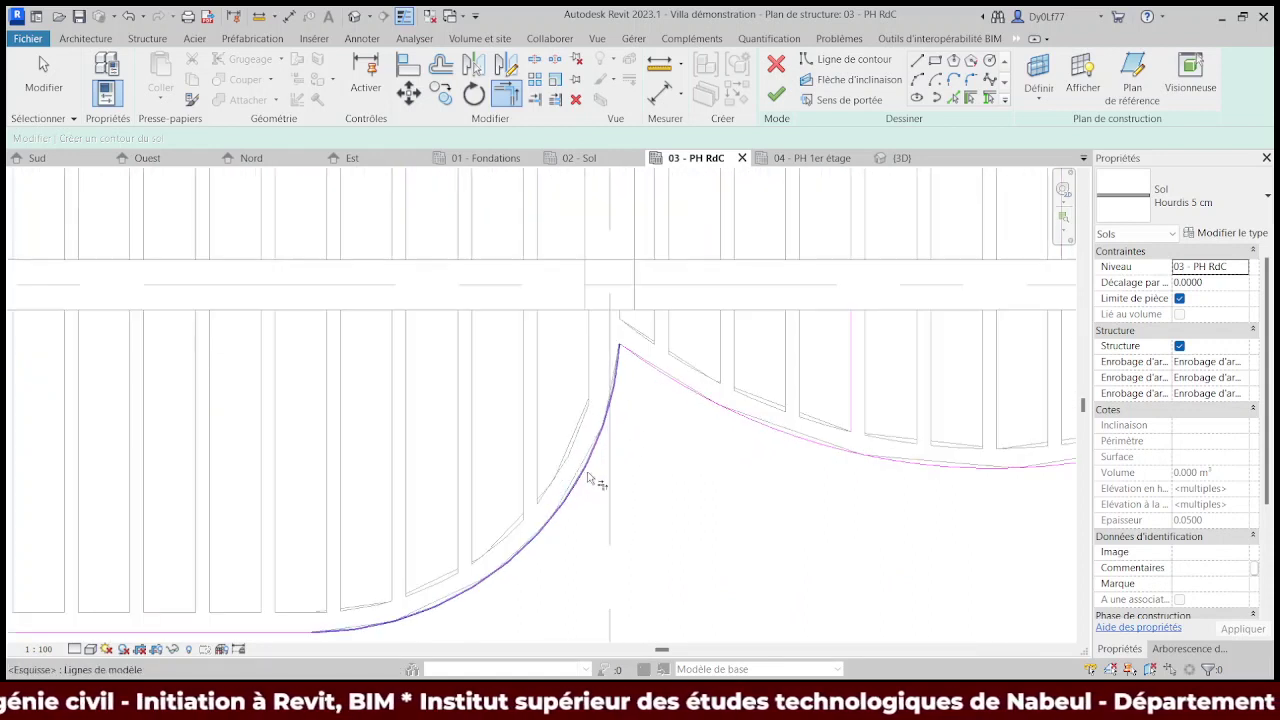
scroll(588, 482, down, 1)
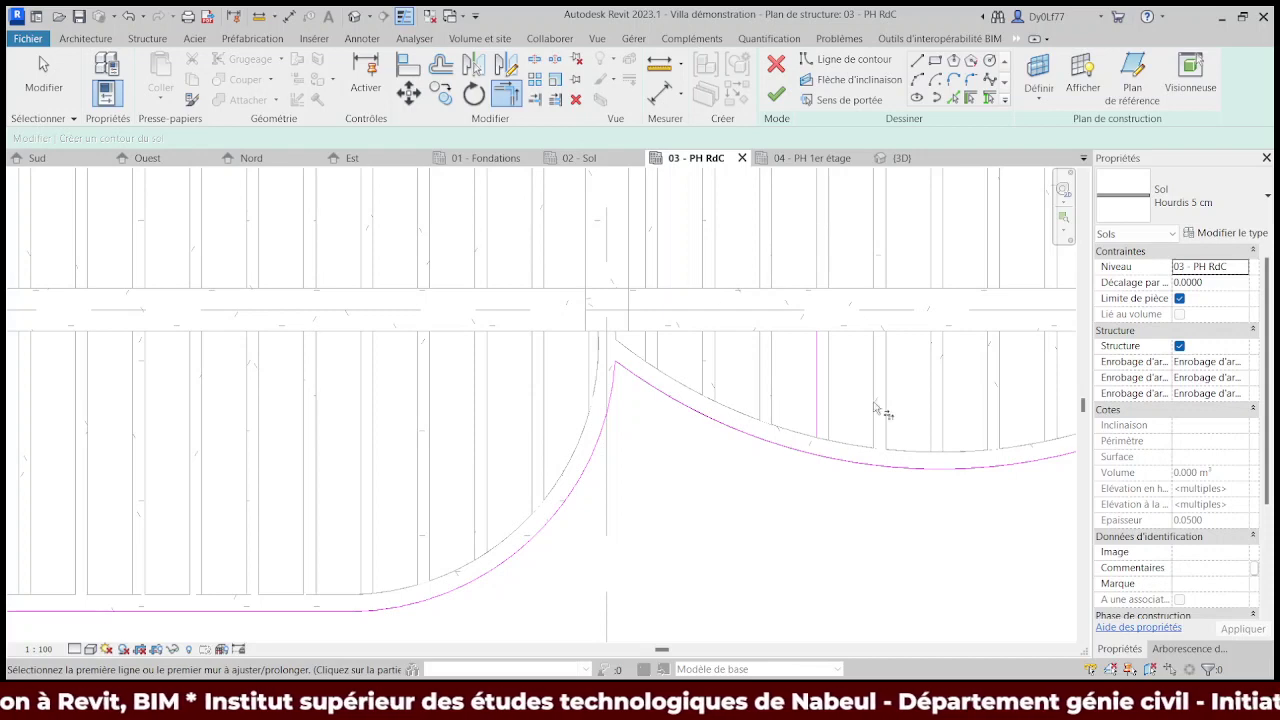
scroll(828, 405, up, 2)
scroll(828, 405, up, 1)
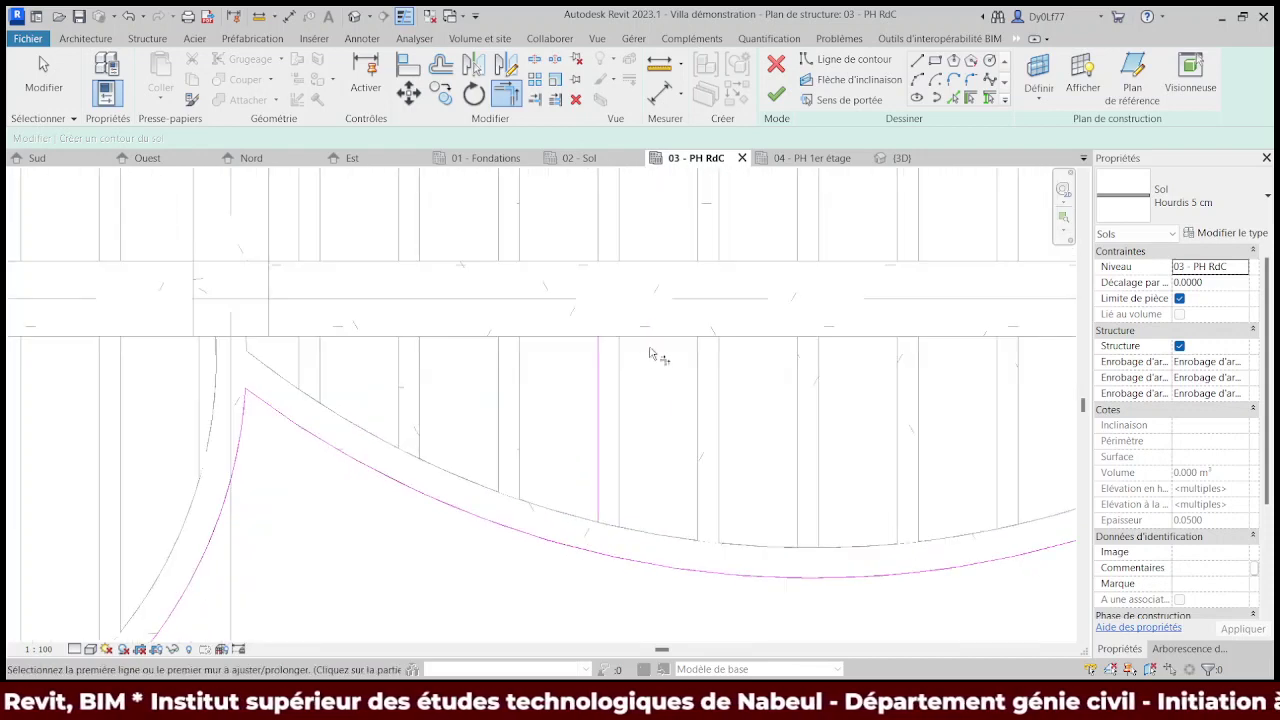
click(576, 104)
click(600, 452)
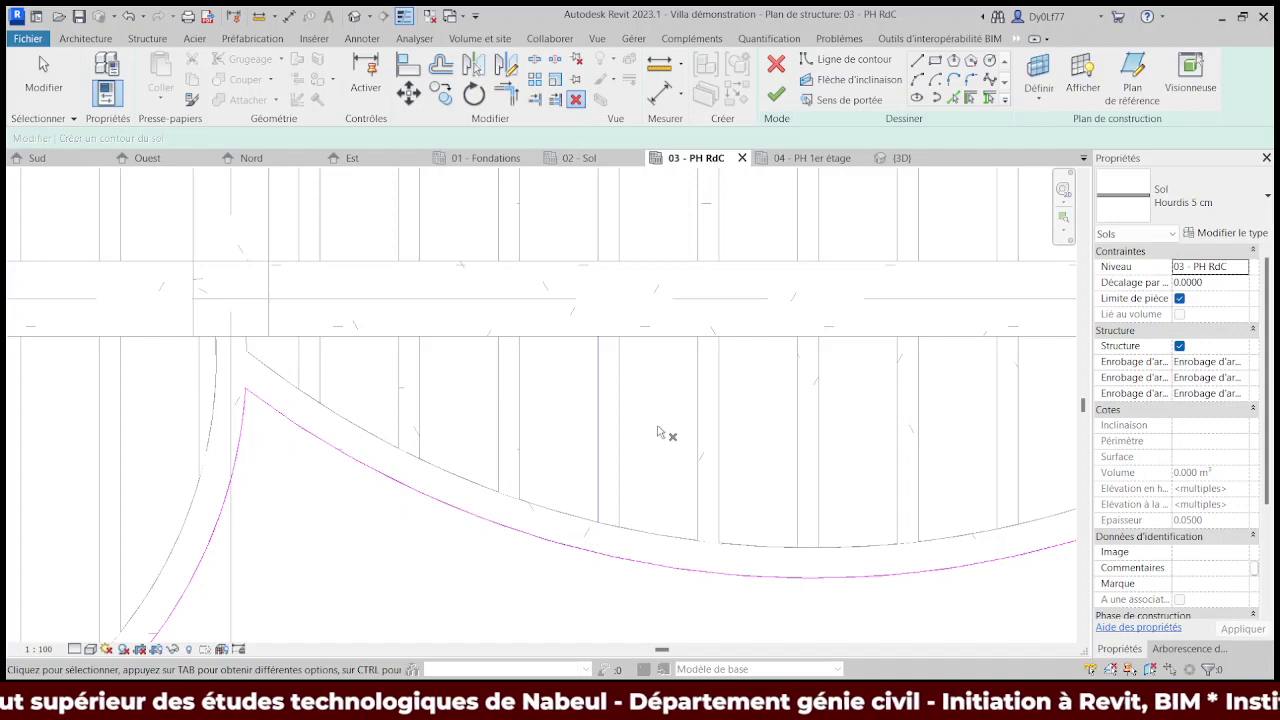
key(Escape)
scroll(657, 426, down, 2)
scroll(670, 435, down, 3)
scroll(656, 392, down, 2)
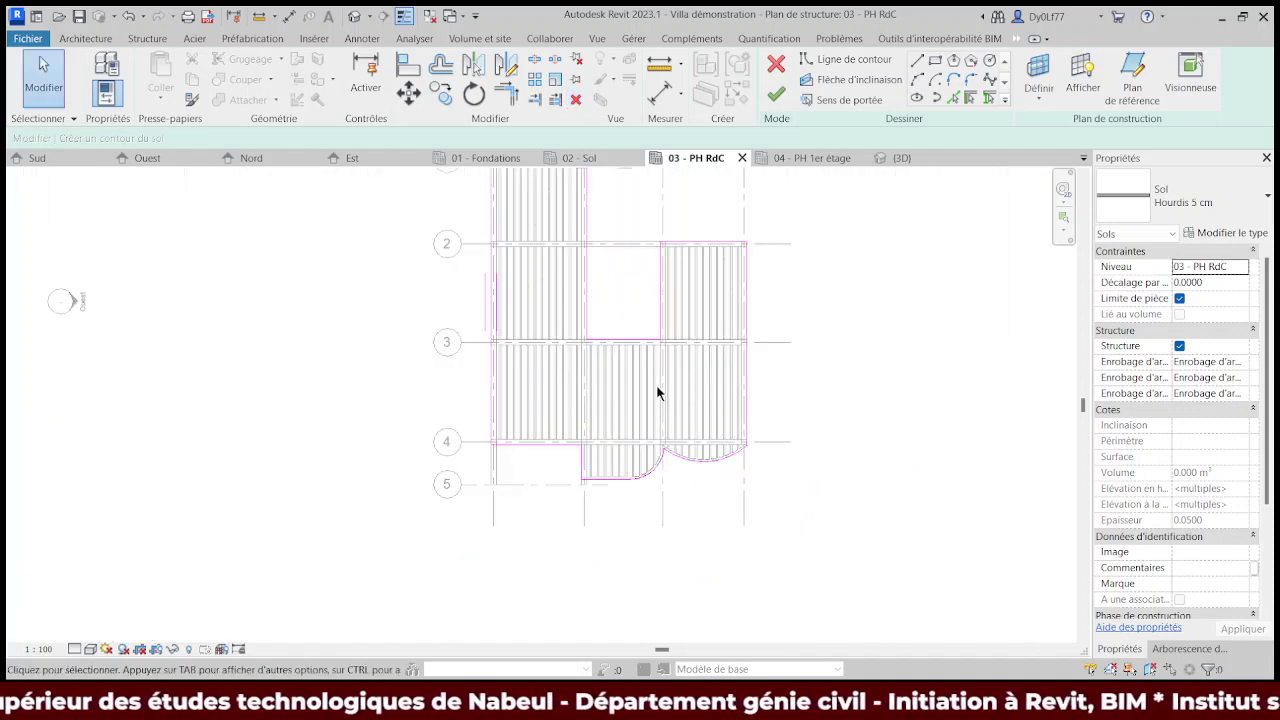
middle_drag(657, 392, 644, 486)
- Close the open top corner at grid B/1 with Trim/Extend to Corner to complete the 124.667 m² Hourdis floor
click(777, 95)
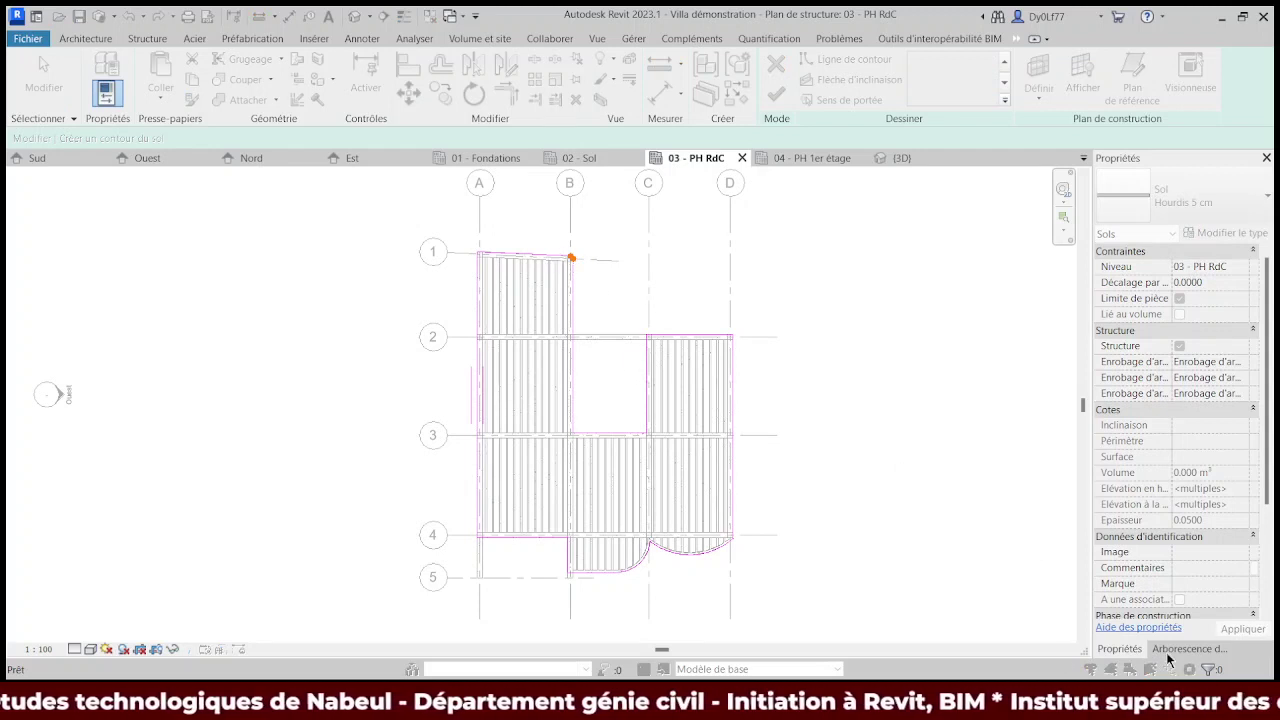
scroll(591, 245, up, 2)
scroll(591, 245, up, 2)
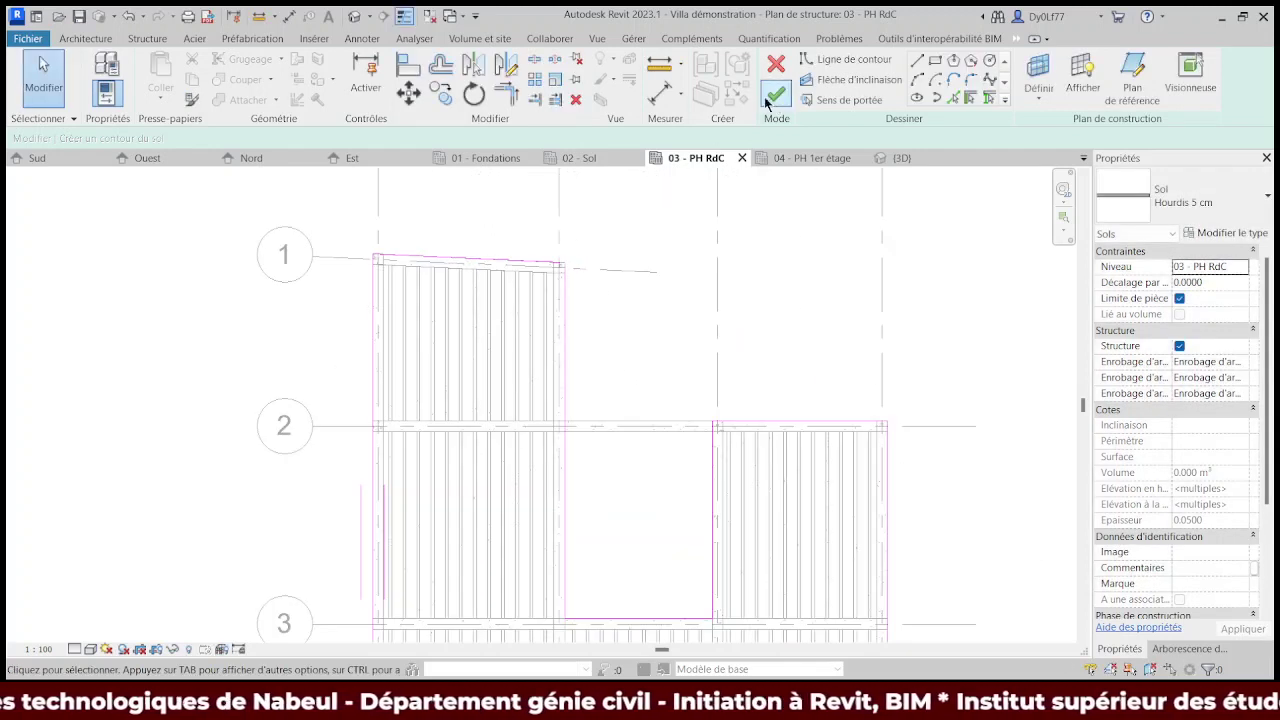
click(509, 100)
click(514, 264)
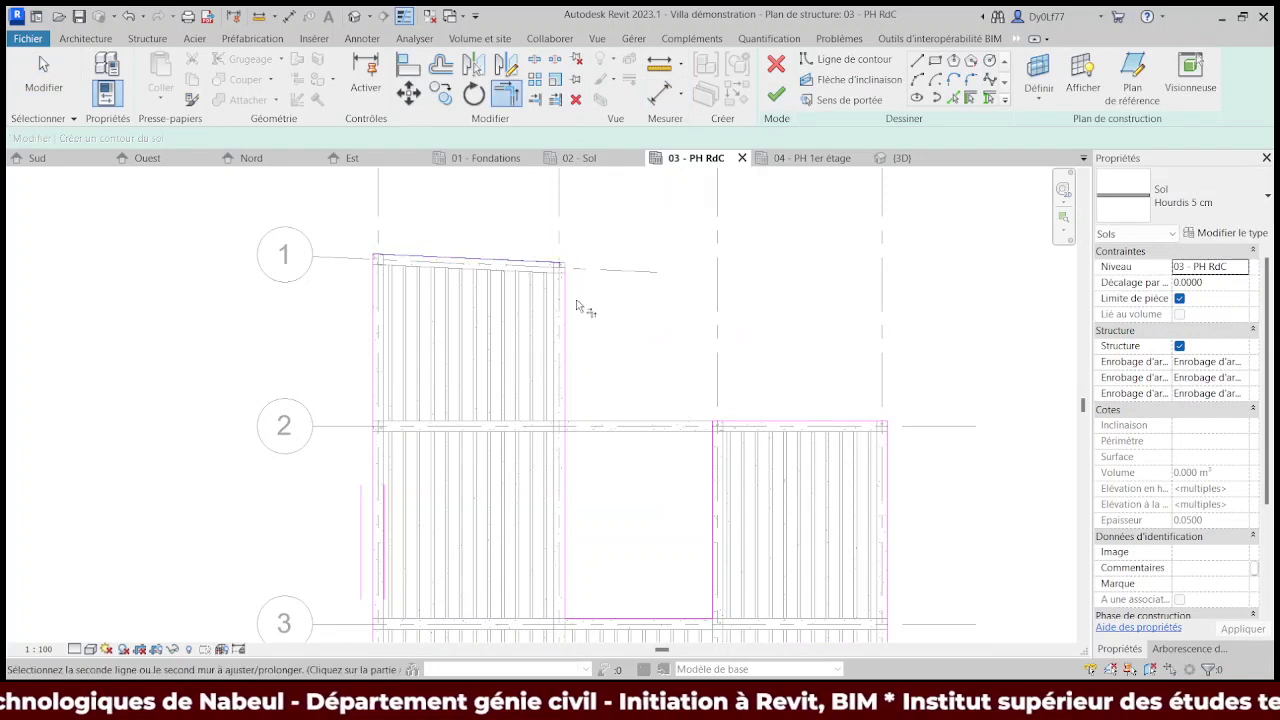
click(566, 313)
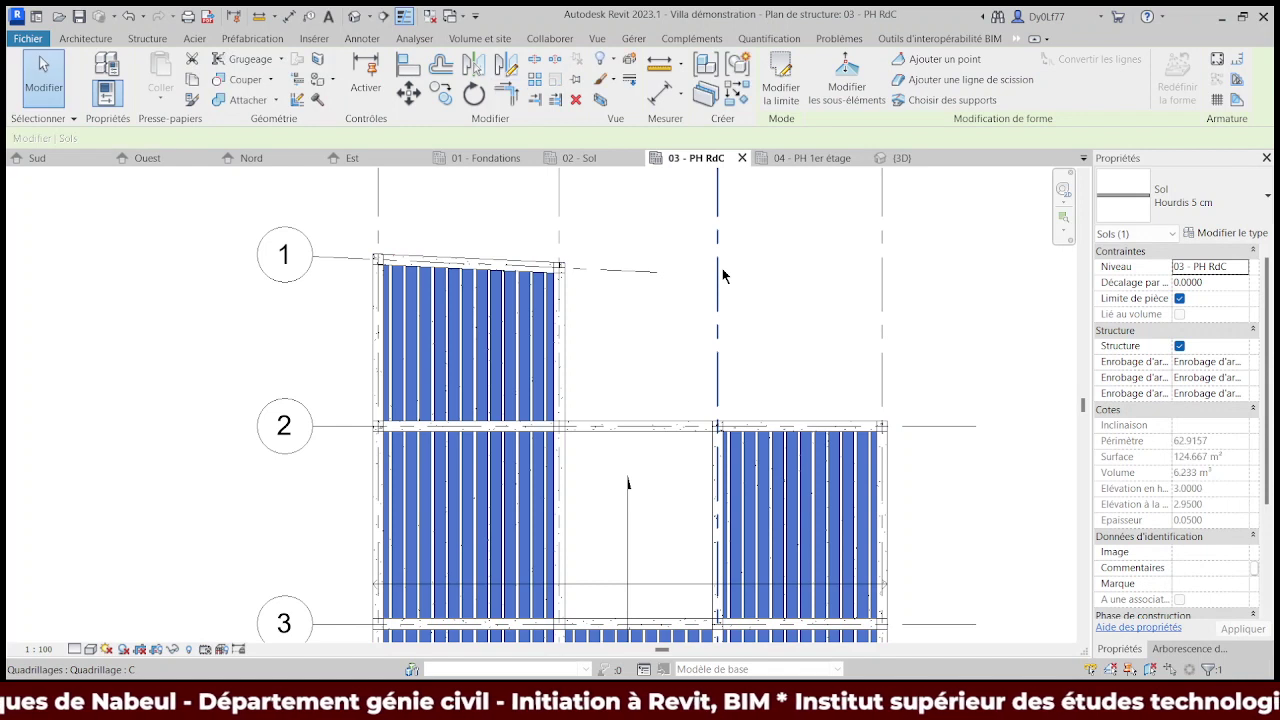
- Switch to the {3D} view and orbit to see the beams, columns and footings under the slab
click(780, 257)
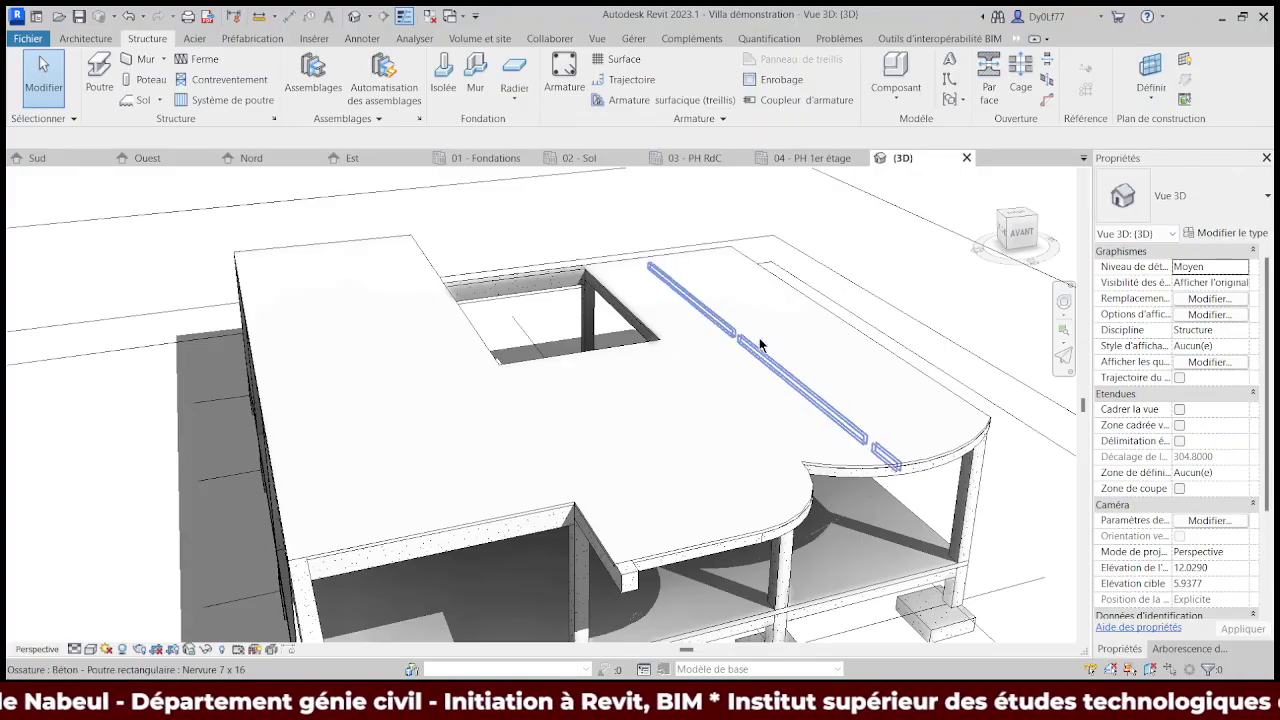
mouse_move(760, 345)
shift+middle_down()
mouse_move(600, 349)
mouse_move(919, 374)
mouse_move(818, 416)
mouse_move(432, 345)
shift+middle_up()
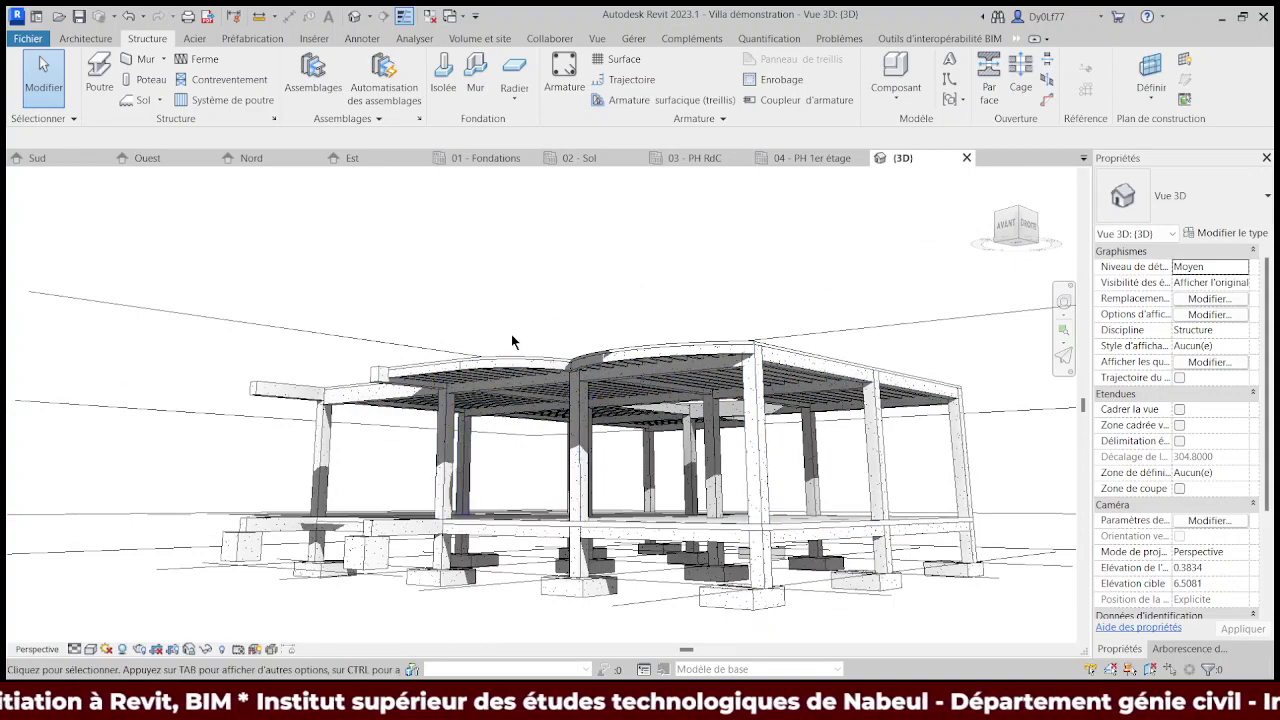
- Orbit to a high view looking down on the Hourdis 5 cm slab and its curved front edge
shift+middle_drag(511, 334, 696, 397)
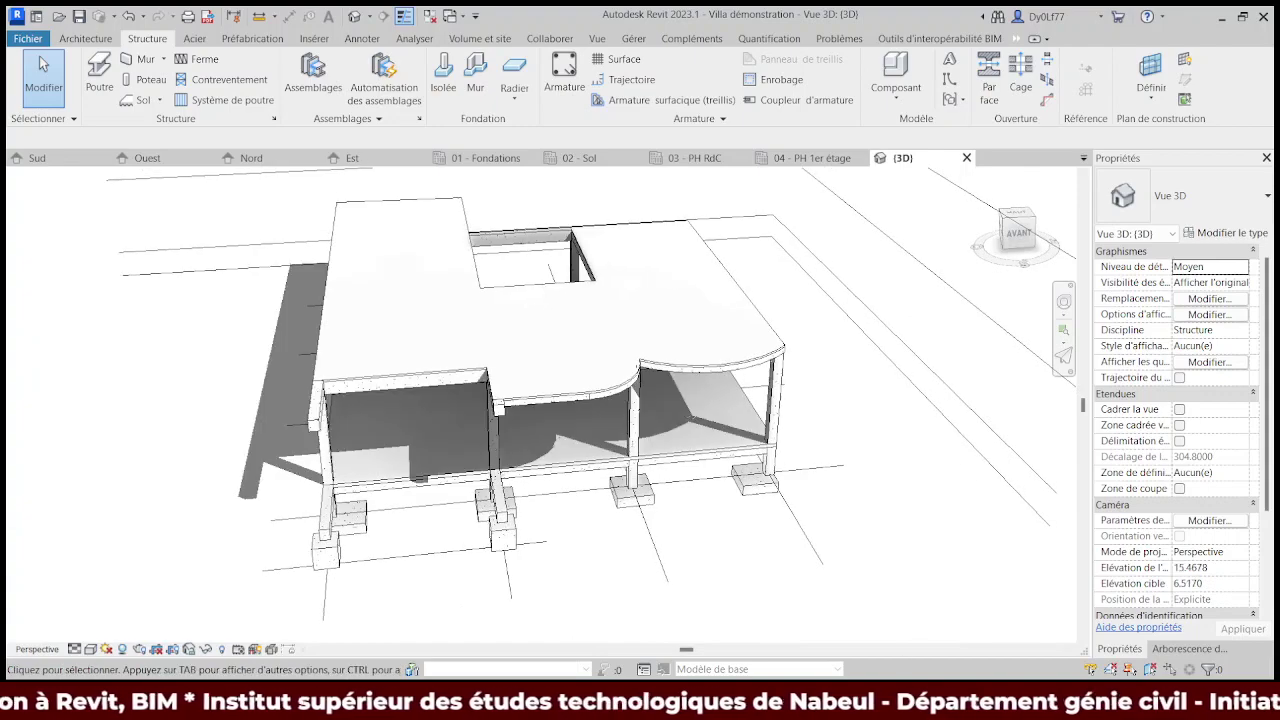